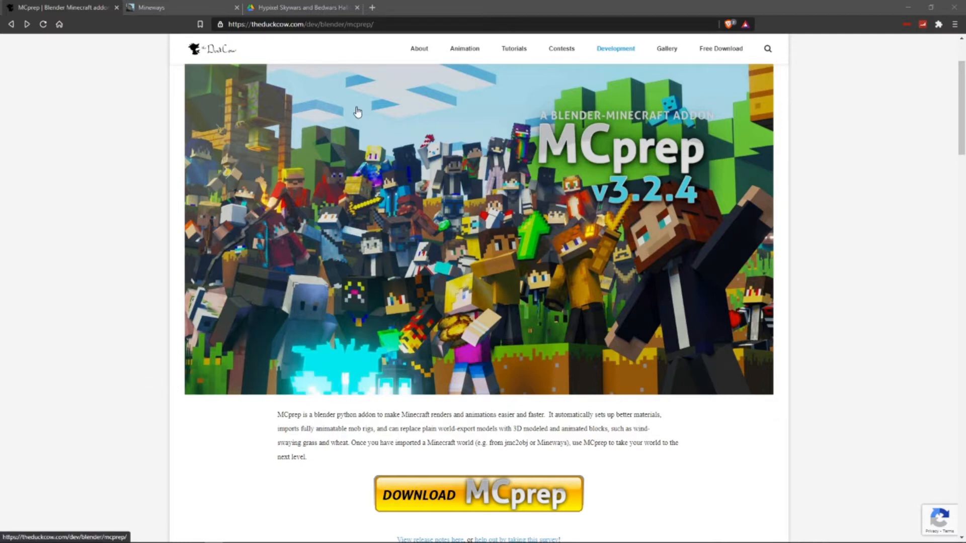
Look over the open tabs and the MCprep add-on page
key(ctrl+Tab)
key(ctrl+Tab)
key(ctrl+Tab)
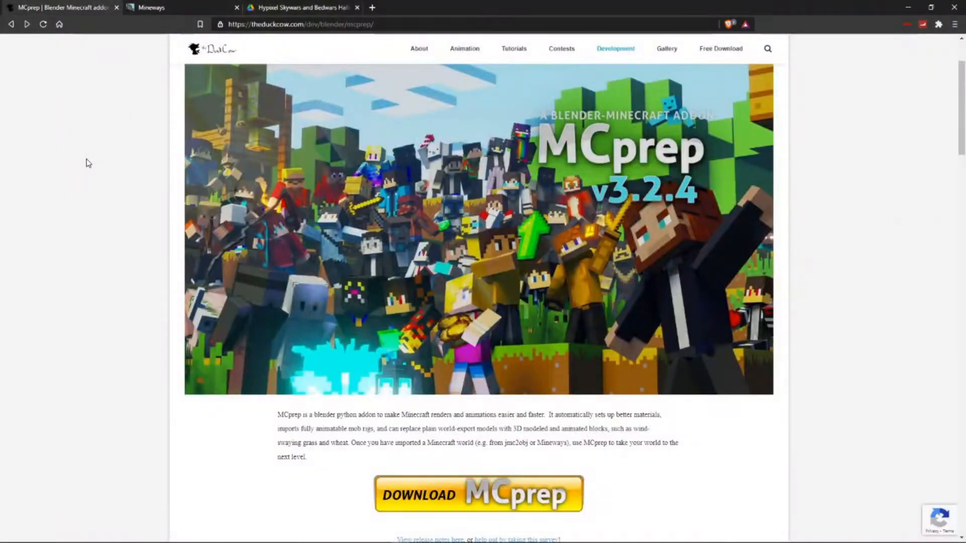
scroll(118, 409, down, 1)
scroll(117, 409, up, 1)
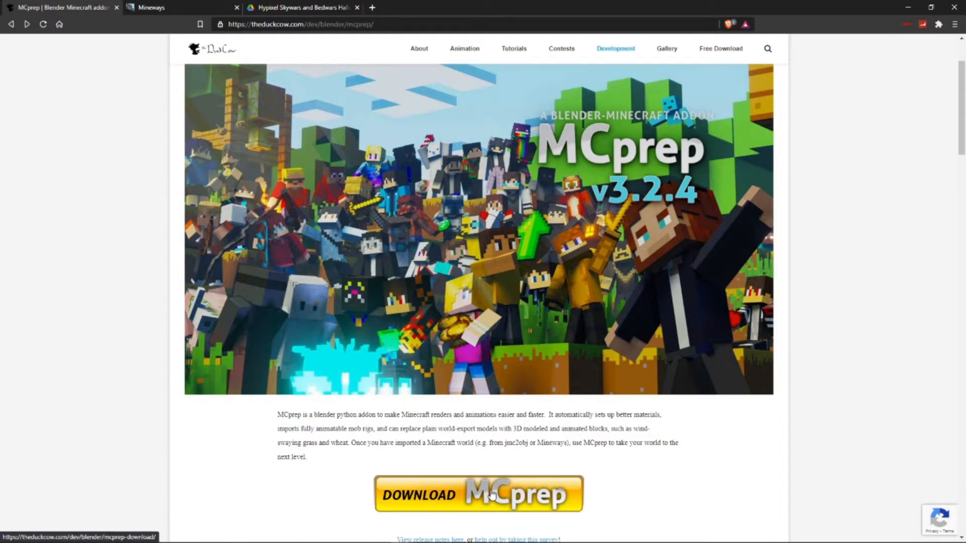
scroll(634, 457, down, 1)
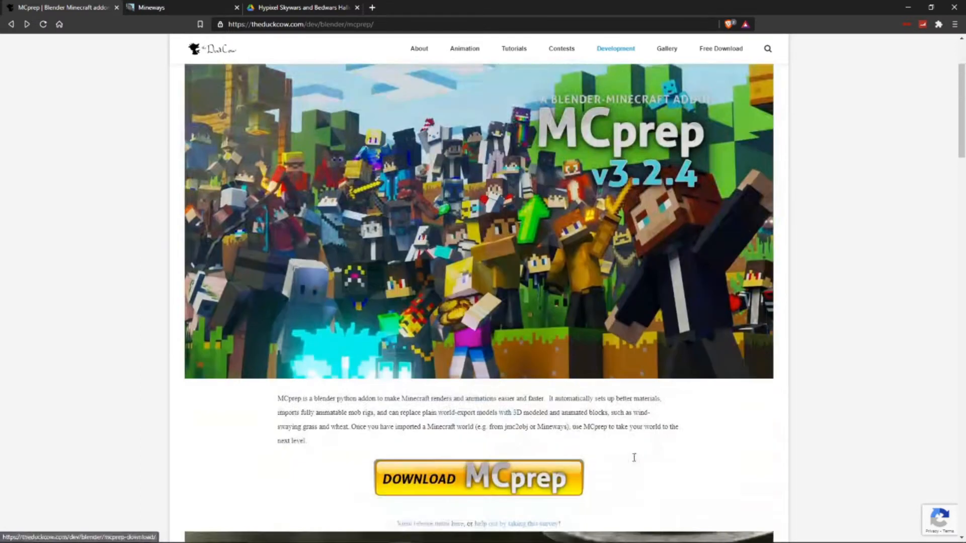
scroll(635, 459, up, 1)
scroll(636, 460, down, 5)
scroll(638, 460, up, 5)
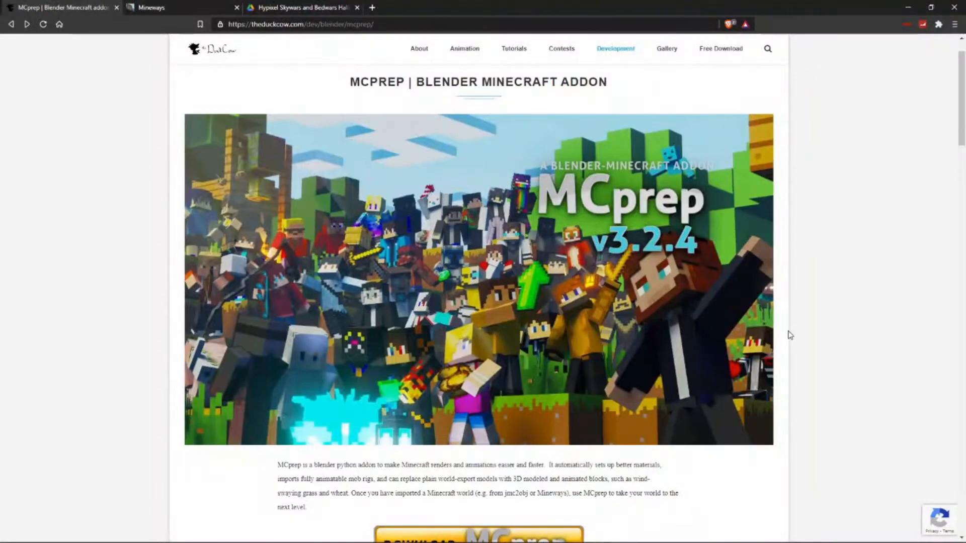
Download the MCprep add-on and save MCprep_addon_v3.2.4.zip to the Desktop
scroll(800, 322, down, 1)
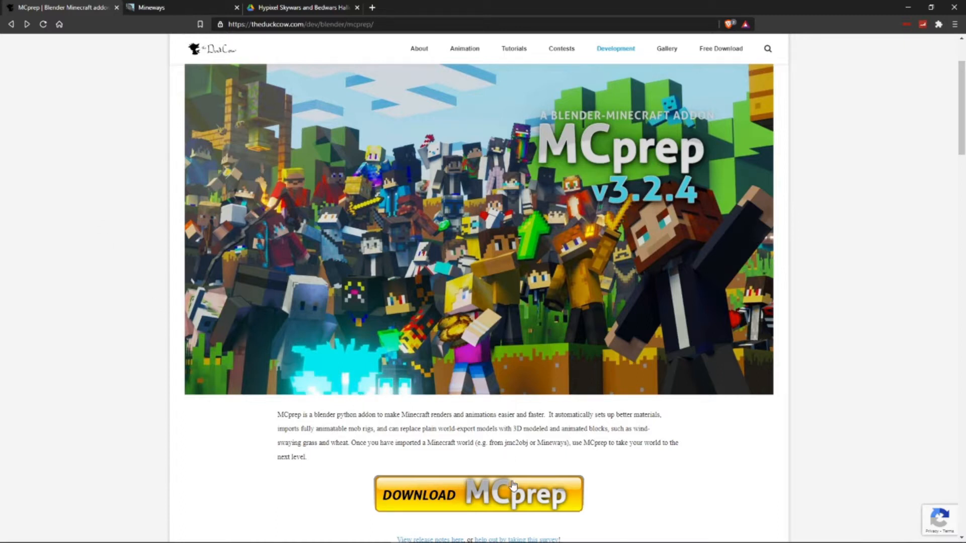
click(513, 486)
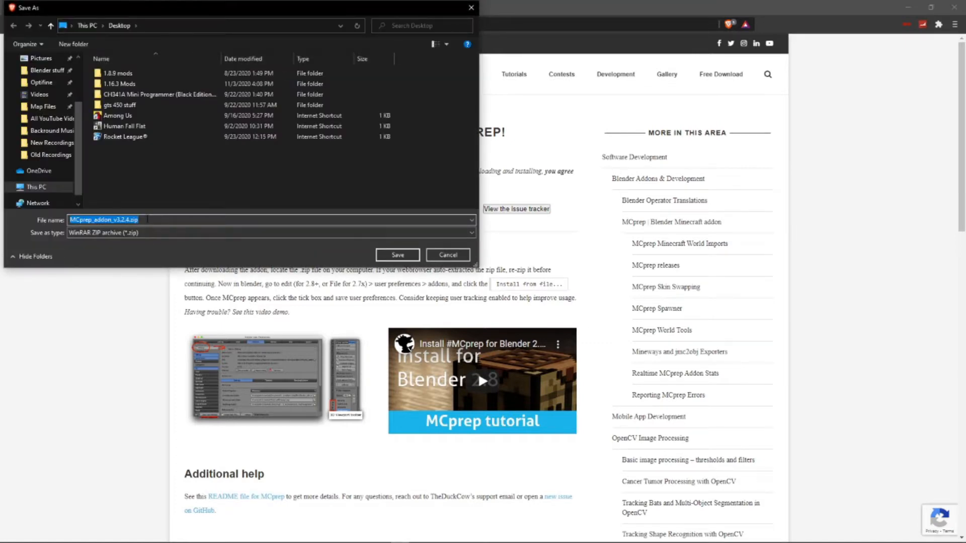
click(397, 255)
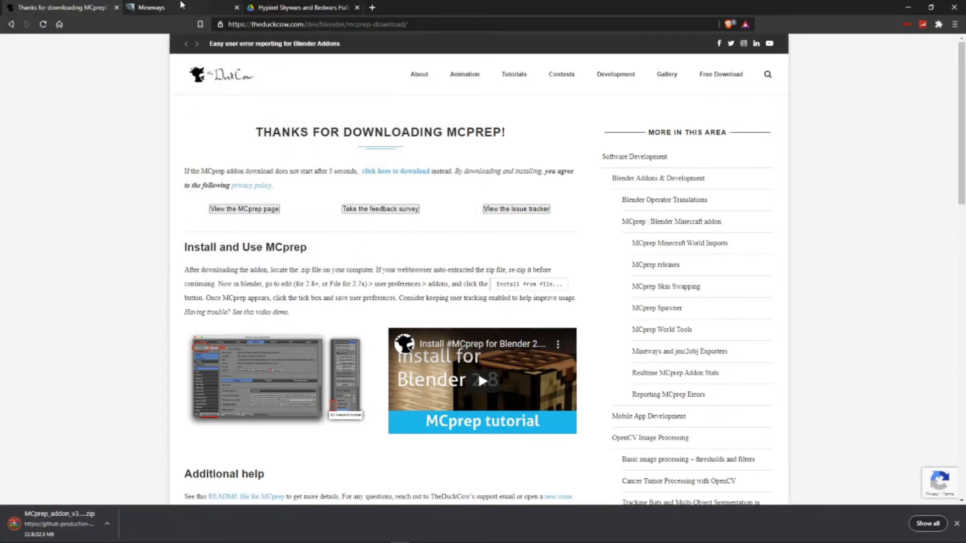
Download Mineways from its website and save minewaysV719.zip to the Desktop
click(182, 6)
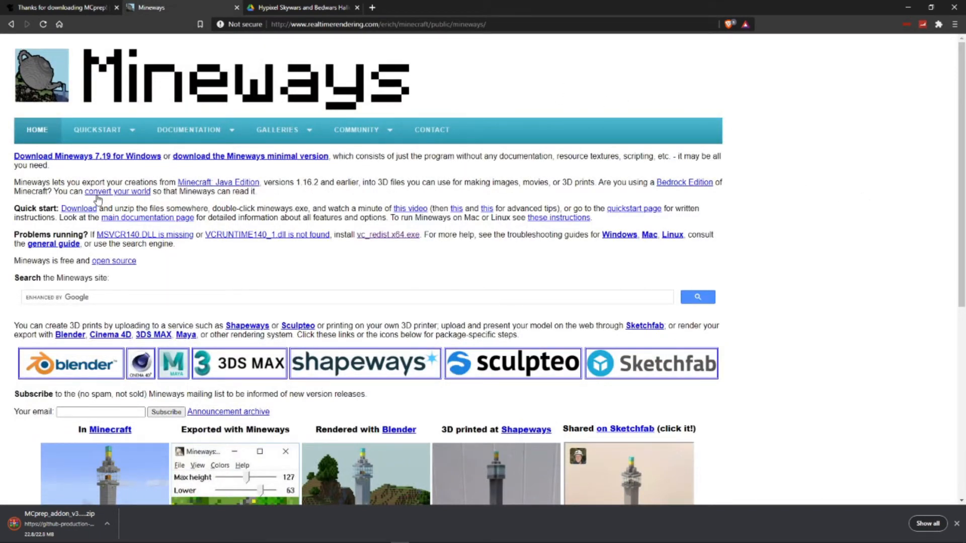
drag(17, 212, 57, 206)
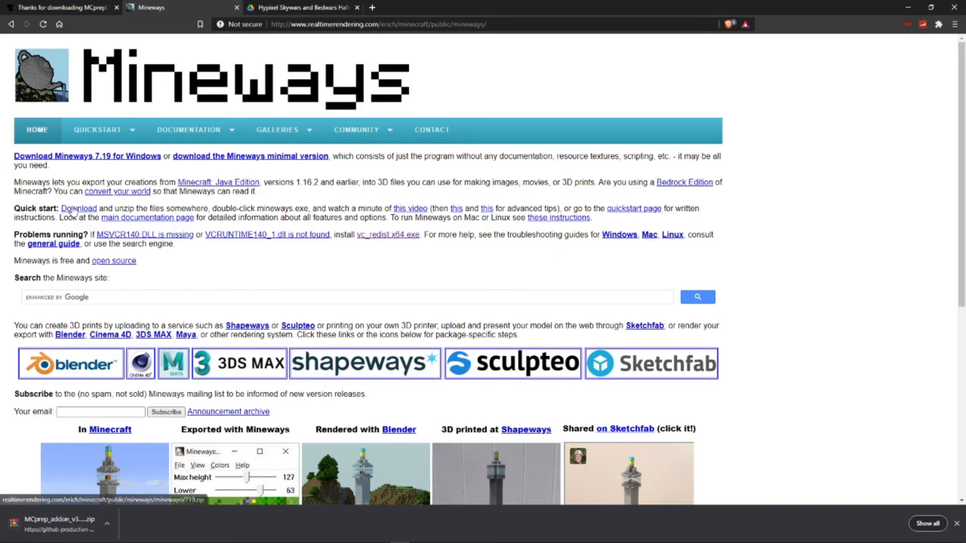
click(73, 208)
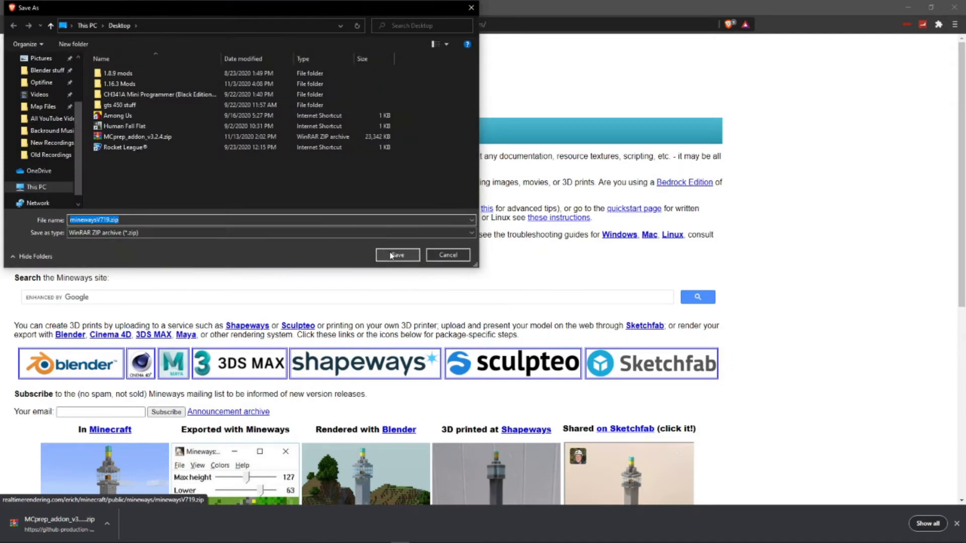
click(397, 255)
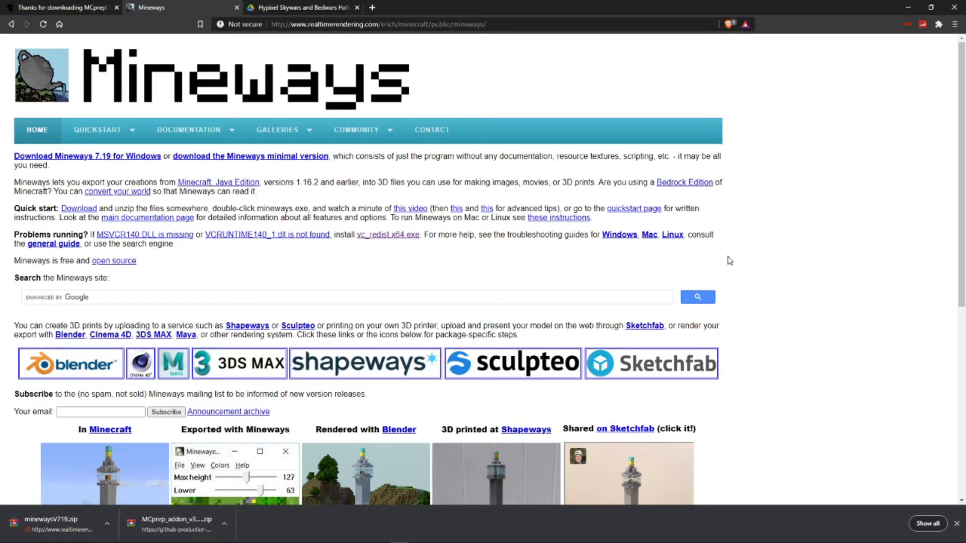
Browse the shared Hypixel Halloween maps in Google Drive and open the Pumkin patch folder under Solo and Doubles Skywars
click(306, 12)
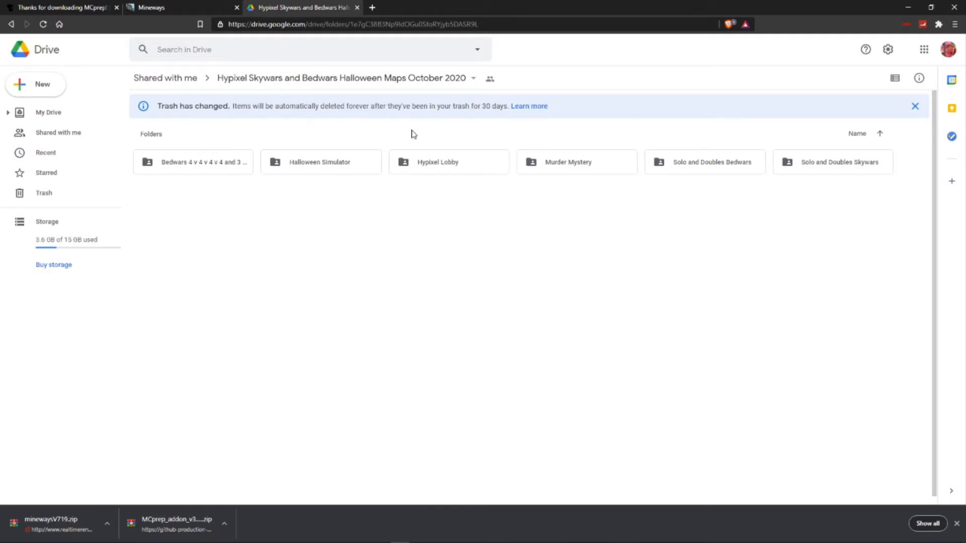
double_click(702, 162)
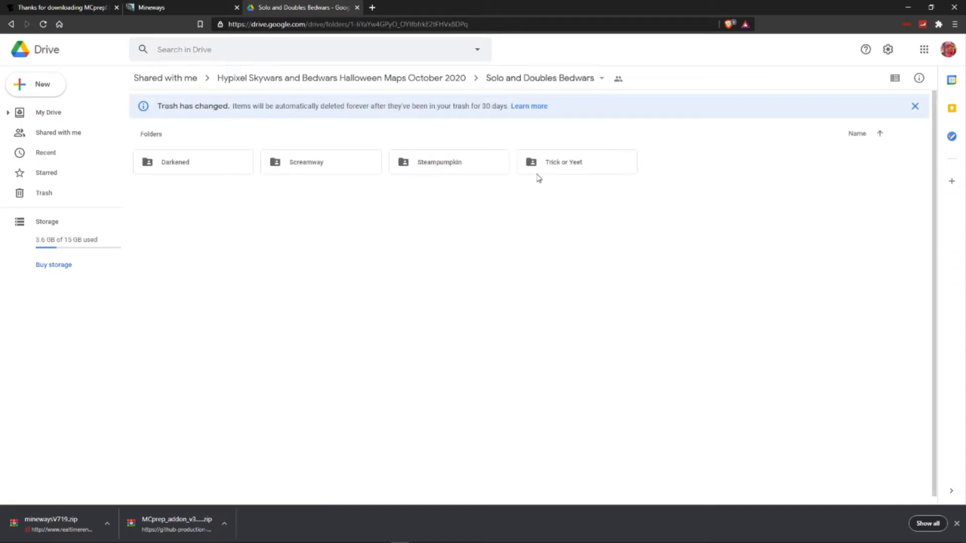
click(271, 80)
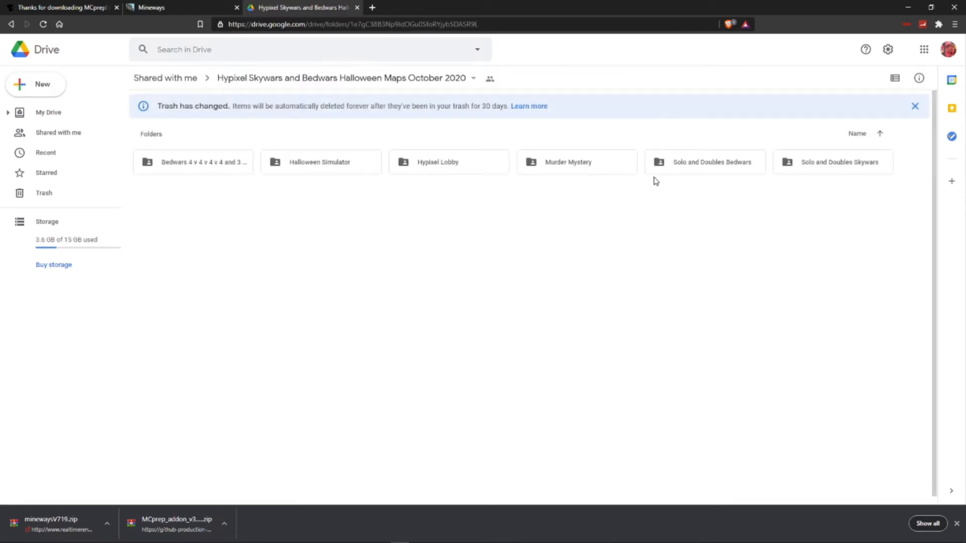
double_click(832, 163)
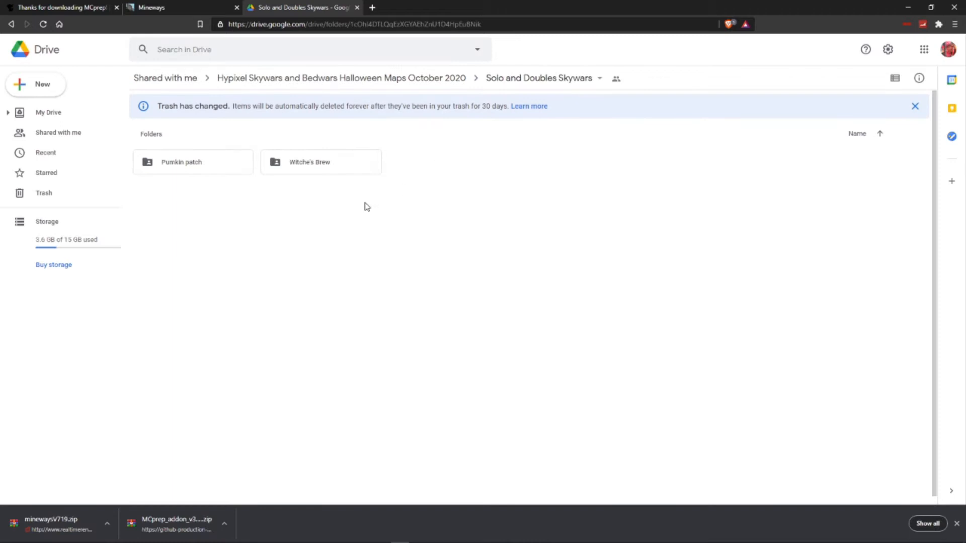
double_click(221, 166)
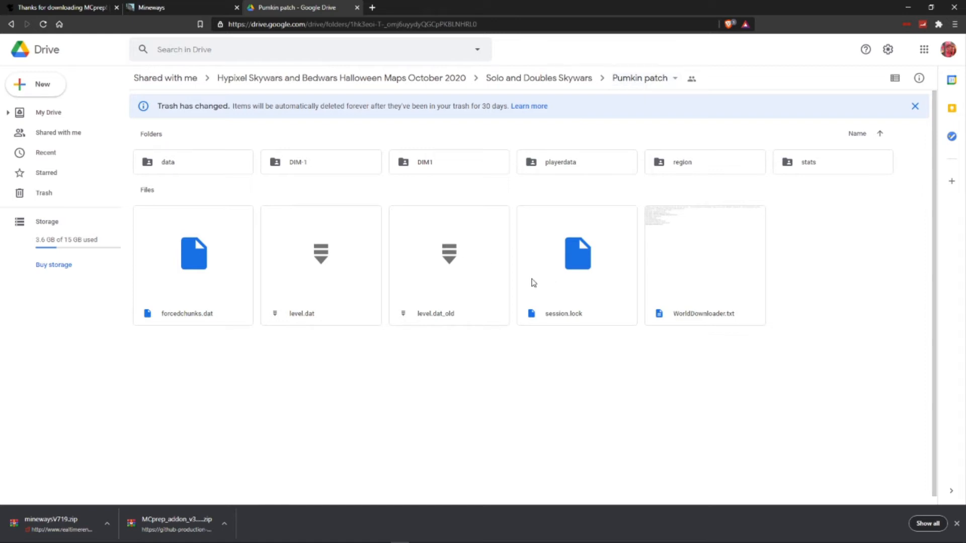
Download the Pumkin patch map folder, save it to the Desktop as "Pumkin Patch", and dismiss the downloads bar
click(648, 80)
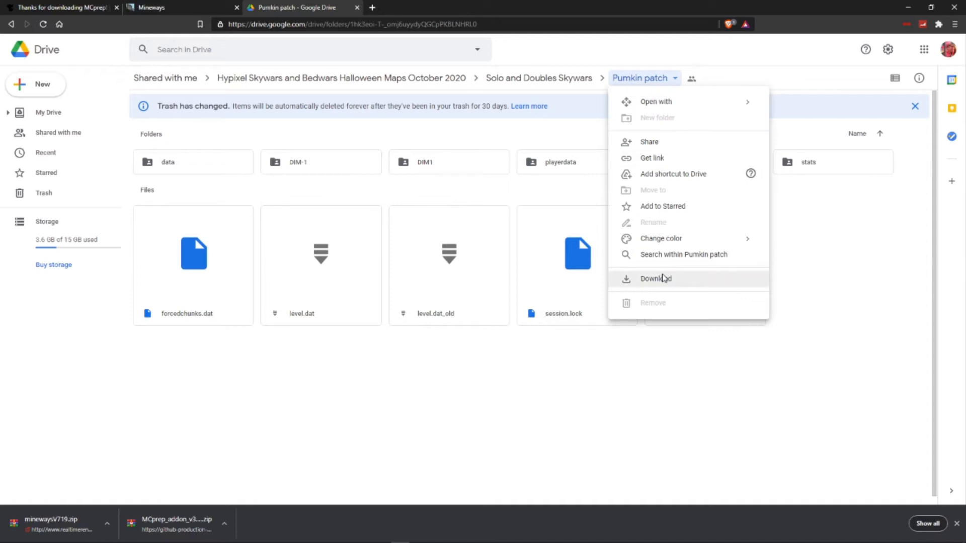
click(662, 278)
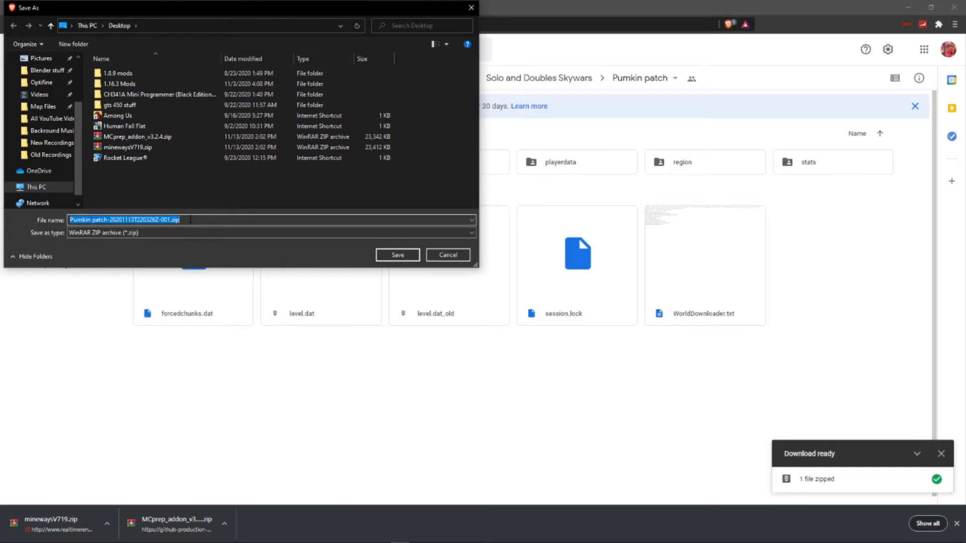
key(BackSpace)
text(pUN)
key(BackSpace)
key(BackSpace)
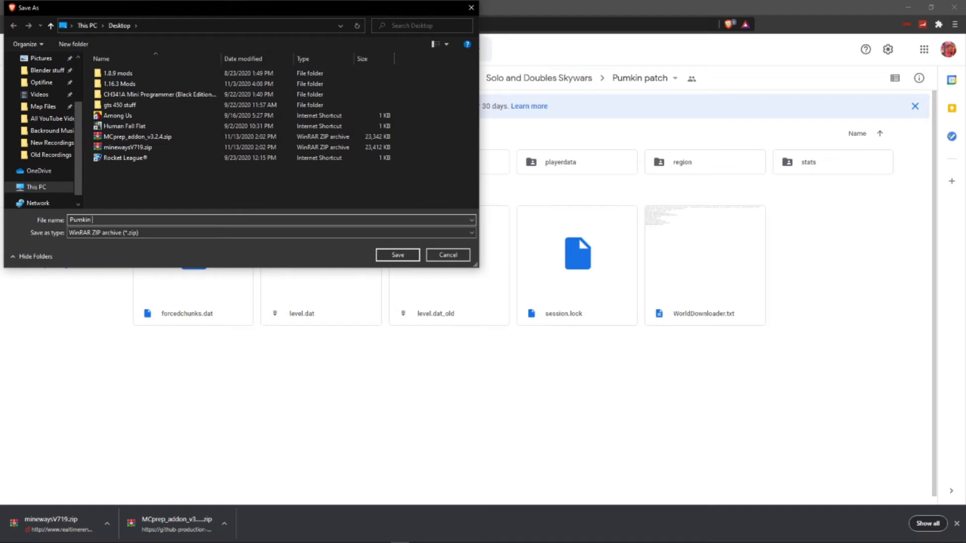
click(391, 257)
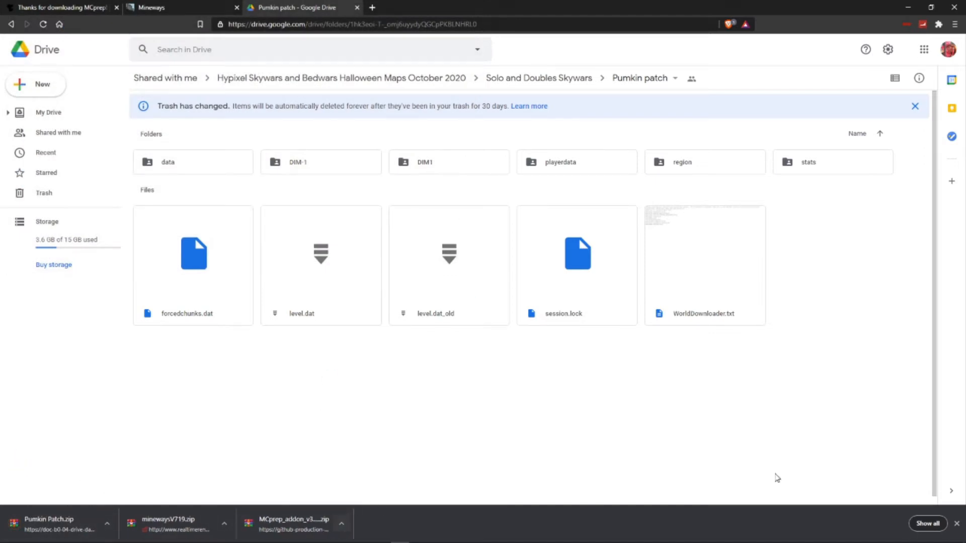
click(957, 524)
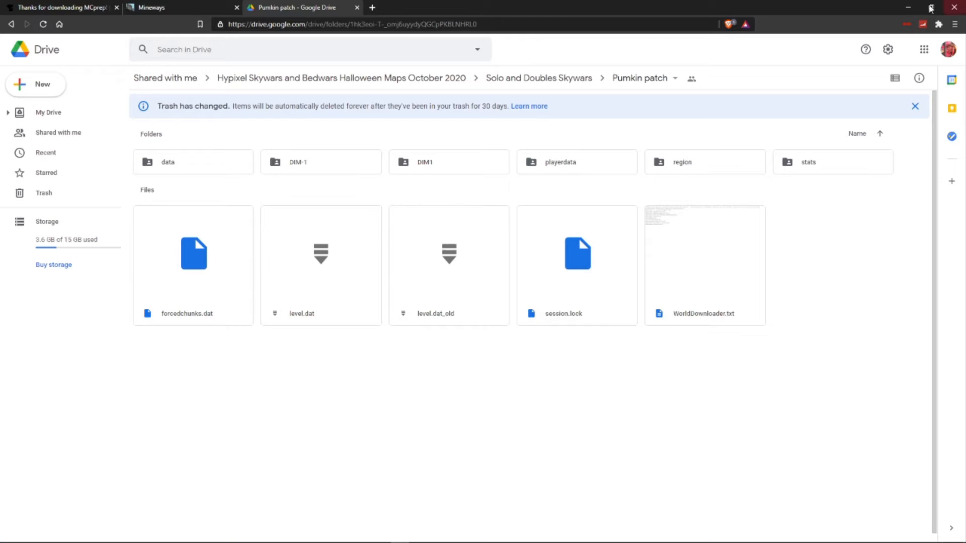
Show the Windows desktop and move the three downloaded archives together to the middle of it
click(965, 537)
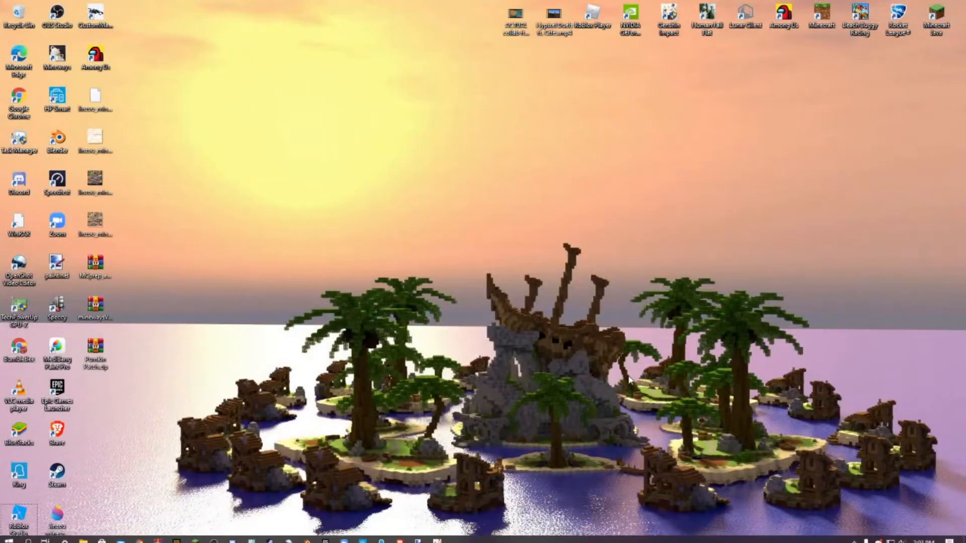
drag(136, 405, 516, 264)
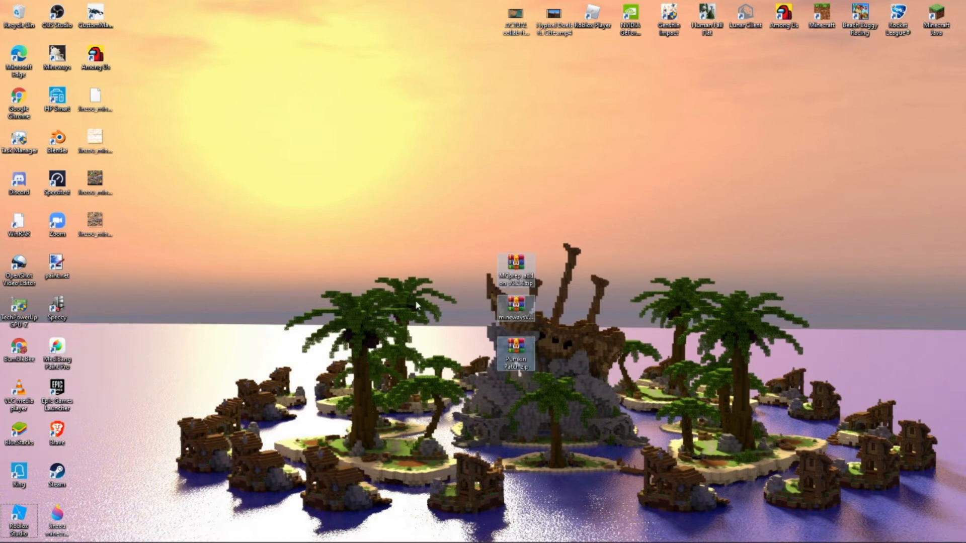
click(412, 307)
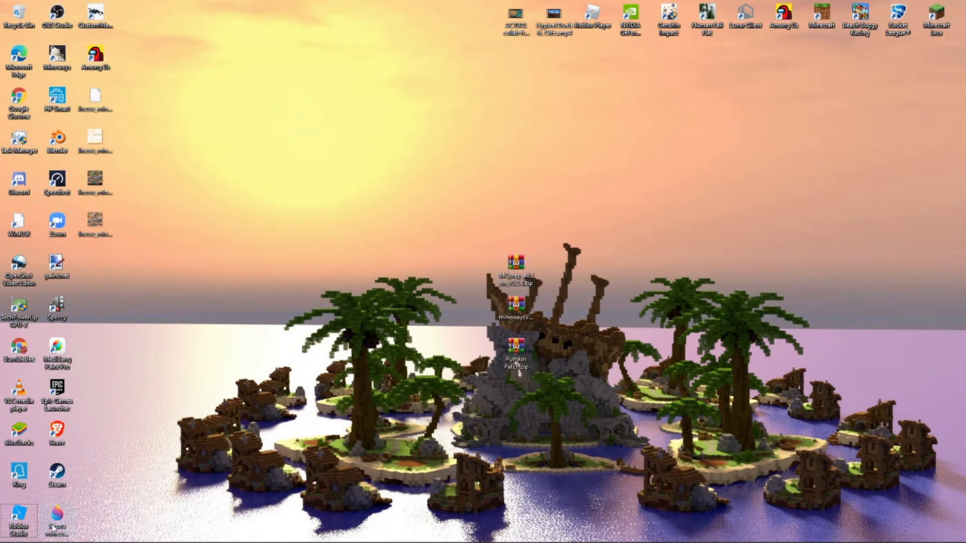
Remove the four loose files below the Among Us shortcut and the leftover file beside Roblox Studio from the desktop
drag(142, 297, 100, 96)
right_click(98, 92)
click(145, 234)
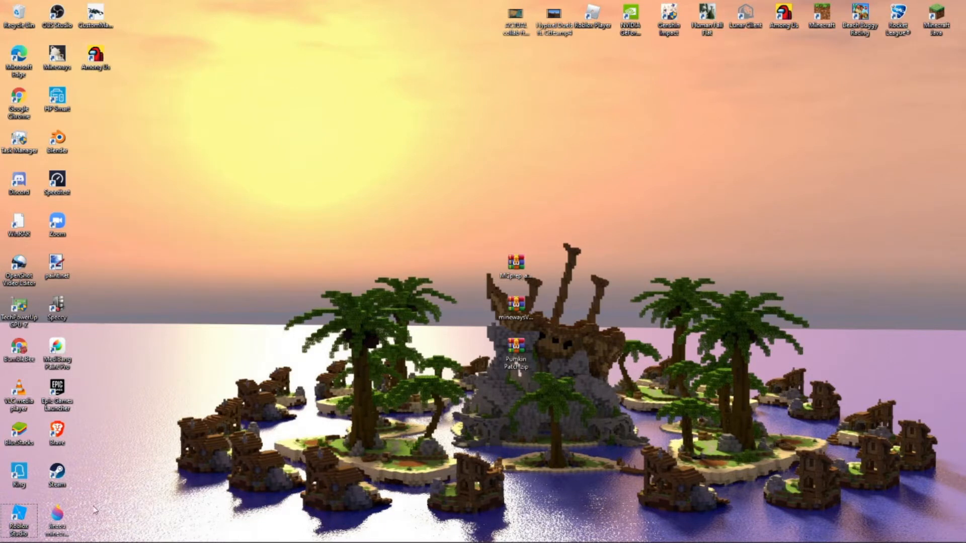
right_click(68, 514)
click(94, 481)
Place the Mineways and Pumkin Patch archives side by side on the desktop, with the MCprep archive apart from them
drag(518, 271, 402, 183)
drag(515, 300, 441, 177)
drag(526, 340, 516, 191)
drag(440, 184, 478, 186)
drag(401, 180, 325, 142)
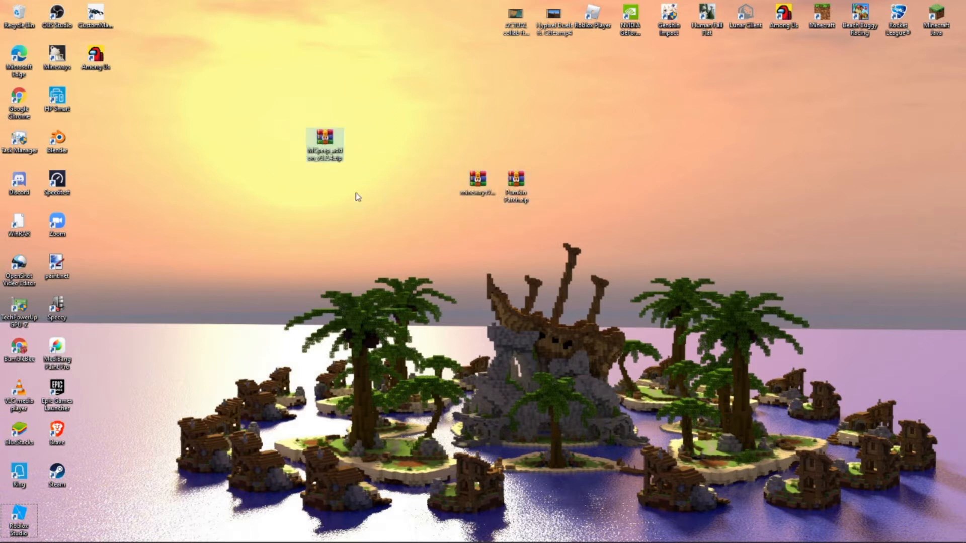
Extract the mineways folder from the Mineways archive onto the desktop and close the archive
double_click(477, 180)
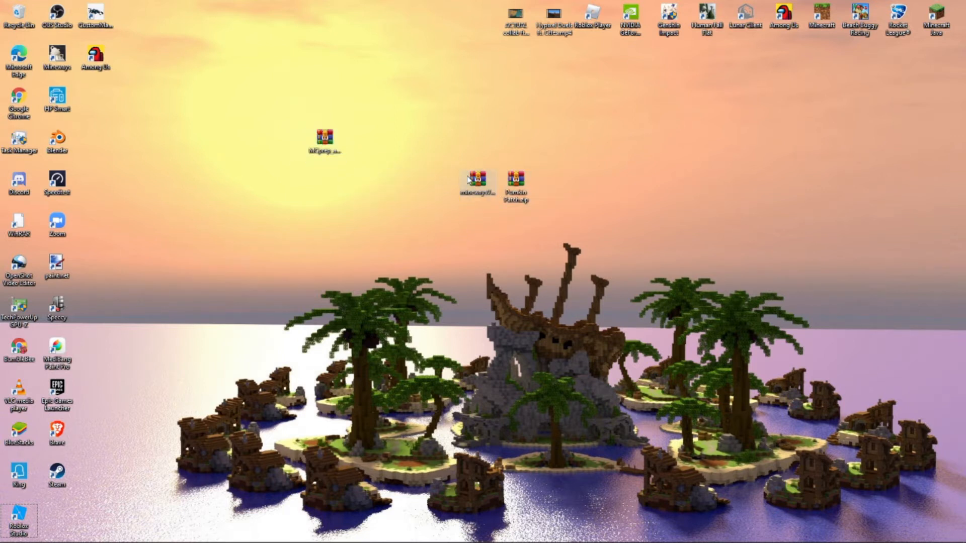
click(459, 214)
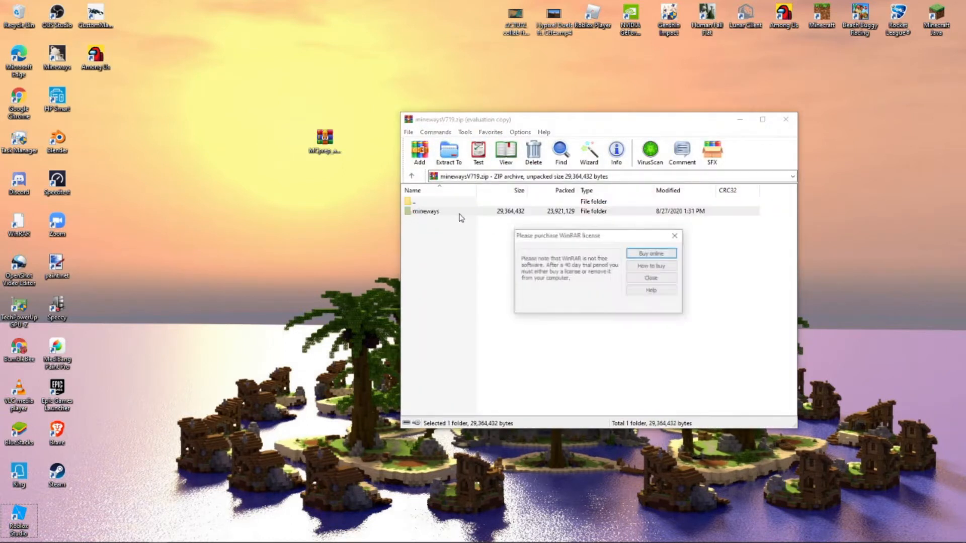
click(652, 278)
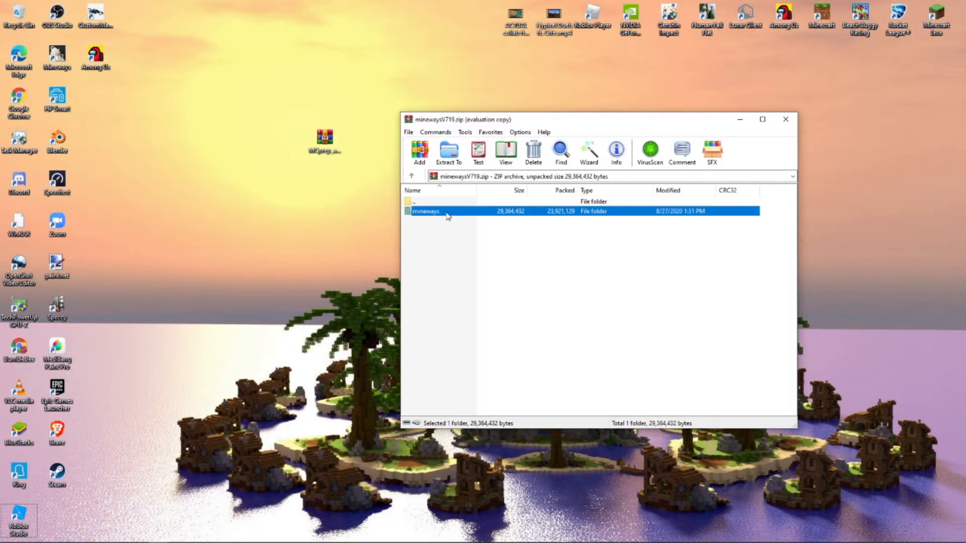
drag(448, 216, 244, 233)
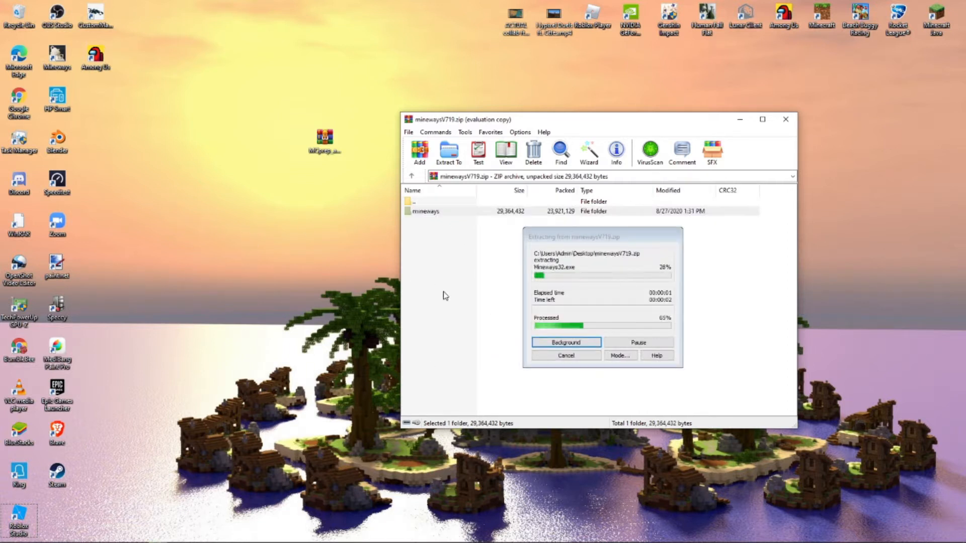
click(785, 119)
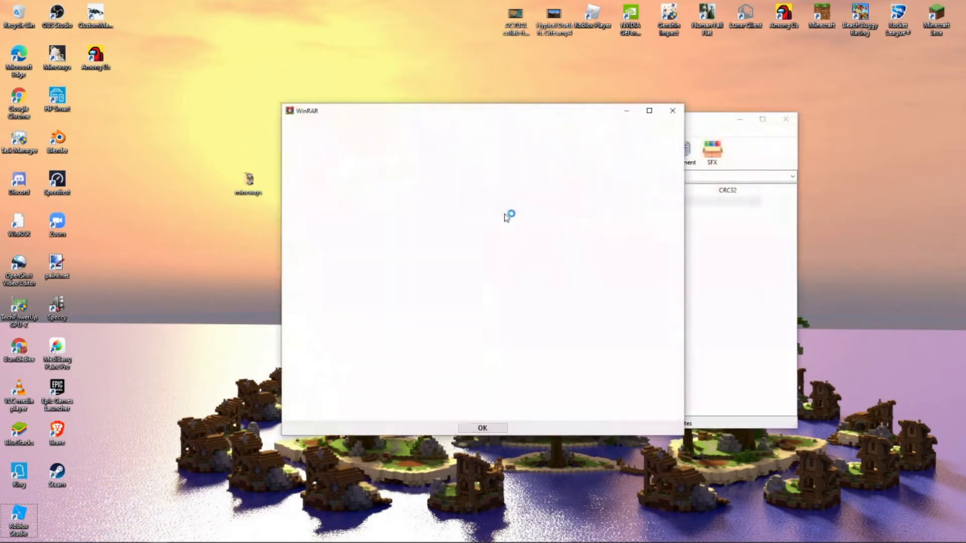
Extract the Pumkin patch folder from its archive onto the desktop and close the archive
click(674, 110)
drag(477, 213, 254, 231)
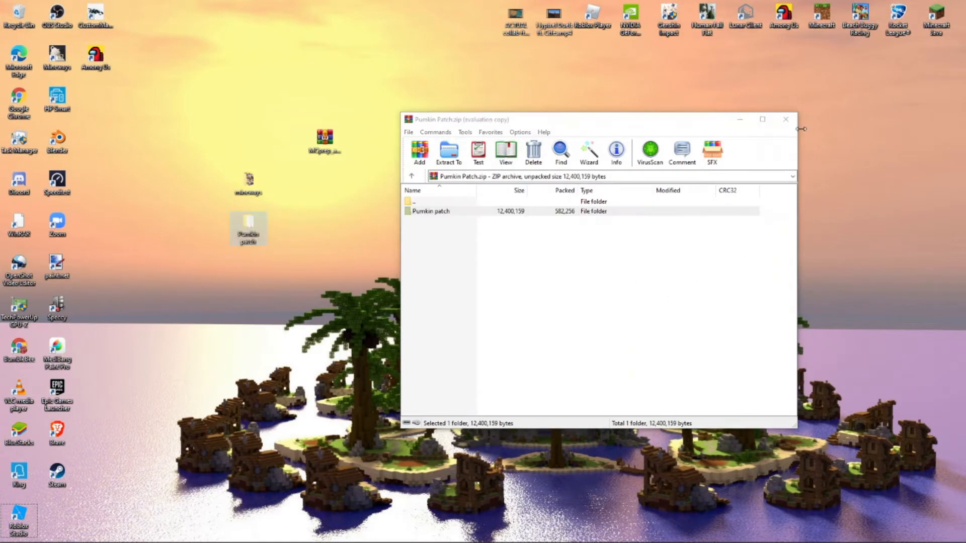
click(787, 120)
Move the extracted mineways and Pumkin patch folders together to the other side of the desktop, away from the archives
drag(222, 148, 258, 230)
drag(242, 167, 288, 189)
drag(207, 161, 277, 309)
drag(257, 182, 753, 266)
Delete the Mineways and Pumkin Patch archives from the desktop and move the MCprep archive near the extracted folders
click(594, 190)
drag(662, 166, 458, 197)
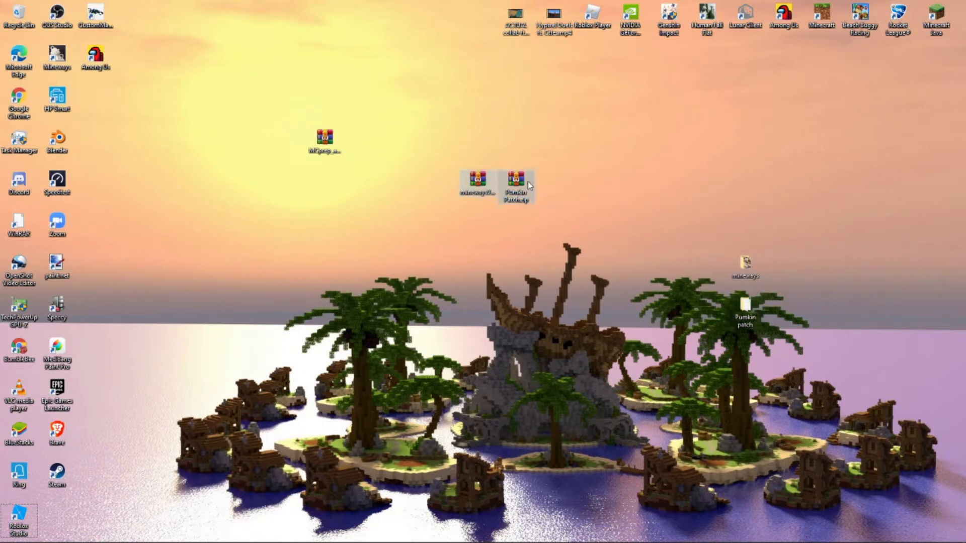
click(660, 254)
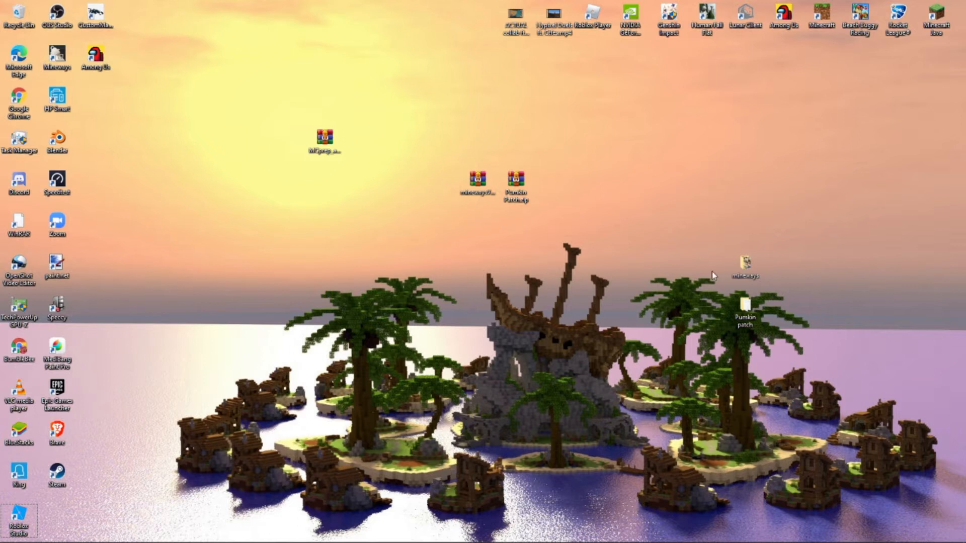
drag(578, 165, 458, 197)
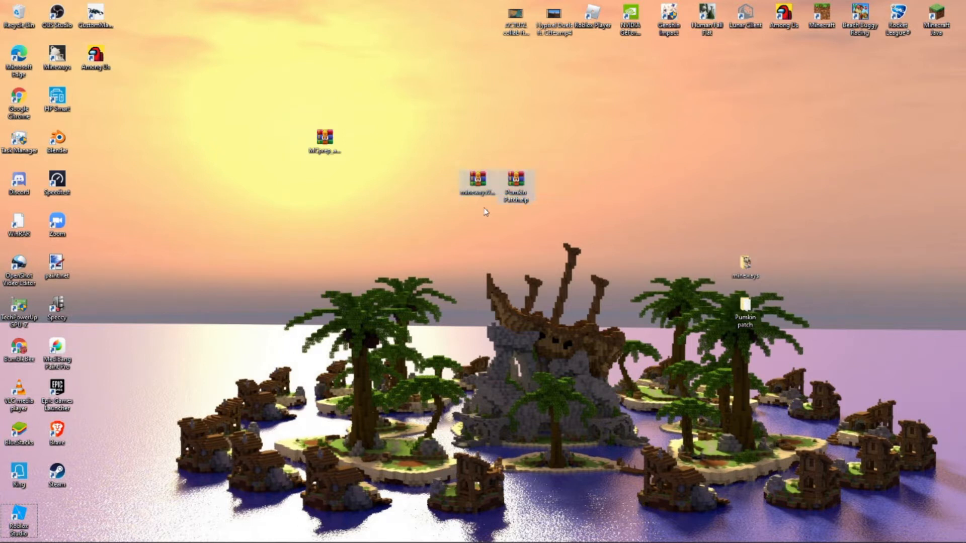
drag(526, 188, 23, 18)
drag(340, 150, 638, 230)
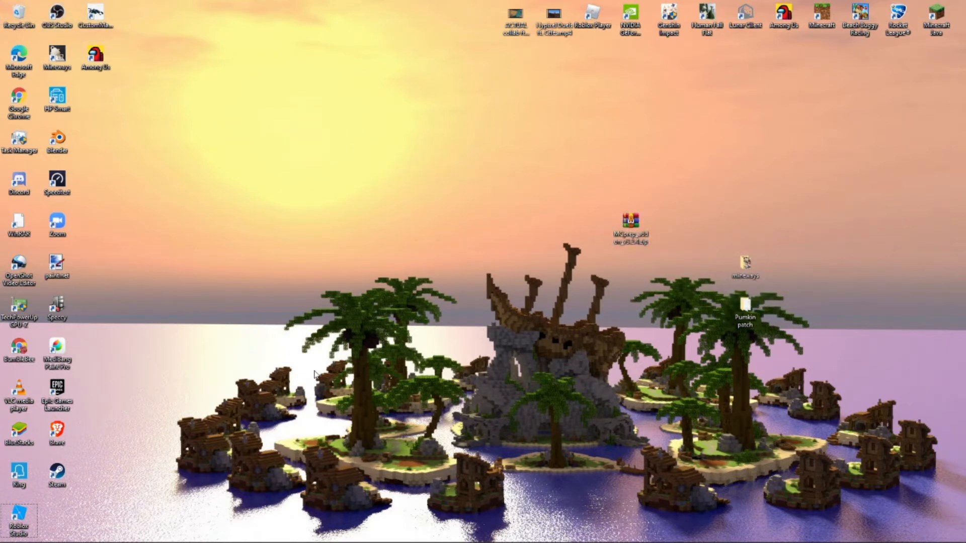
Open the mineways folder on the desktop and launch Mineways.exe
double_click(745, 263)
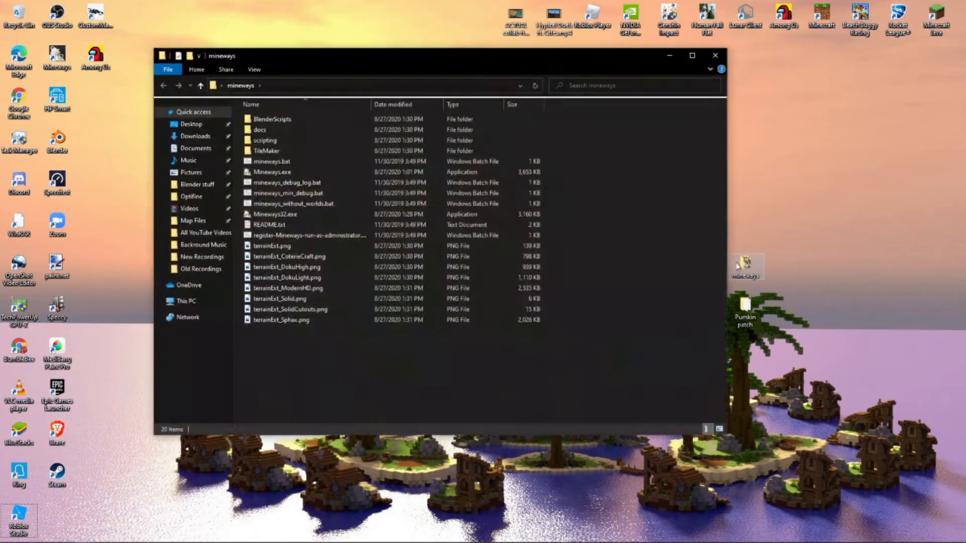
double_click(293, 215)
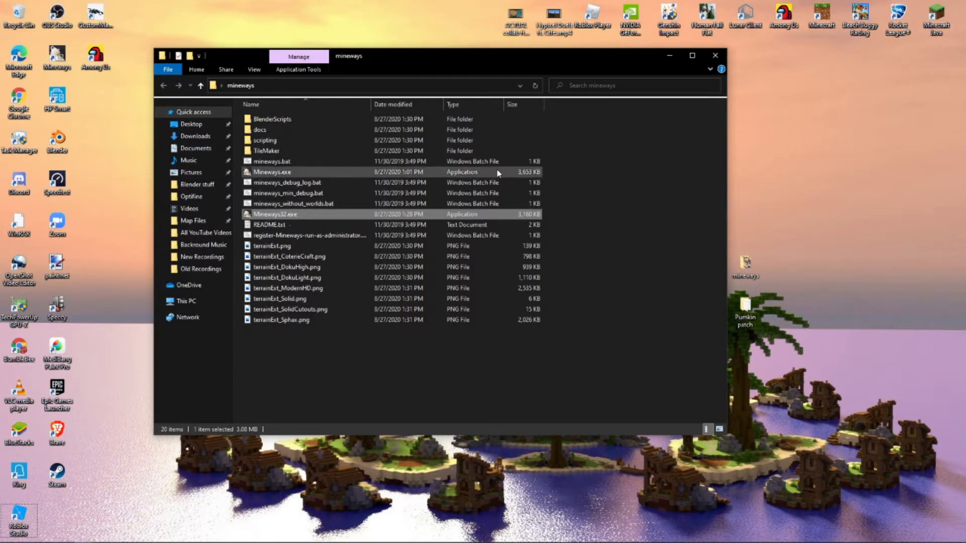
click(546, 168)
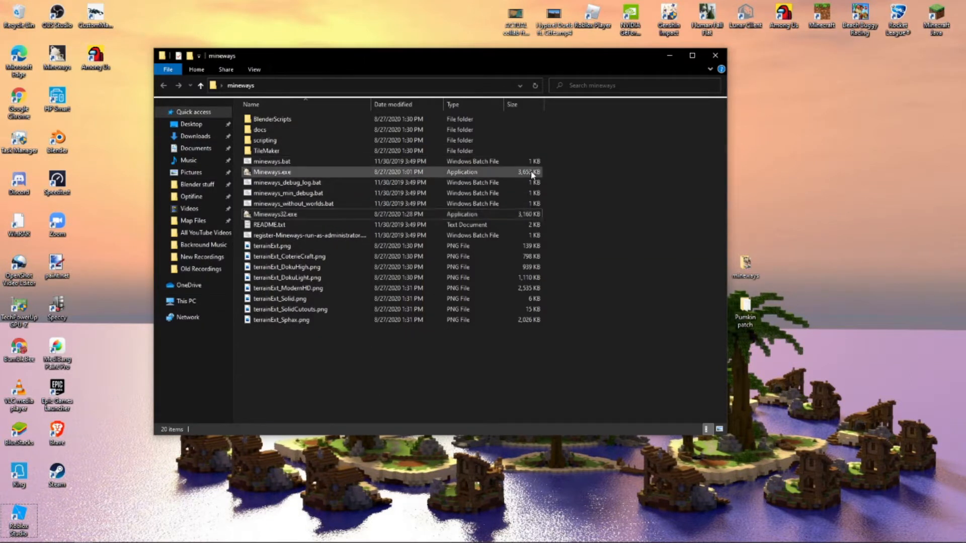
click(309, 170)
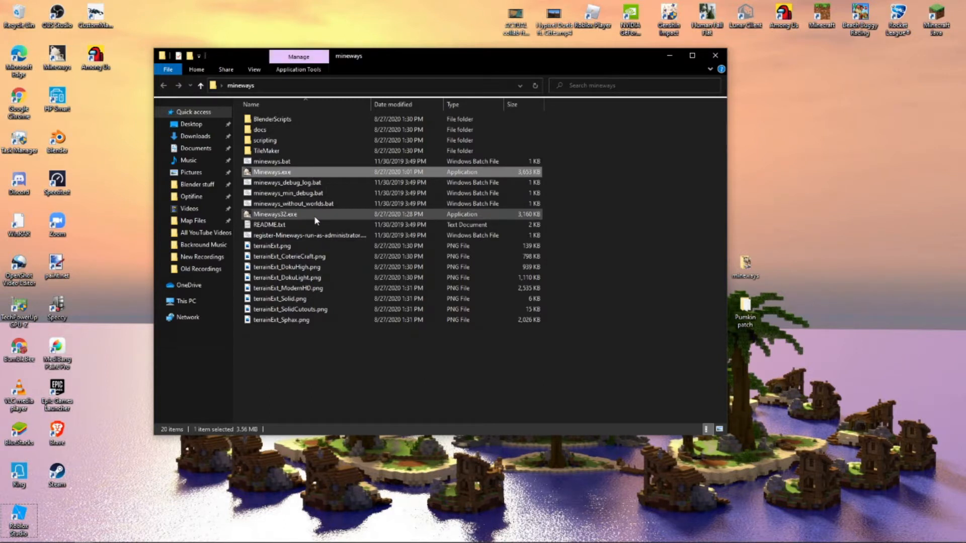
double_click(308, 173)
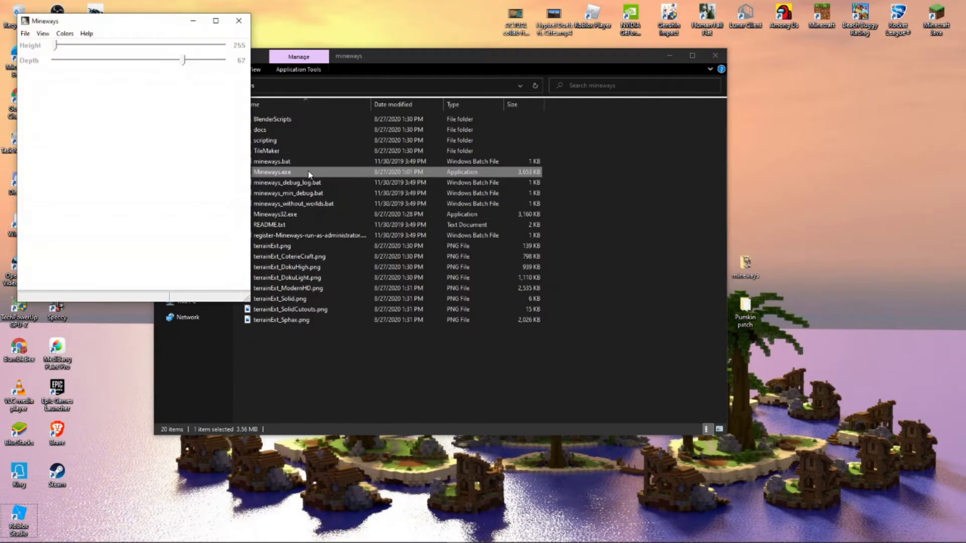
Close the mineways folder window and maximize the Mineways window
click(716, 55)
drag(164, 24, 523, 136)
click(575, 131)
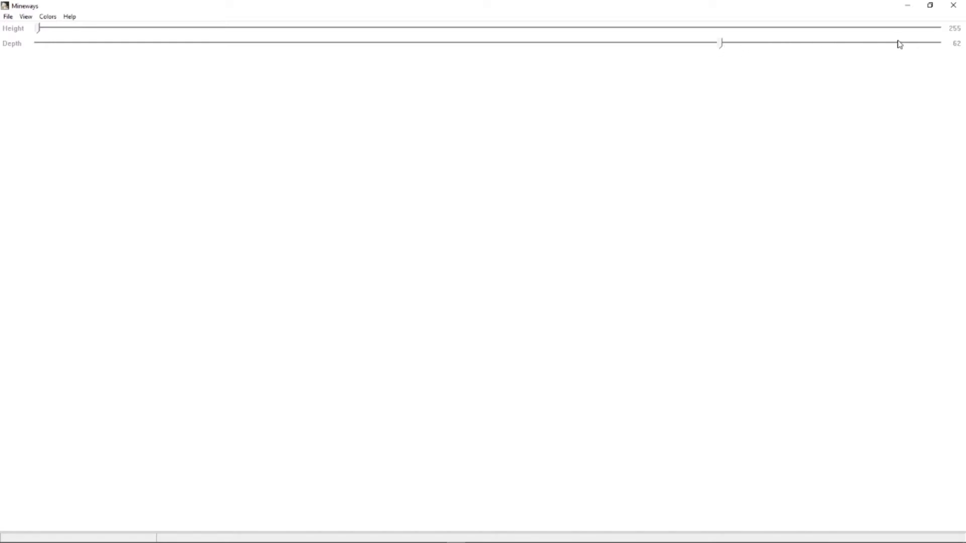
Open the level.dat file from the desktop's Pumkin patch folder as the world in Mineways
click(8, 18)
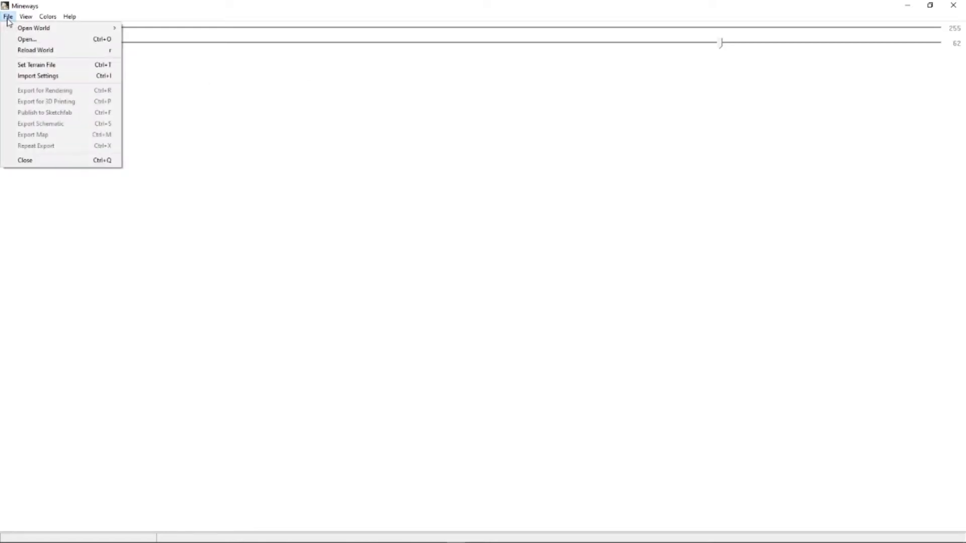
click(20, 39)
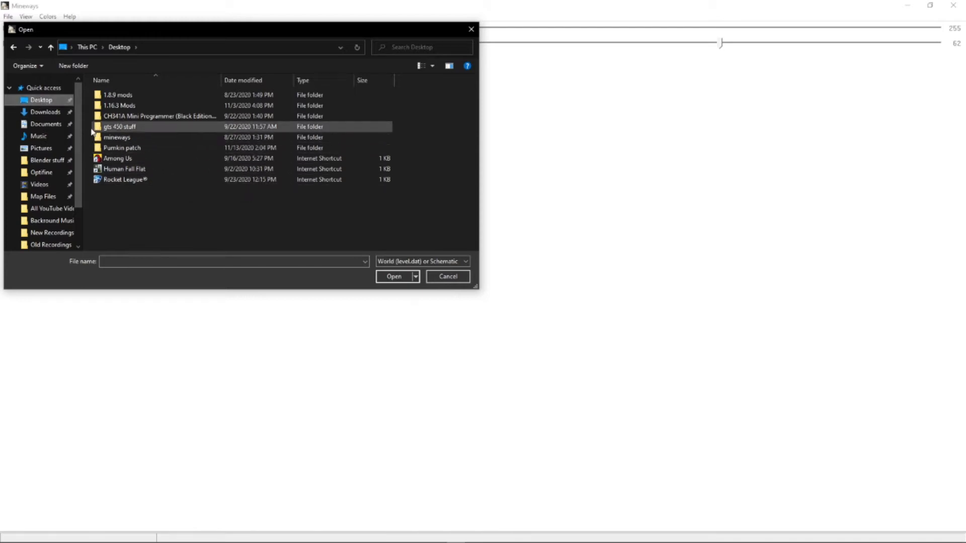
double_click(132, 148)
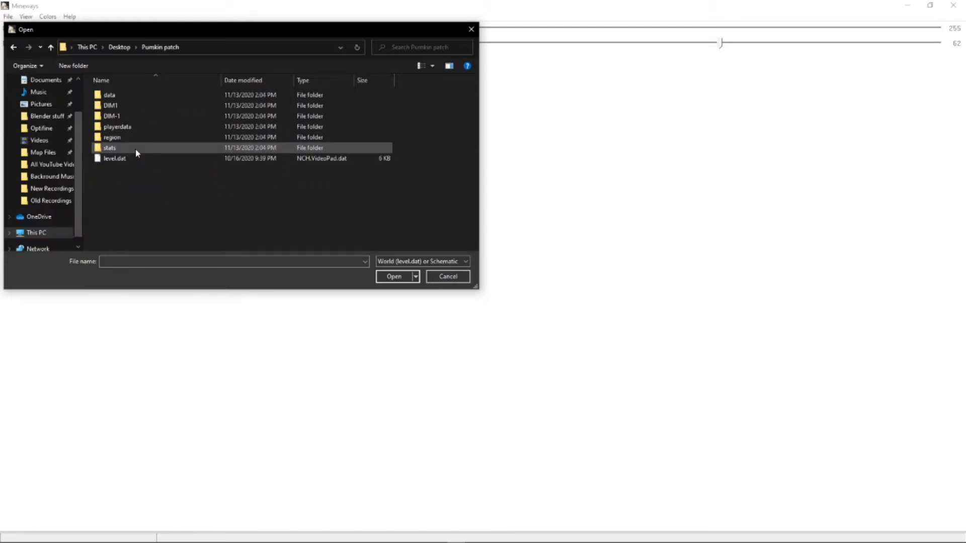
click(140, 160)
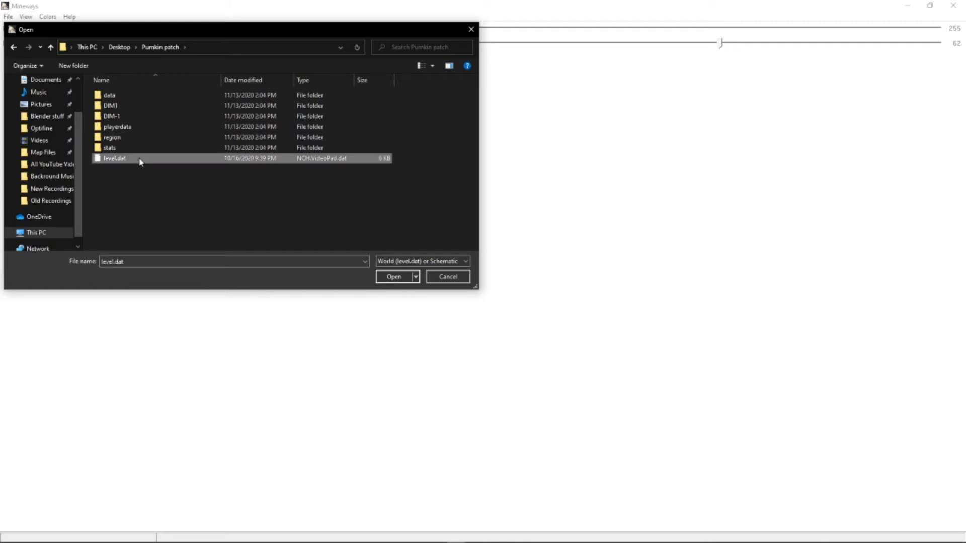
click(383, 277)
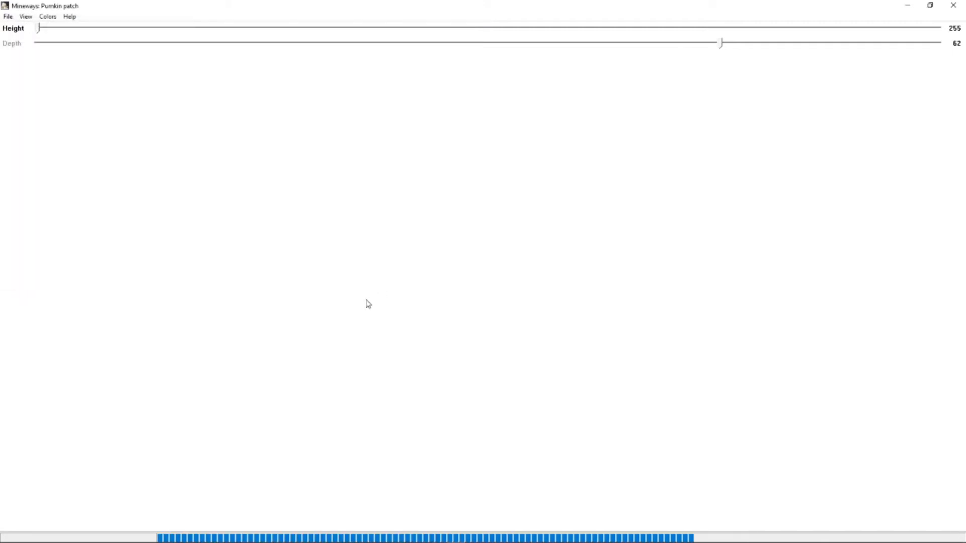
scroll(519, 276, up, 3)
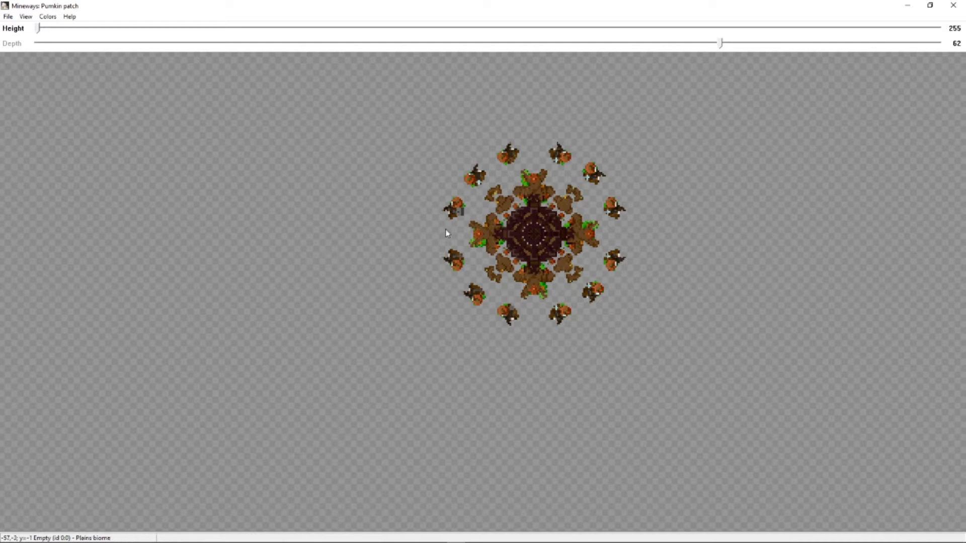
Check which saved Minecraft worlds Mineways can open directly, without opening one
click(9, 17)
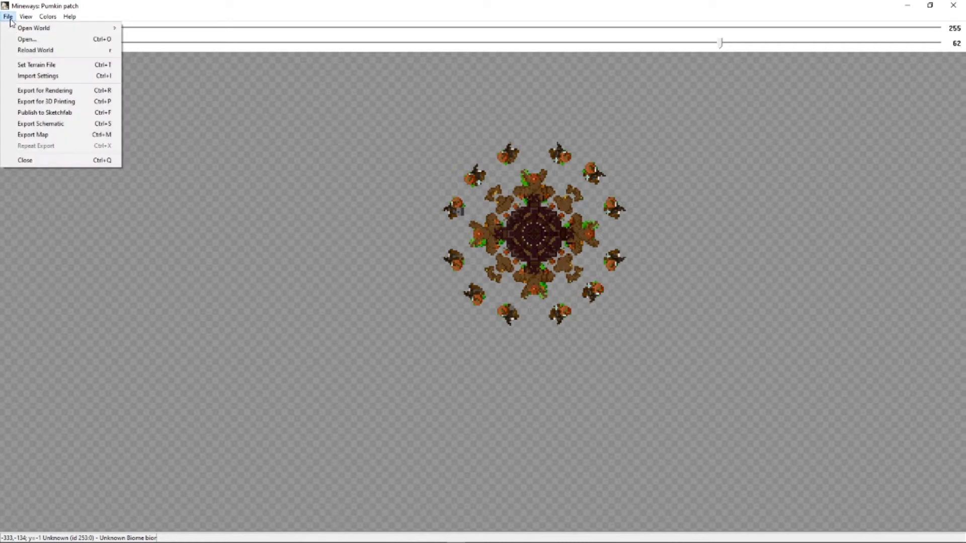
mouse_move(83, 30)
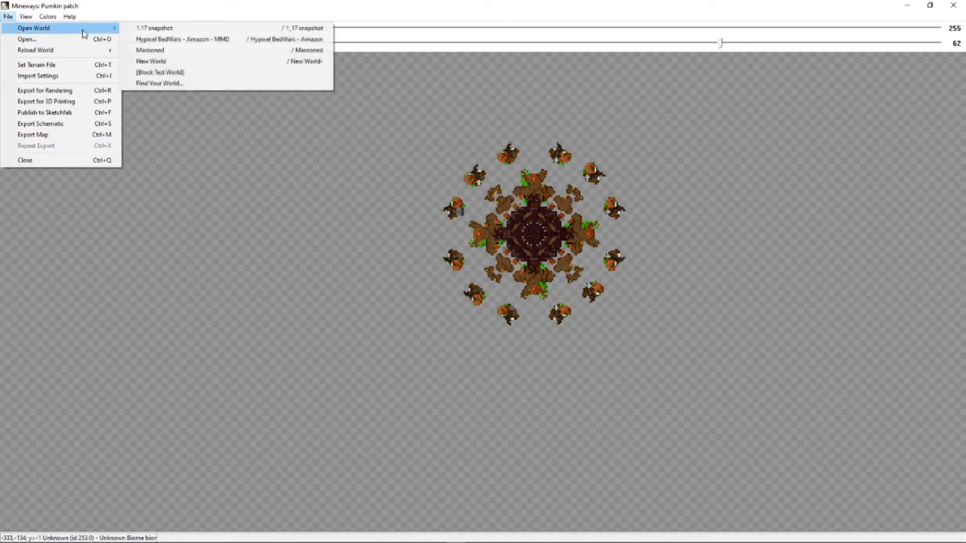
click(378, 269)
Set the depth to 0 and select a rectangle around the whole map, about X -85 to 101 and Z -72 to 74
scroll(712, 199, down, 2)
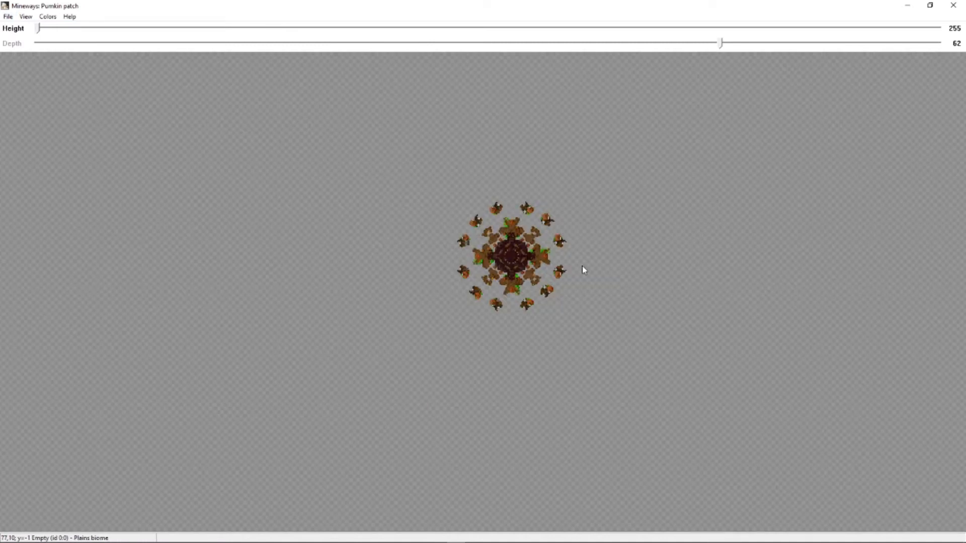
scroll(633, 260, up, 2)
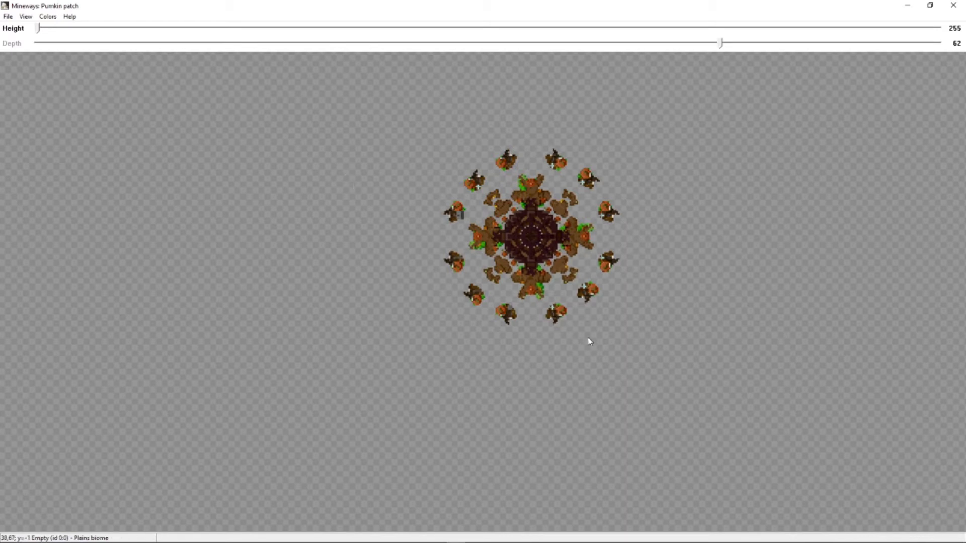
drag(721, 45, 942, 43)
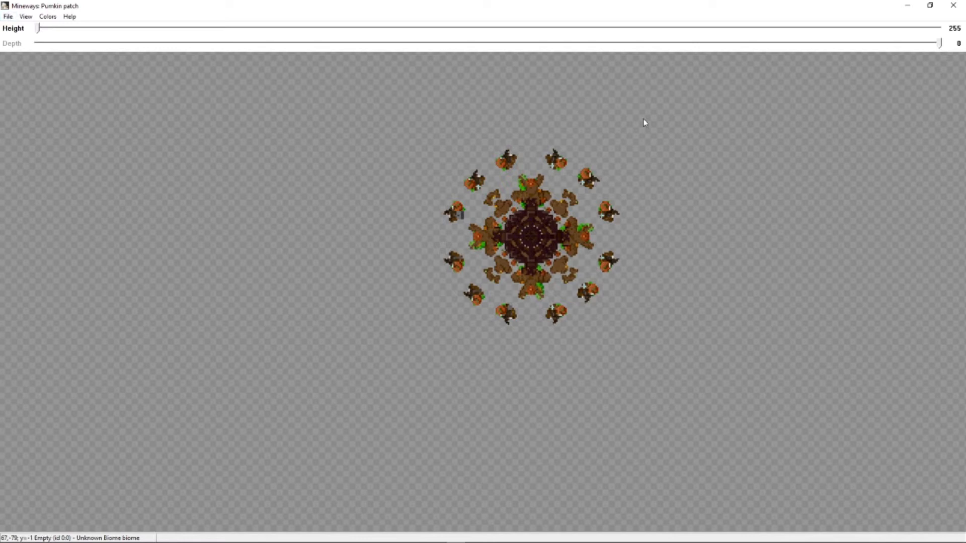
drag(902, 46, 857, 49)
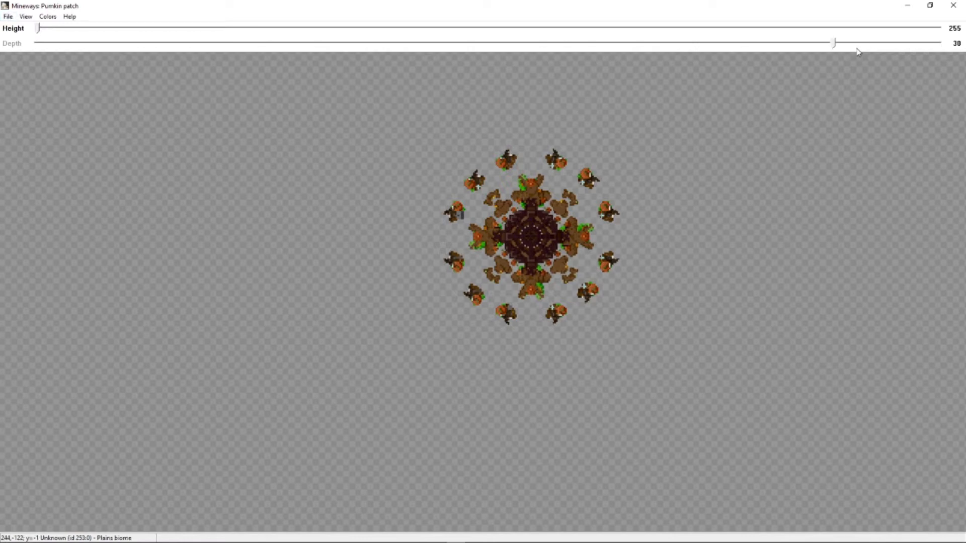
drag(834, 43, 947, 50)
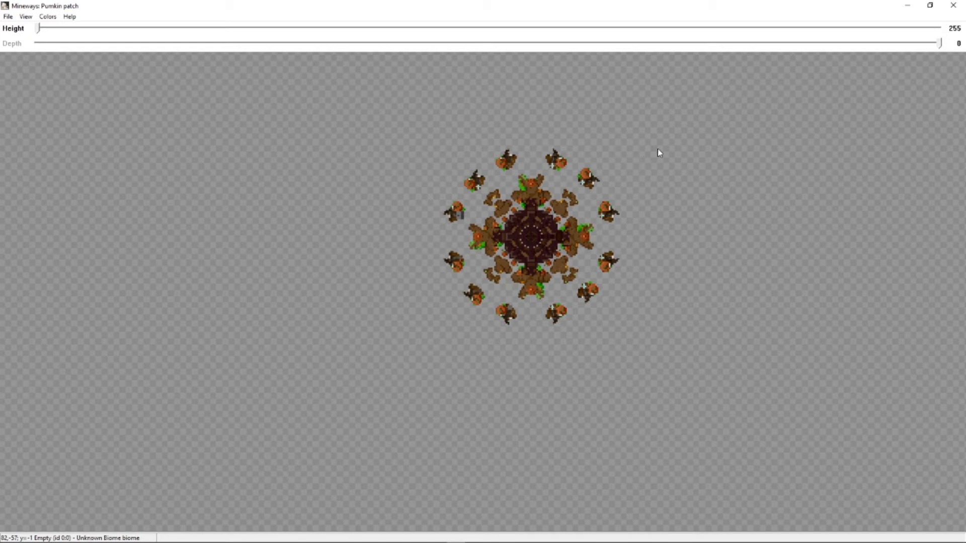
drag(683, 129, 401, 351)
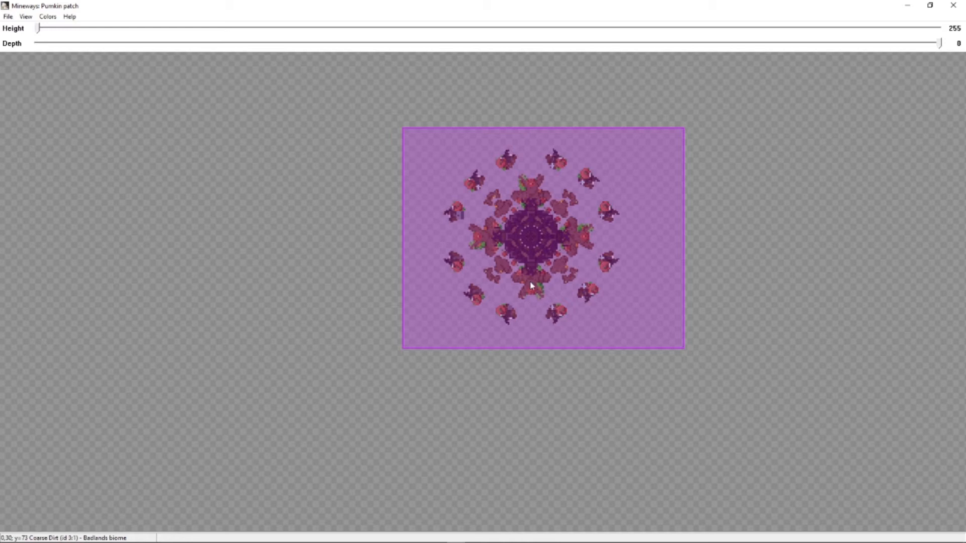
Export the selection for rendering to the desktop as a Wavefront OBJ, absolute file named Pumpkin Patch
click(9, 18)
click(33, 90)
scroll(40, 101, up, 3)
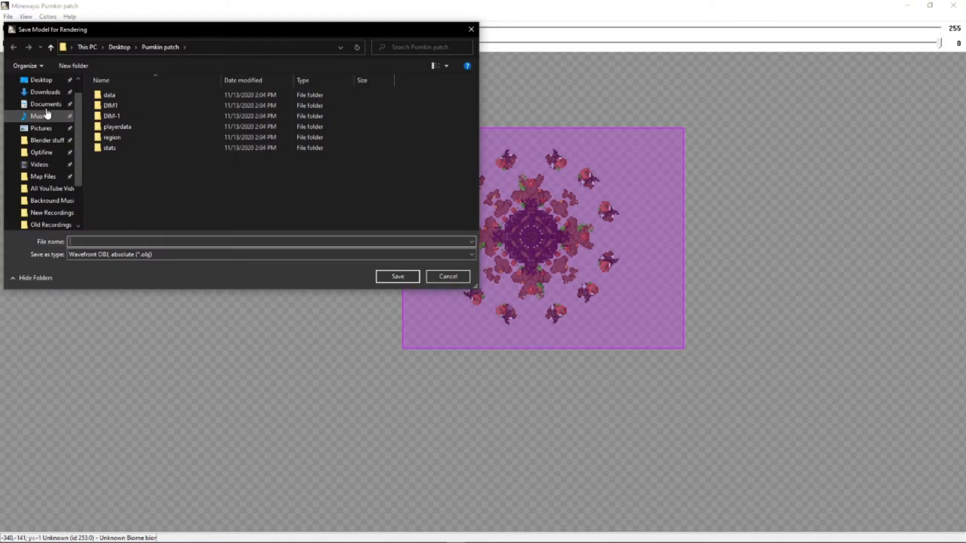
click(46, 103)
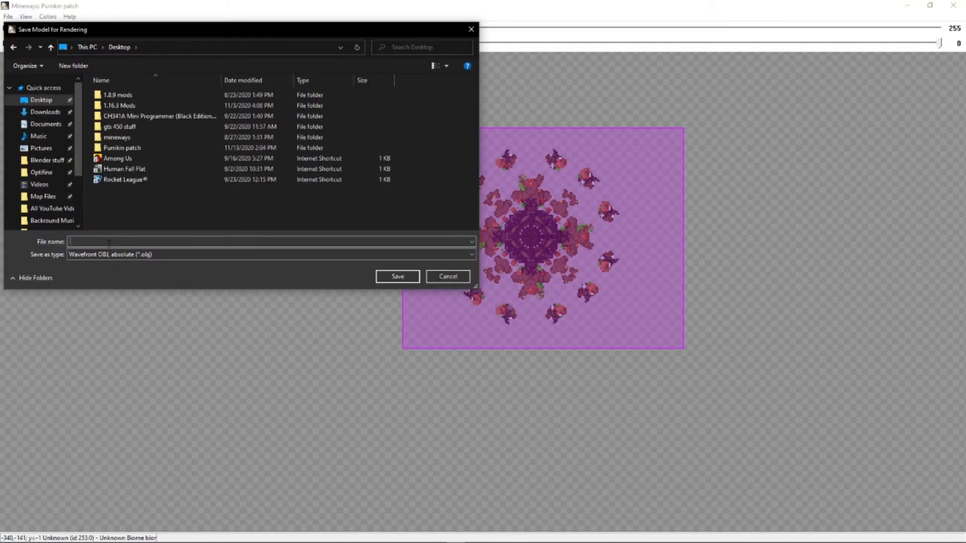
text(Pu)
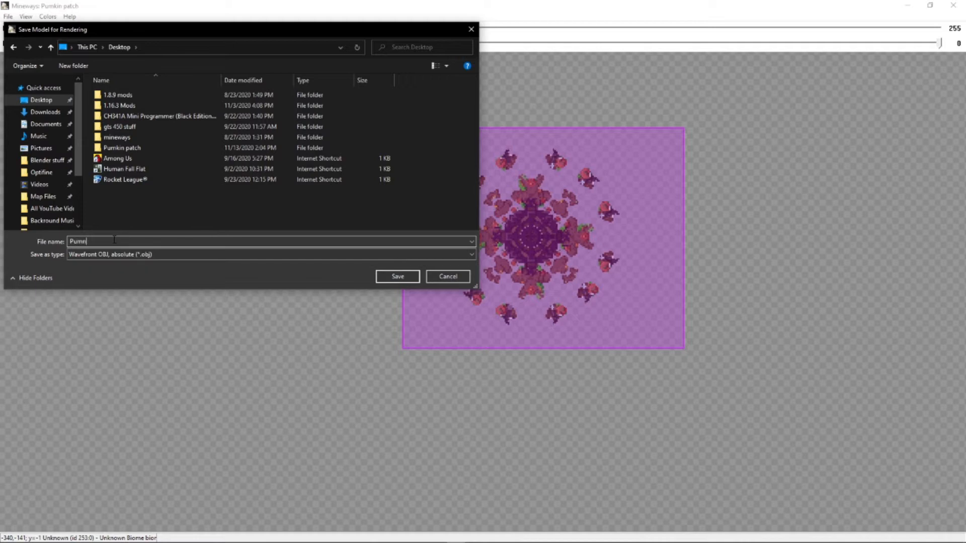
text(mn)
key(BackSpace)
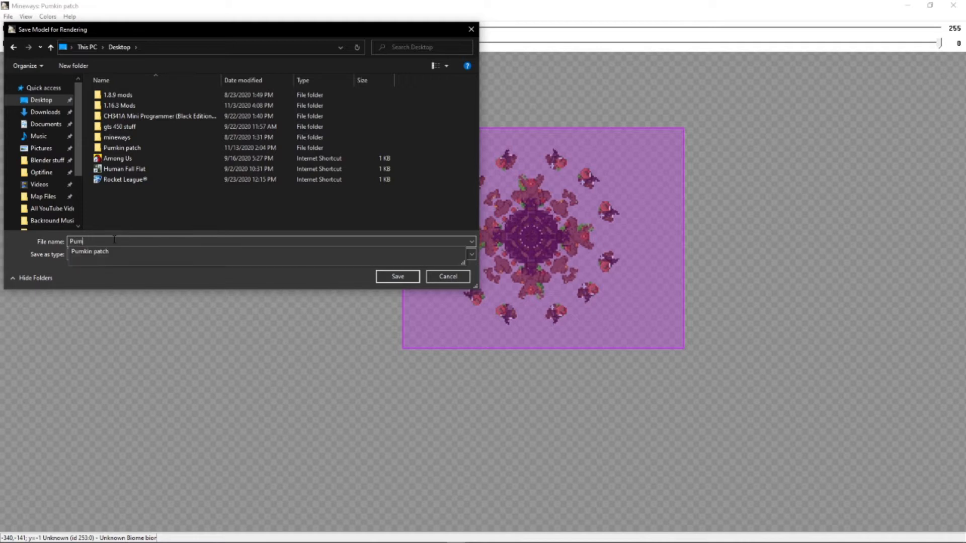
text(pkin Patch)
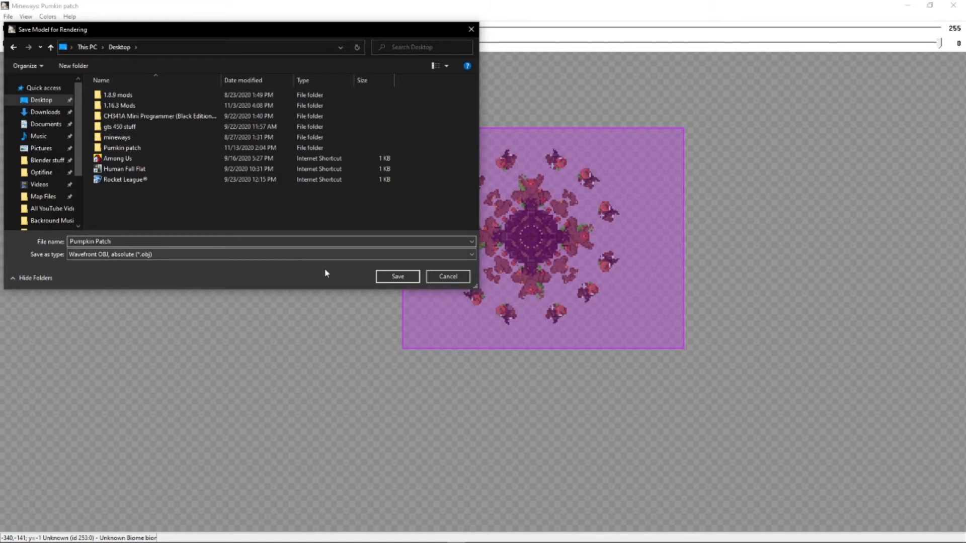
click(391, 279)
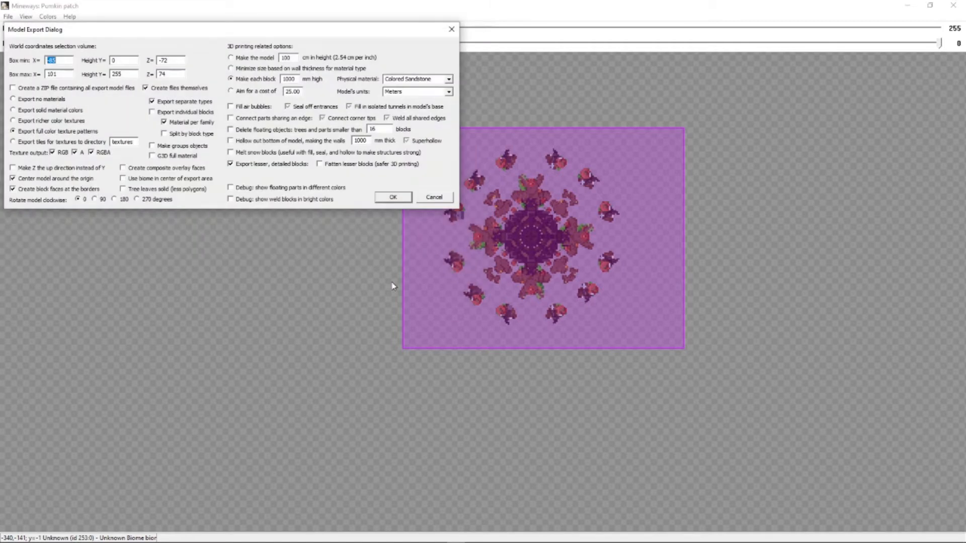
Run the model export with the preset options, keeping each block 1000 mm high, and close Mineways
drag(319, 28, 565, 133)
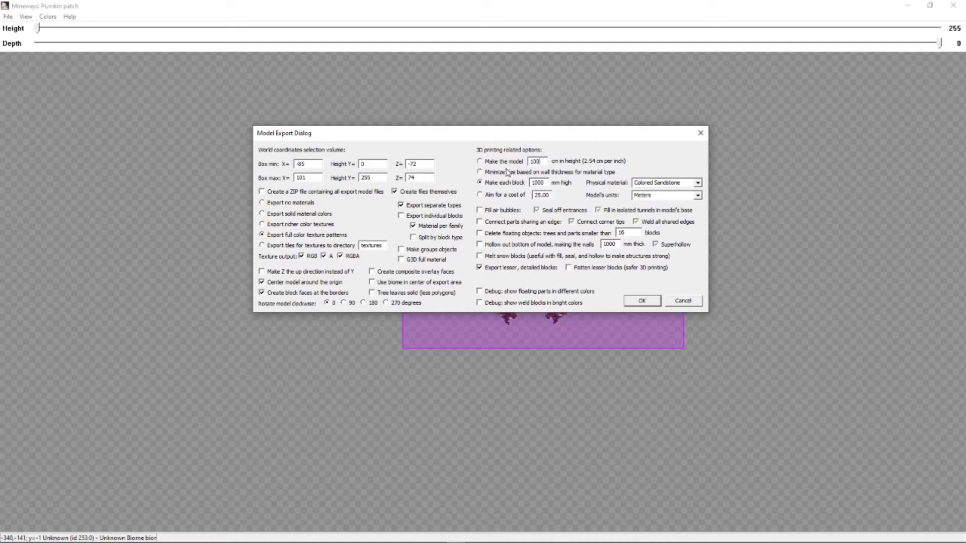
drag(547, 162, 529, 161)
click(655, 303)
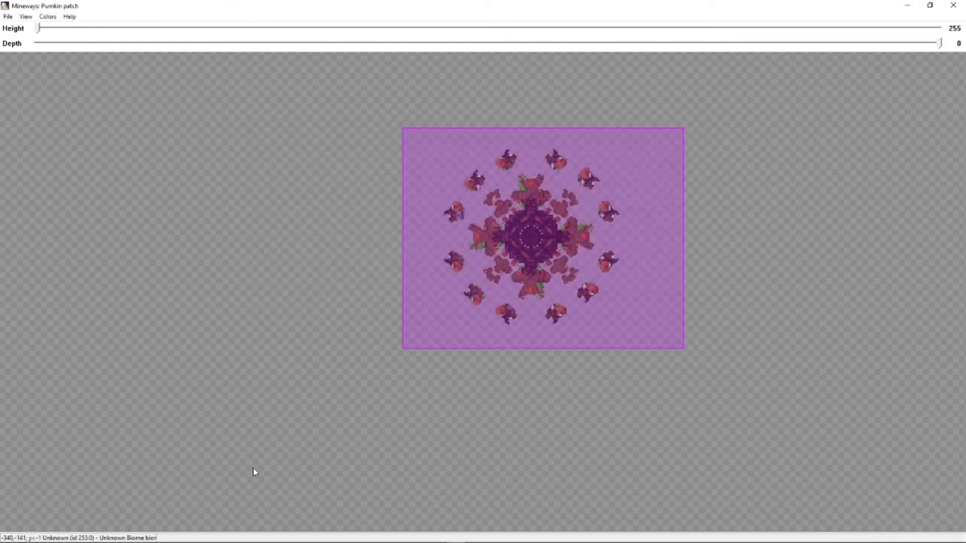
mouse_move(502, 525)
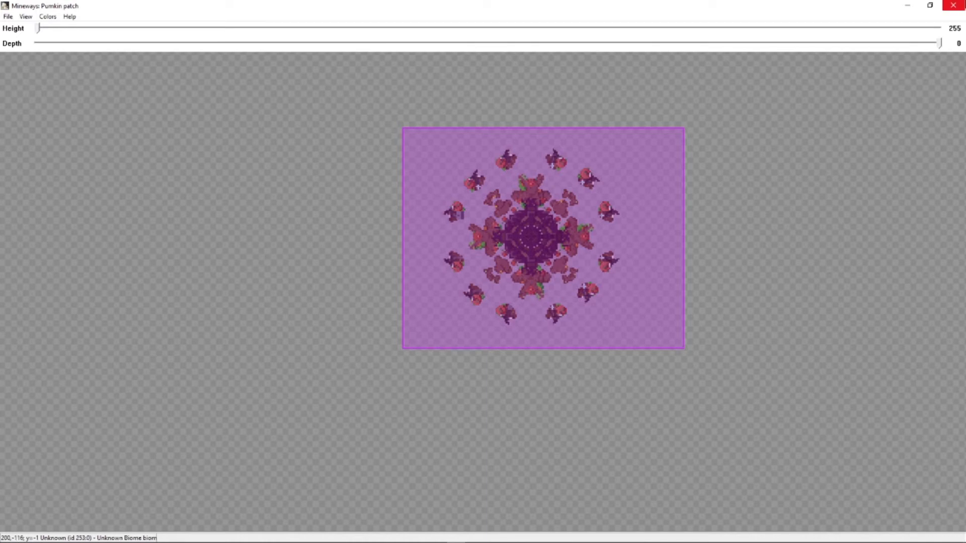
click(954, 5)
Arrange the exported Pumpkin Patch files in a single column on the desktop, with the OBJ file at the end
drag(63, 527, 407, 196)
drag(138, 273, 326, 82)
click(359, 277)
drag(401, 183, 325, 267)
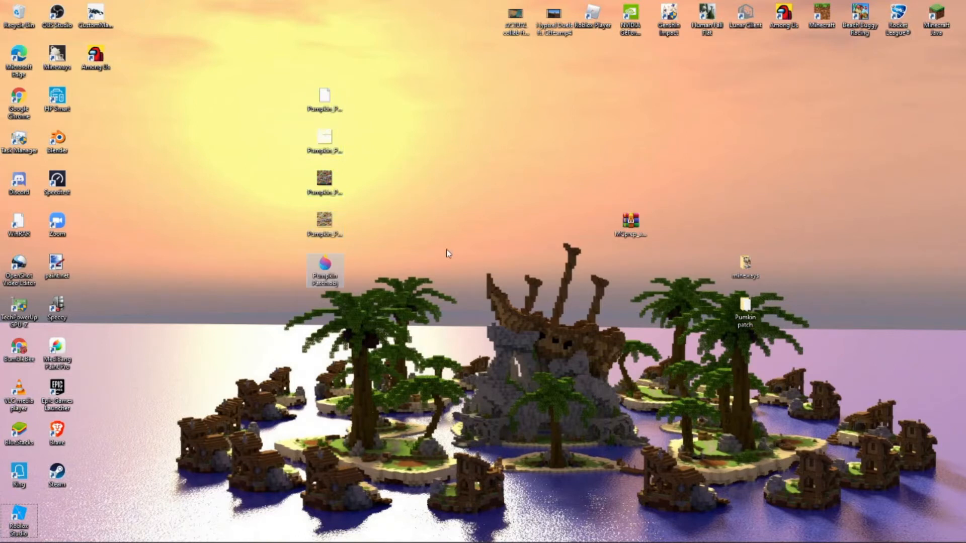
Create a new folder on the desktop named Pumpkin Patch
right_click(431, 184)
mouse_move(529, 292)
click(559, 289)
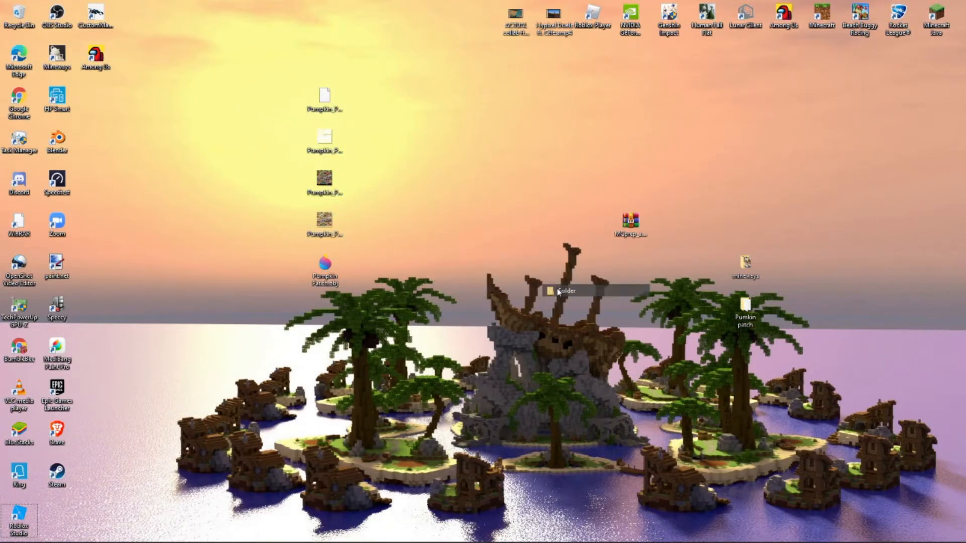
text(Pu)
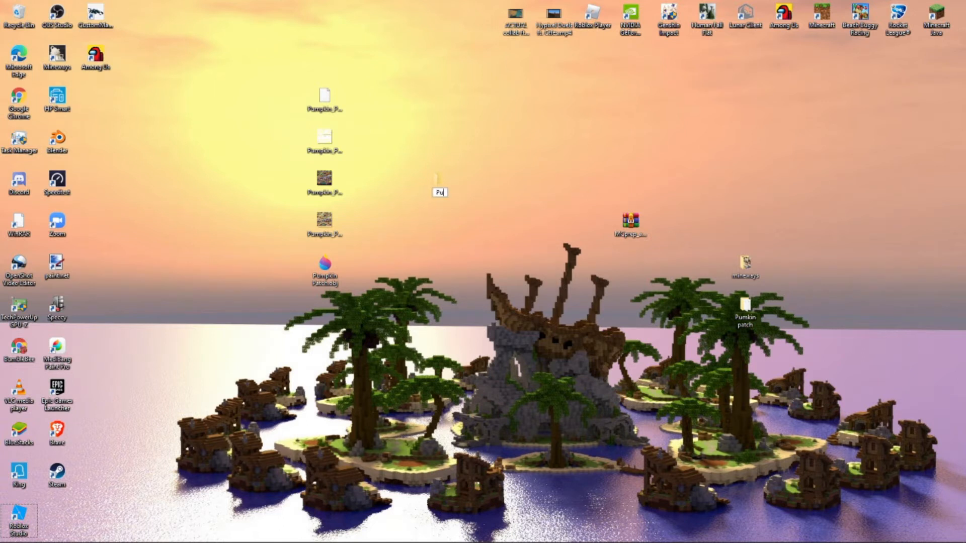
text(mpink )
text(Patch)
Select all the exported Pumpkin Patch files on the desktop and move them into the Pumpkin Patch folder
click(346, 329)
drag(285, 332, 346, 86)
drag(335, 109, 513, 228)
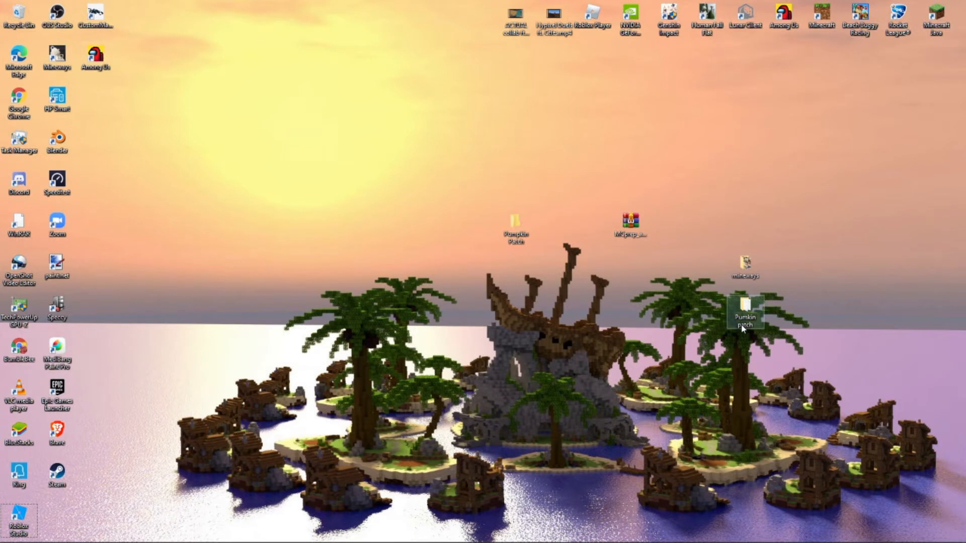
Move the old Pumkin patch and mineways folders to the desktop's upper row and place the Pumpkin Patch folder beside the MCprep archive
drag(744, 323, 286, 21)
drag(512, 219, 435, 222)
drag(631, 221, 478, 224)
drag(746, 263, 326, 18)
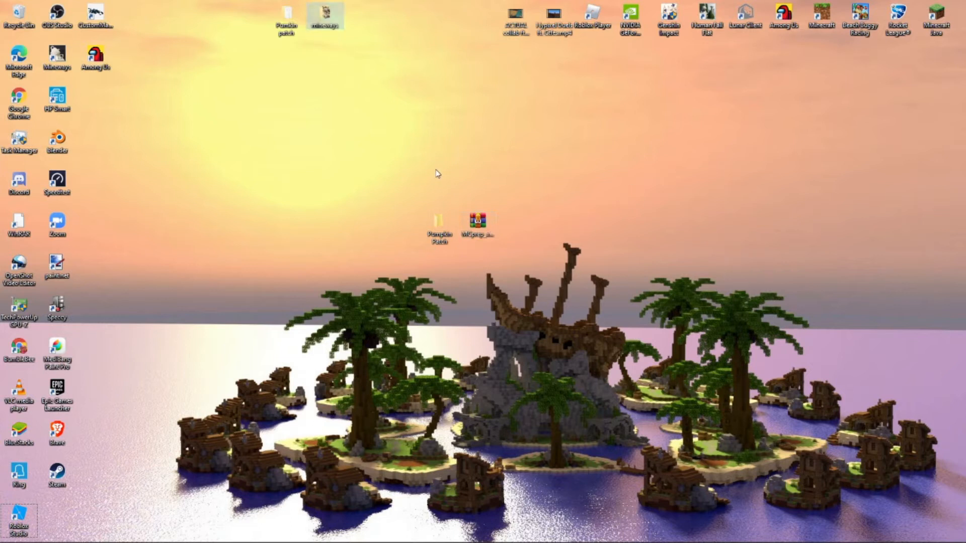
Switch to Blender, dismiss the splash screen and start the Screencast Keys display in the 3D view
mouse_move(360, 529)
click(307, 536)
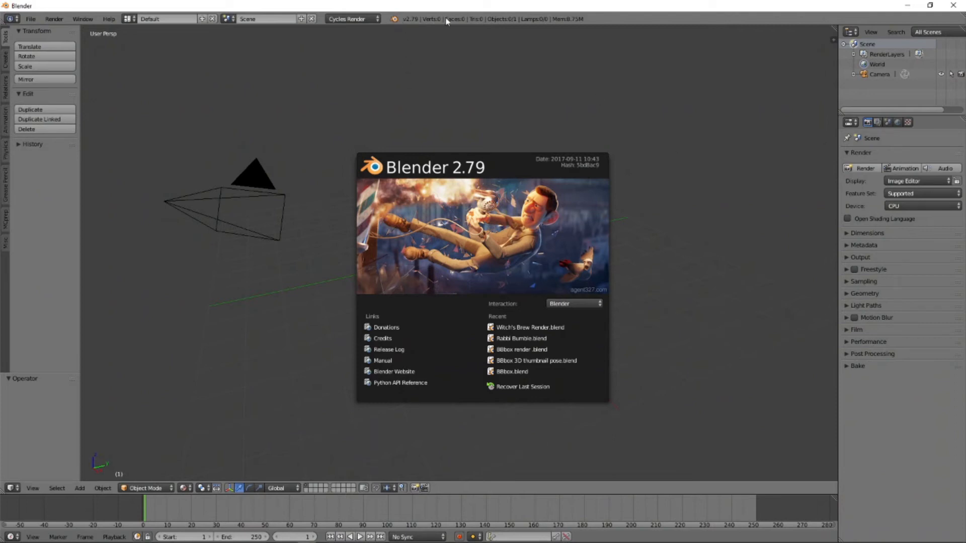
click(677, 128)
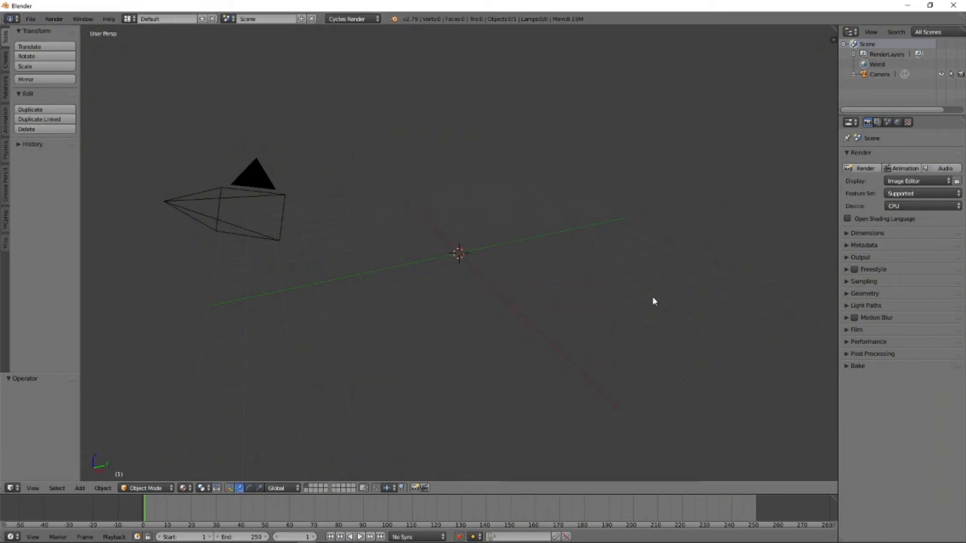
key(n)
click(766, 330)
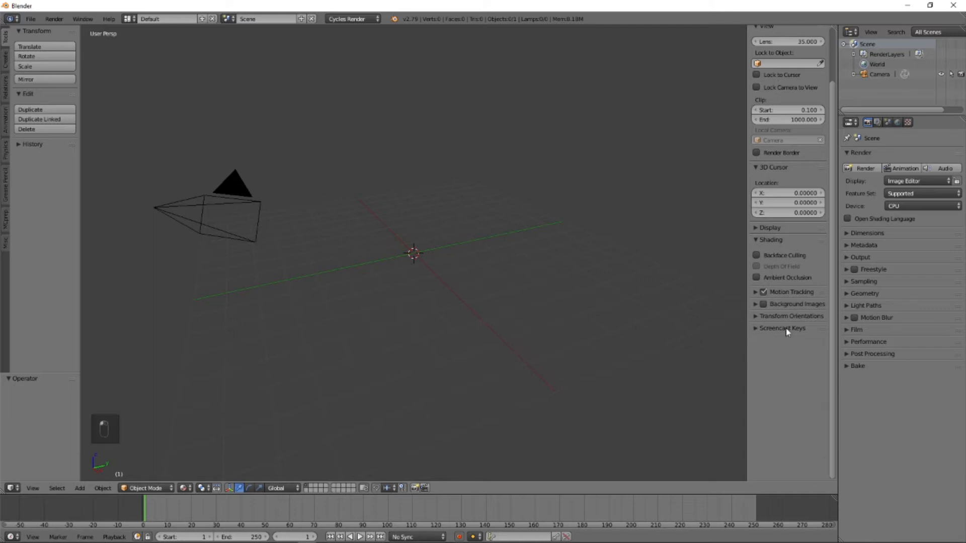
key(n)
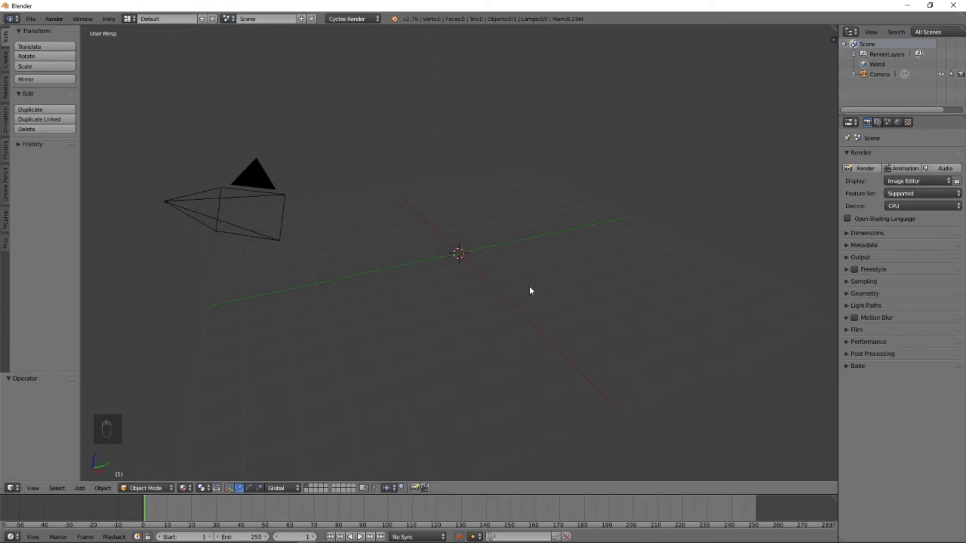
Test-render the scene that holds only the camera, and return to the 3D view
key(F12)
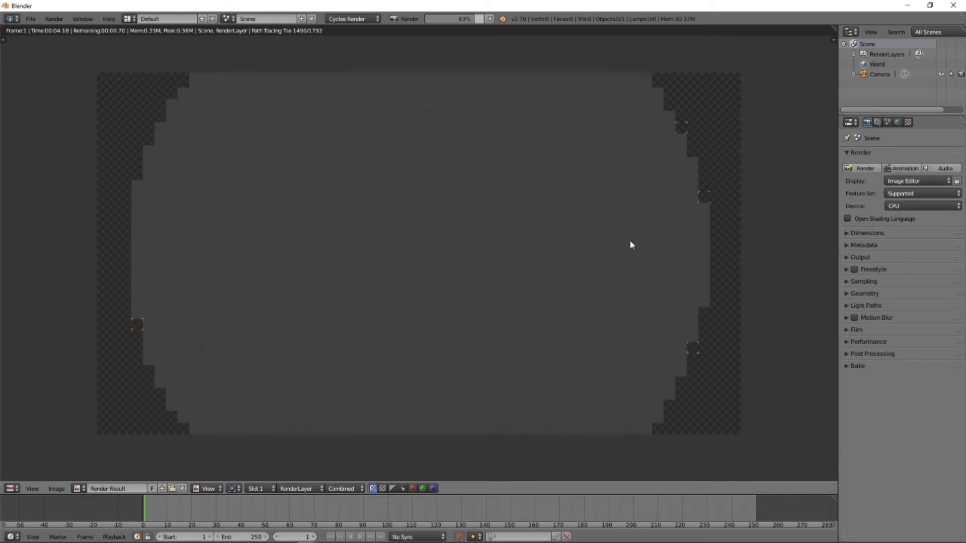
key(Escape)
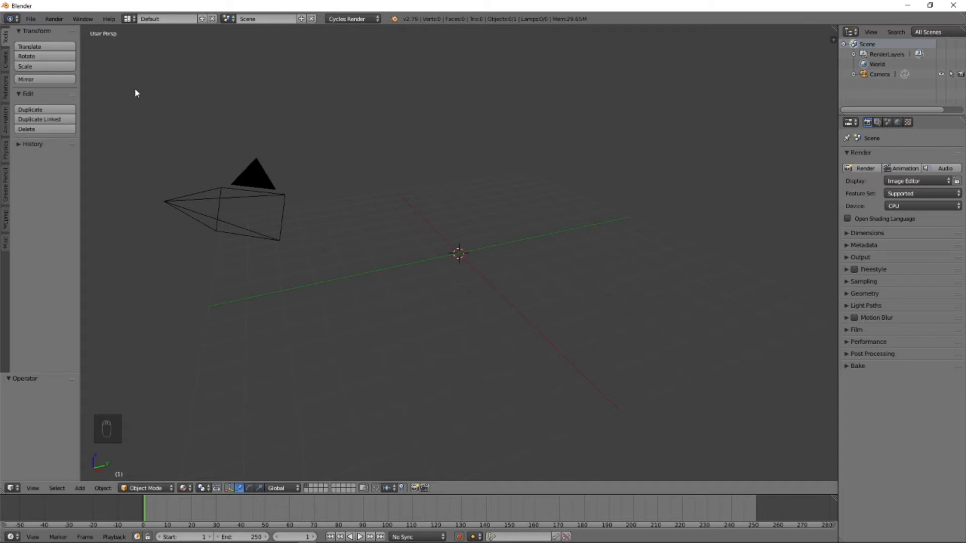
Open the User Preferences, reposition the window and bring up the Add-ons settings
click(32, 20)
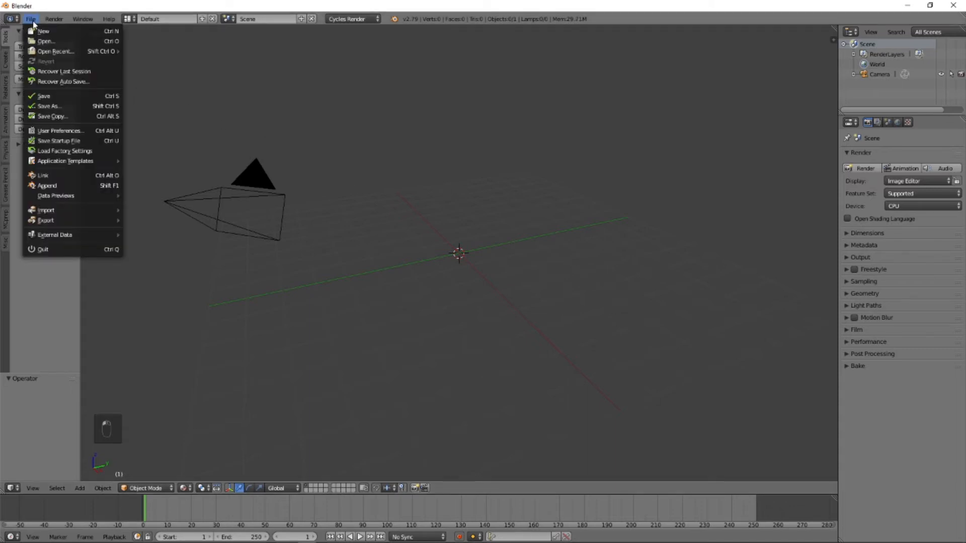
click(73, 130)
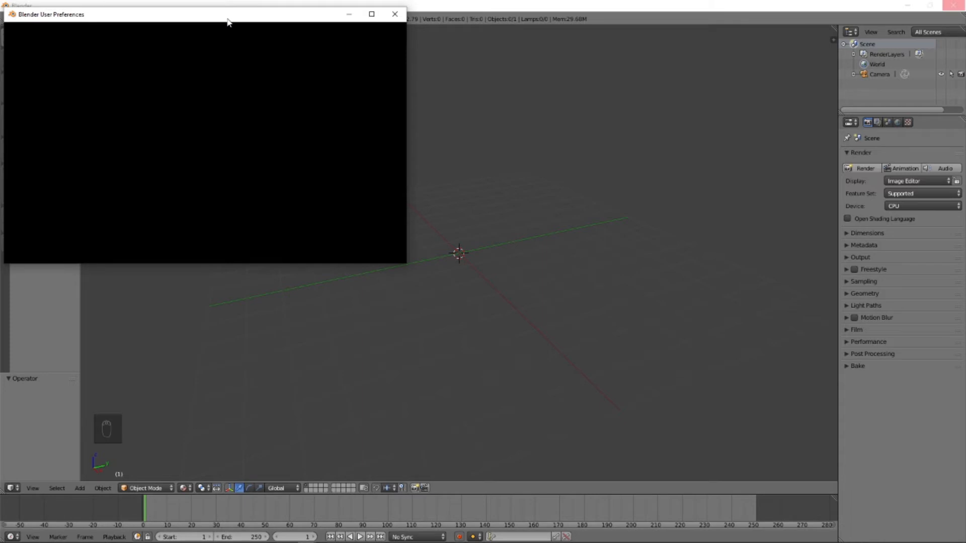
drag(233, 29, 250, 44)
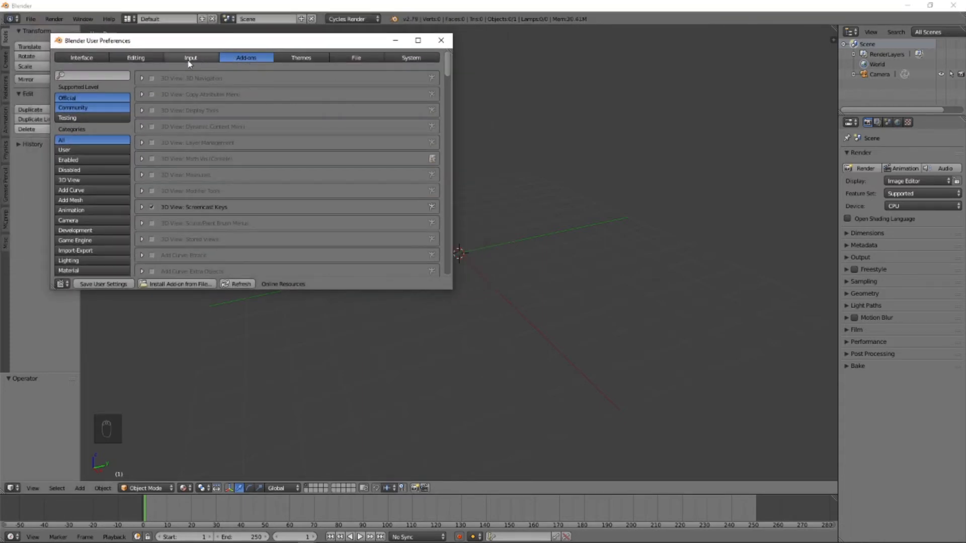
click(92, 62)
click(231, 59)
click(192, 58)
click(247, 58)
Browse from the C: drive through the user folders to the Desktop for an add-on file to install
click(191, 285)
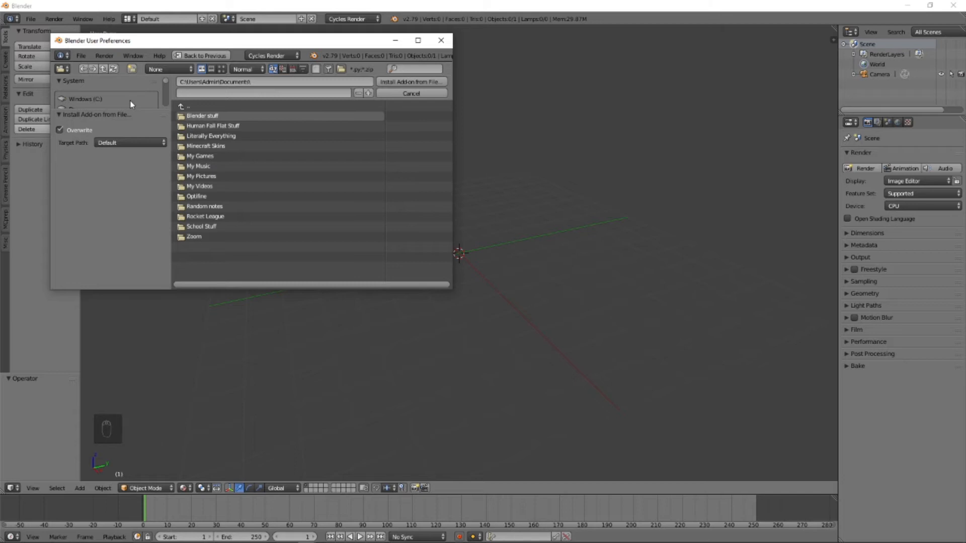
scroll(125, 99, down, 2)
click(102, 80)
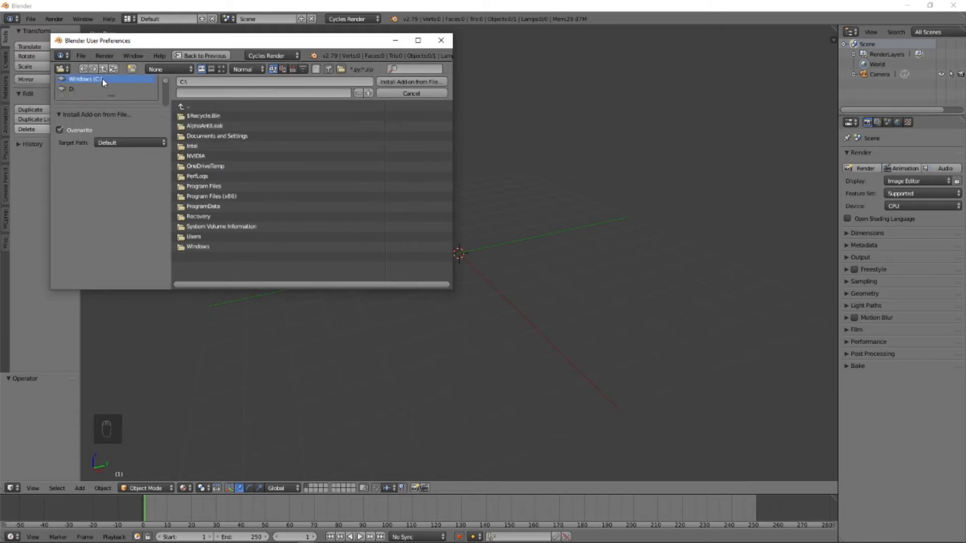
click(194, 236)
click(210, 116)
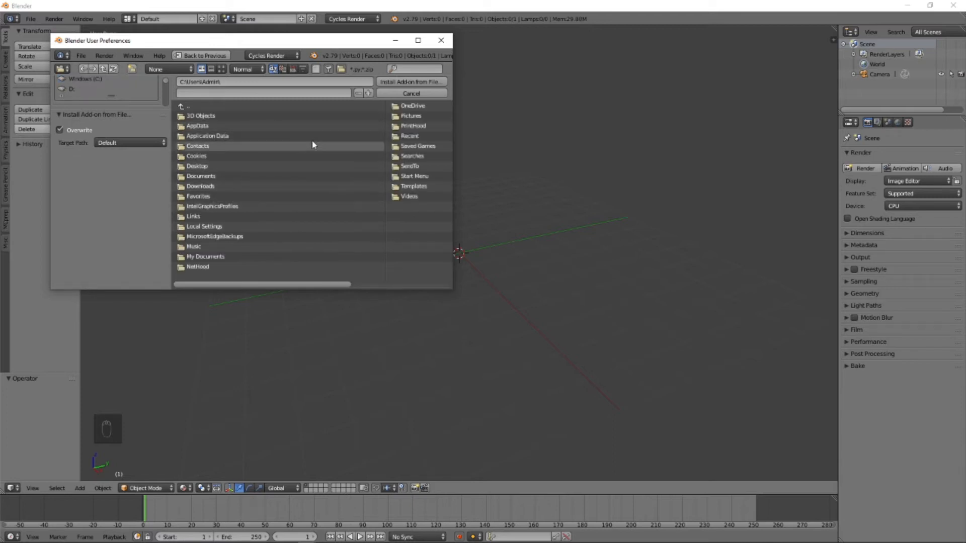
click(217, 168)
click(225, 190)
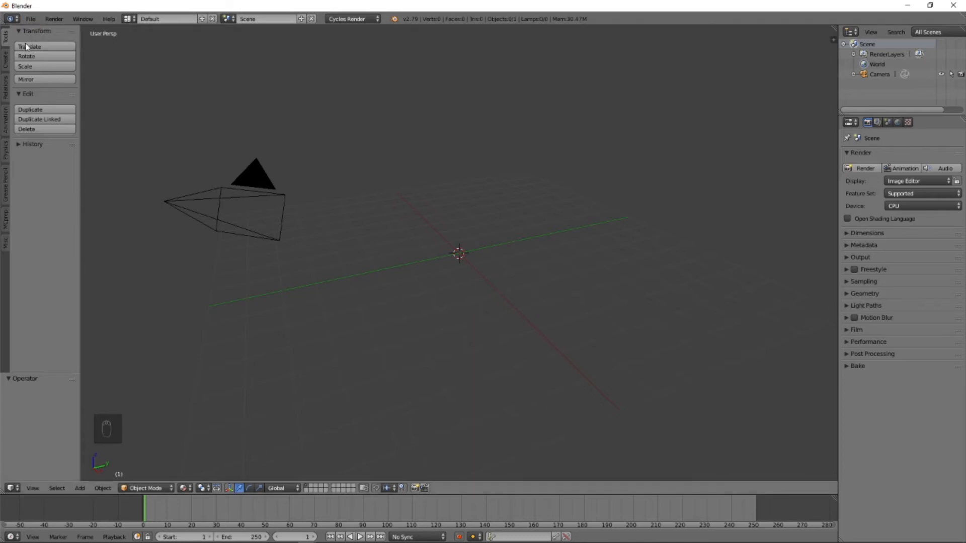
Reopen the User Preferences, search the add-ons for mc, and disable and re-enable the Object: MCprep add-on
click(31, 20)
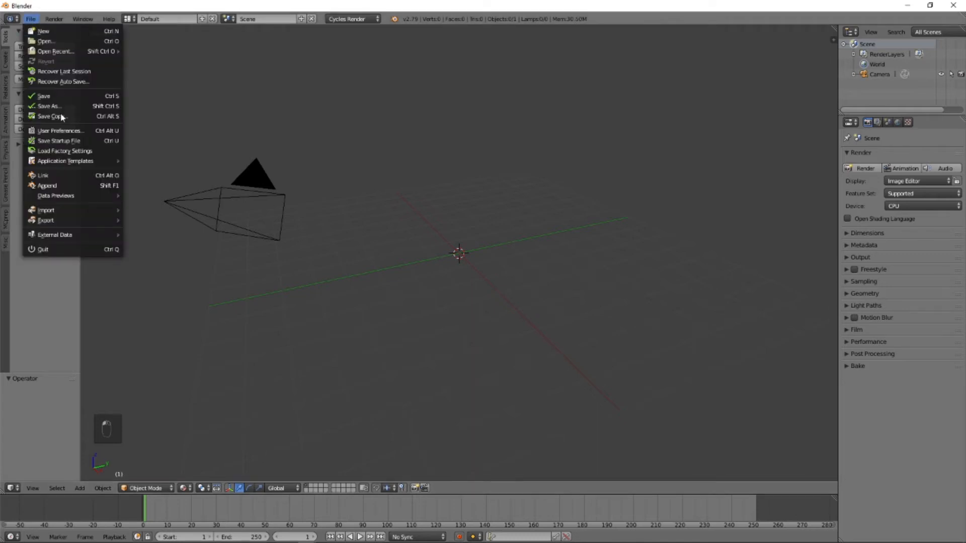
click(65, 131)
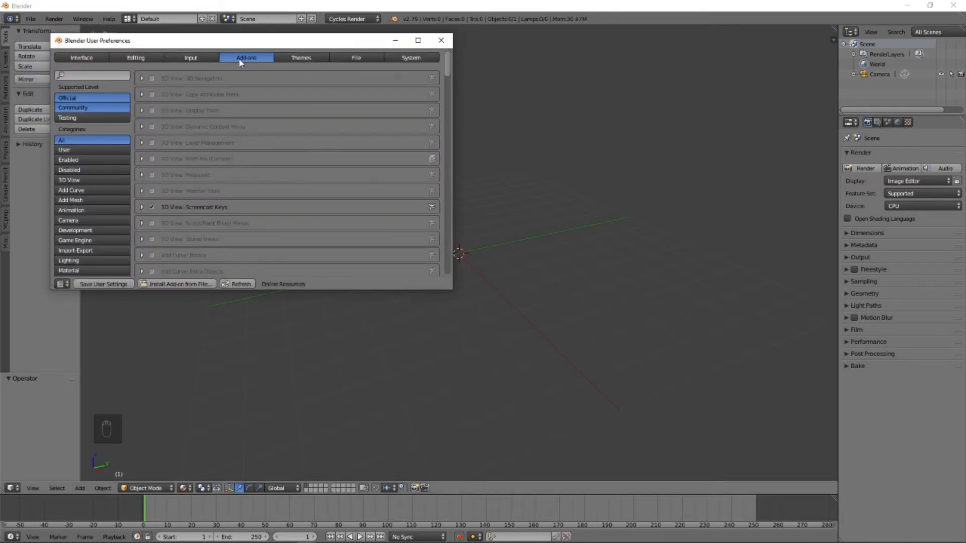
click(110, 77)
text(mc)
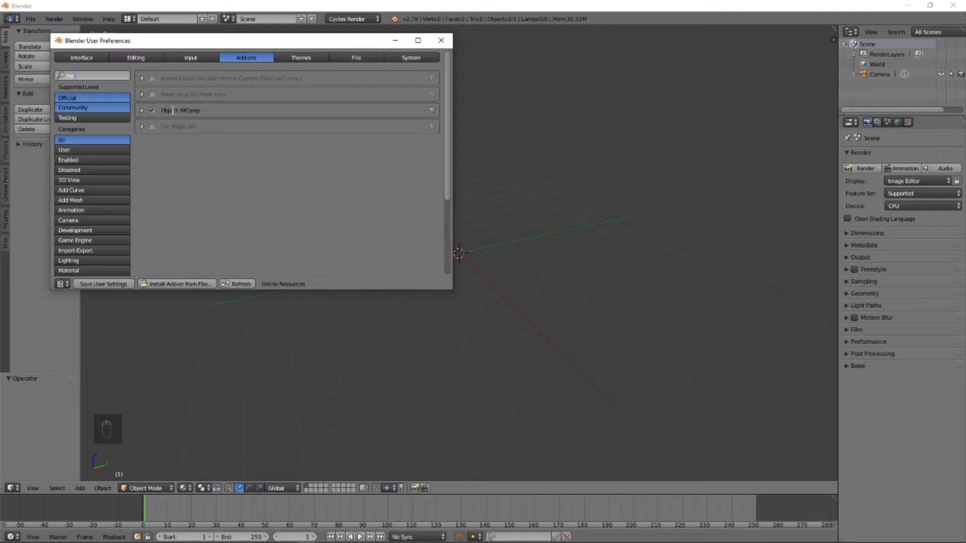
click(151, 111)
click(152, 110)
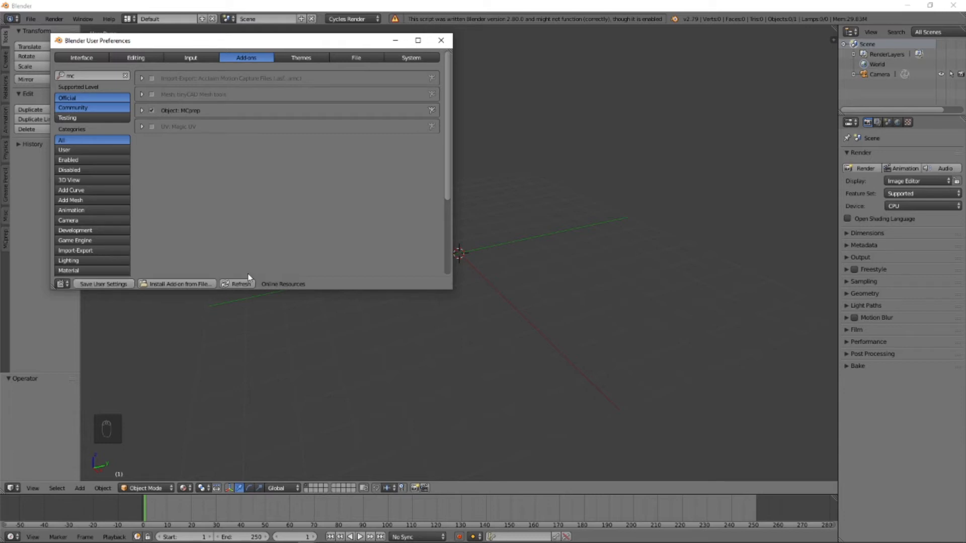
drag(448, 179, 445, 160)
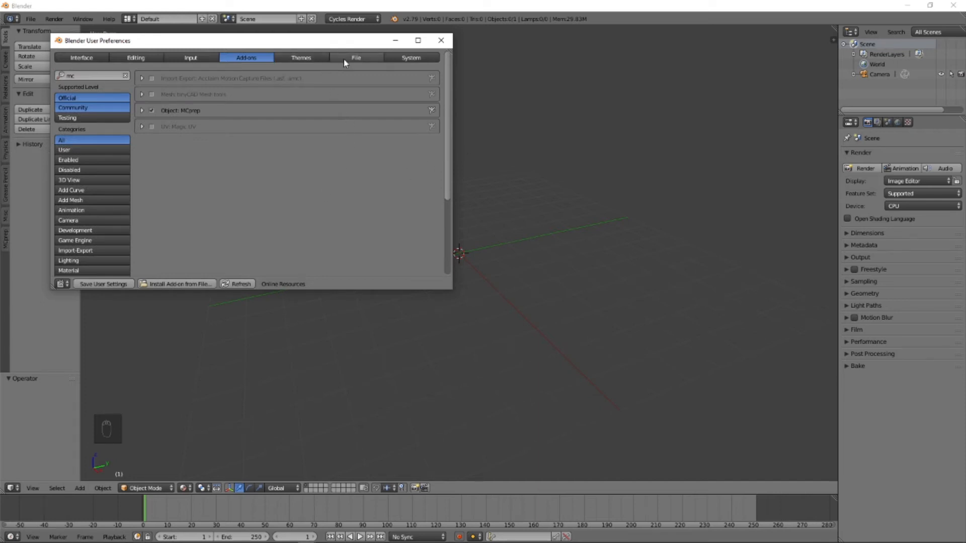
Disable GPU Mipmap Generation in the System preferences, save the user settings and close the preferences
click(405, 58)
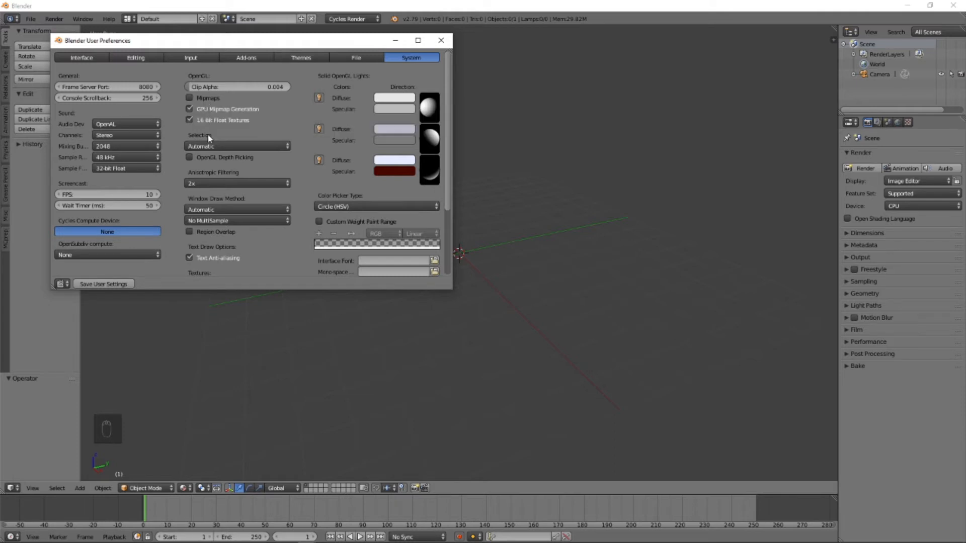
click(190, 108)
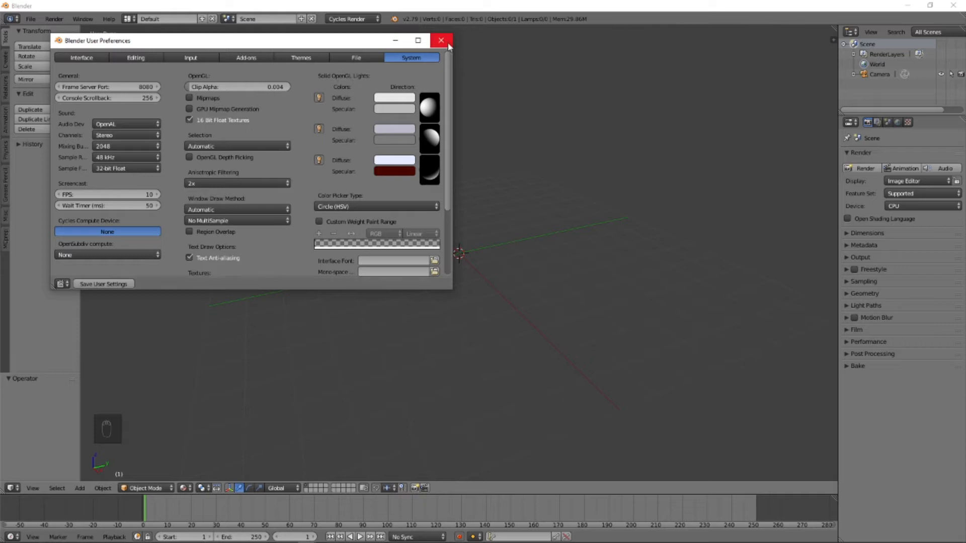
click(103, 284)
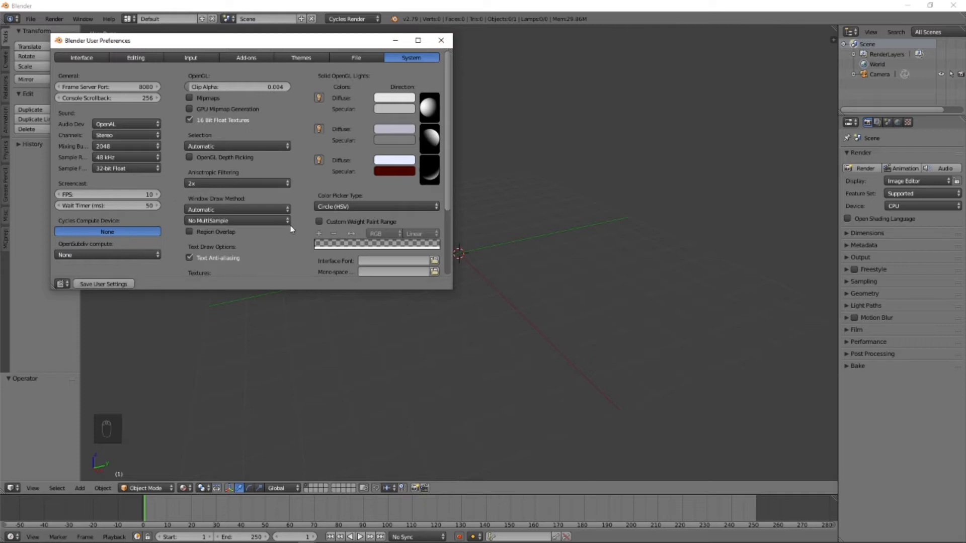
click(441, 41)
middle_drag(487, 251, 471, 227)
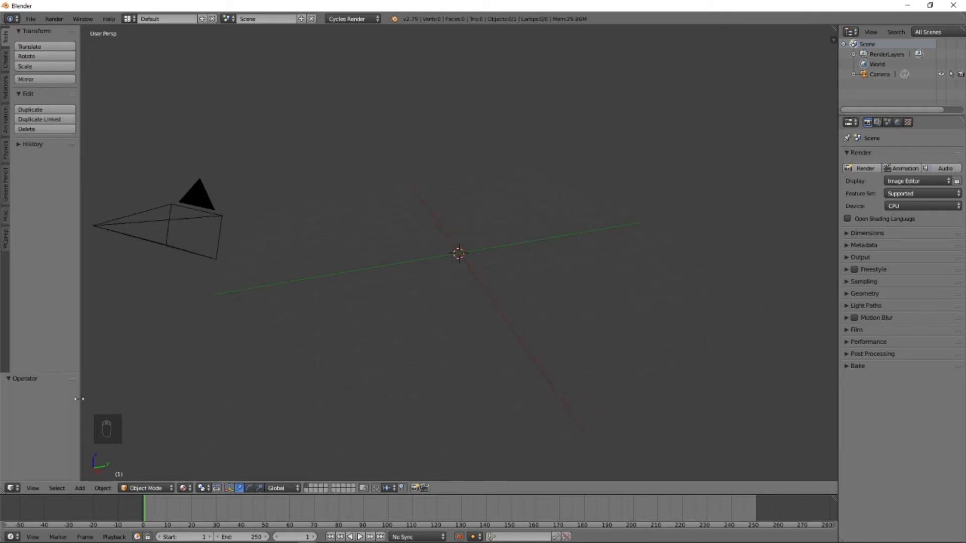
middle_drag(542, 188, 476, 357)
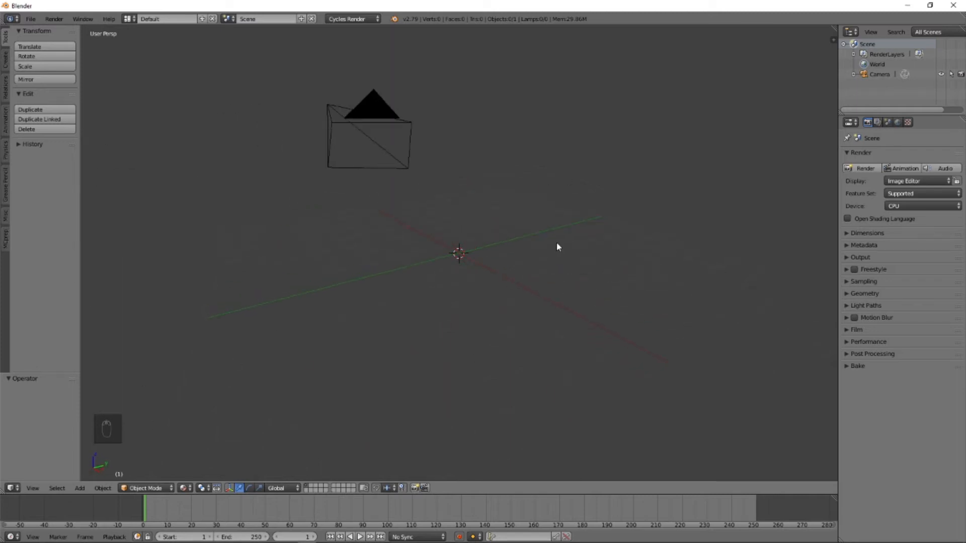
key(a)
key(w)
key(w)
key(w)
key(d)
key(s)
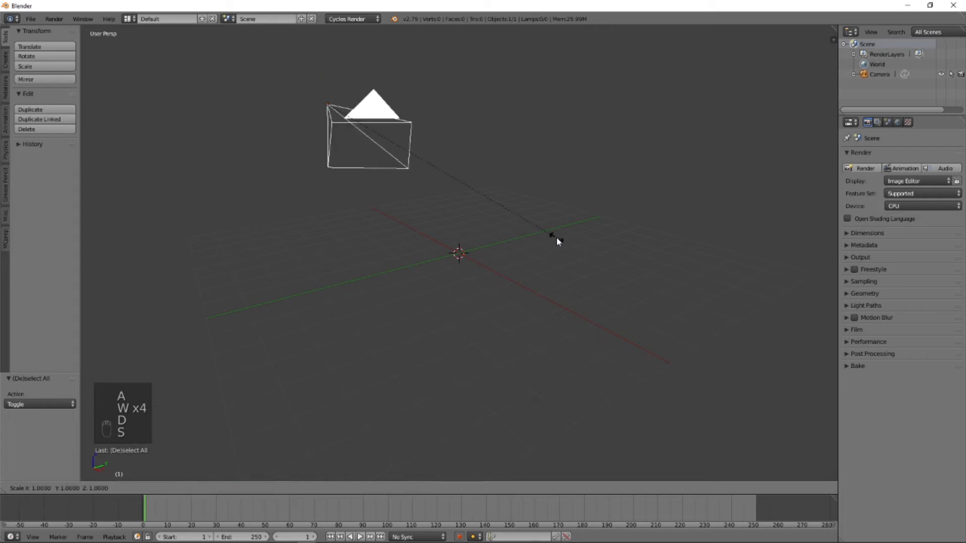
mouse_move(559, 226)
middle_down()
mouse_move(528, 232)
mouse_move(557, 226)
middle_up()
key(a)
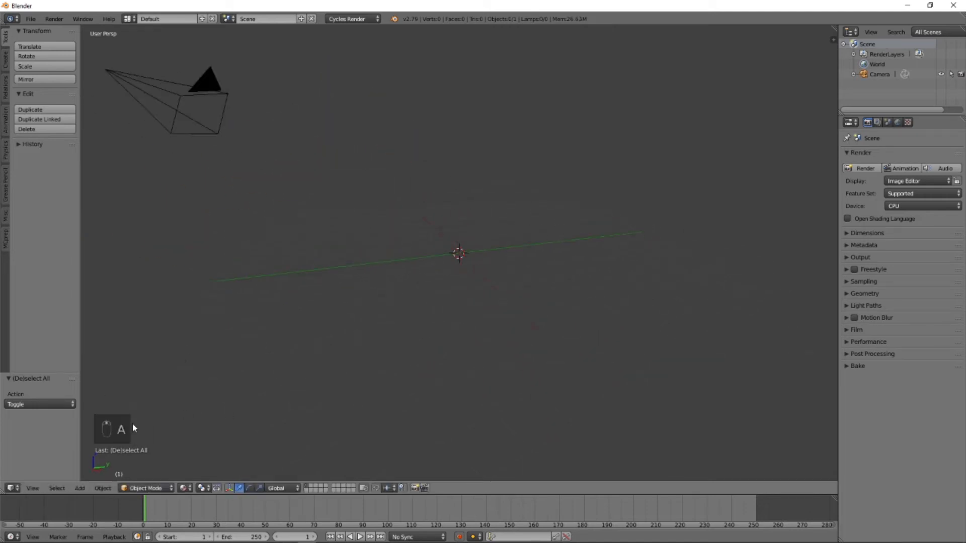
Check the render resolution in the Dimensions settings and run a test render of the scene
click(901, 234)
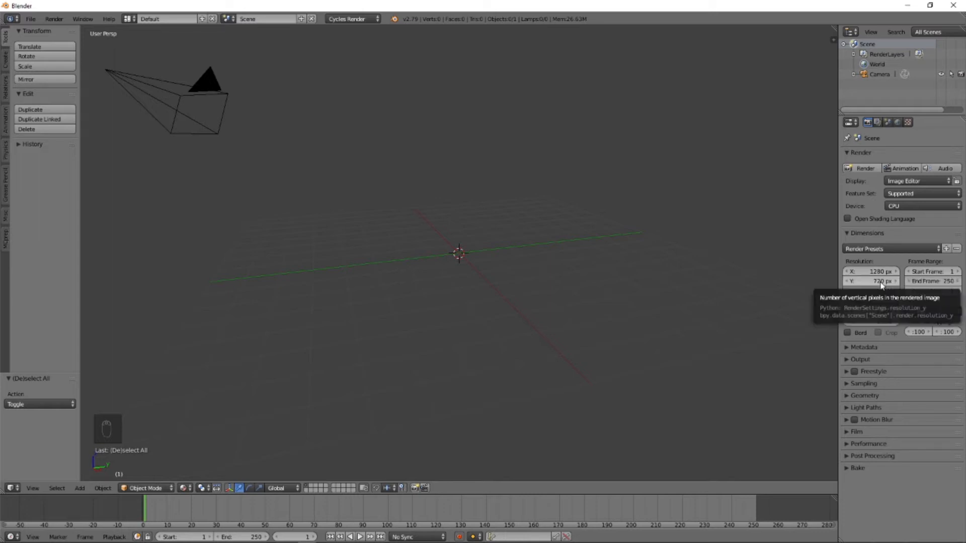
key(F12)
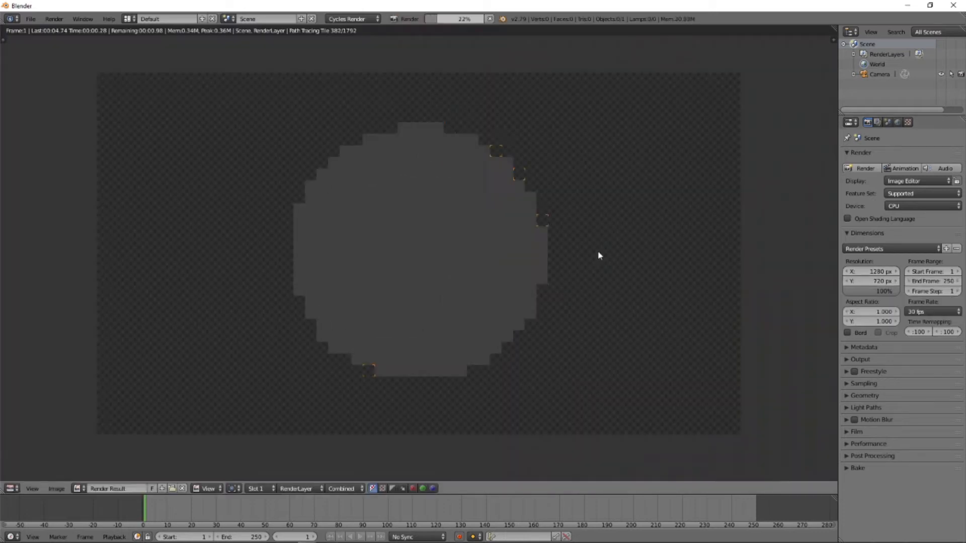
key(Escape)
key(Escape)
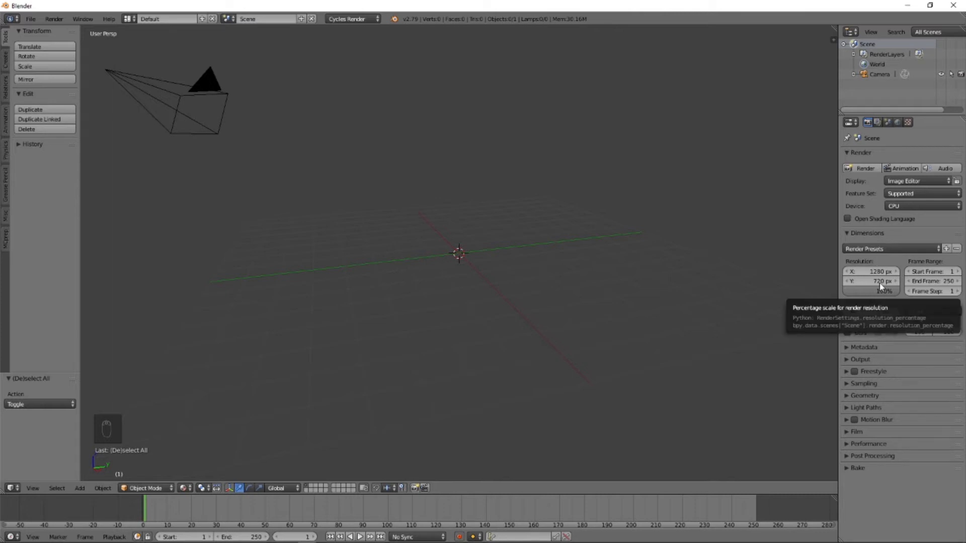
click(875, 233)
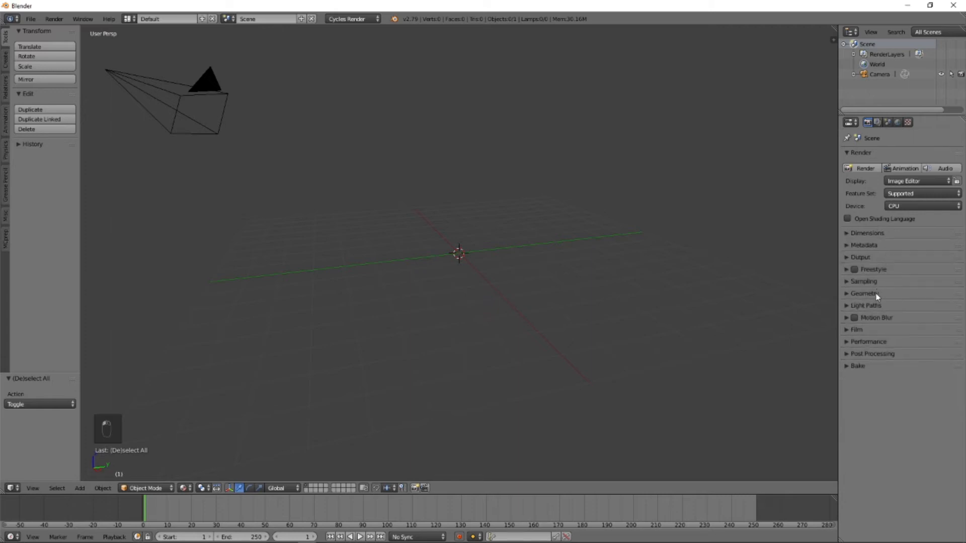
Review the transparency and bounce values in the Light Paths render settings
click(877, 305)
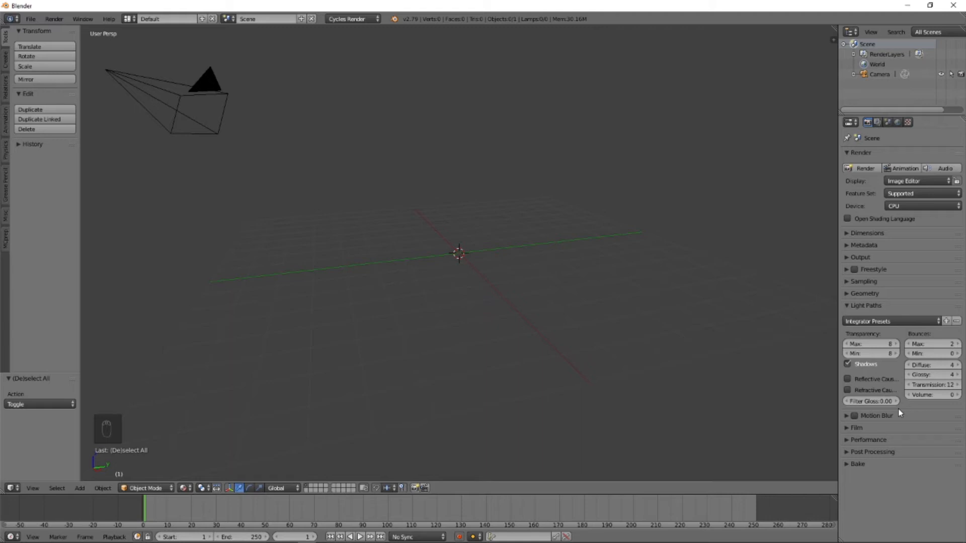
click(889, 306)
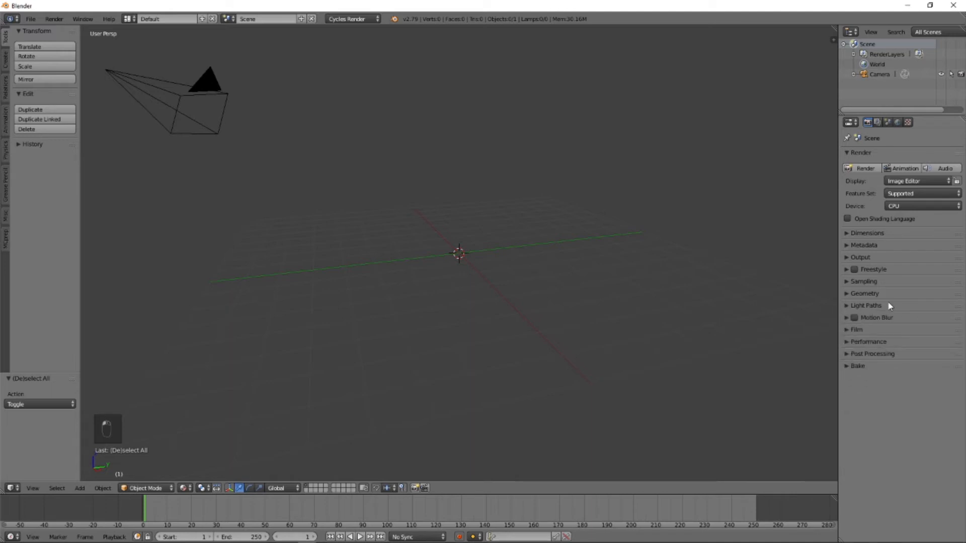
Set the X and Y render tile sizes to 8 in the Performance settings
click(847, 330)
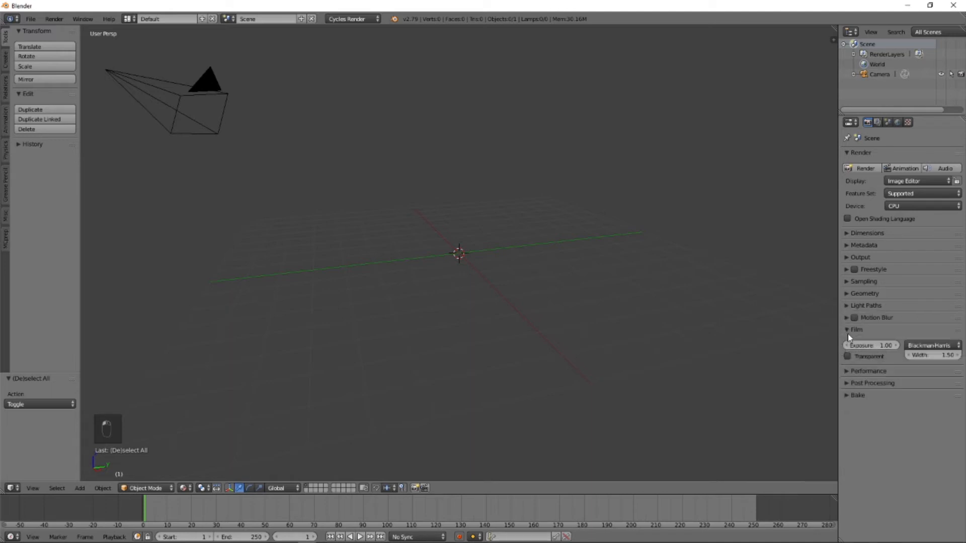
click(850, 331)
click(850, 343)
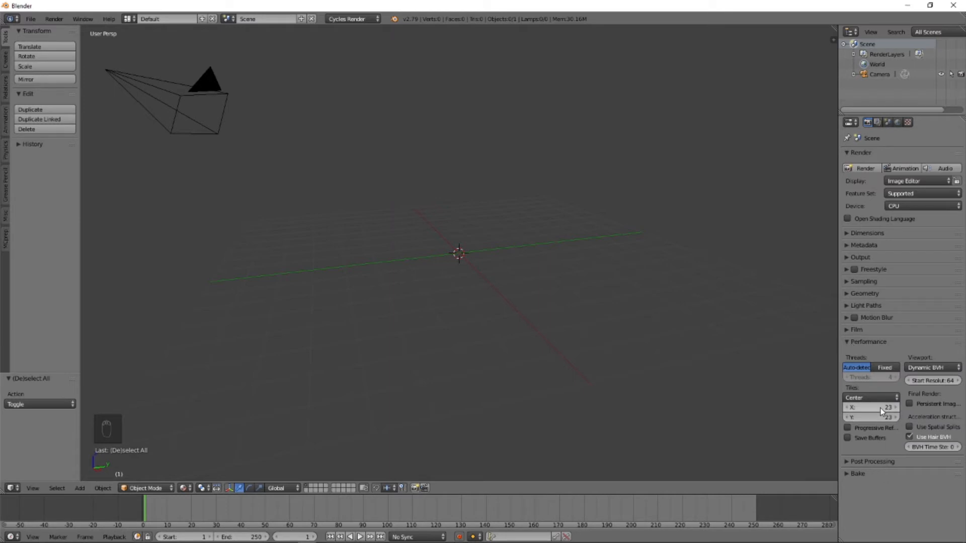
drag(882, 407, 859, 418)
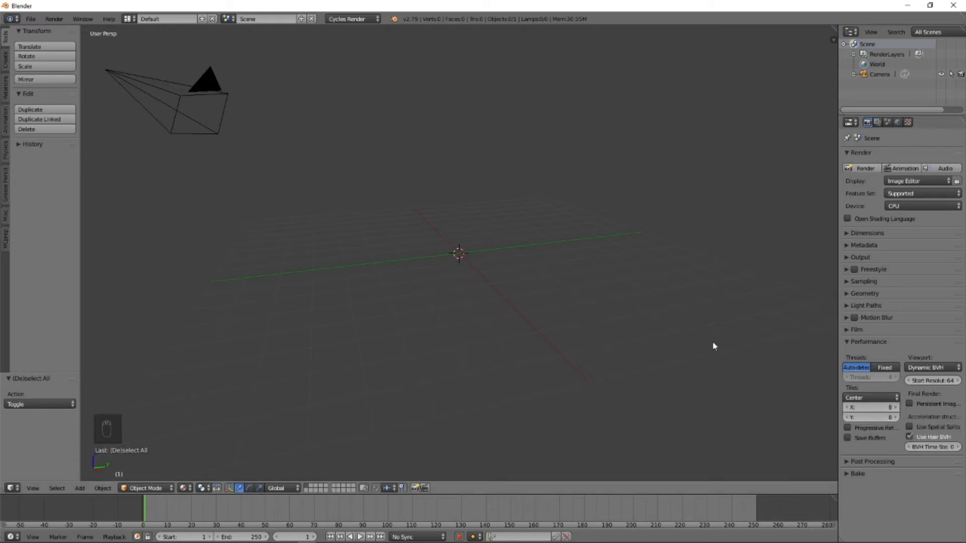
Set the render tile size to 256 by 256 and run a test render of the scene
click(881, 408)
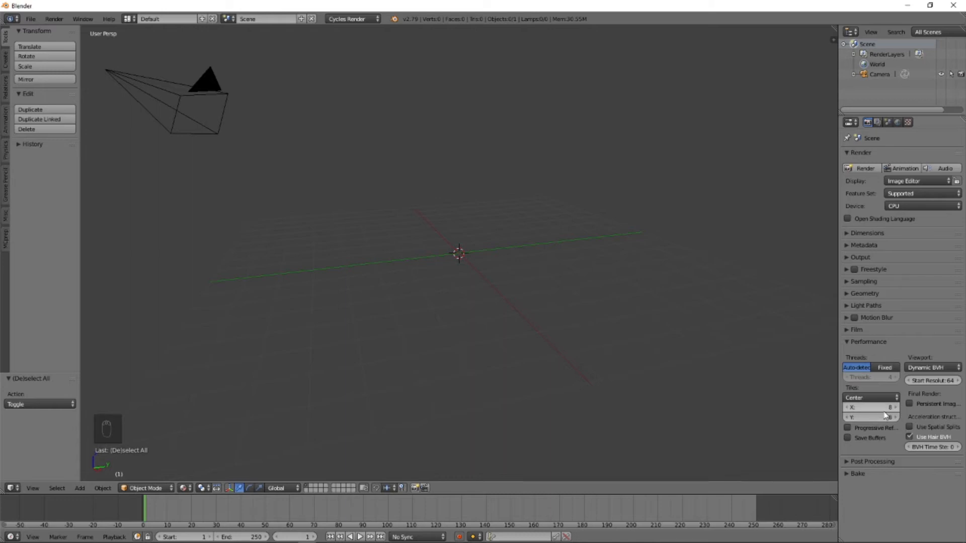
text(256)
key(Return)
click(881, 417)
text(256)
key(Return)
key(F12)
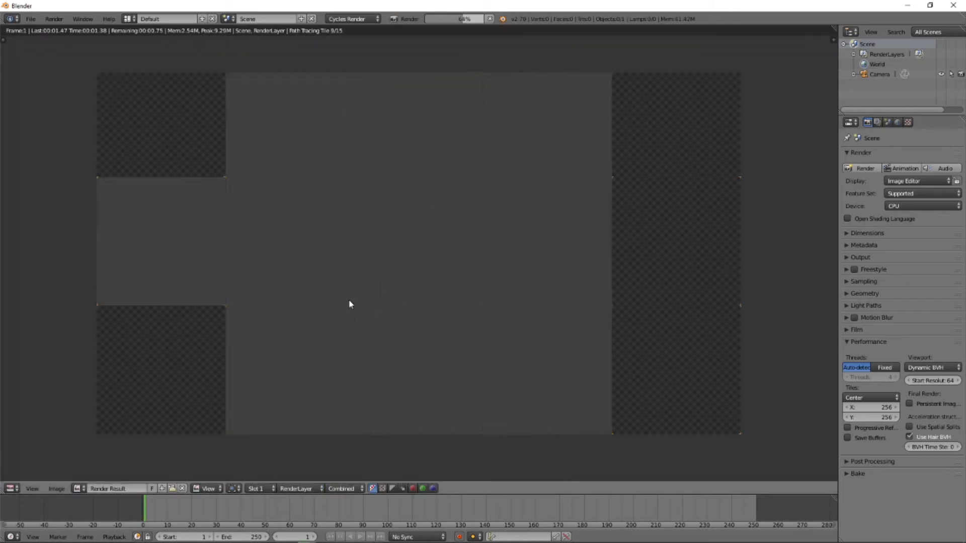
key(Escape)
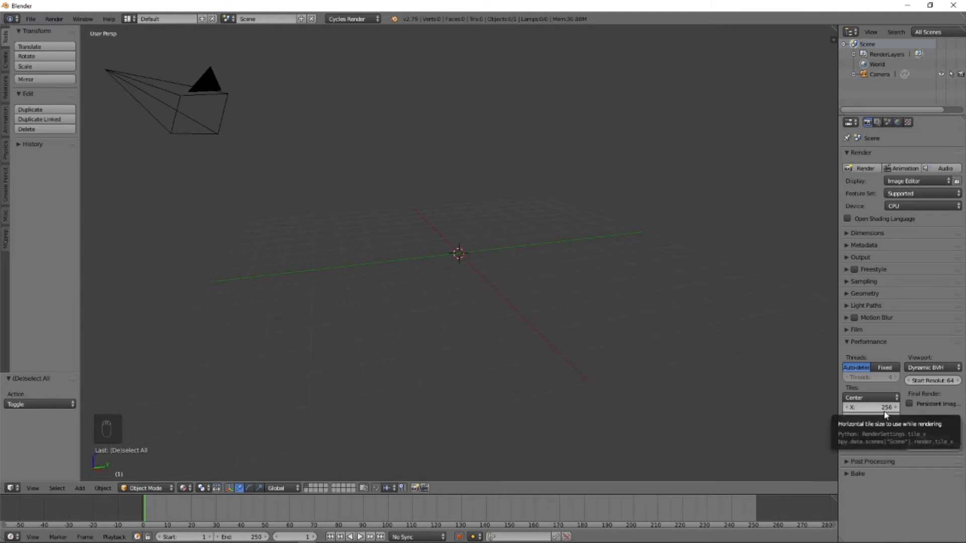
Set the render tile size to 16 by 16 and run another test render
click(884, 412)
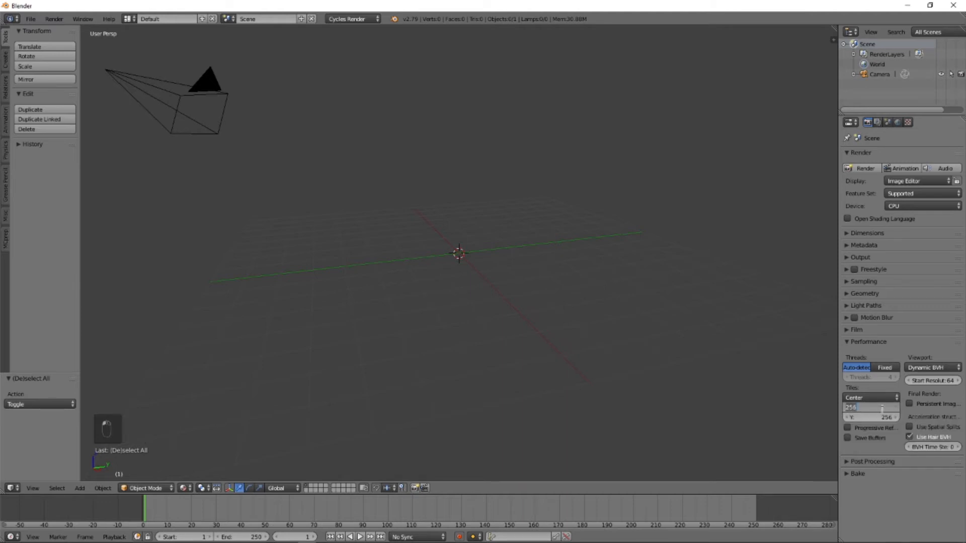
text(16)
key(Return)
click(881, 415)
text(16)
key(Return)
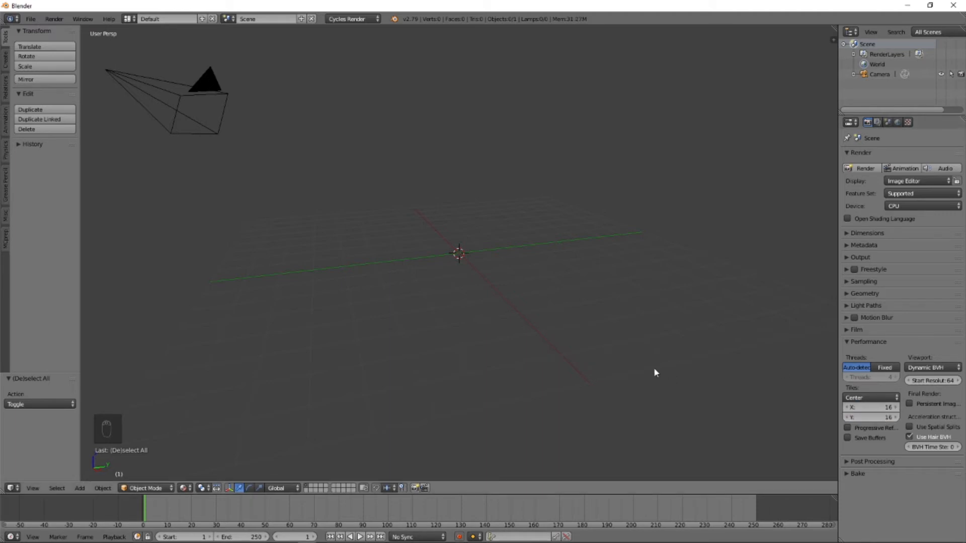
key(F12)
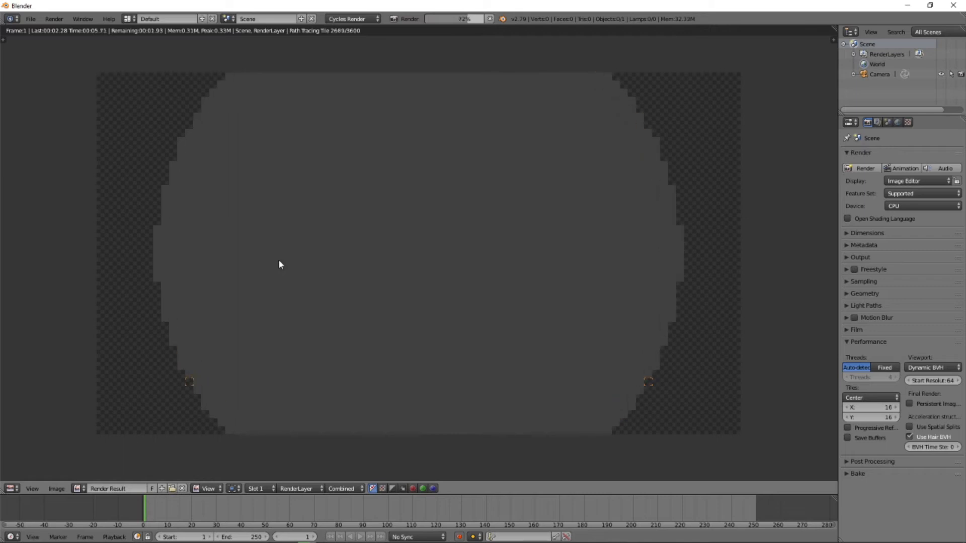
key(Escape)
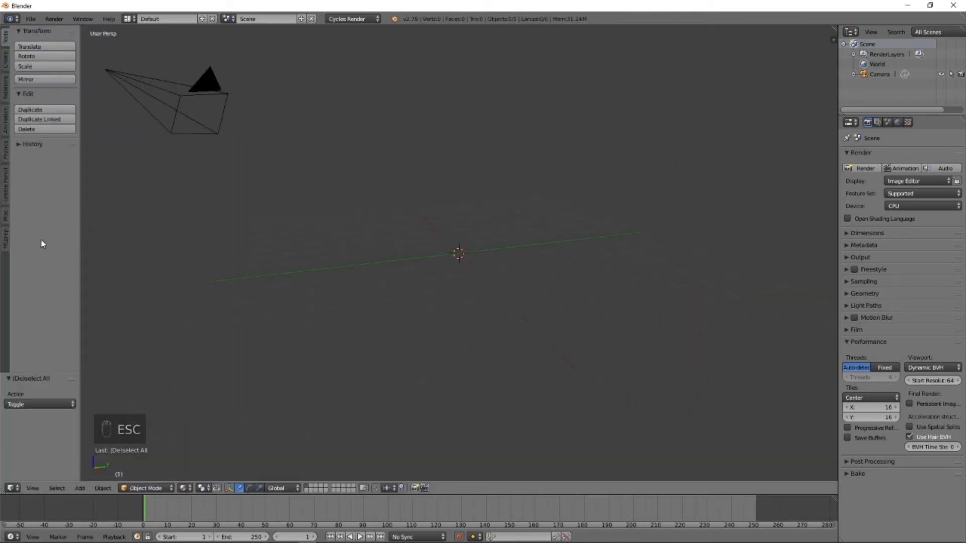
Import the Wavefront file Pumpkin Patch.obj from the Pumpkin Patch folder on the Desktop
click(32, 19)
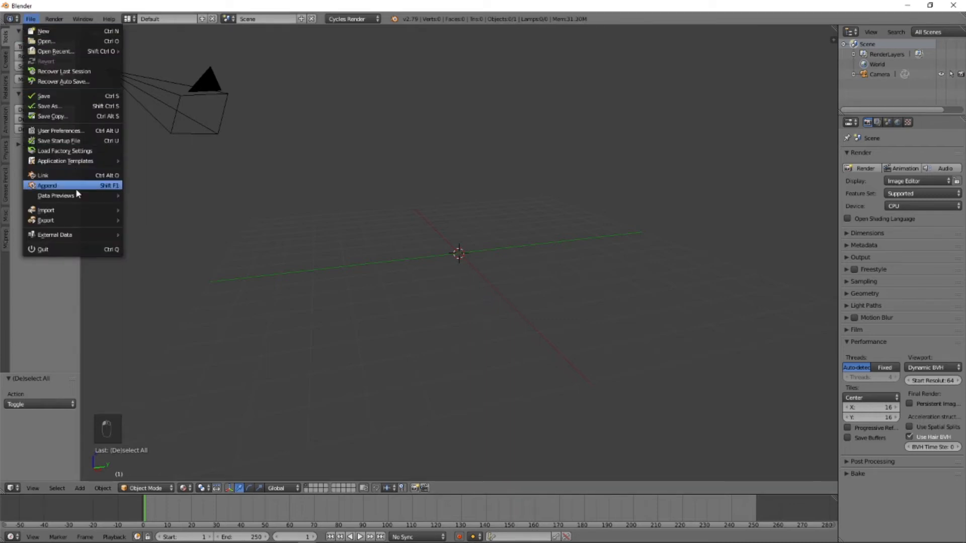
mouse_move(88, 210)
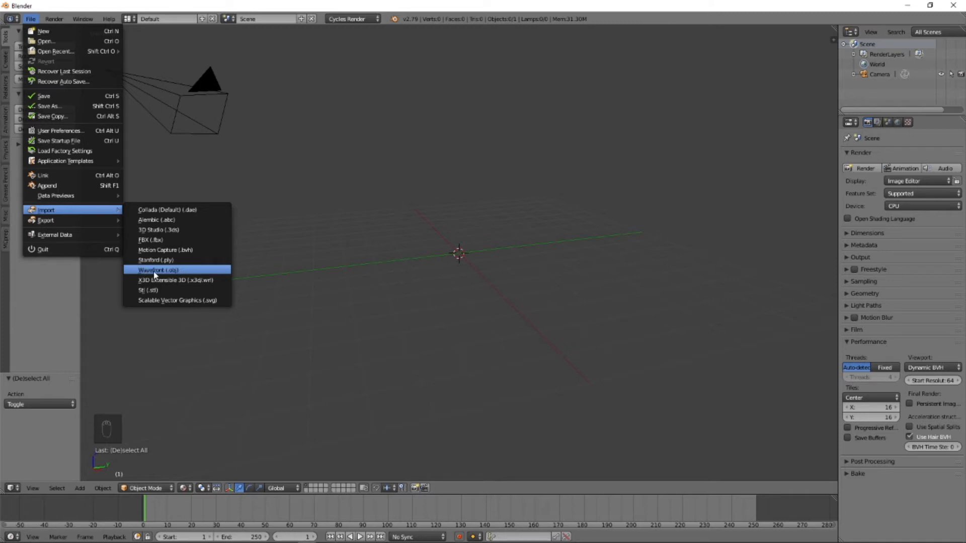
click(196, 275)
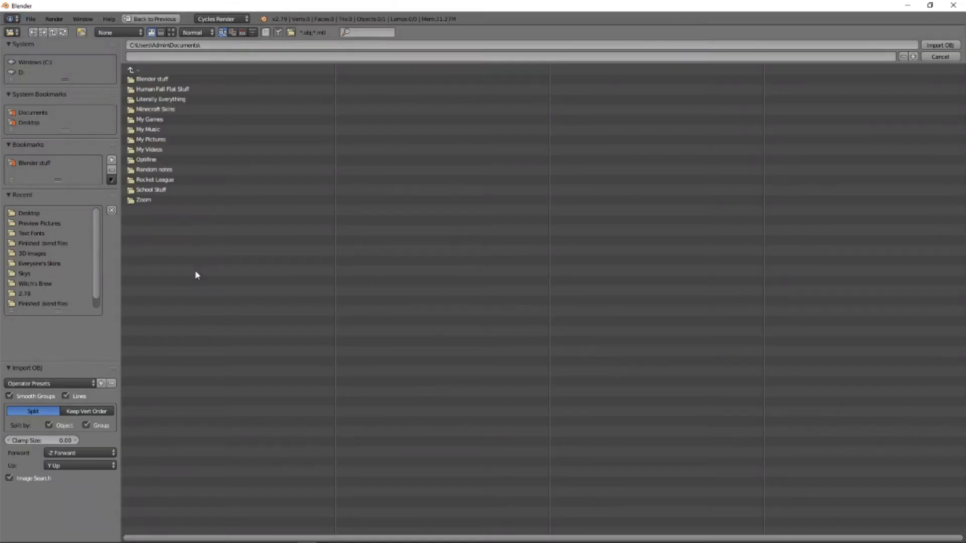
click(57, 164)
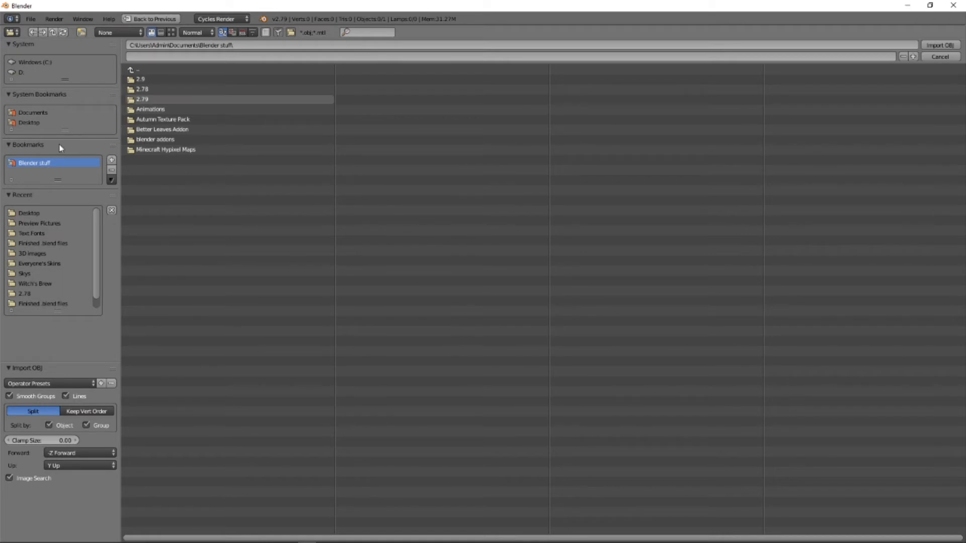
click(29, 122)
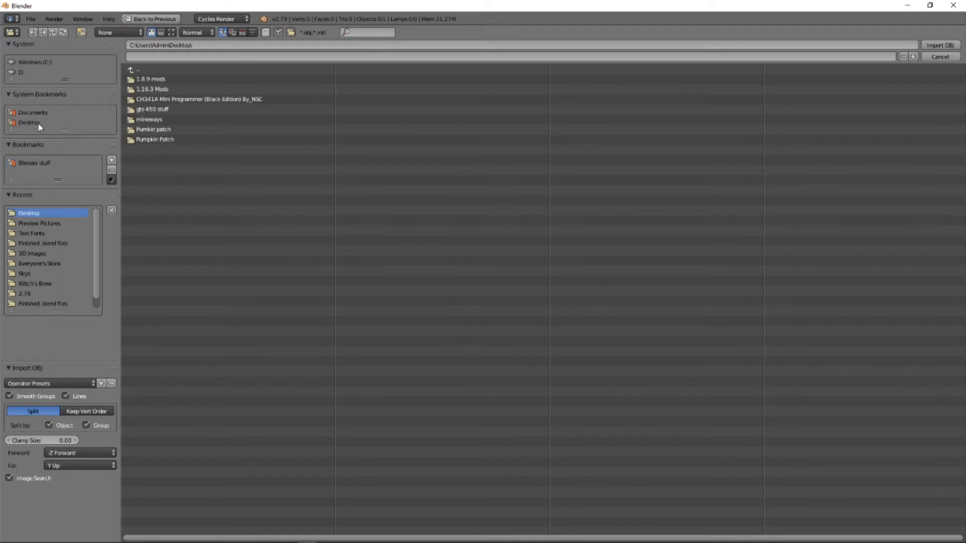
click(174, 129)
click(133, 70)
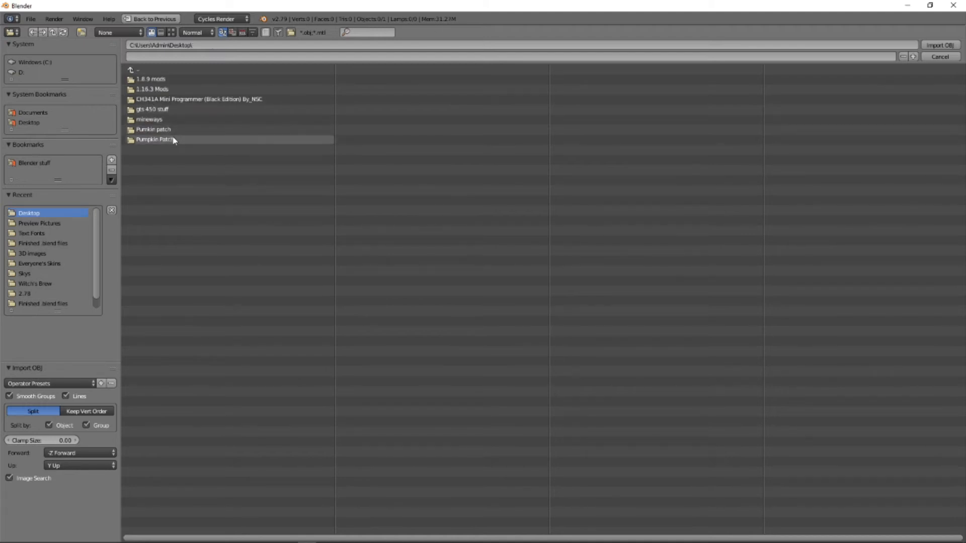
click(173, 139)
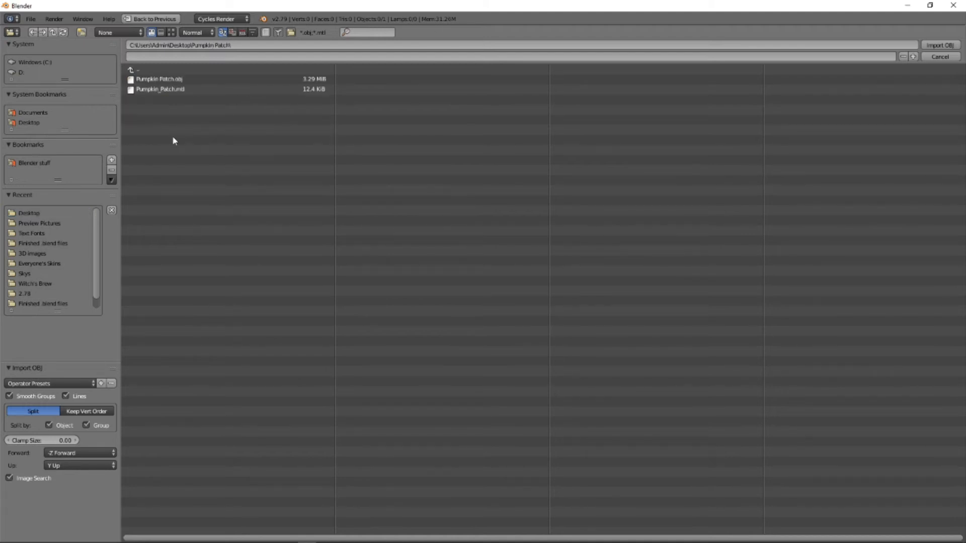
click(200, 79)
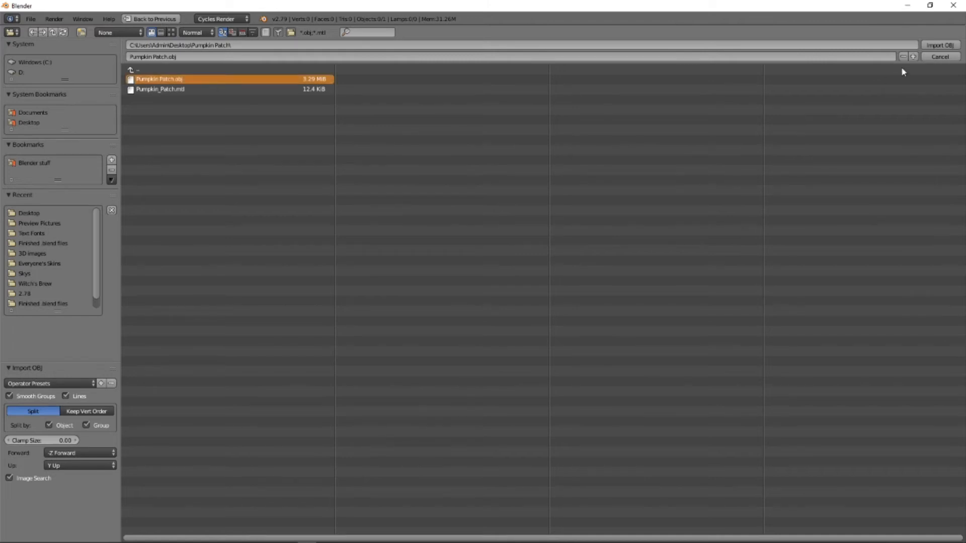
click(929, 46)
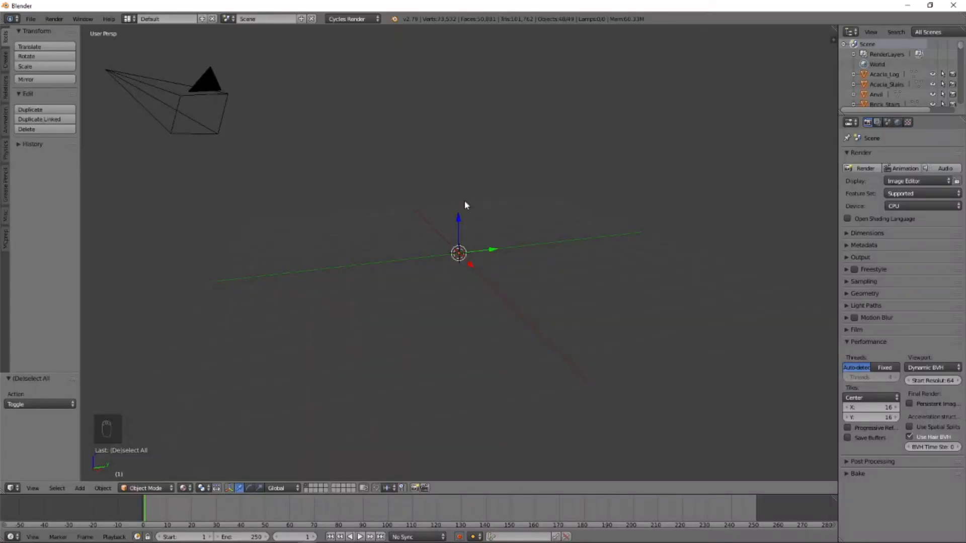
Bring the whole imported map into view and switch the viewport shading to Texture
scroll(468, 201, down, 10)
scroll(481, 206, down, 2)
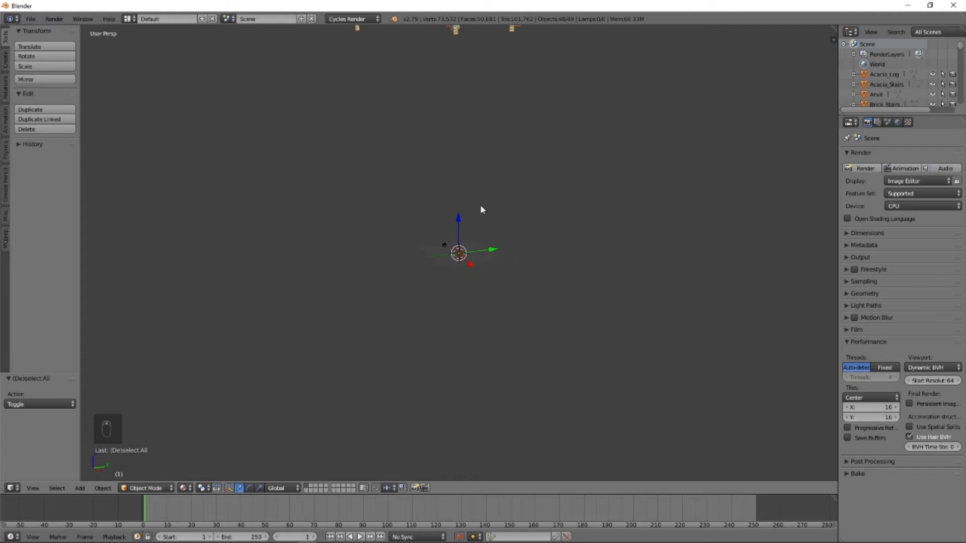
scroll(482, 209, down, 1)
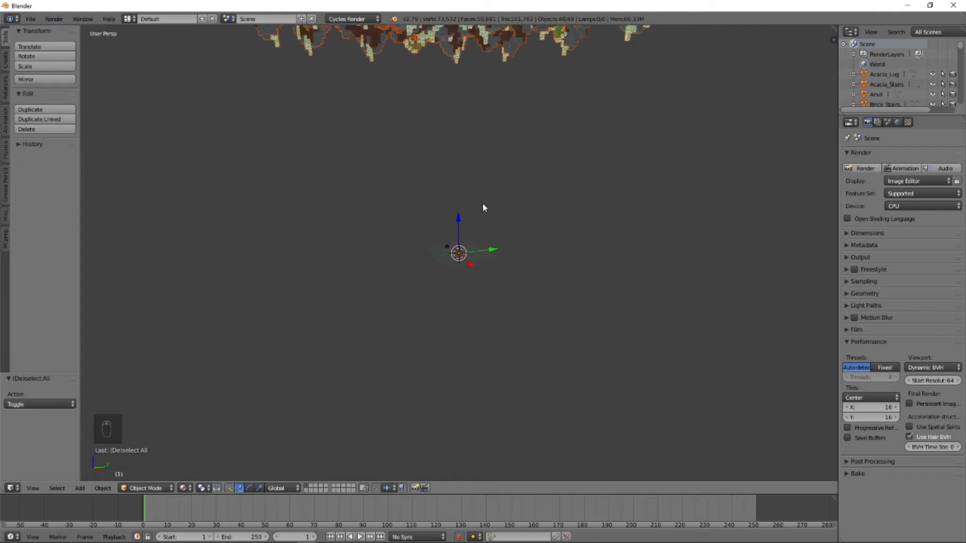
scroll(483, 201, down, 3)
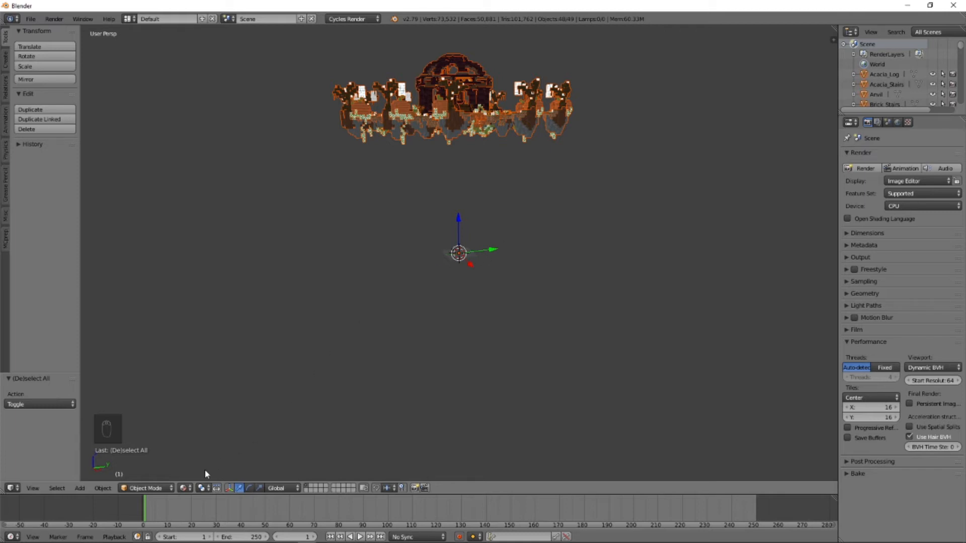
click(189, 489)
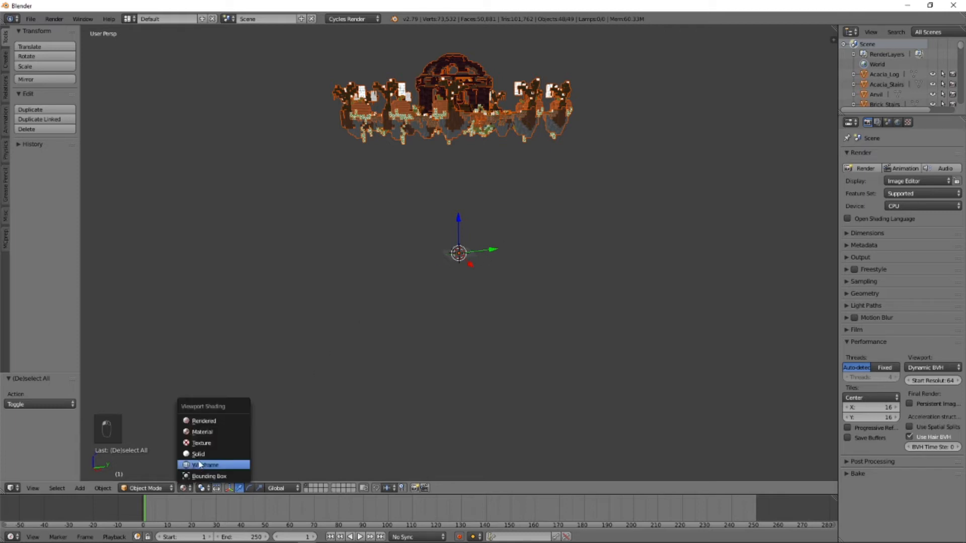
click(204, 445)
mouse_move(489, 211)
middle_down()
mouse_move(543, 258)
mouse_move(678, 246)
mouse_move(675, 217)
mouse_move(584, 227)
mouse_move(491, 195)
mouse_move(501, 236)
middle_up()
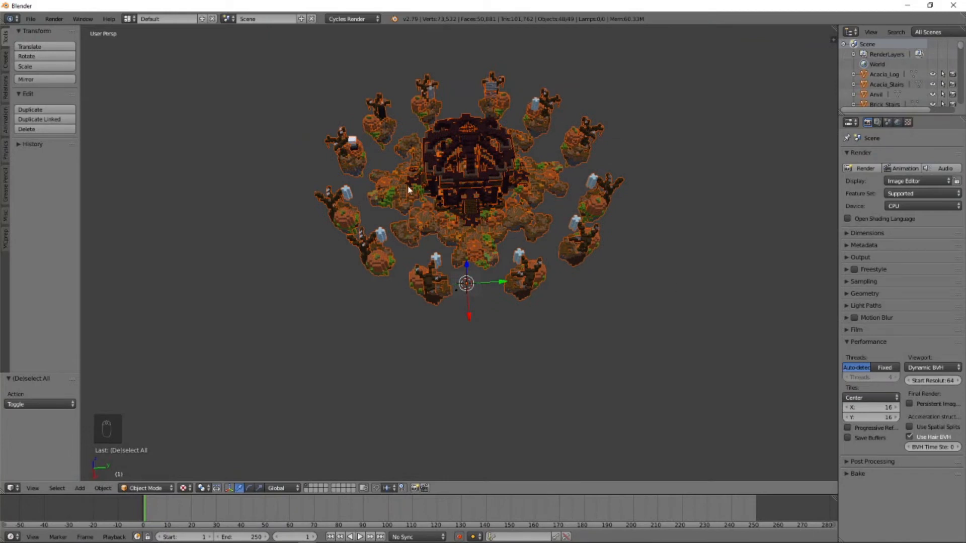
Choose Mineways as the MCprep world exporter and run Prep Materials on all objects with the Specular pack format
click(7, 240)
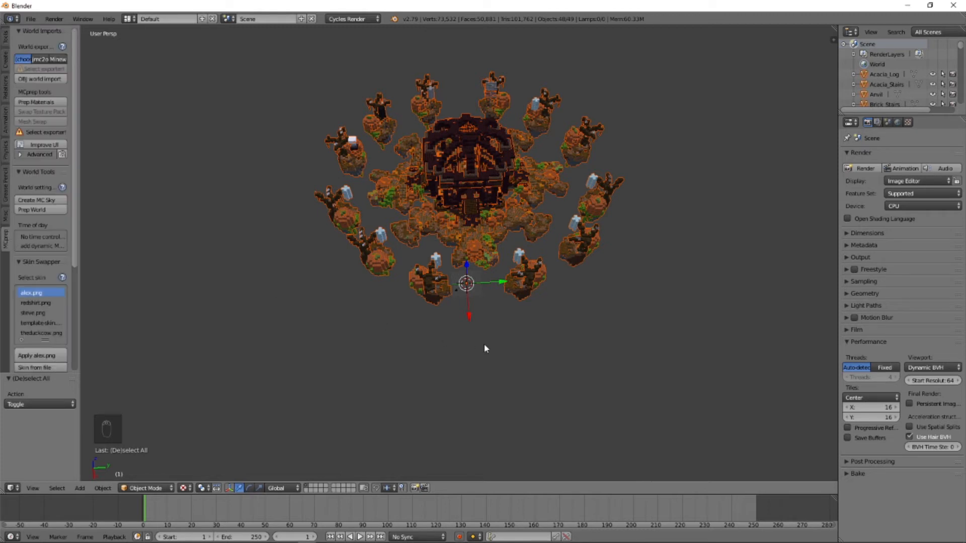
key(a)
middle_drag(548, 340, 595, 304)
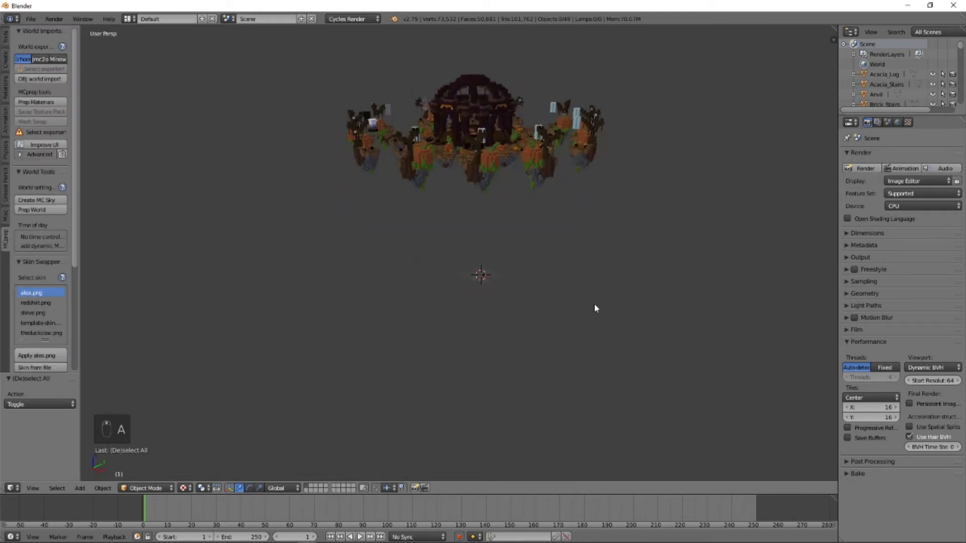
middle_drag(612, 211, 523, 236)
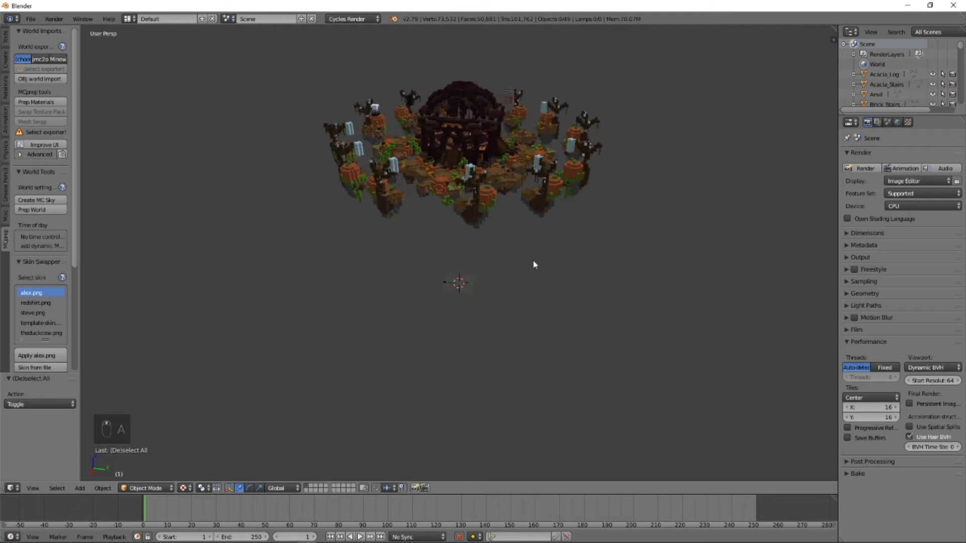
key(a)
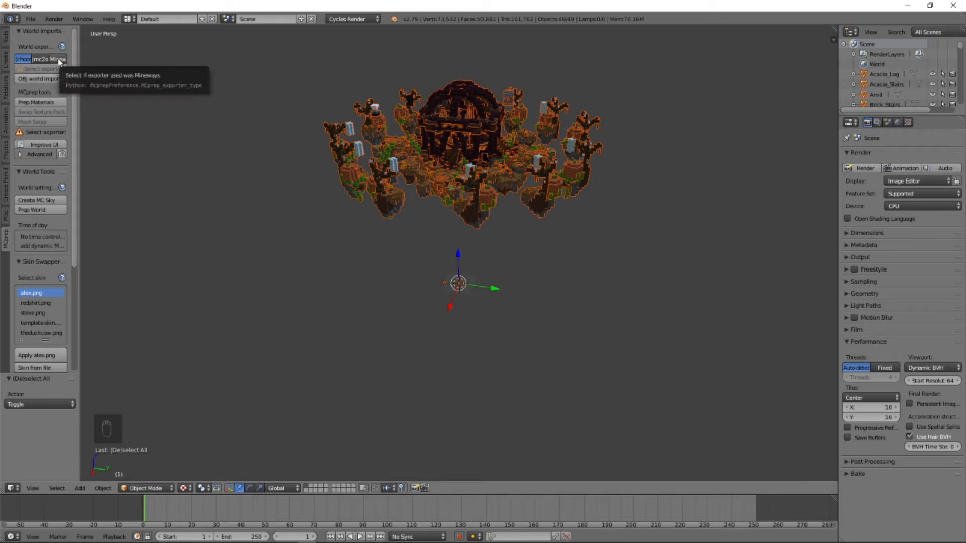
click(58, 60)
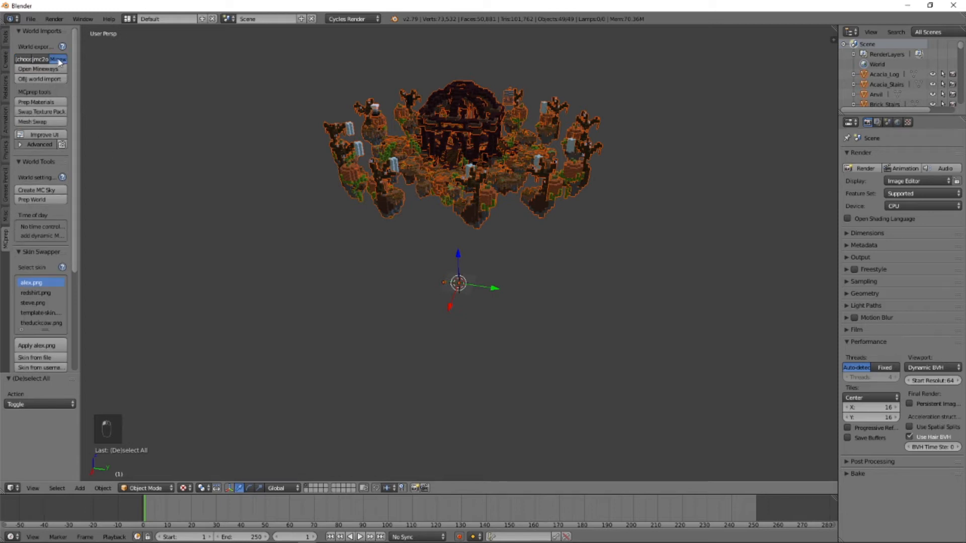
click(54, 102)
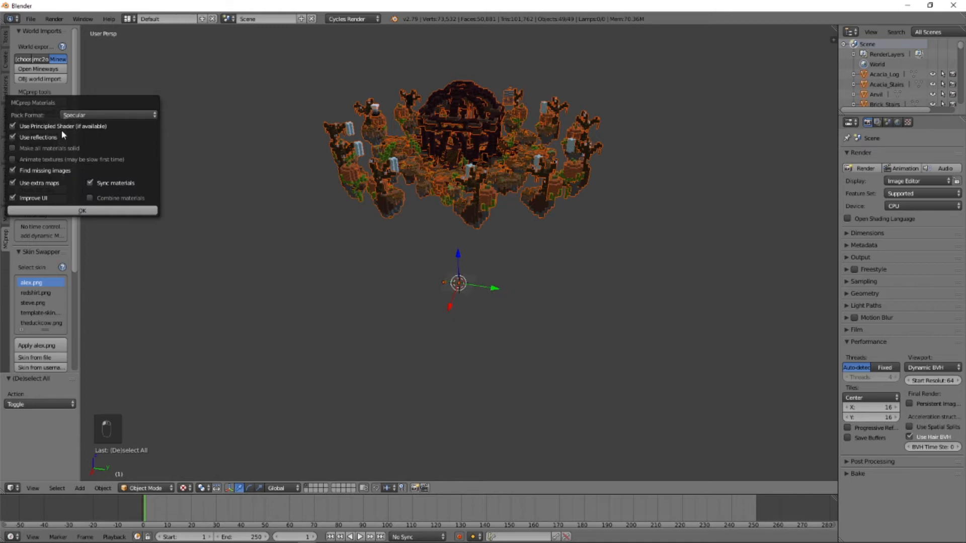
click(90, 211)
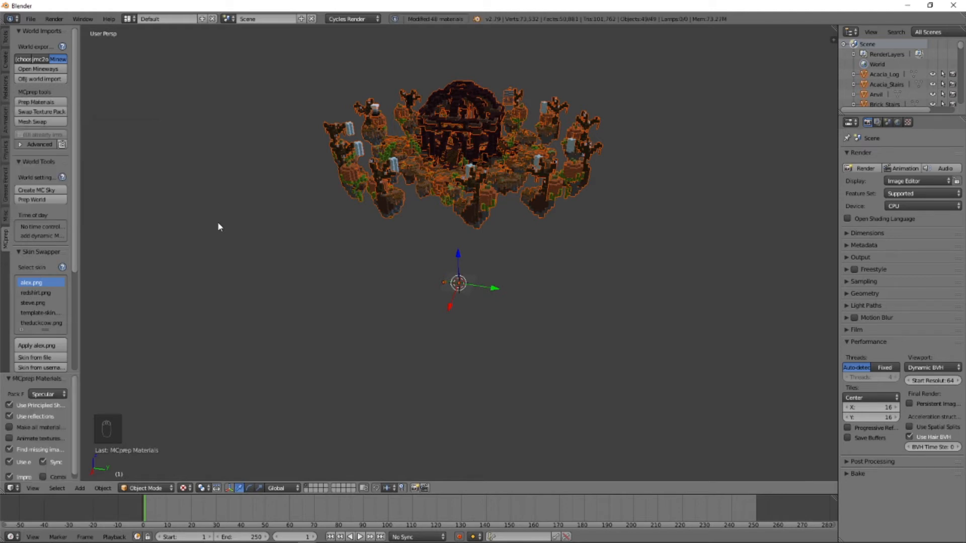
Inspect the map with its prepared materials and deselect all objects
middle_drag(367, 270, 526, 274)
scroll(526, 274, up, 3)
middle_drag(549, 224, 553, 270)
middle_drag(509, 277, 491, 262)
key(a)
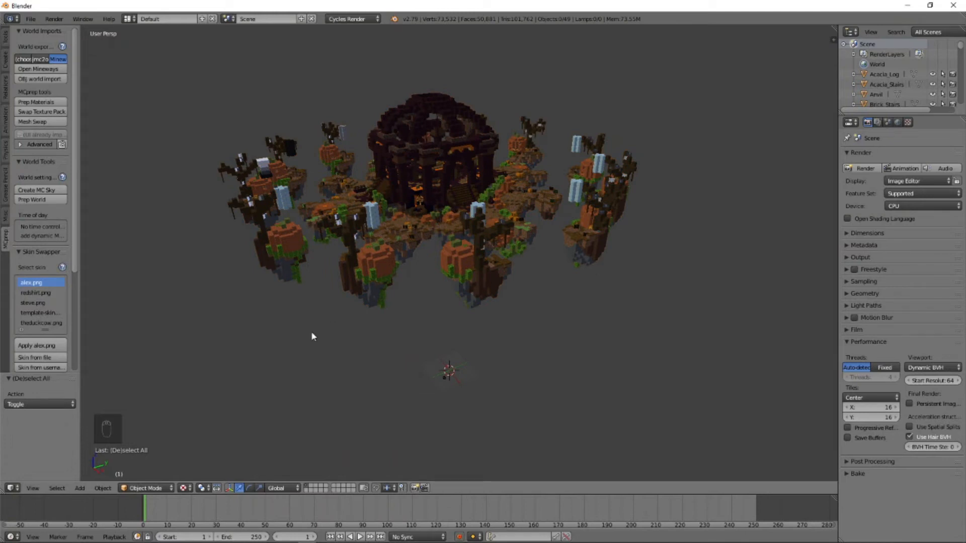
Hide the tool shelf and shrink the timeline to enlarge the 3D view
key(t)
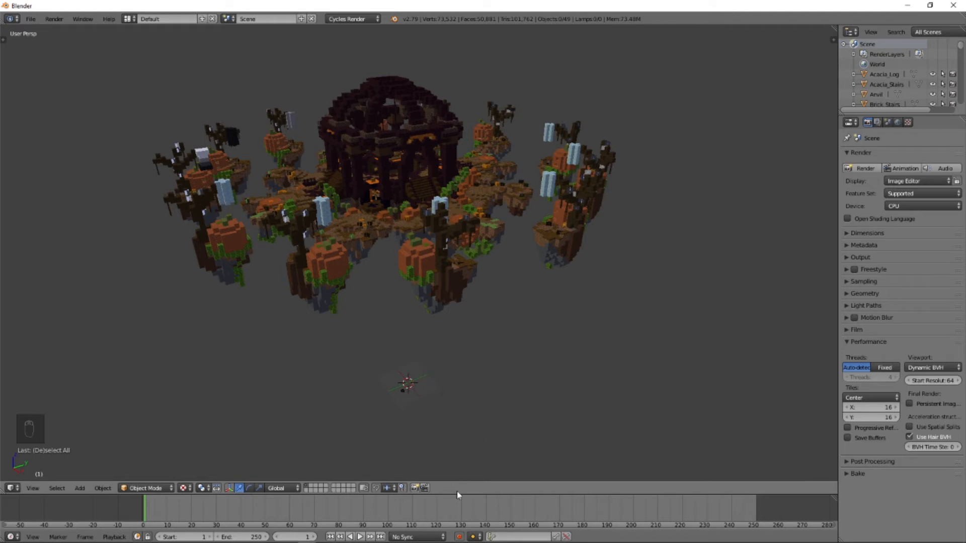
drag(458, 495, 459, 515)
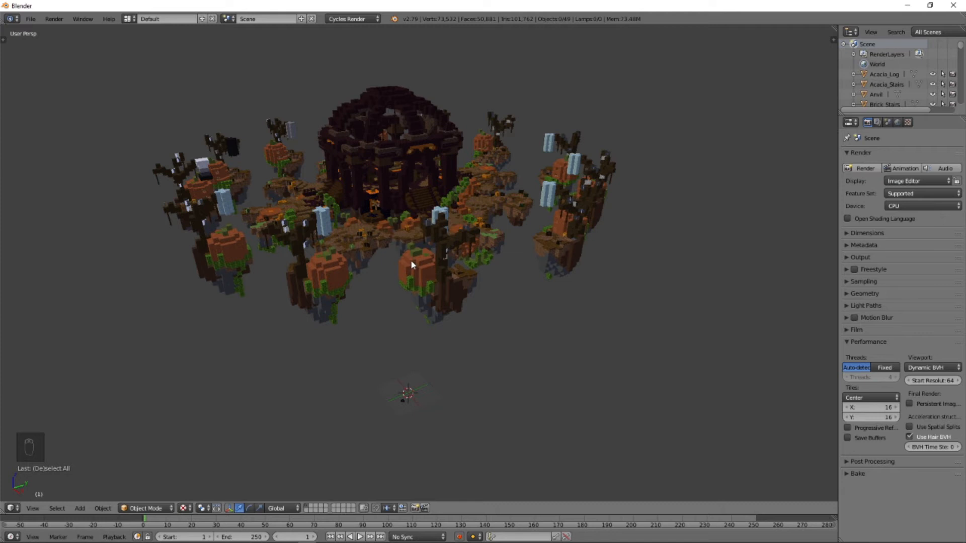
Select the glass, acacia log and oak planks objects in turn to check which parts of the map each covers, and clear the selection
middle_drag(419, 258, 454, 273)
right_click(556, 262)
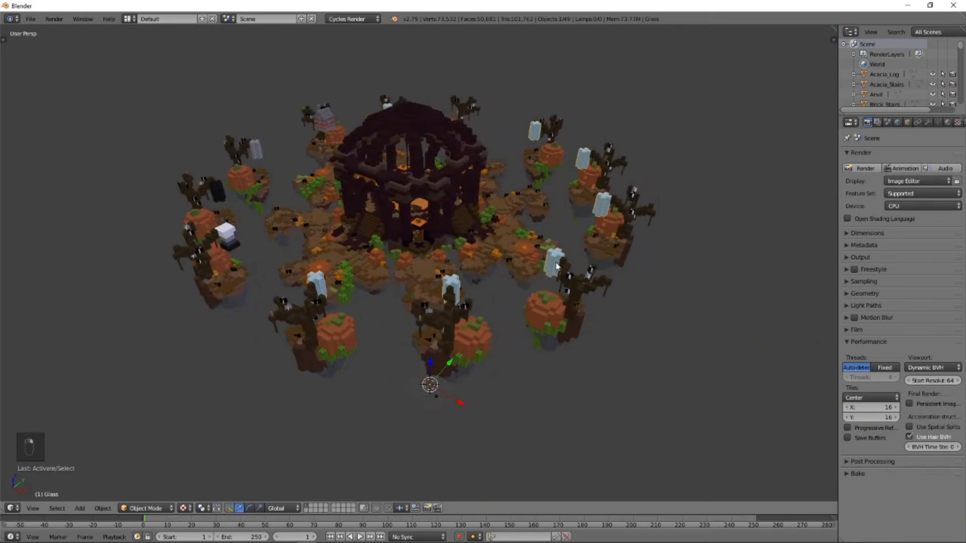
middle_drag(542, 274, 508, 279)
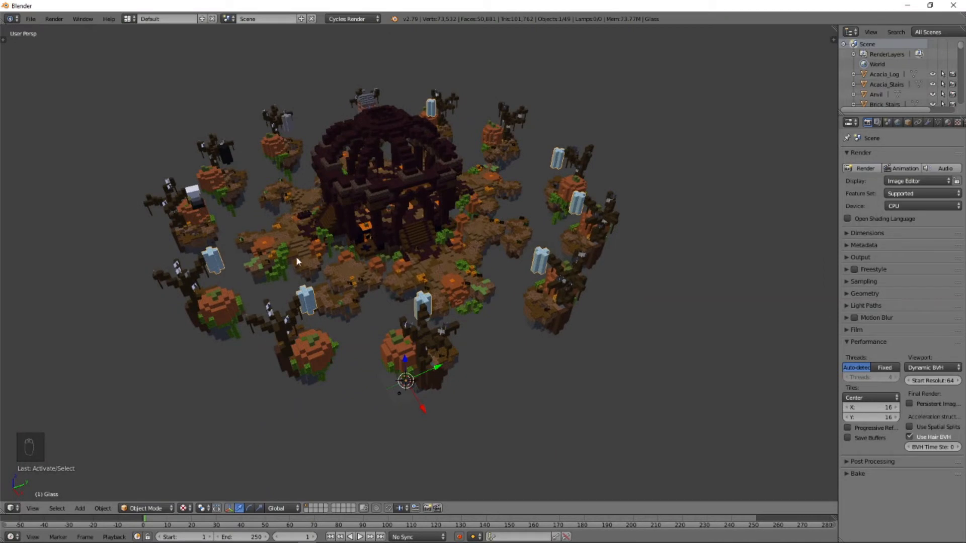
middle_drag(358, 327, 453, 290)
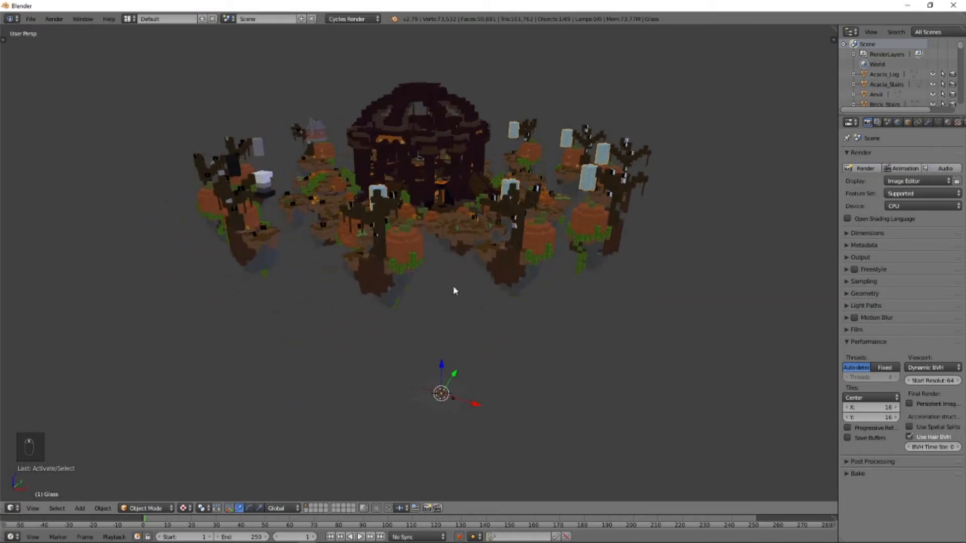
middle_drag(638, 275, 491, 254)
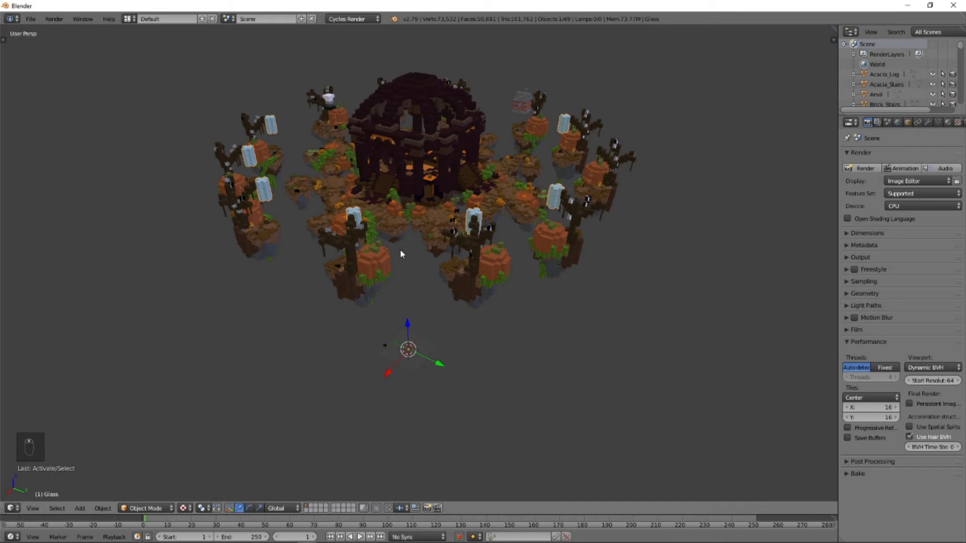
key(a)
middle_drag(427, 240, 447, 283)
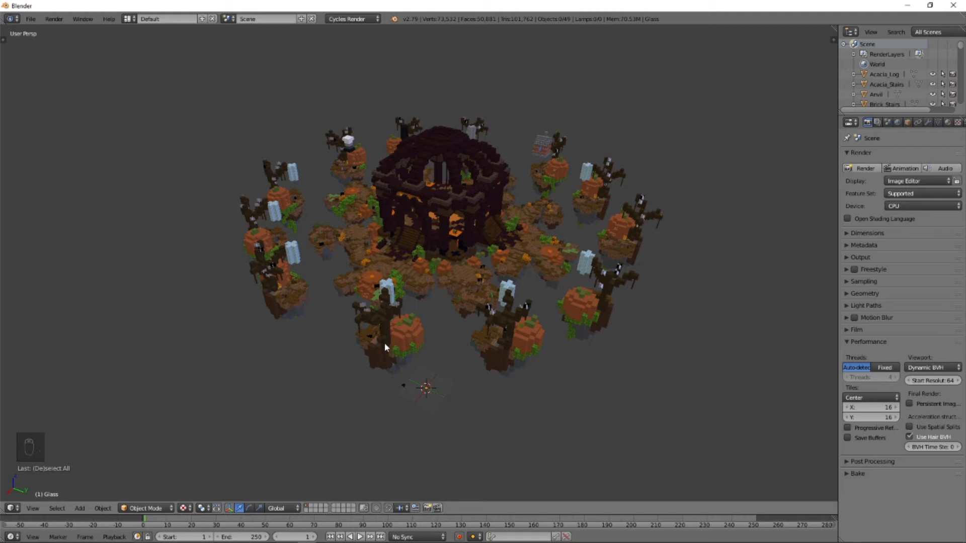
right_click(499, 348)
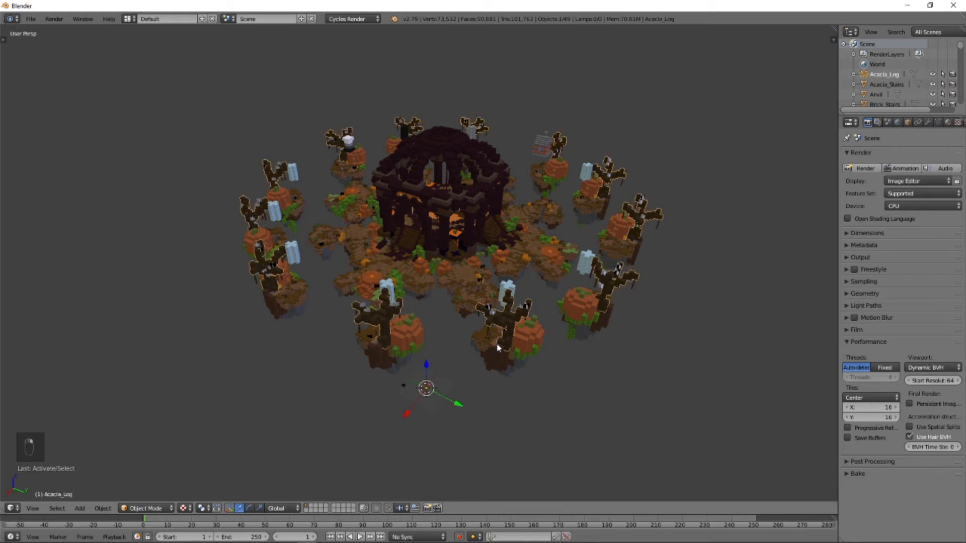
right_click(474, 305)
key(a)
middle_drag(447, 344, 518, 312)
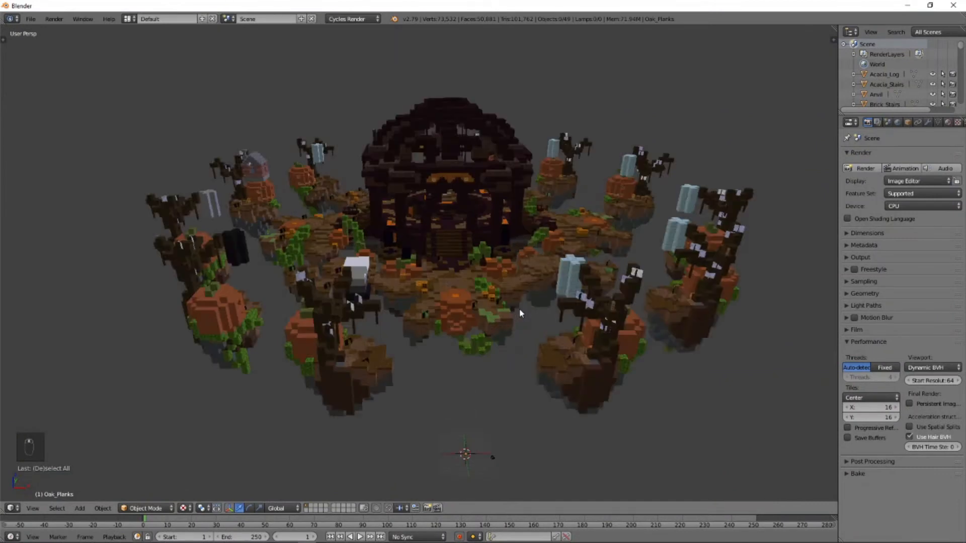
Examine the map up close and from above to review how the islands surround the central dome
scroll(523, 309, up, 3)
scroll(518, 373, up, 4)
scroll(537, 367, up, 4)
shift+middle_drag(536, 366, 465, 401)
scroll(524, 255, down, 1)
scroll(494, 322, up, 2)
scroll(497, 322, down, 9)
scroll(497, 322, down, 9)
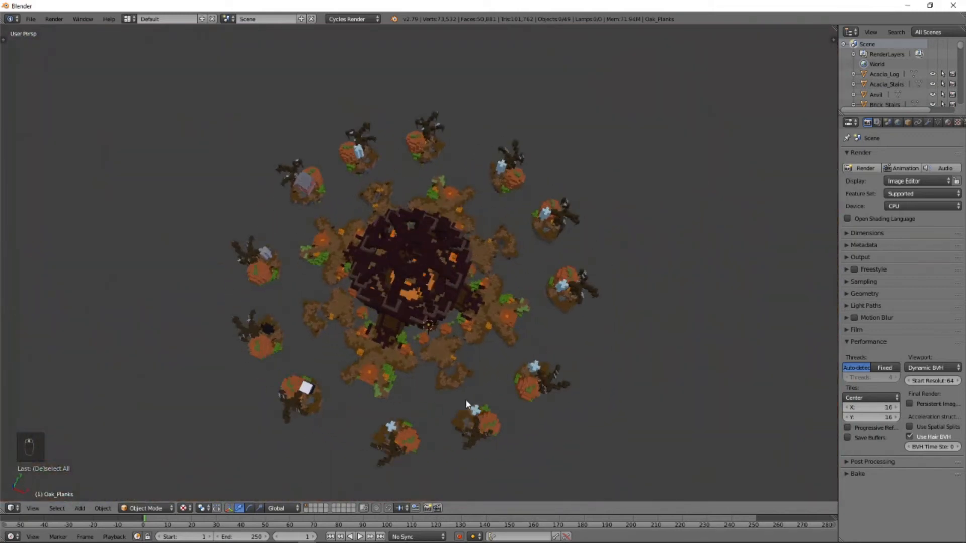
middle_drag(492, 351, 472, 342)
scroll(464, 357, down, 3)
scroll(471, 342, up, 2)
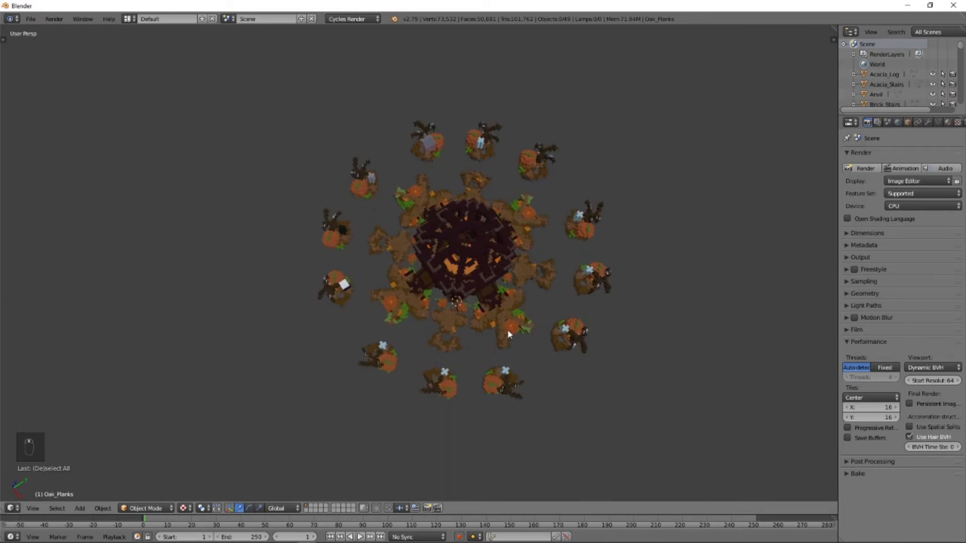
middle_drag(517, 369, 445, 354)
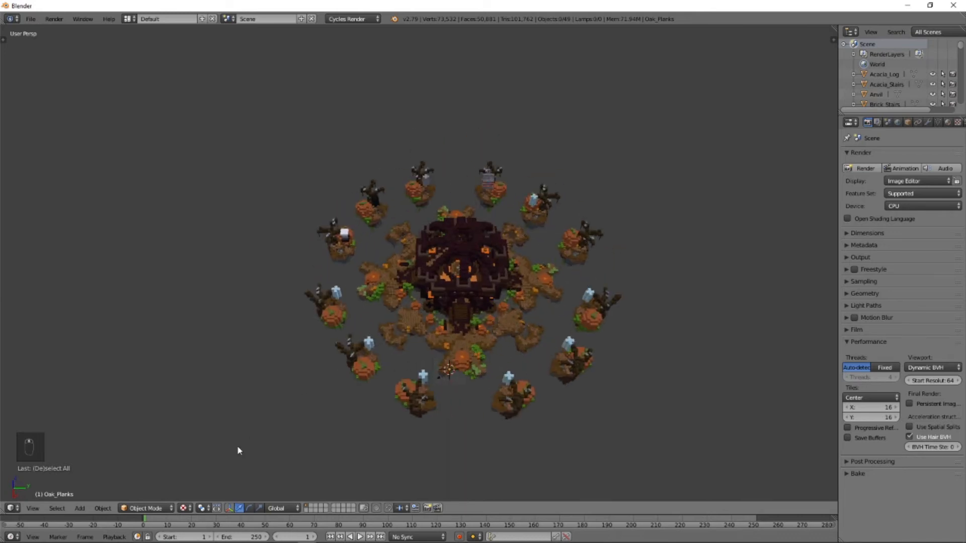
mouse_move(494, 356)
middle_down()
mouse_move(454, 384)
mouse_move(502, 364)
middle_up()
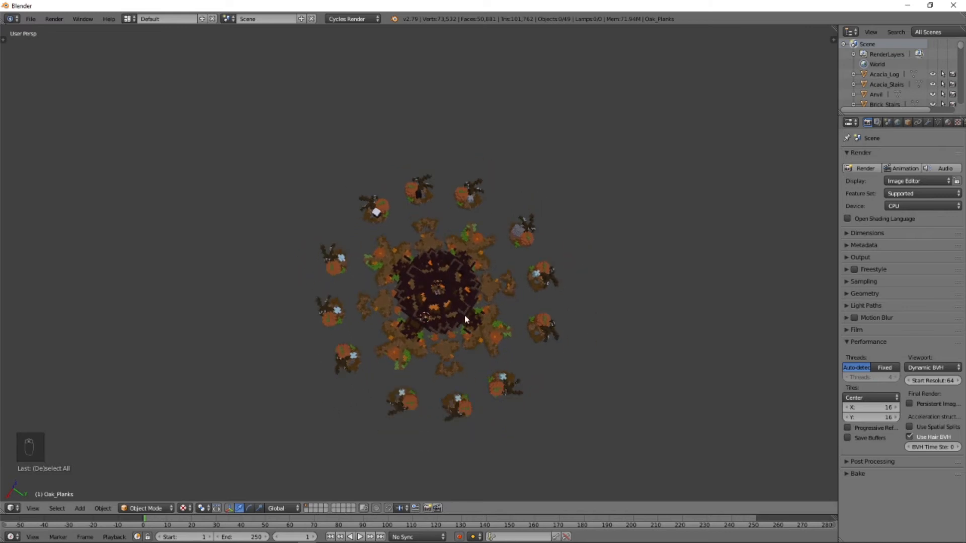
Put the oak planks object into Edit Mode with face selection and allow faces hidden behind others to be selected
right_click(385, 263)
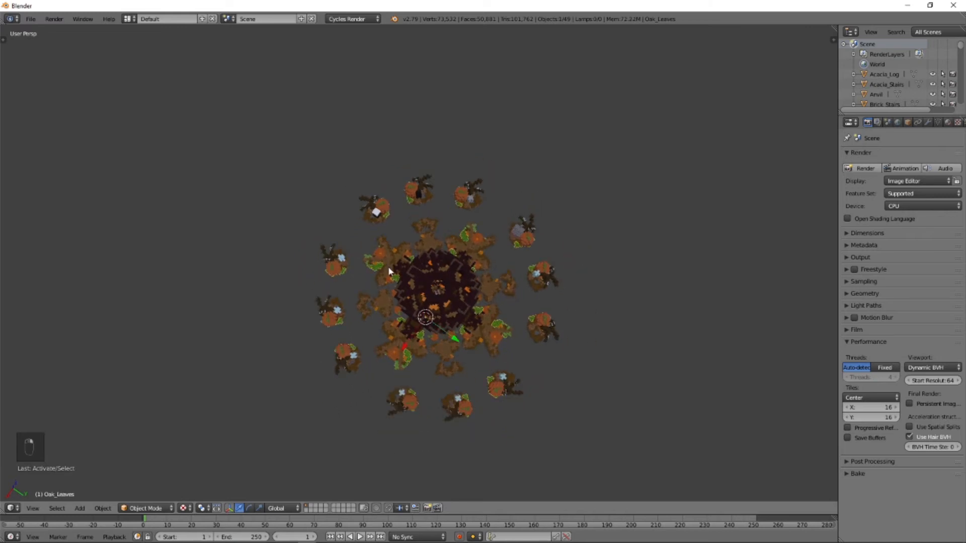
right_click(388, 294)
middle_drag(524, 349, 480, 322)
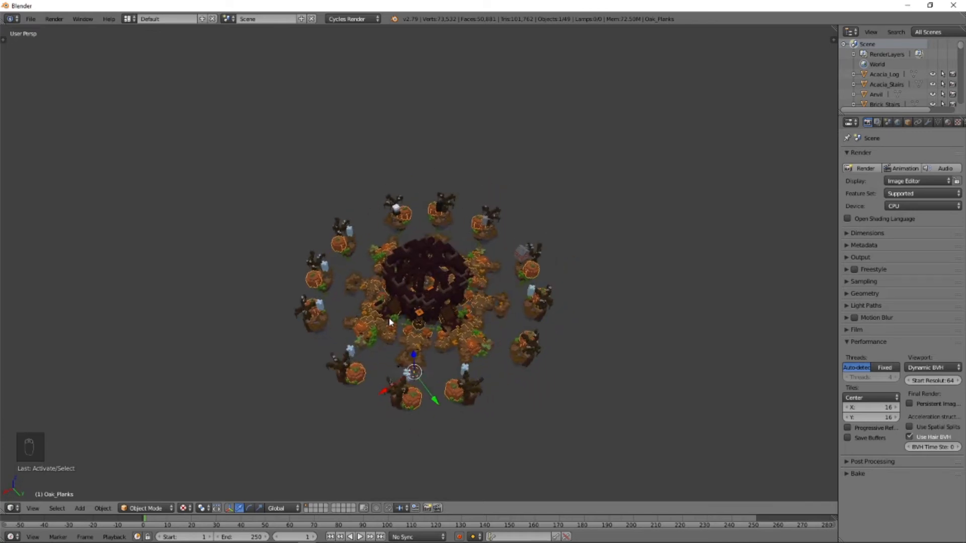
key(Tab)
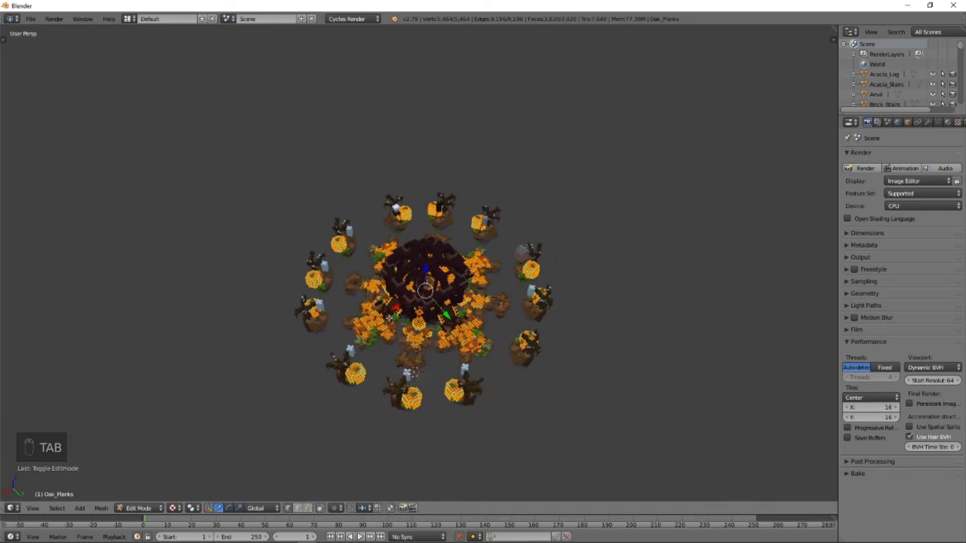
click(309, 508)
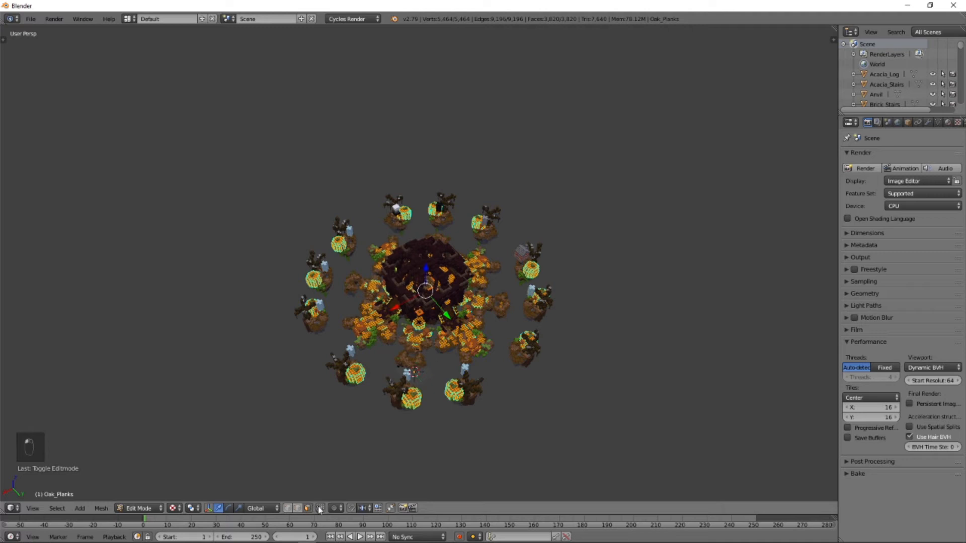
click(320, 508)
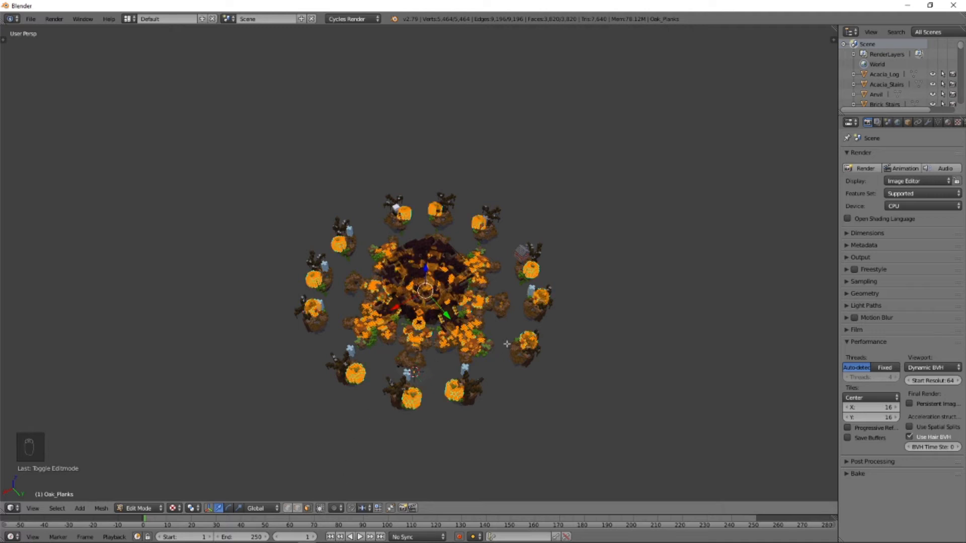
Box-select all faces of the oak planks mesh from above, separate the selection into its own object and return to Object Mode
key(a)
middle_drag(506, 344, 483, 340)
scroll(485, 335, up, 8)
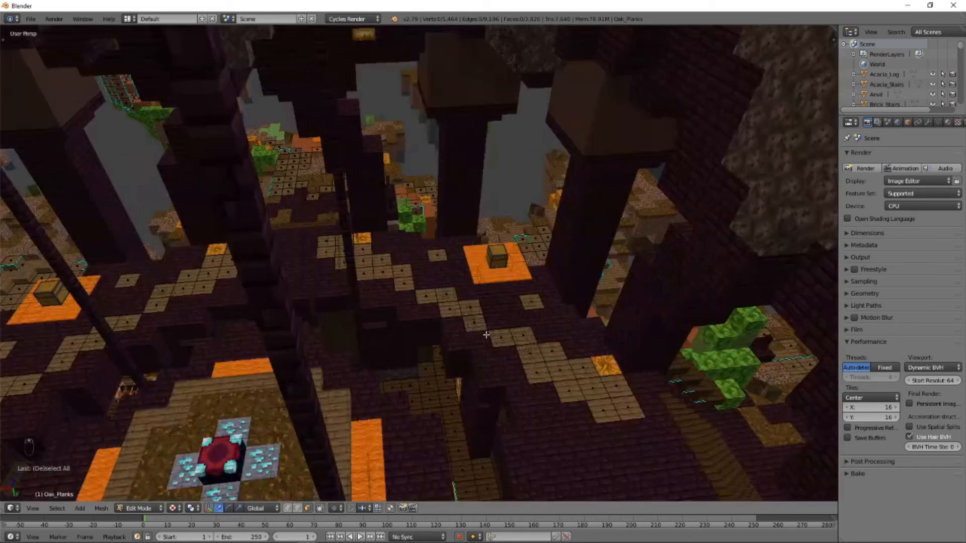
scroll(486, 334, down, 10)
middle_drag(486, 353, 467, 359)
key(b)
drag(225, 134, 581, 479)
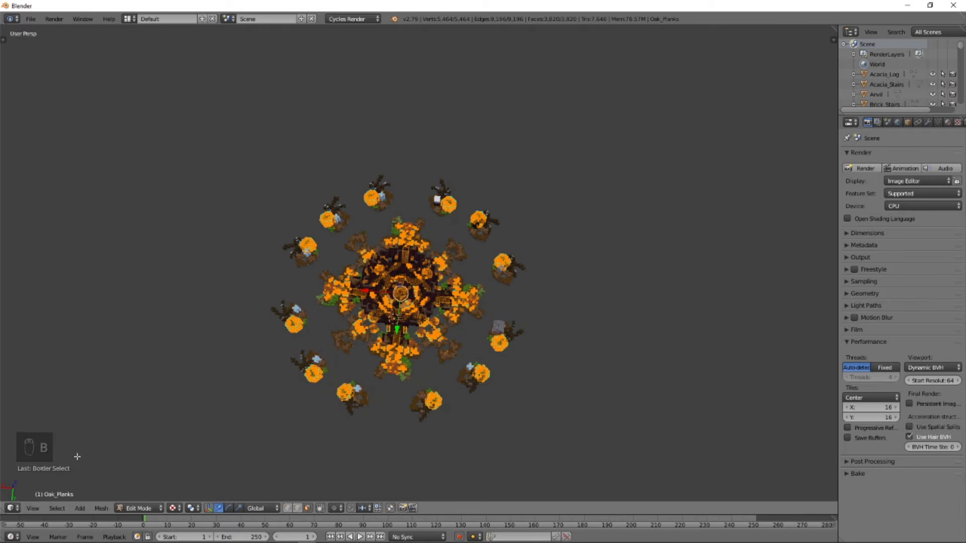
middle_drag(540, 325, 560, 276)
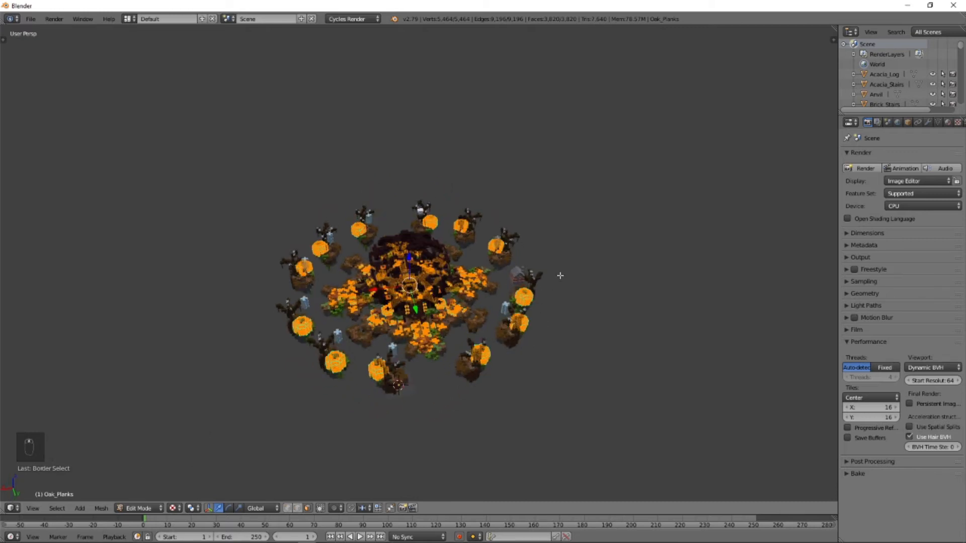
key(p)
click(560, 276)
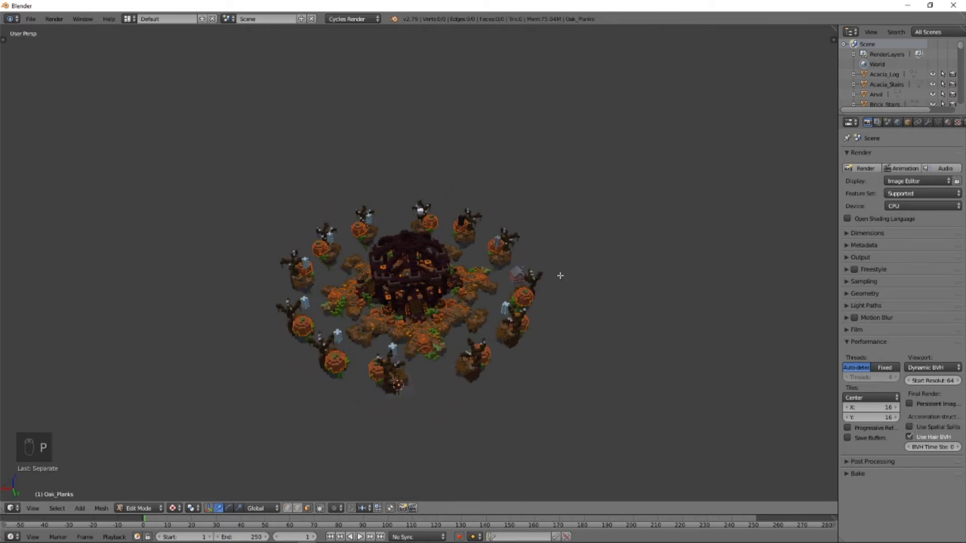
key(Tab)
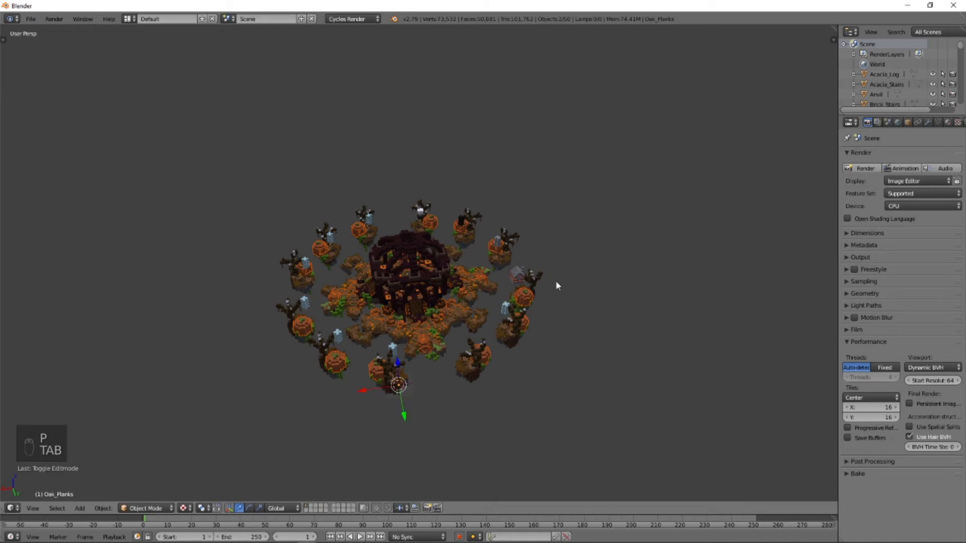
Move the separated oak planks object to layer 4 and switch between layers 1 and 4 to compare their contents
right_click(530, 302)
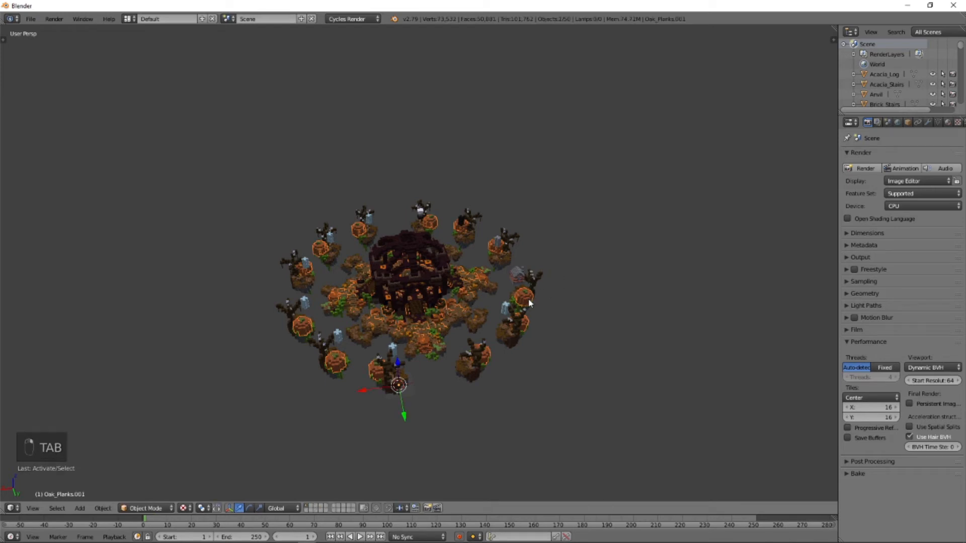
middle_drag(580, 291, 581, 279)
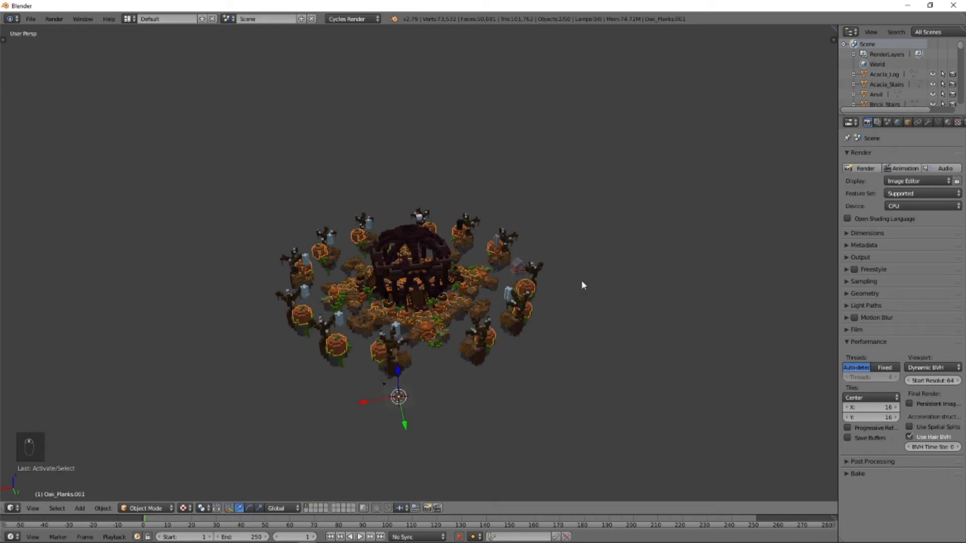
key(m)
click(679, 299)
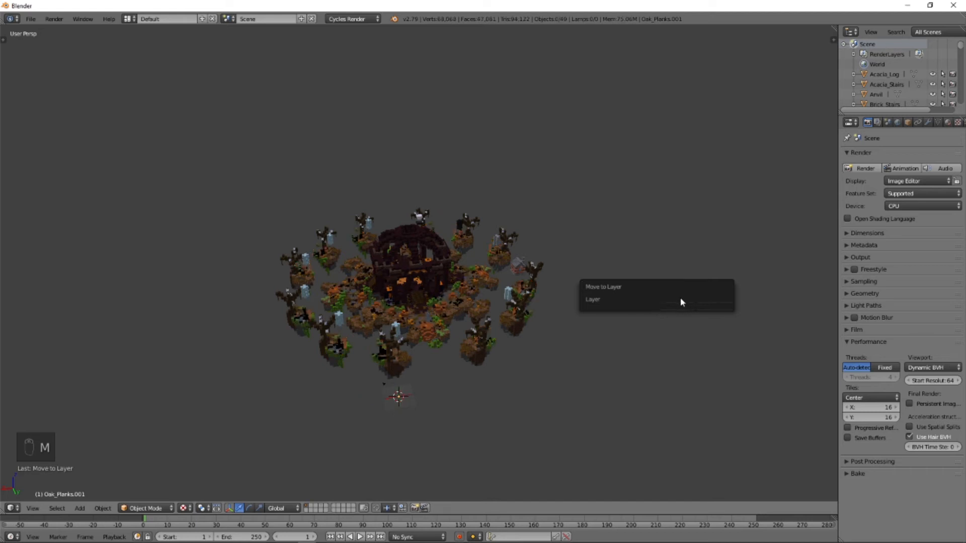
click(322, 507)
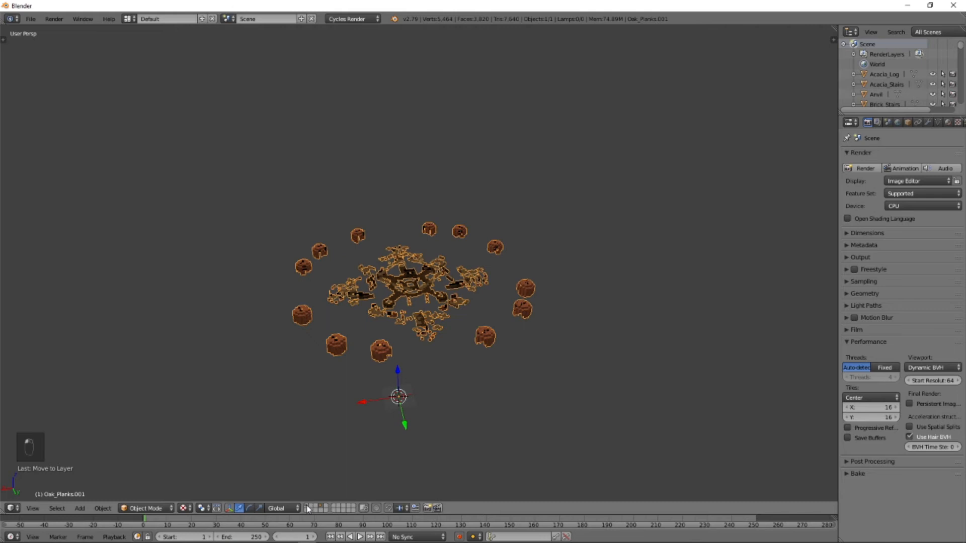
click(308, 507)
click(322, 507)
Move the separated oak planks object back to layer 1 and display layer 1
key(a)
key(a)
key(a)
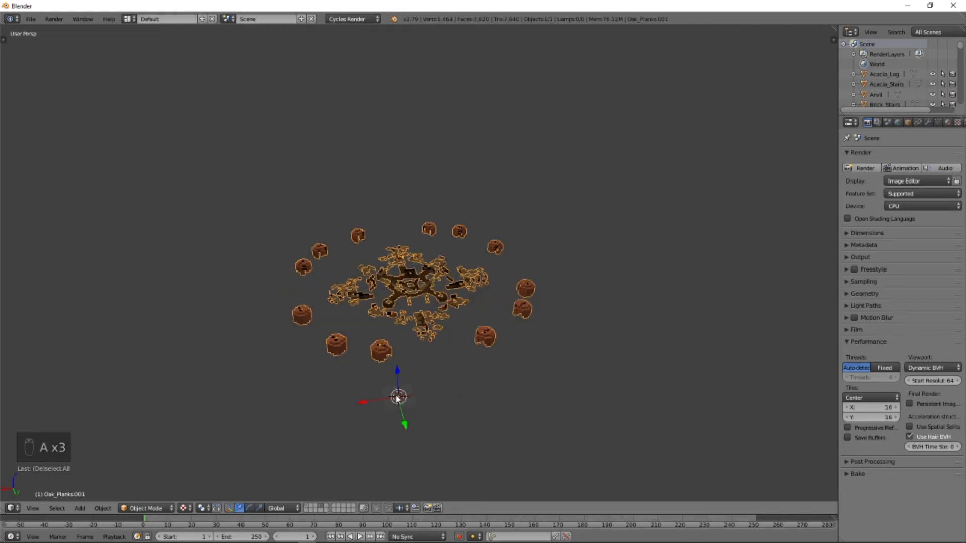
key(m)
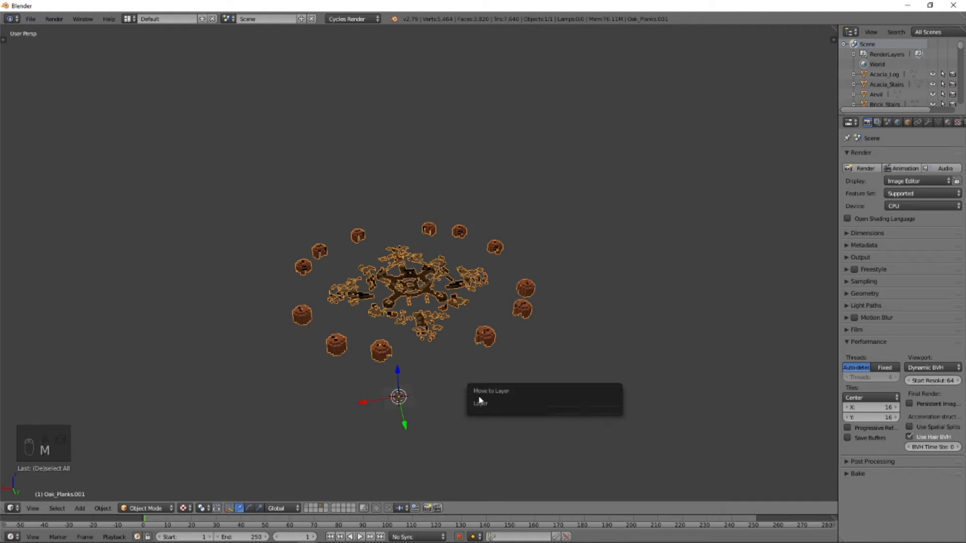
click(552, 405)
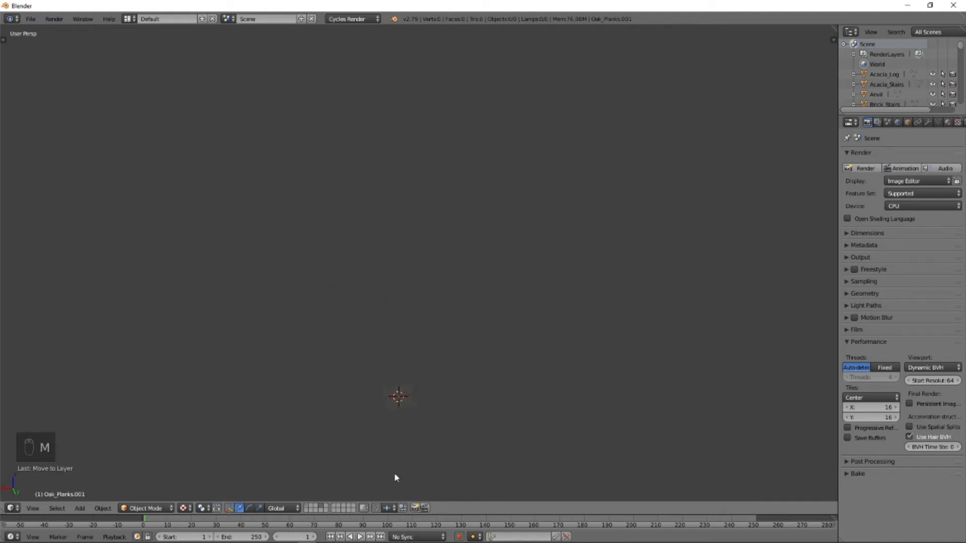
click(308, 506)
Deselect all objects on layer 1
middle_drag(541, 405, 575, 245)
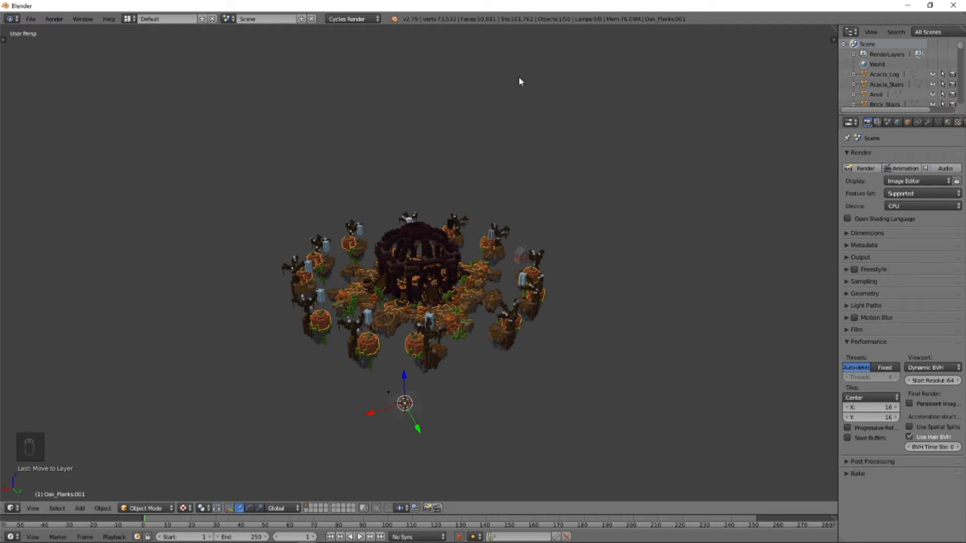
key(a)
middle_drag(592, 310, 622, 327)
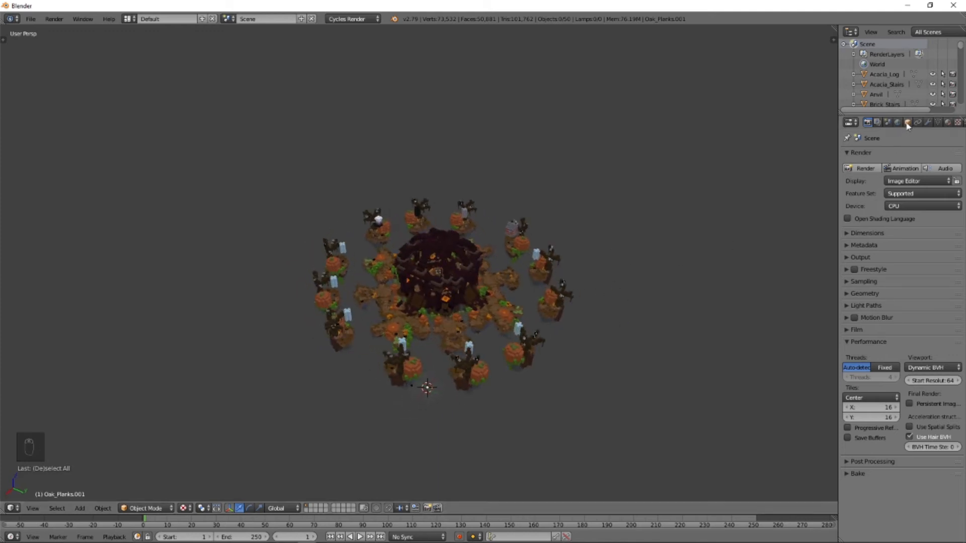
Widen the properties area and open the World settings
scroll(907, 124, down, 1)
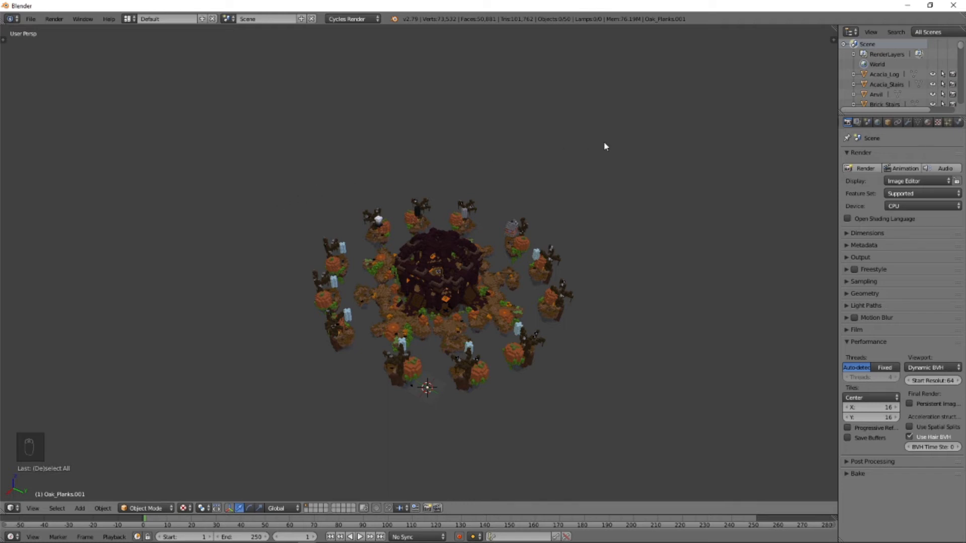
click(878, 123)
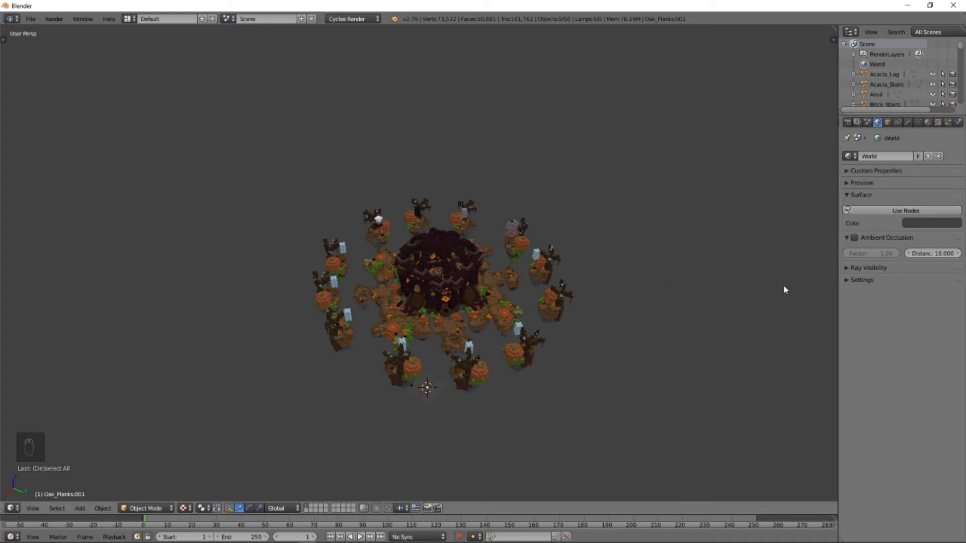
click(848, 122)
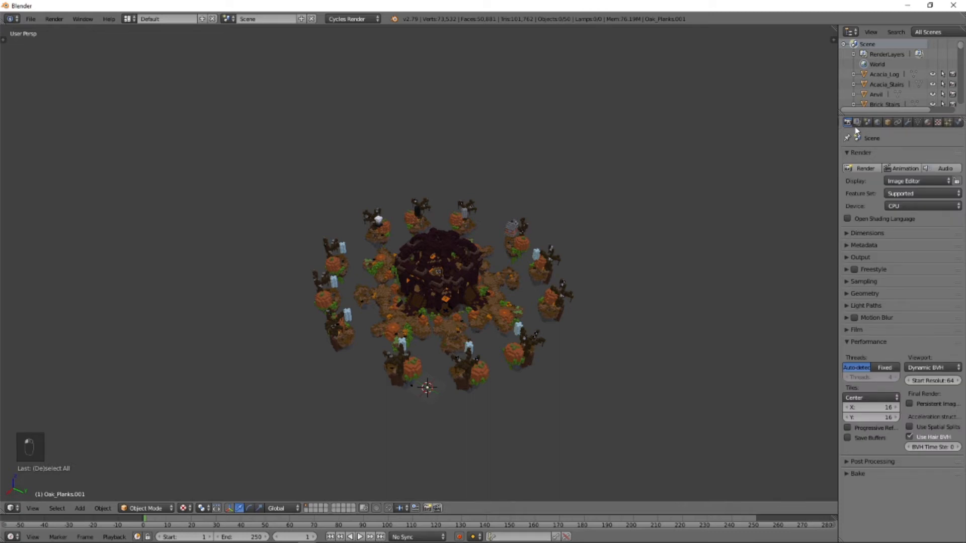
drag(838, 129, 782, 132)
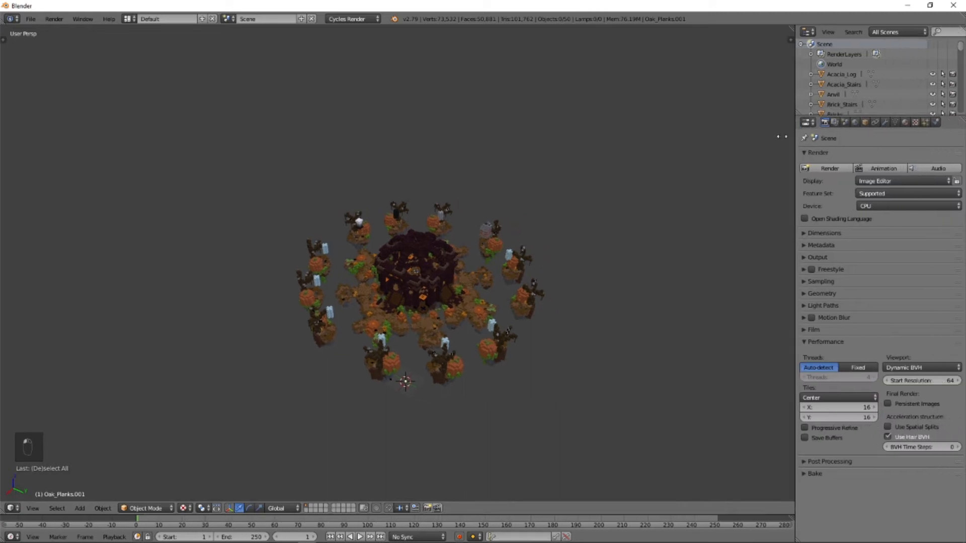
click(840, 123)
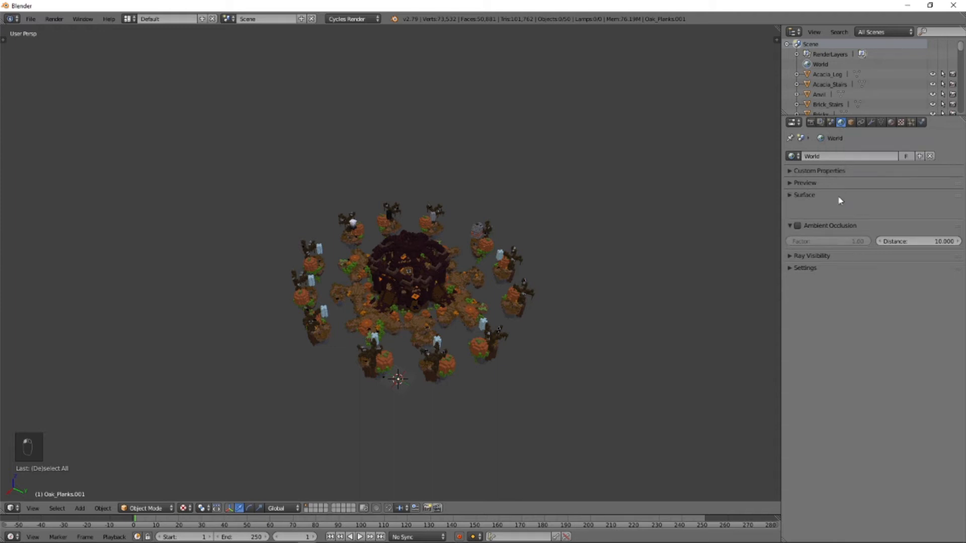
Set the world surface's color to an Environment Texture and view the map against it
click(838, 209)
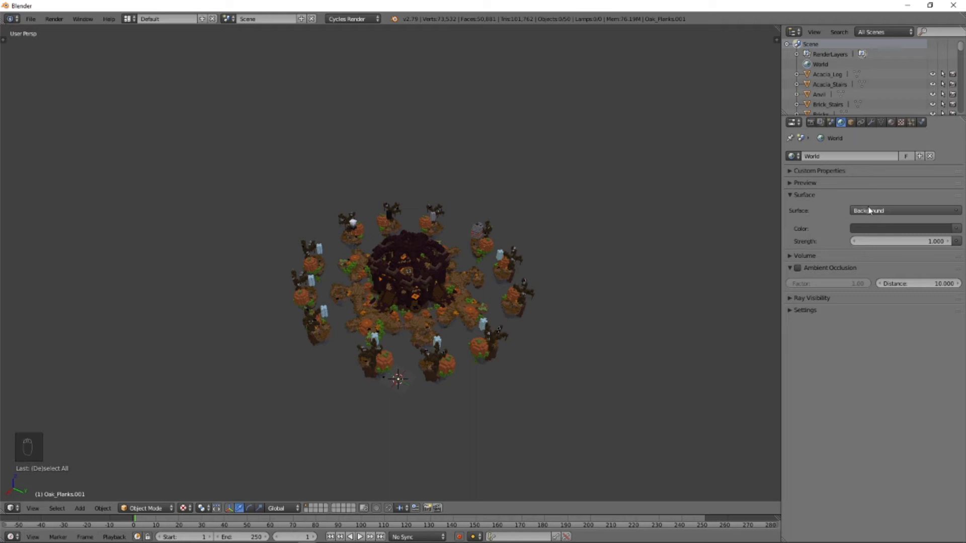
click(957, 231)
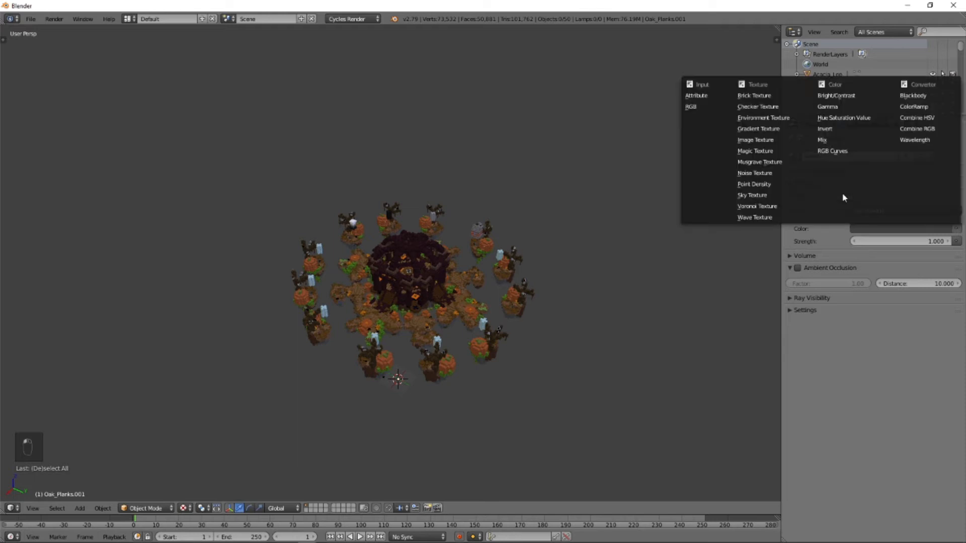
click(789, 125)
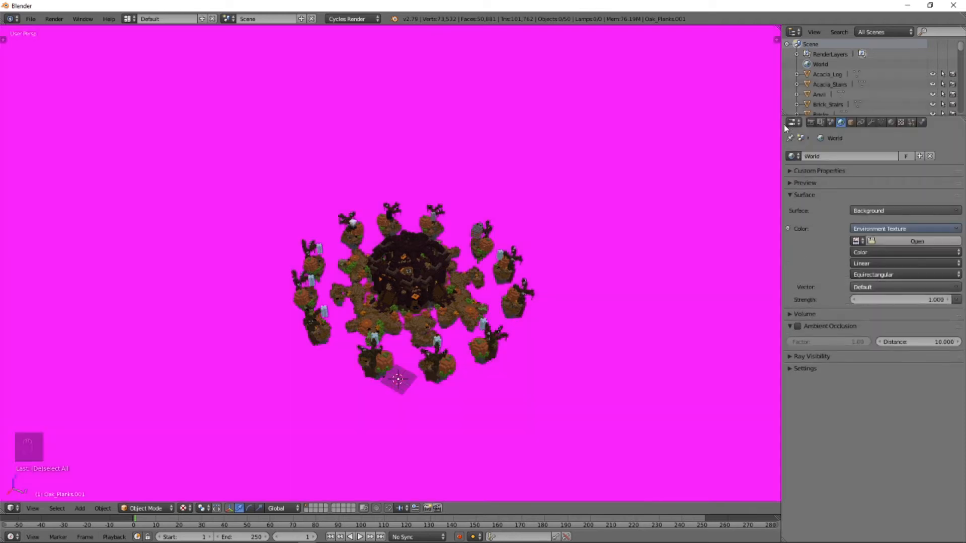
middle_drag(547, 263, 509, 261)
middle_drag(511, 270, 634, 251)
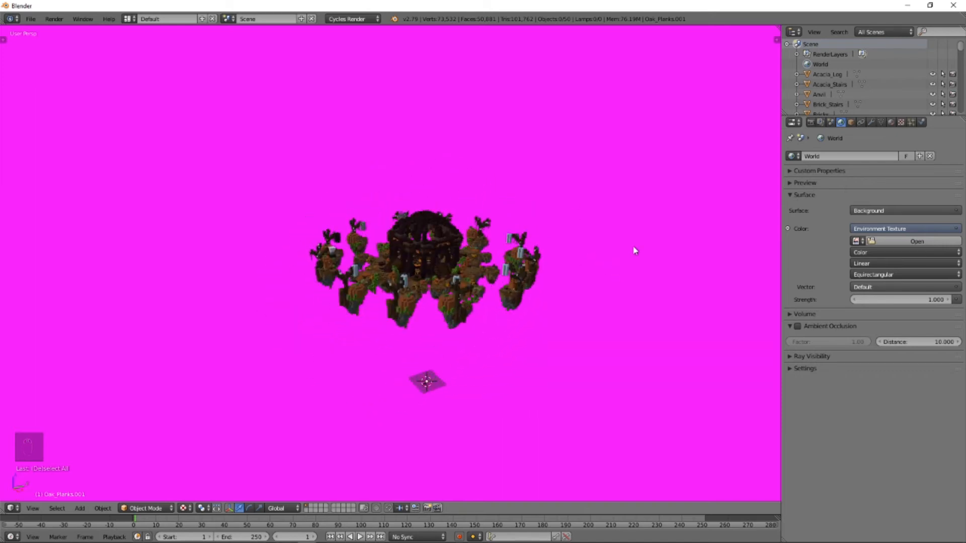
middle_drag(609, 298, 673, 340)
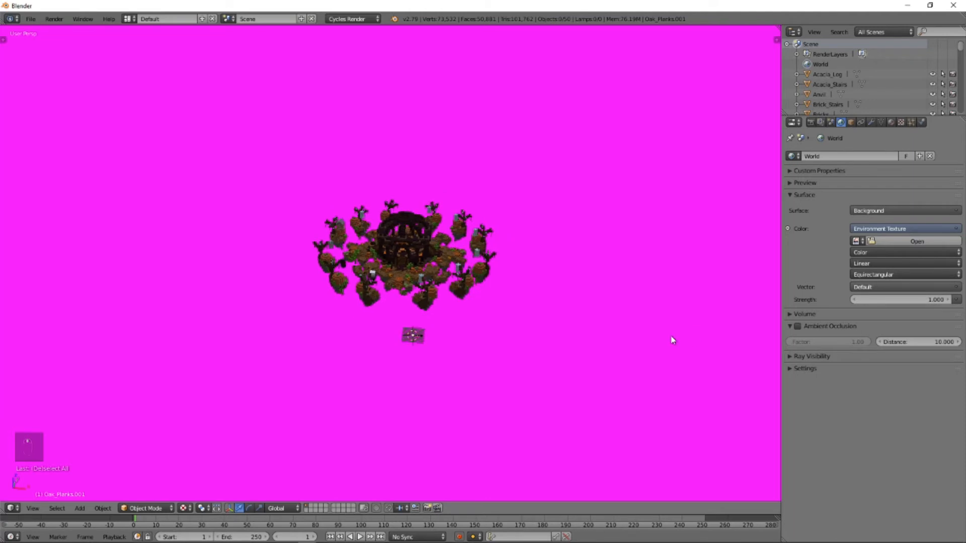
scroll(674, 337, up, 2)
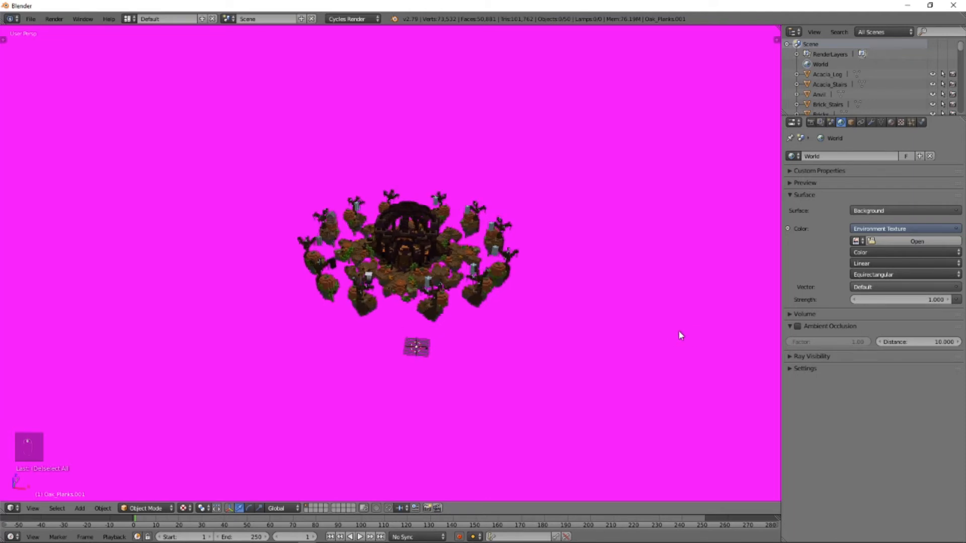
Browse for an environment image in the Skys folder inside Blender stuff, 2.79, Minecraft Environment
click(910, 242)
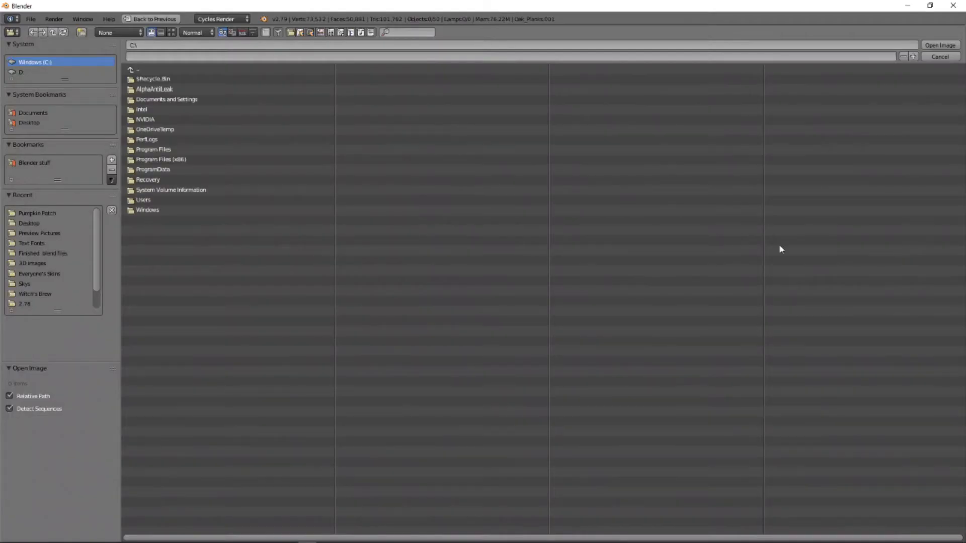
click(58, 164)
click(152, 99)
click(153, 79)
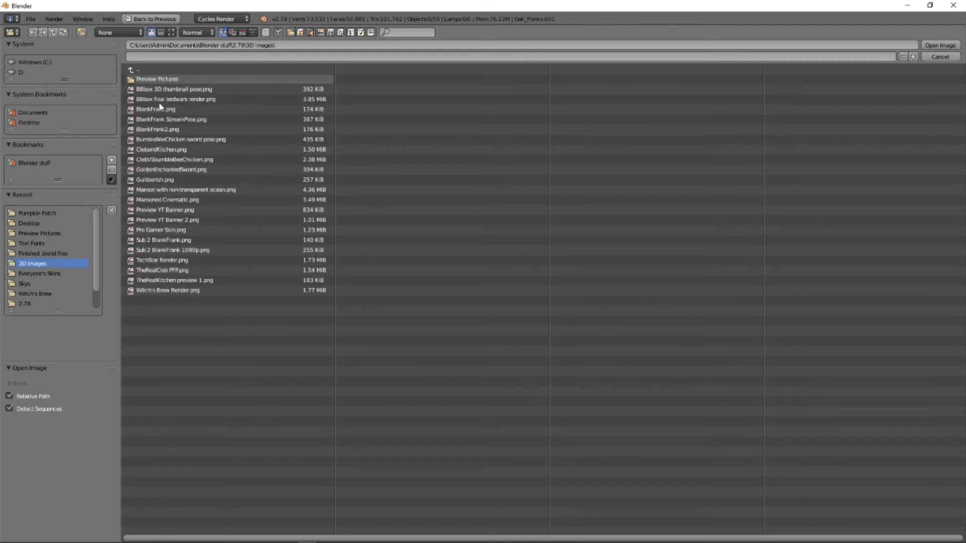
click(139, 70)
click(164, 119)
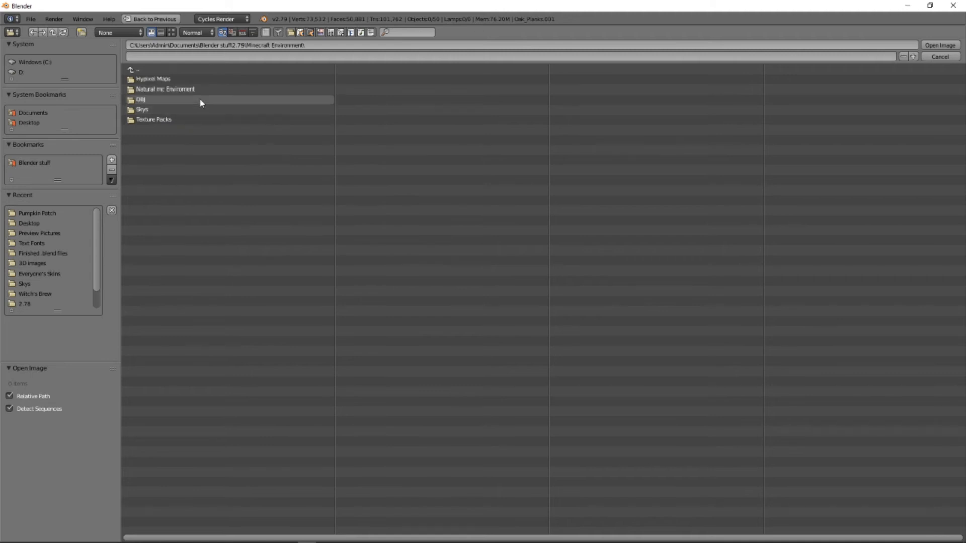
click(192, 110)
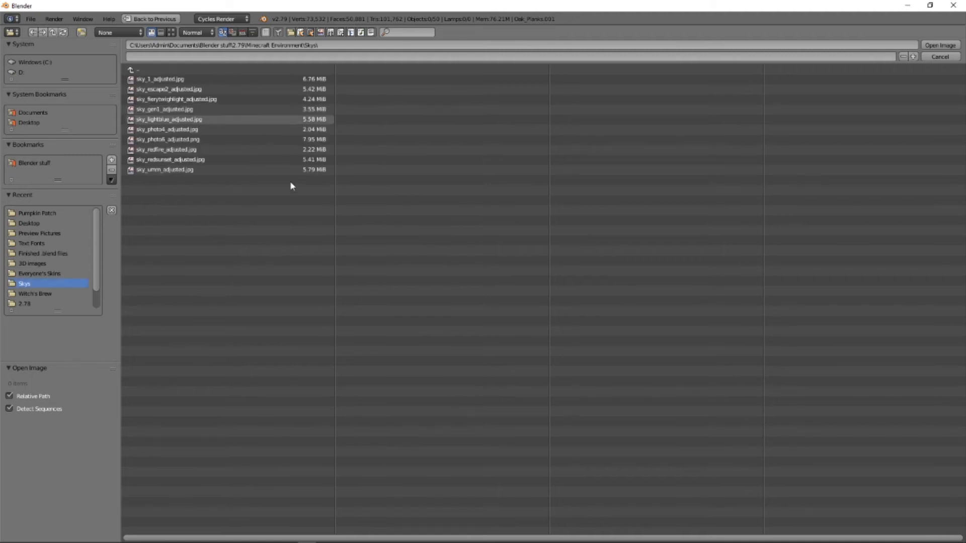
Show the sky images as thumbnails, open all of them as the environment texture, and unlink the loaded image
click(171, 33)
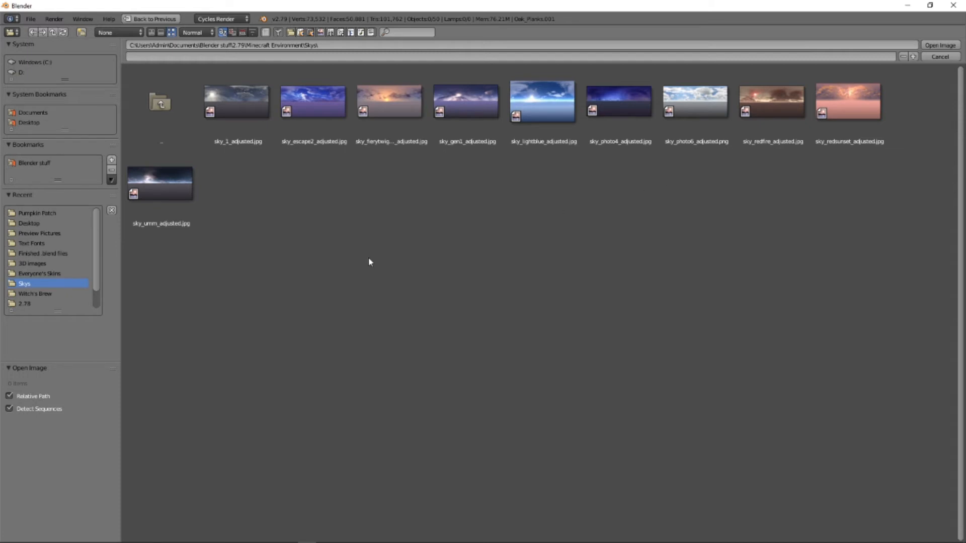
click(151, 33)
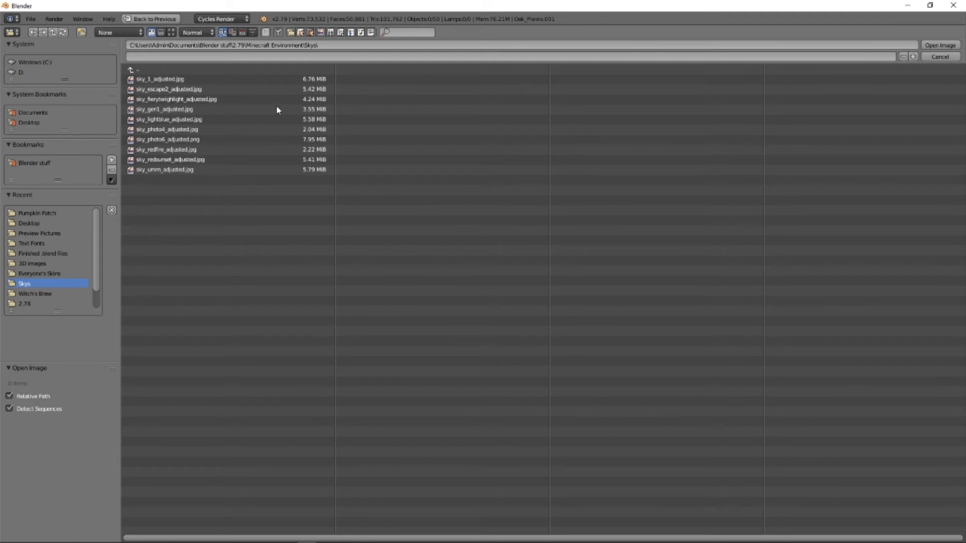
click(174, 32)
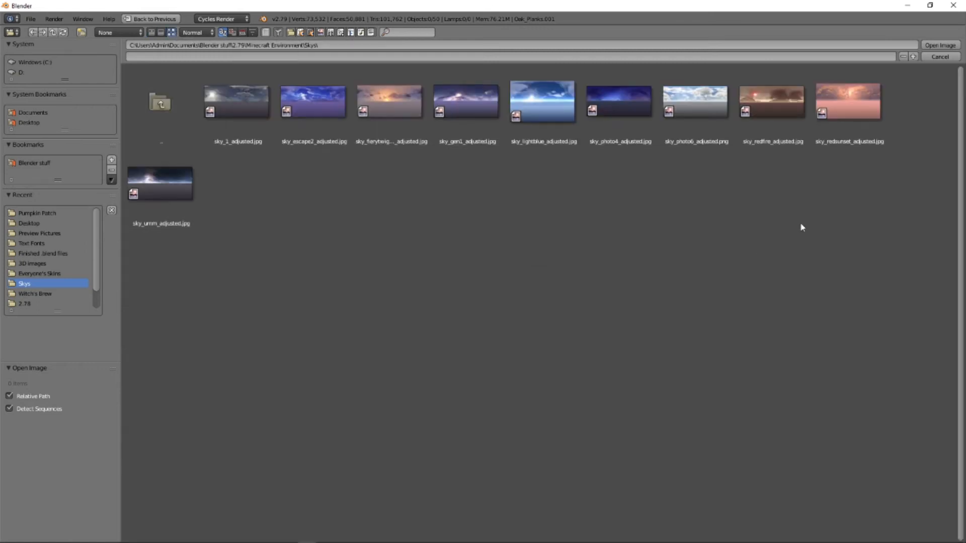
drag(834, 273, 236, 80)
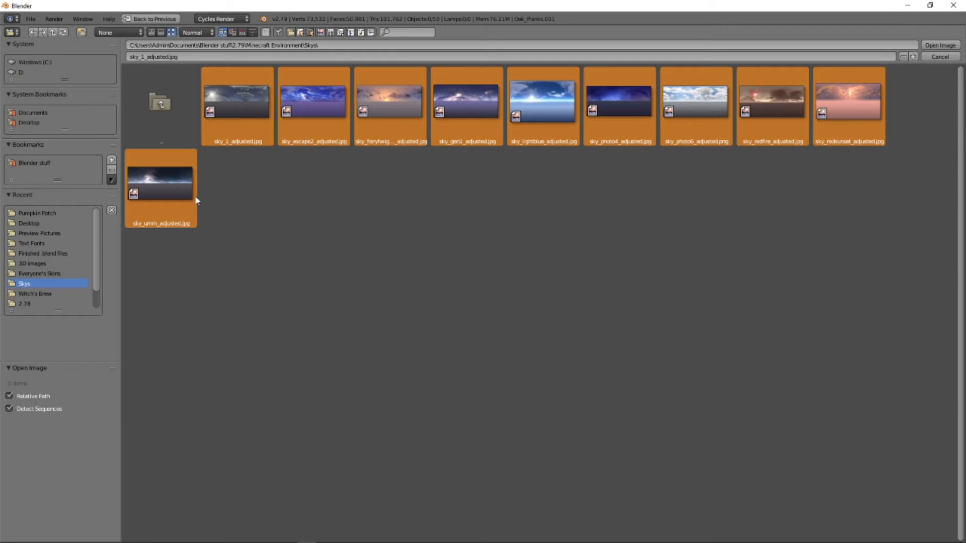
key(Return)
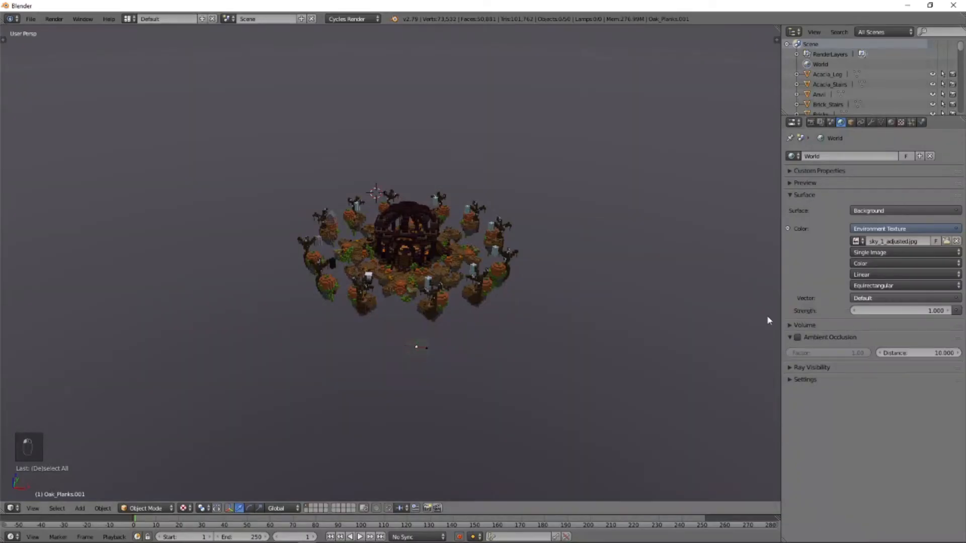
mouse_move(635, 304)
middle_down()
mouse_move(658, 258)
mouse_move(526, 244)
mouse_move(599, 250)
mouse_move(647, 218)
mouse_move(593, 205)
mouse_move(443, 262)
mouse_move(616, 302)
middle_up()
key(shift+z)
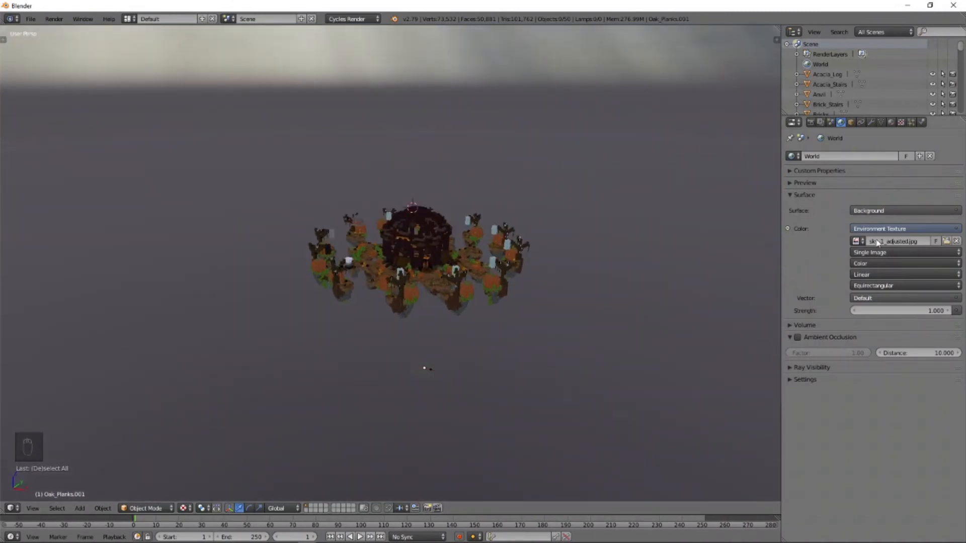
click(957, 242)
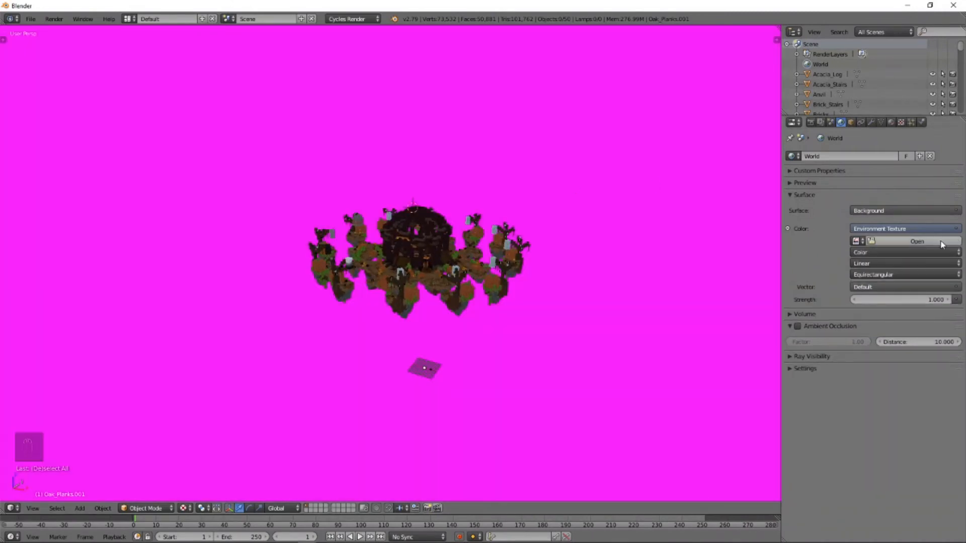
Load sky_1_adjusted.jpg from the Minecraft Environment Skys folder as the world's environment texture
click(942, 244)
click(73, 162)
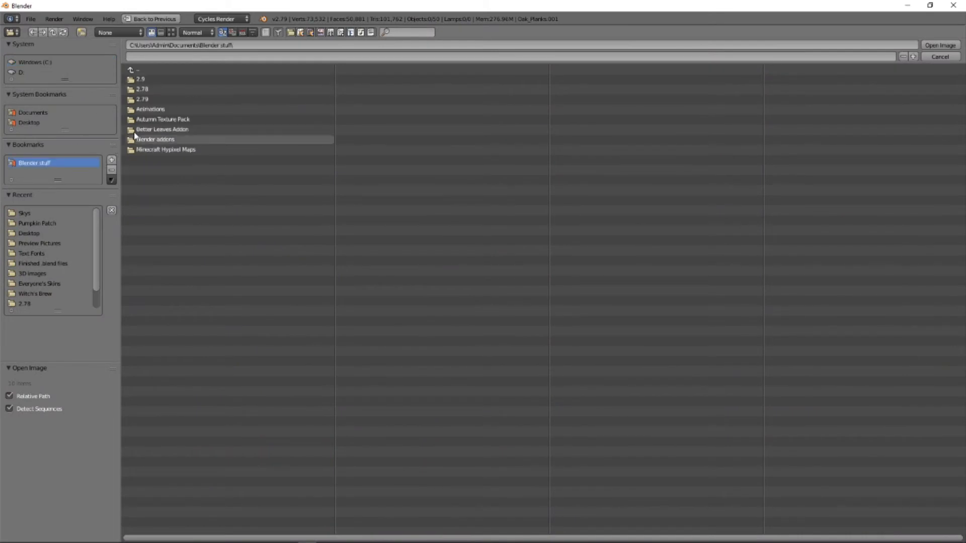
click(143, 99)
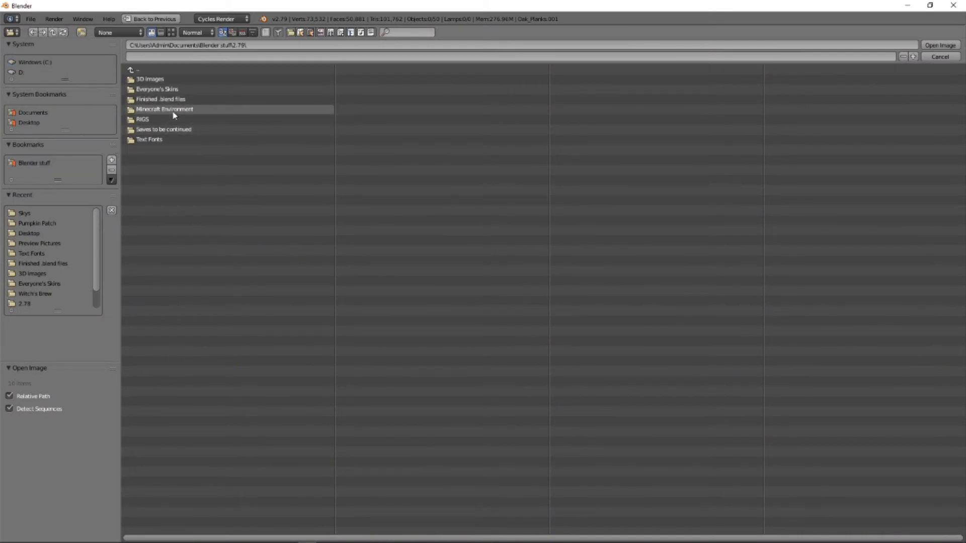
click(173, 110)
click(168, 107)
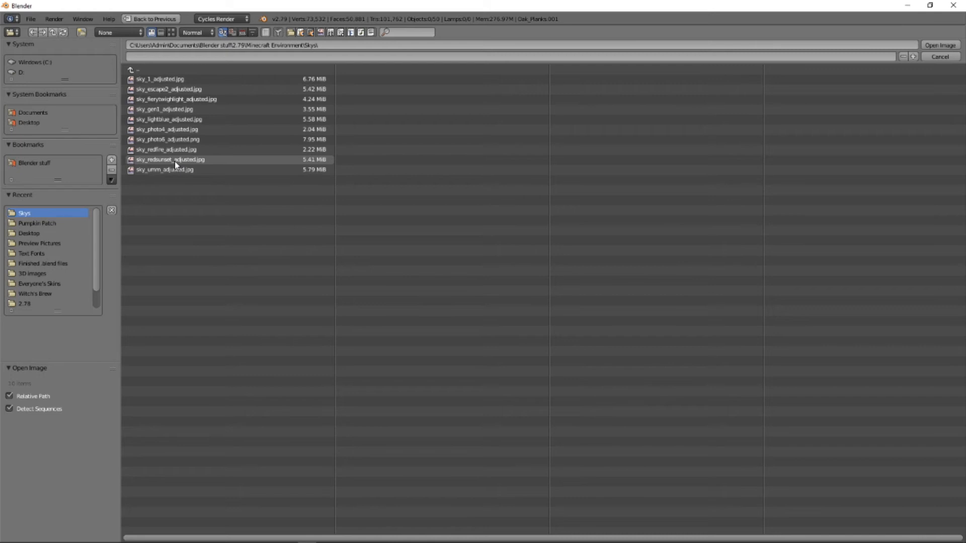
click(171, 32)
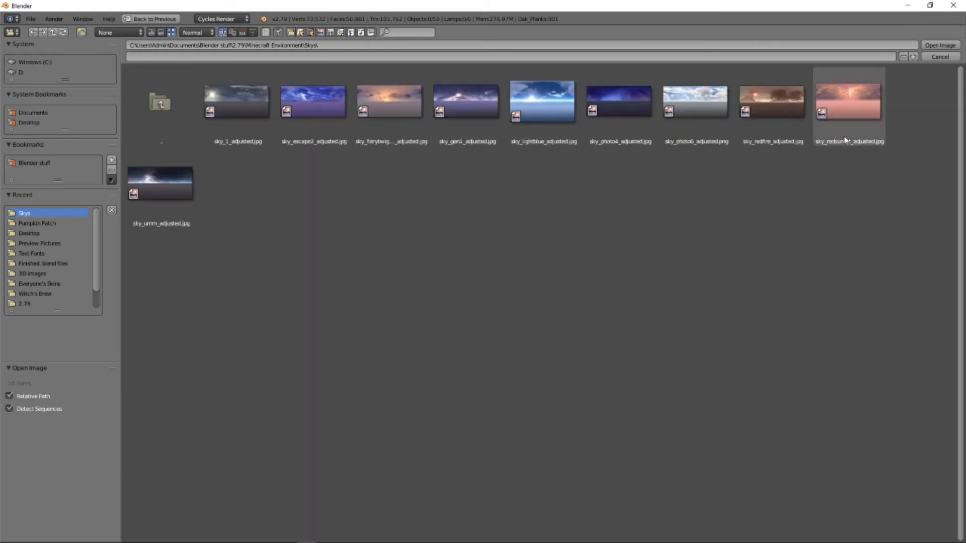
click(237, 140)
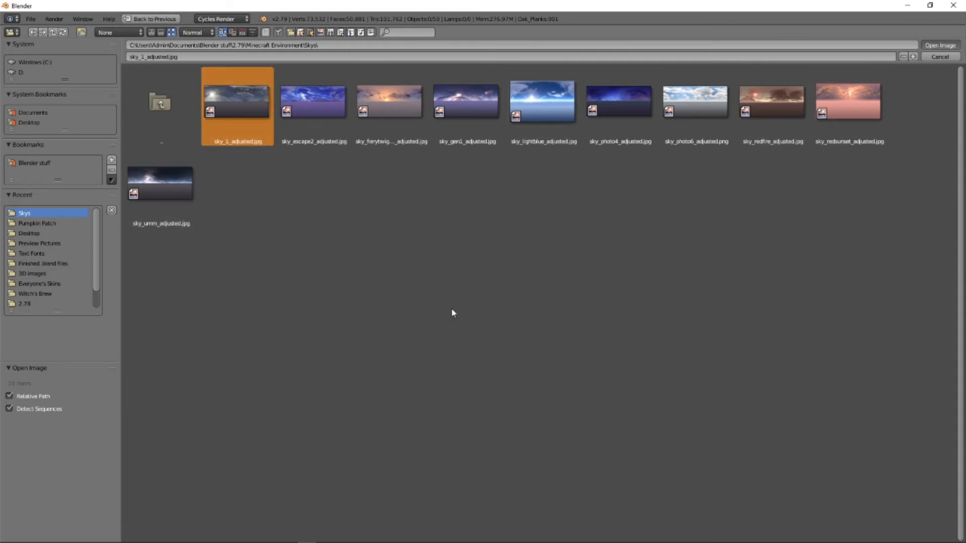
key(Return)
Locate the camera near the grid origin, leave it deselected, and look through it
middle_drag(546, 206, 549, 309)
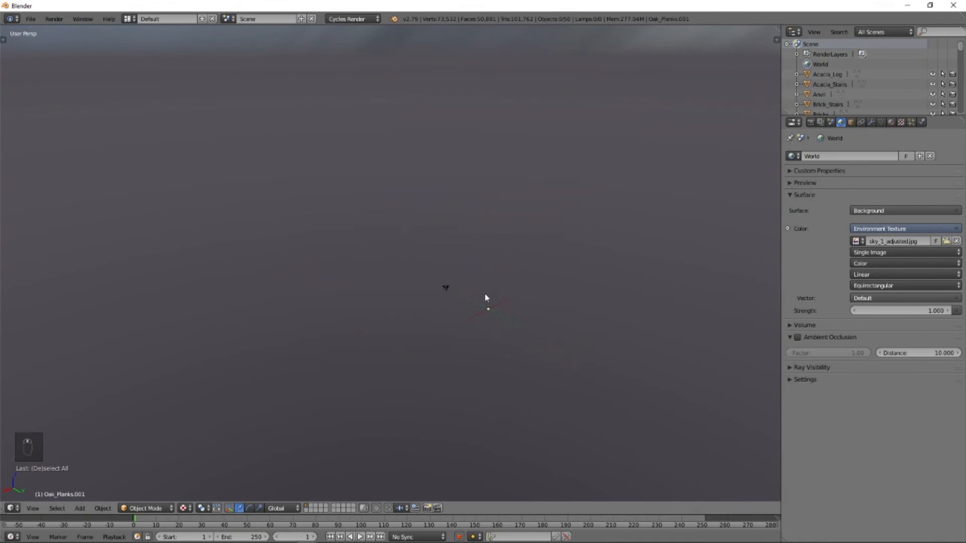
right_click(487, 301)
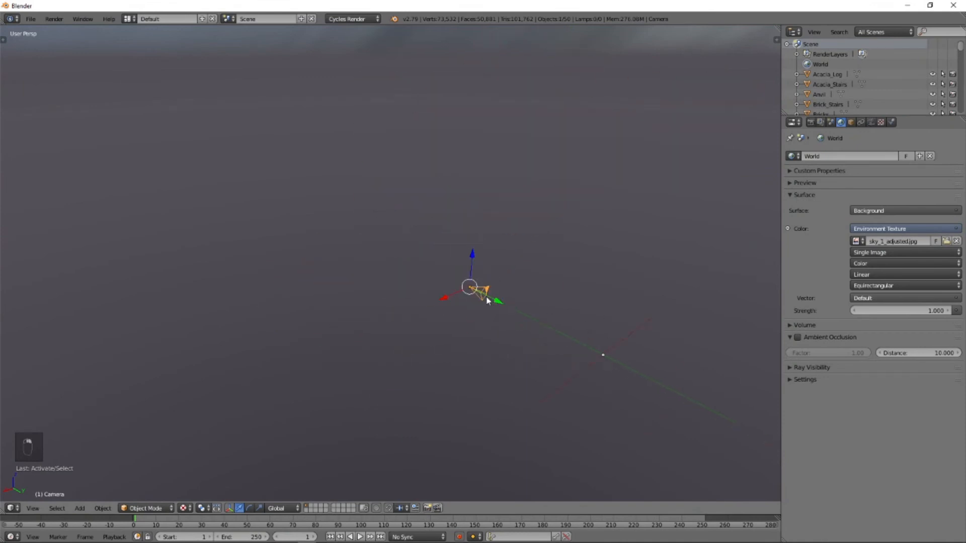
key(a)
middle_drag(548, 327, 440, 338)
key(a)
right_click(373, 276)
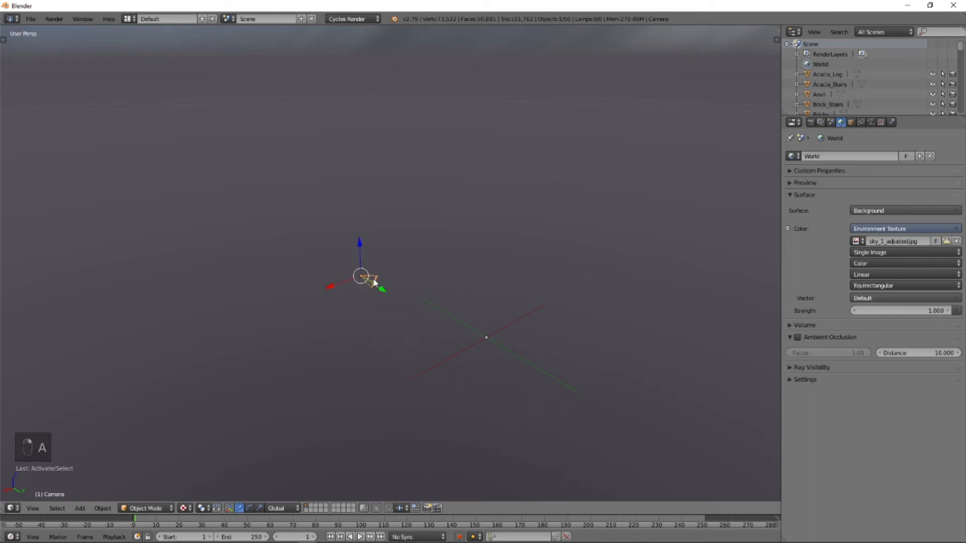
key(a)
key(KP_0)
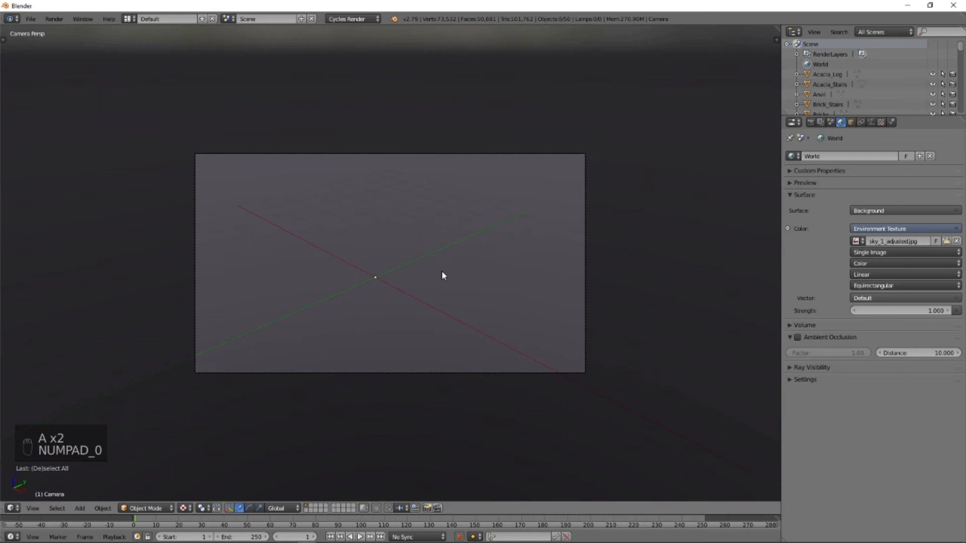
Fly the camera from beneath the map up over the islands until it faces the central domed building's stairs
key(shift+f)
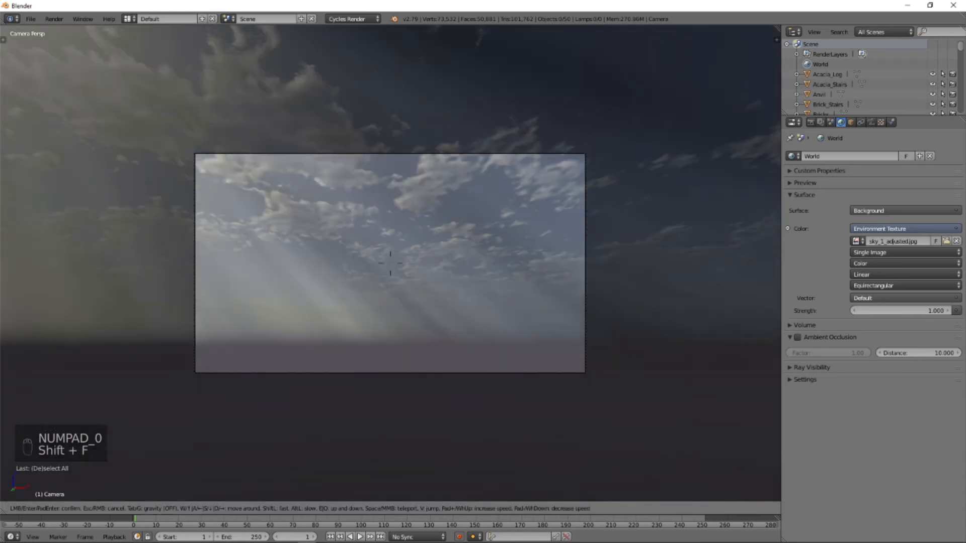
key(w)
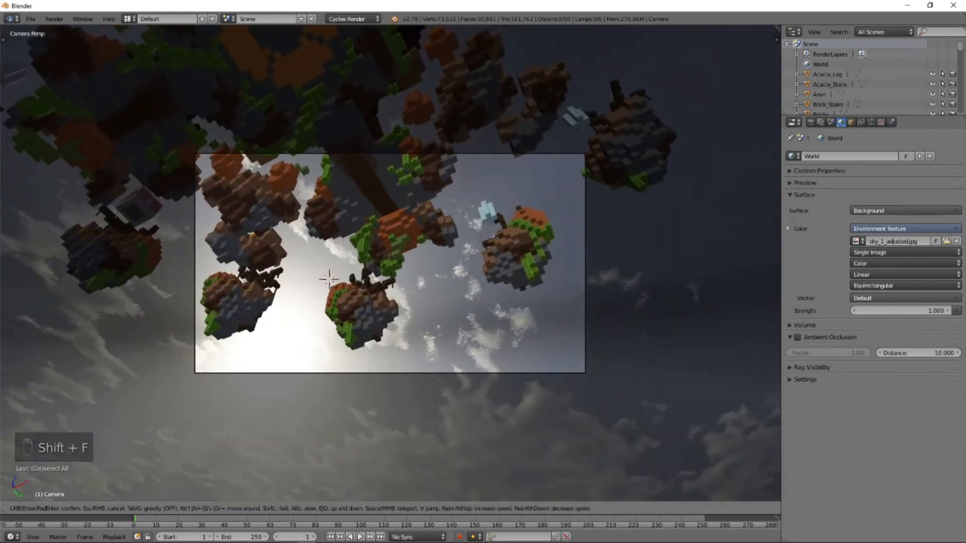
key(d)
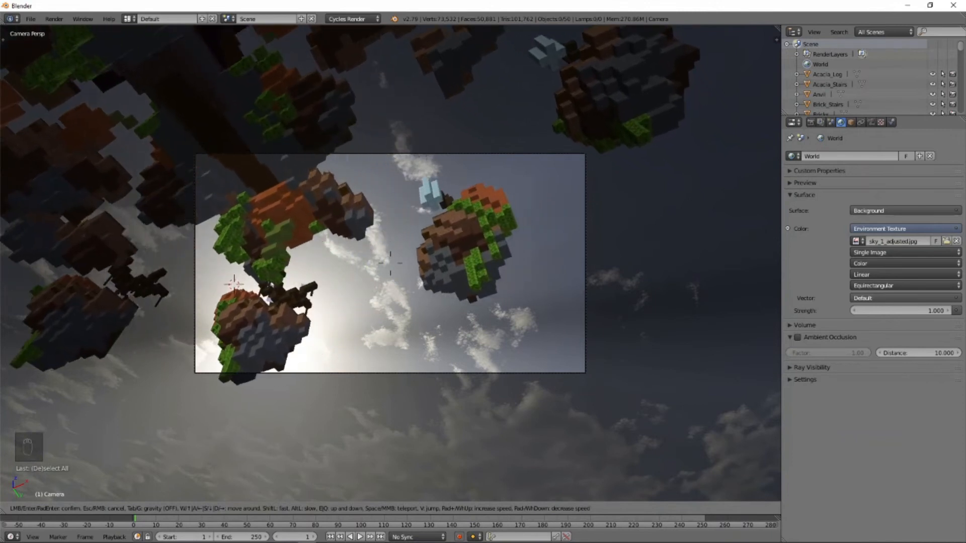
key(w)
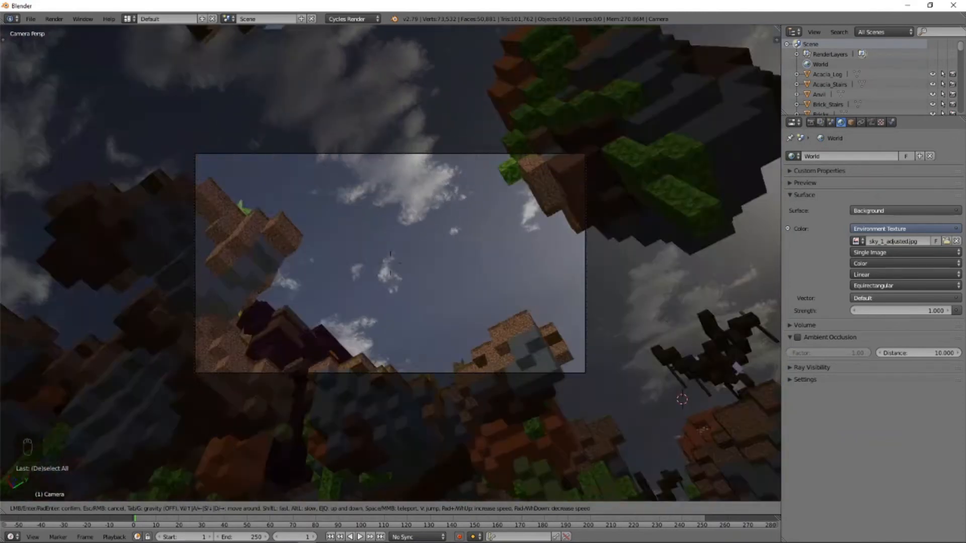
key(w)
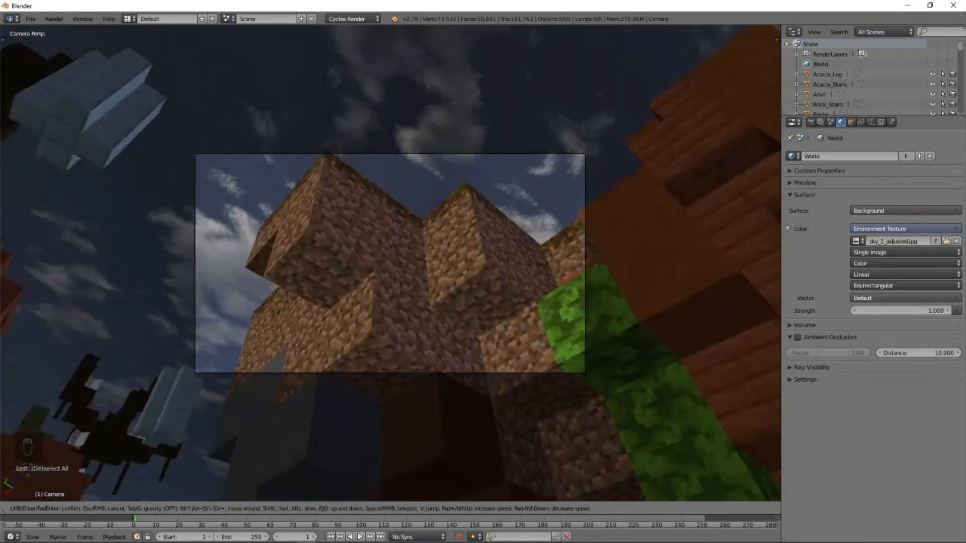
key(e)
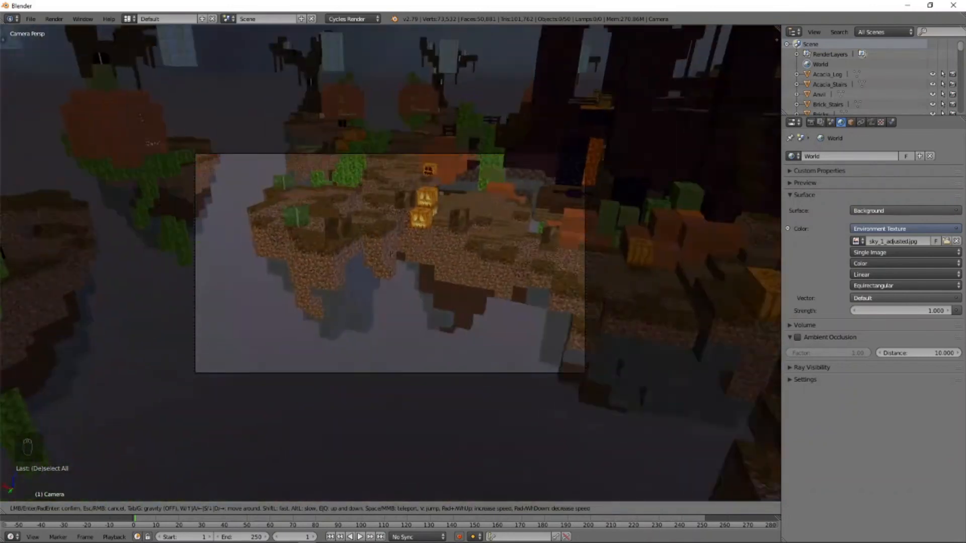
key(d)
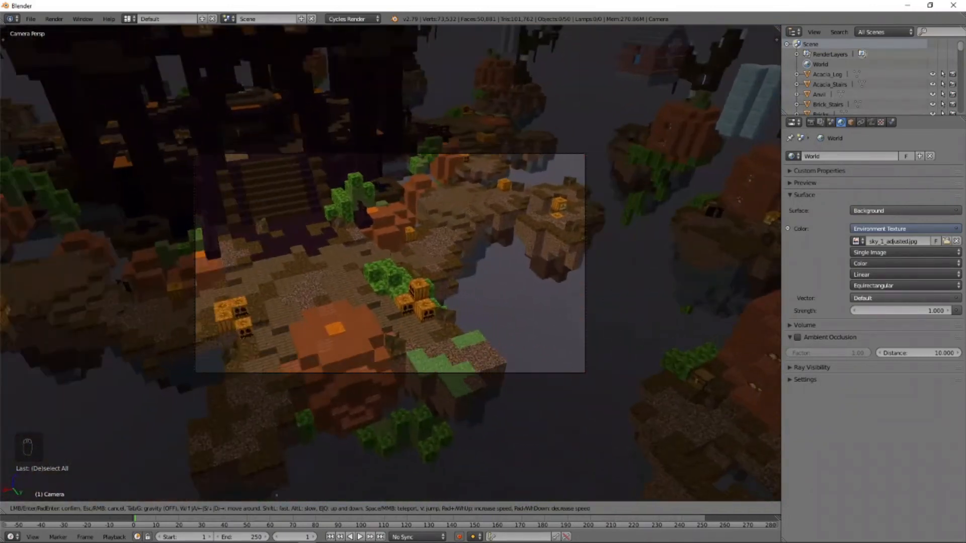
key(d)
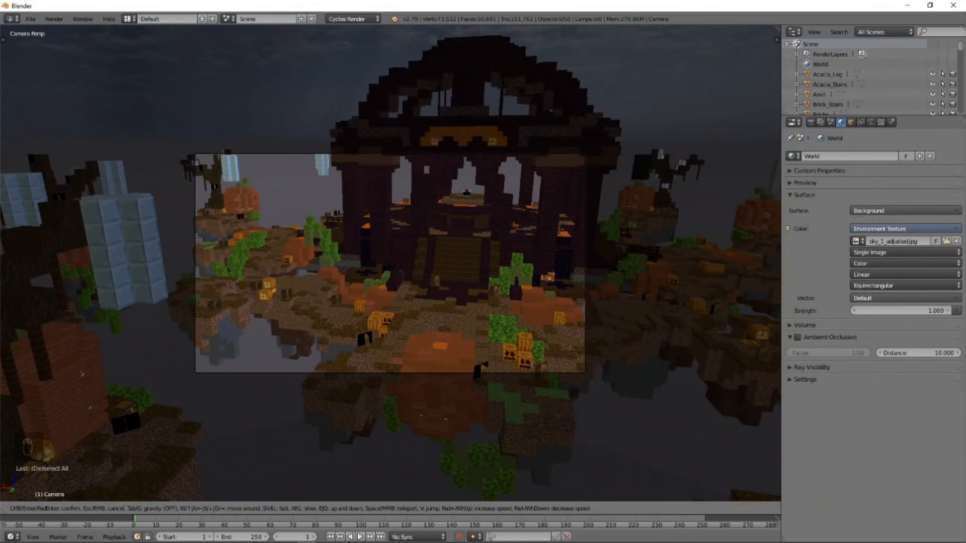
Adjust the flying camera's height, distance and angle in front of the central domed building
key(q)
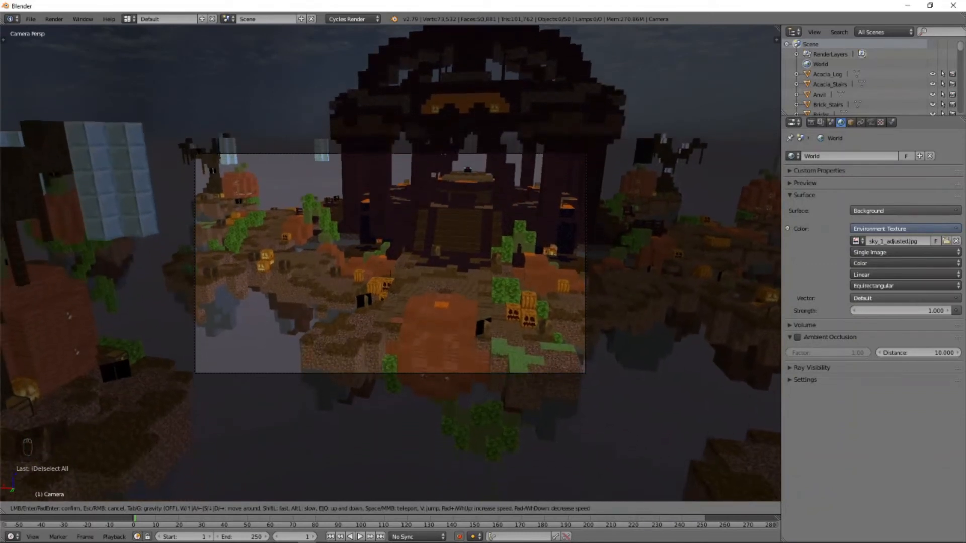
key(q)
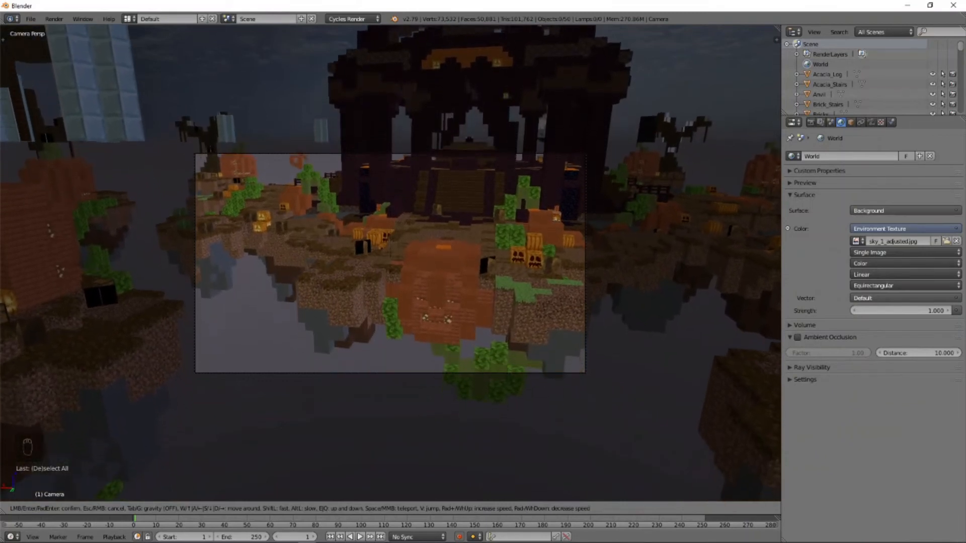
key(e)
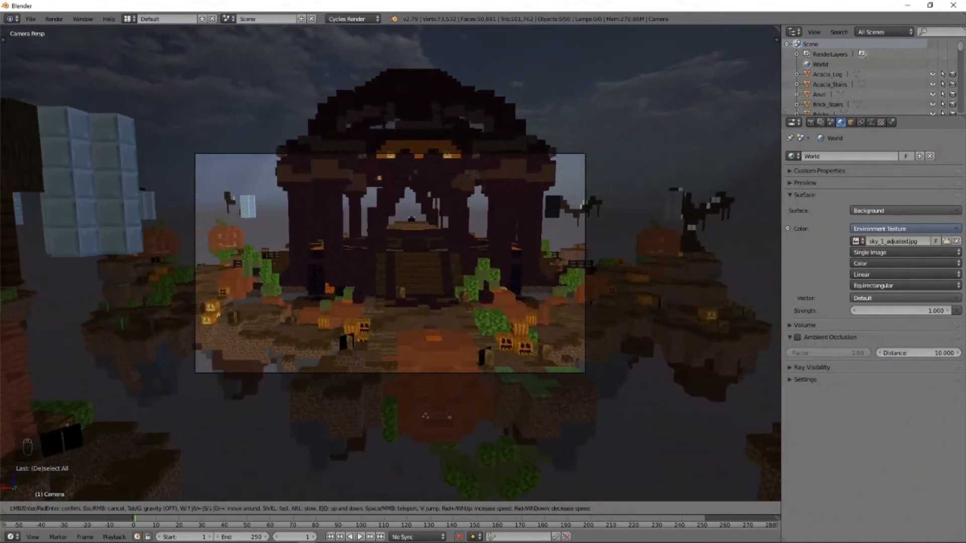
key(s)
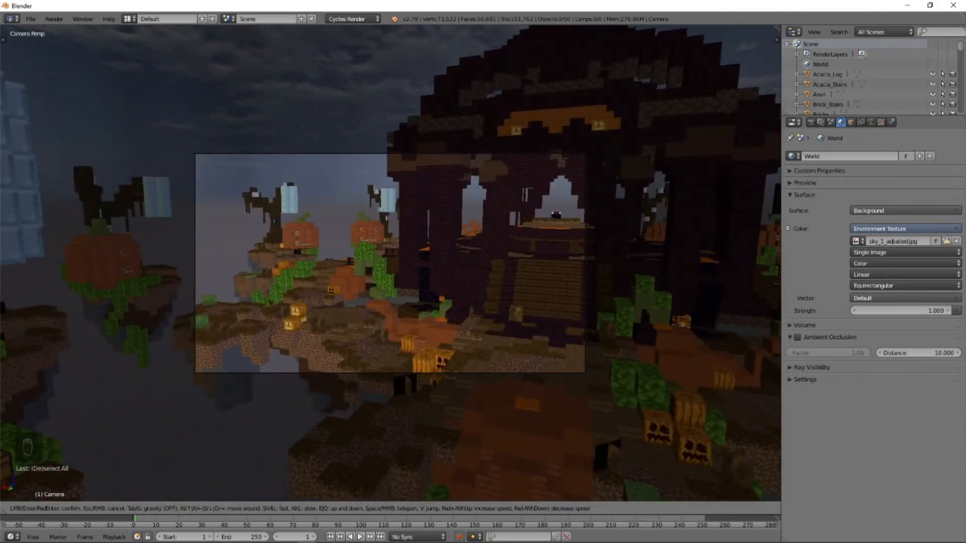
key(s)
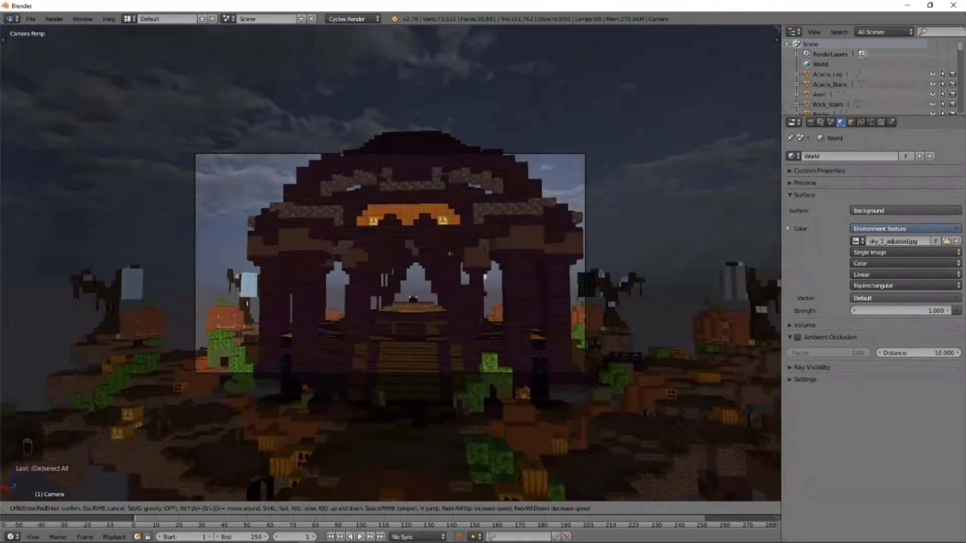
key(w)
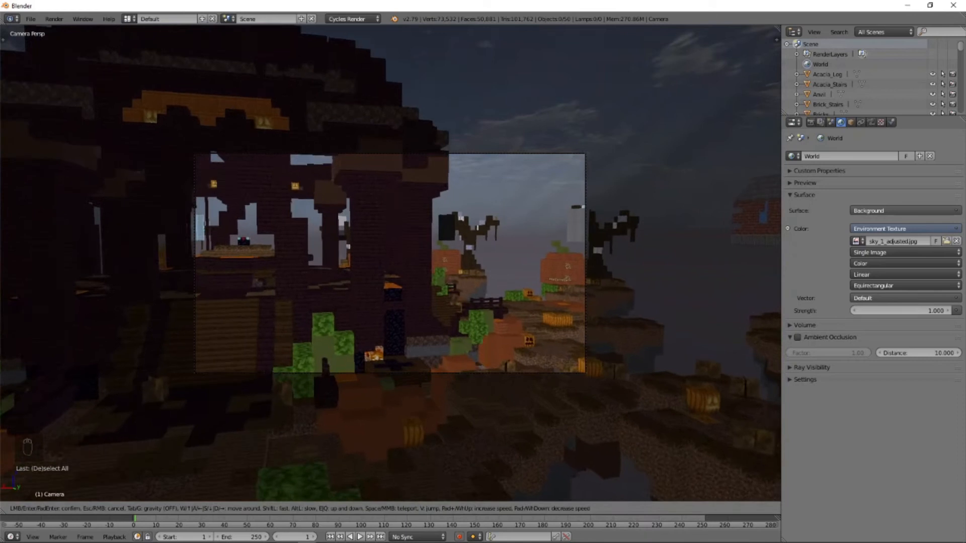
Walk the camera into the dark brick dome and frame the enchanting table between two pillars
key(w)
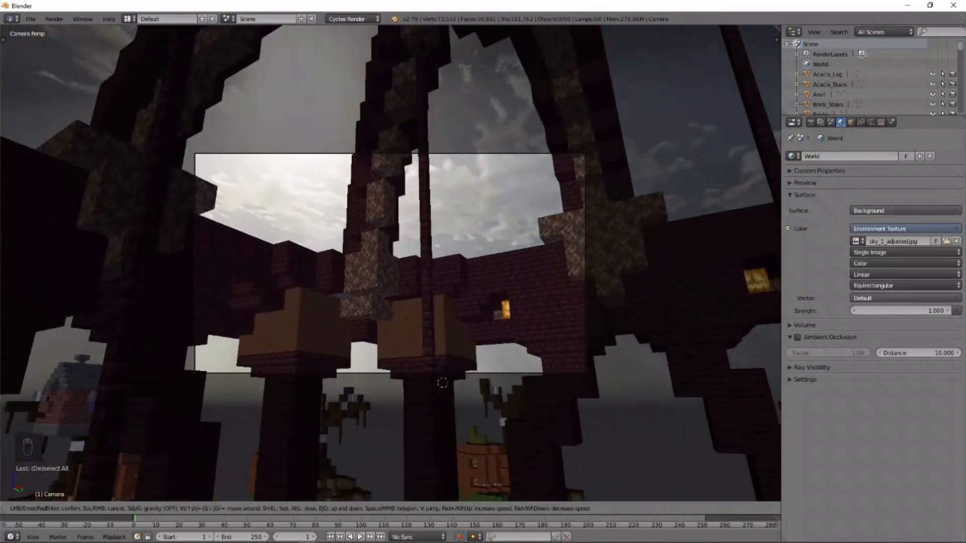
key(s)
key(d)
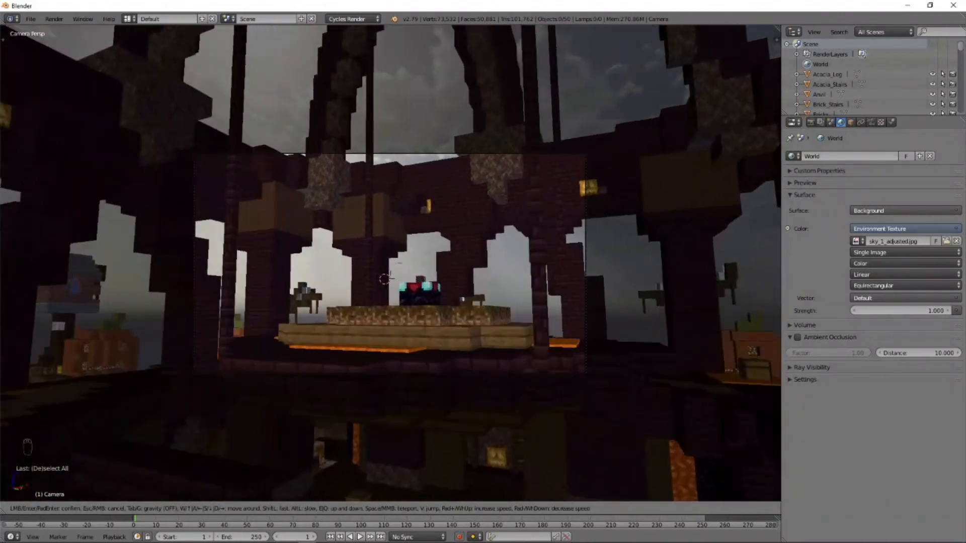
key(s)
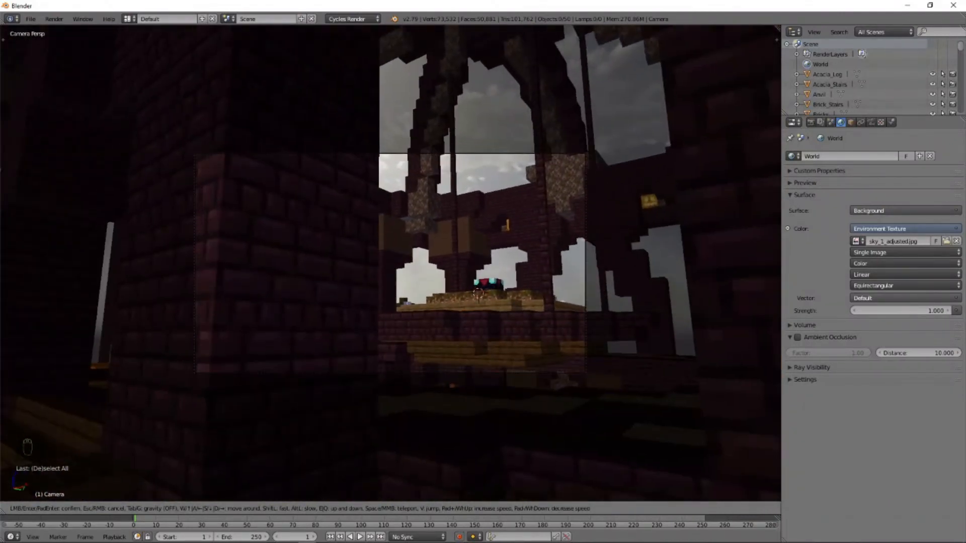
key(a)
key(d)
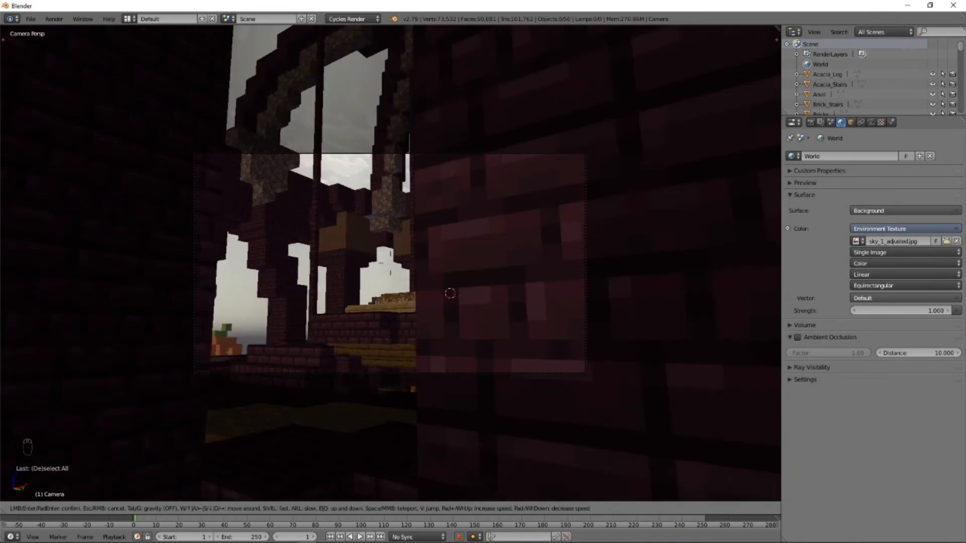
key(a)
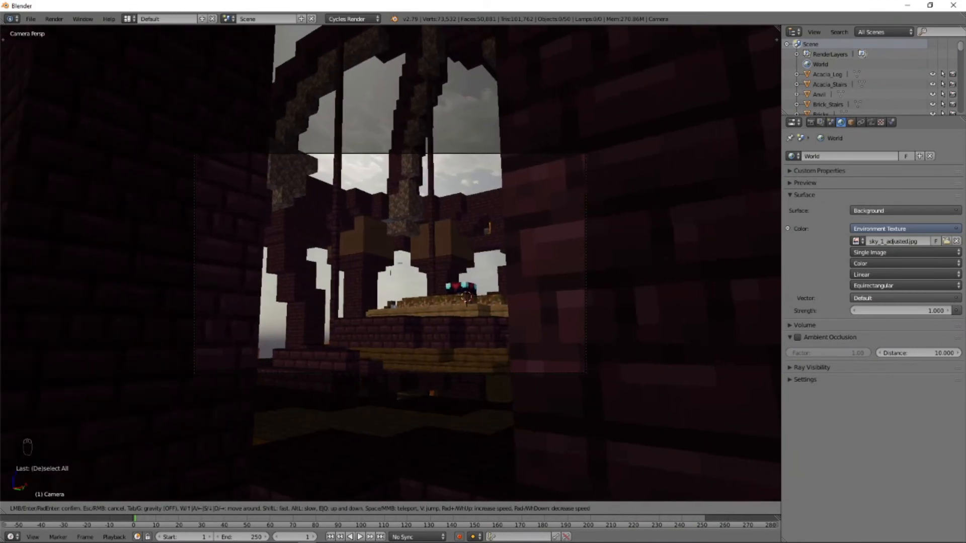
key(q)
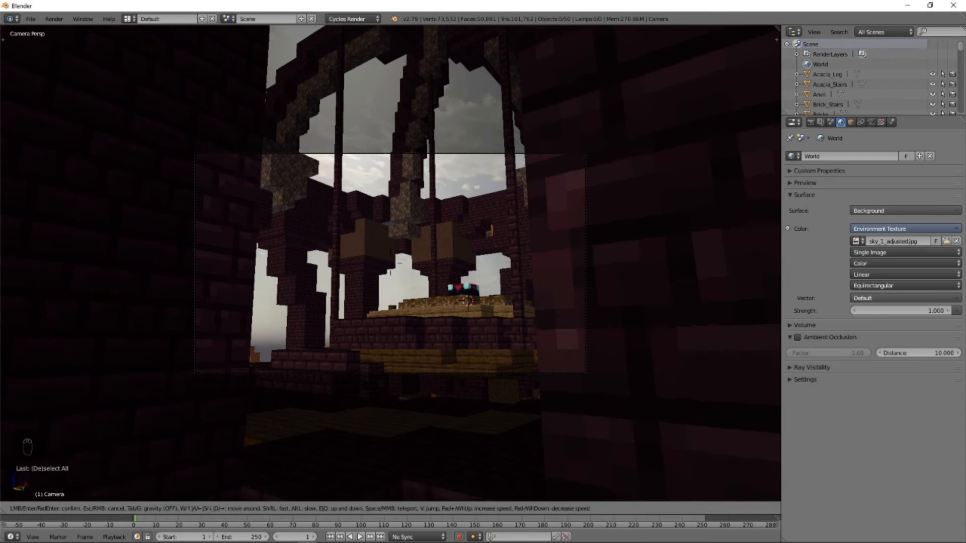
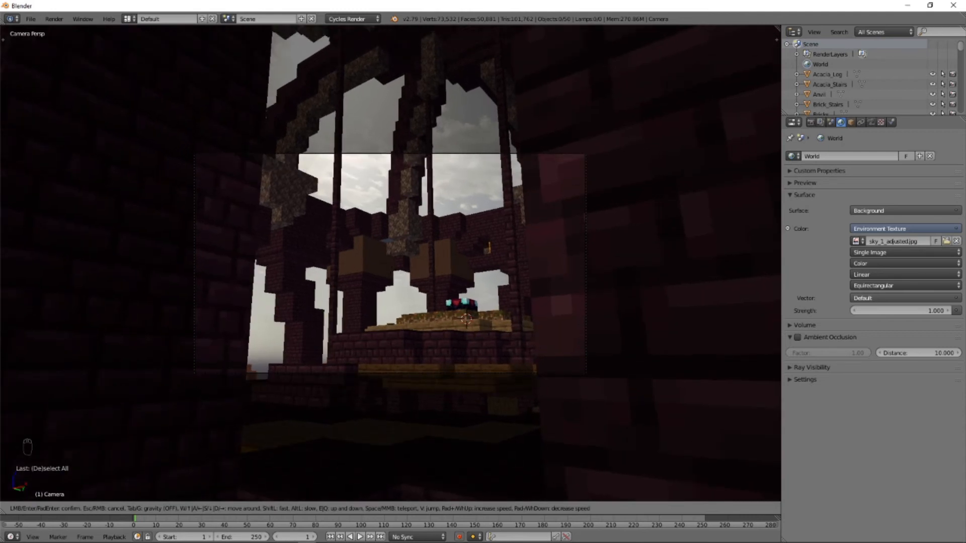
Reposition the camera beside the chest with the enchanting table in frame, set it there, and check the shot against the outside view
key(d)
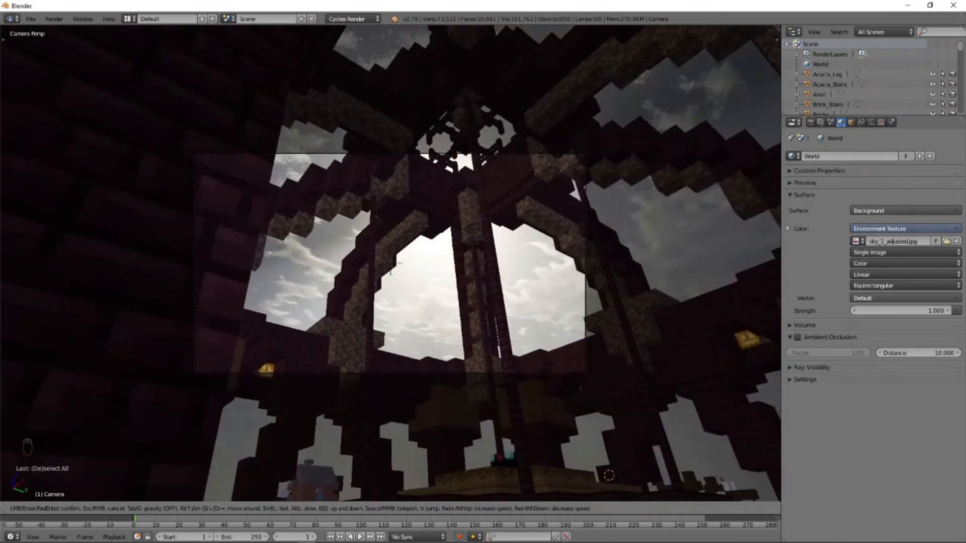
key(q)
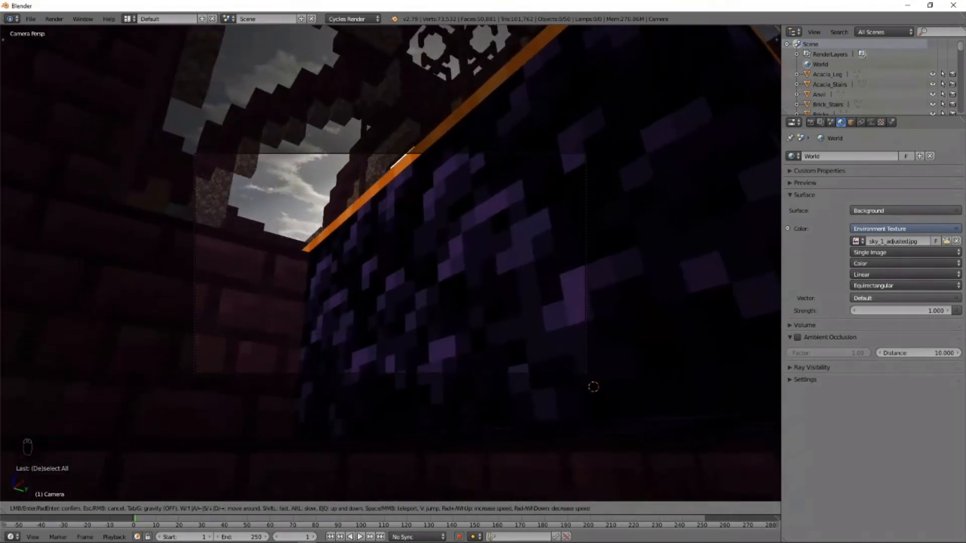
key(e)
key(d)
key(a)
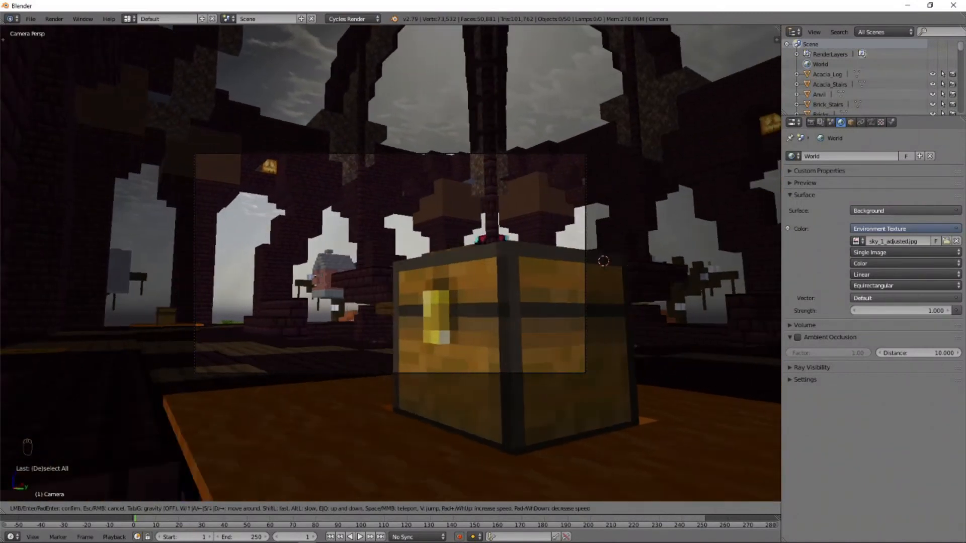
key(a)
key(a)
key(a)
click(392, 265)
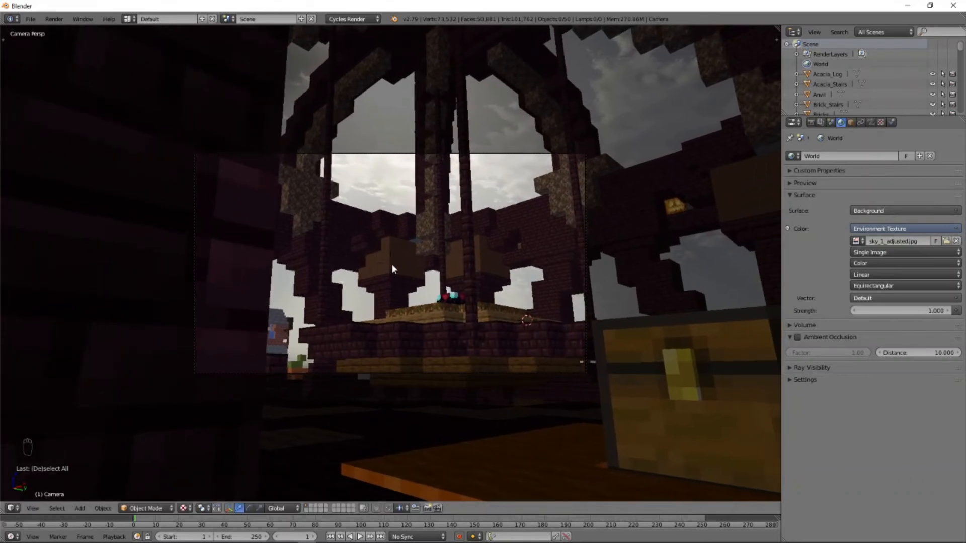
key(KP_0)
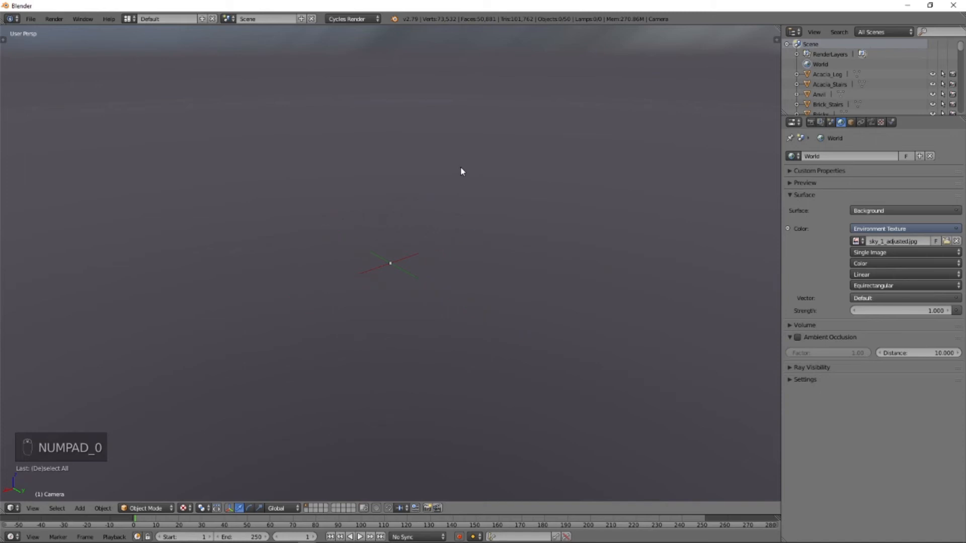
key(KP_0)
key(KP_0)
key(KP_0)
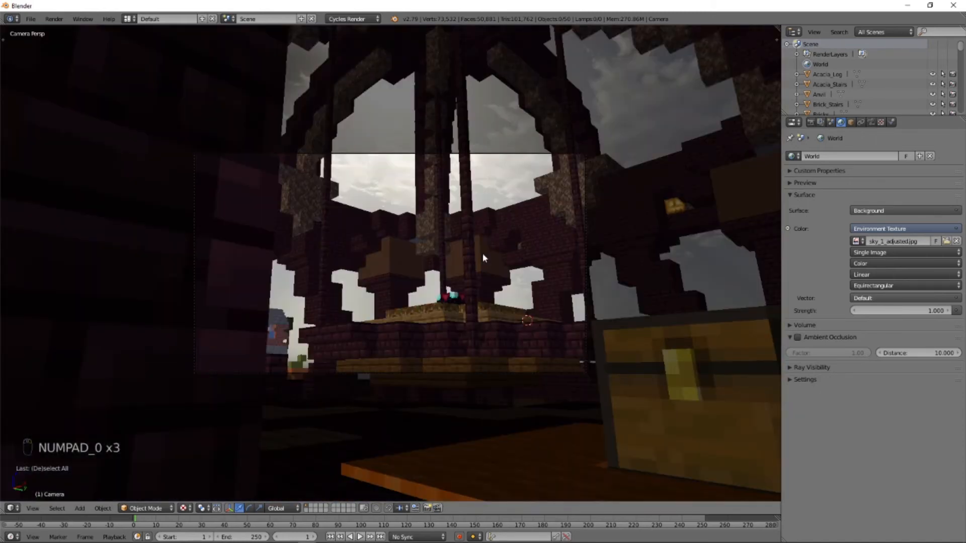
Undo the layer switch and the camera placement inside the dome
key(0)
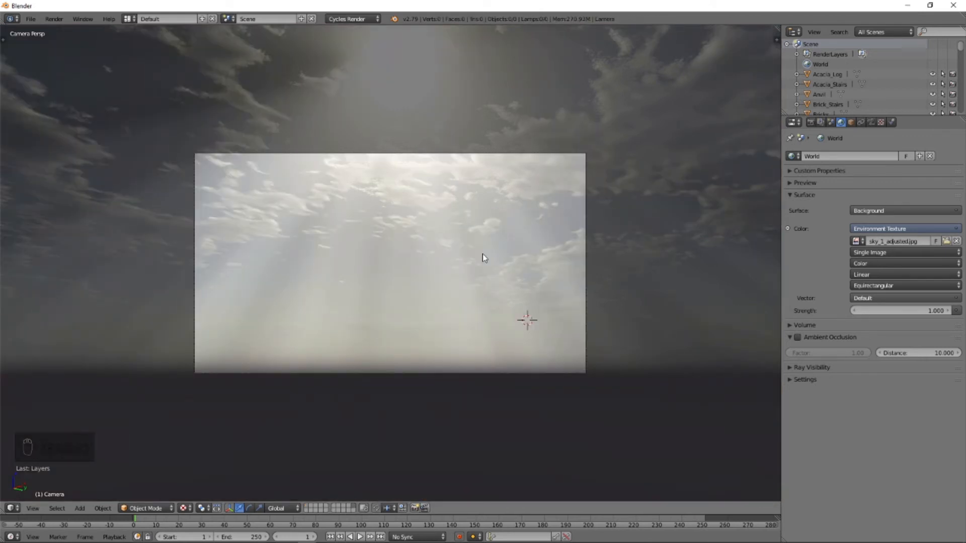
key(ctrl+z)
key(ctrl+z)
key(ctrl+z)
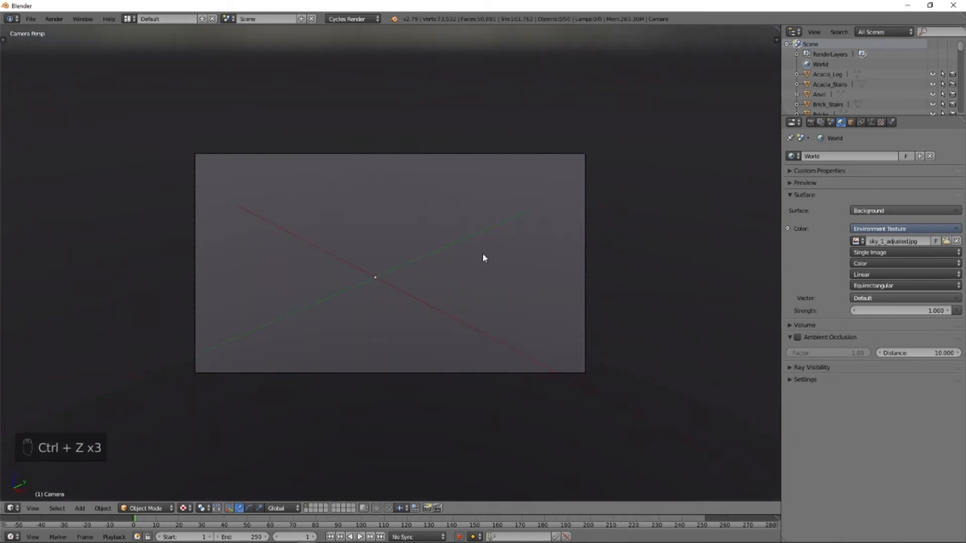
key(ctrl+z)
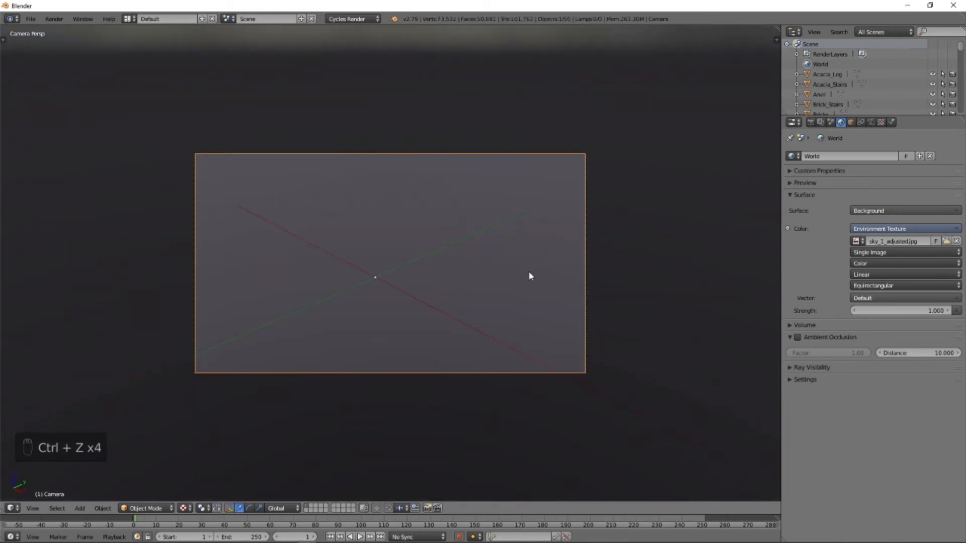
Deselect everything, walk the camera out among the floating islands, and set it facing the pumpkin house with the hanging vines
key(a)
key(shift+f)
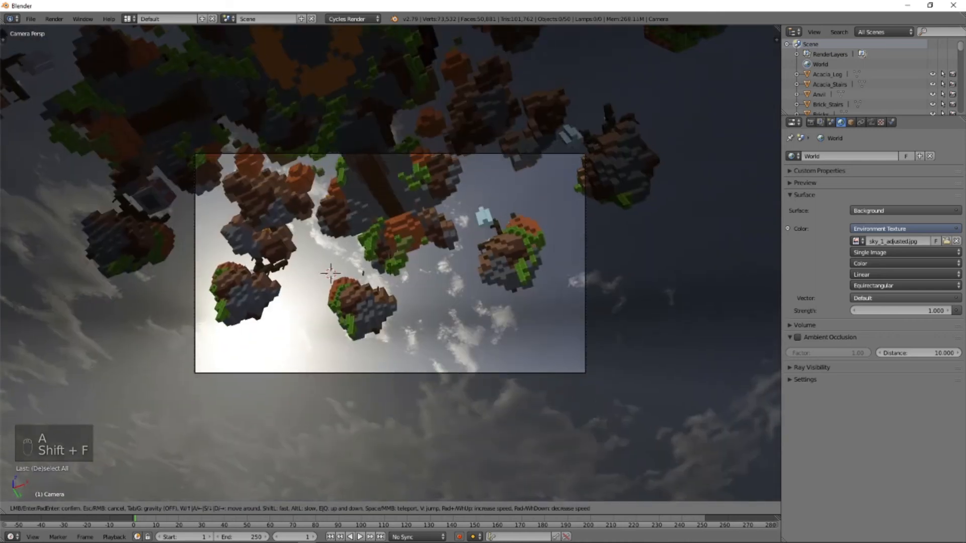
key(w)
key(w)
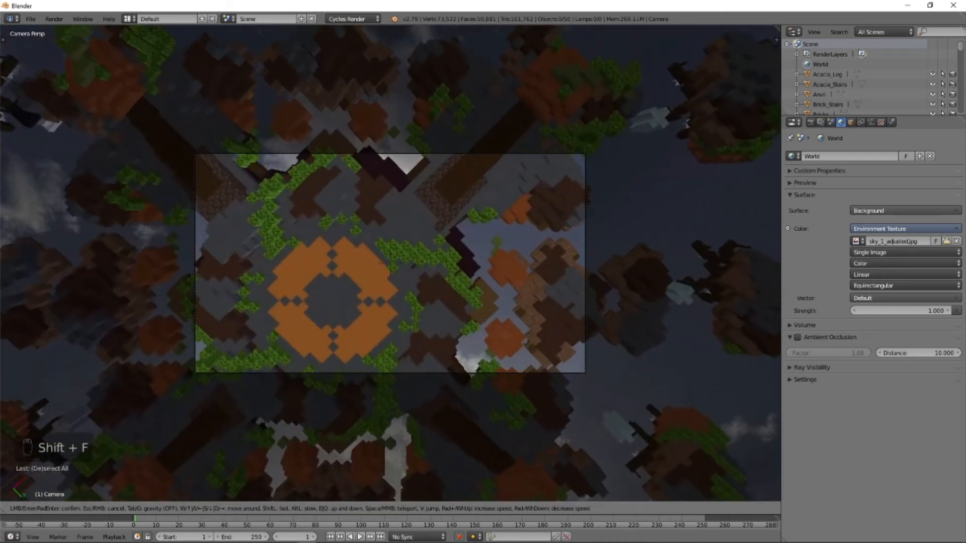
key(w)
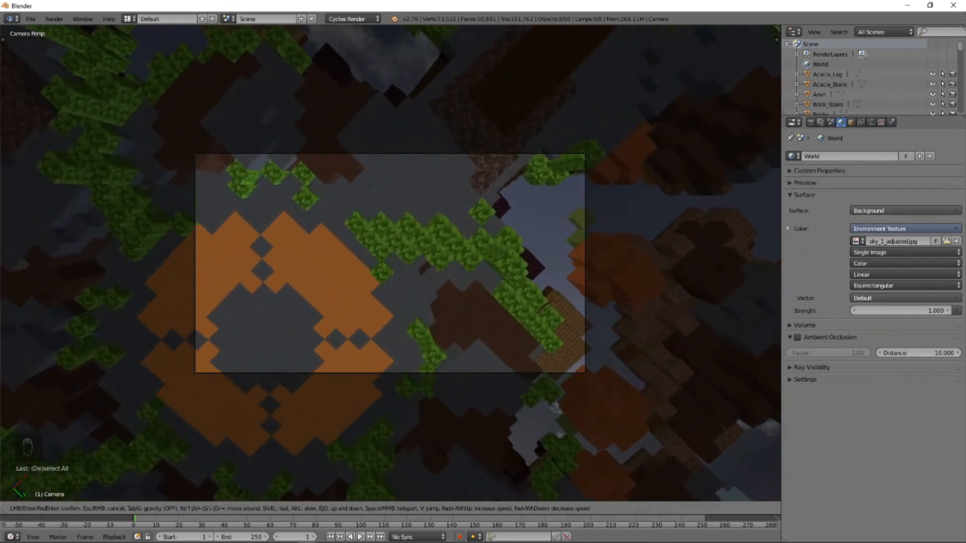
key(w)
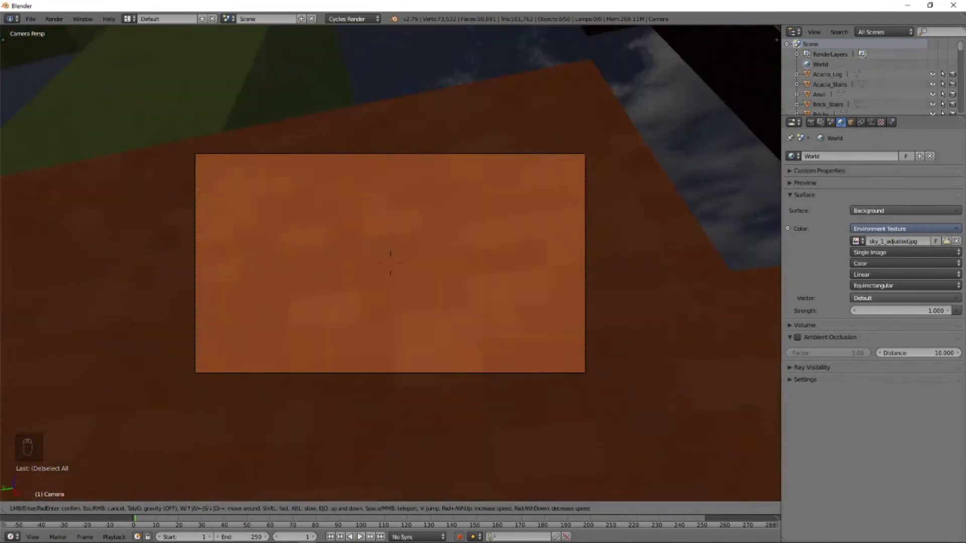
key(w)
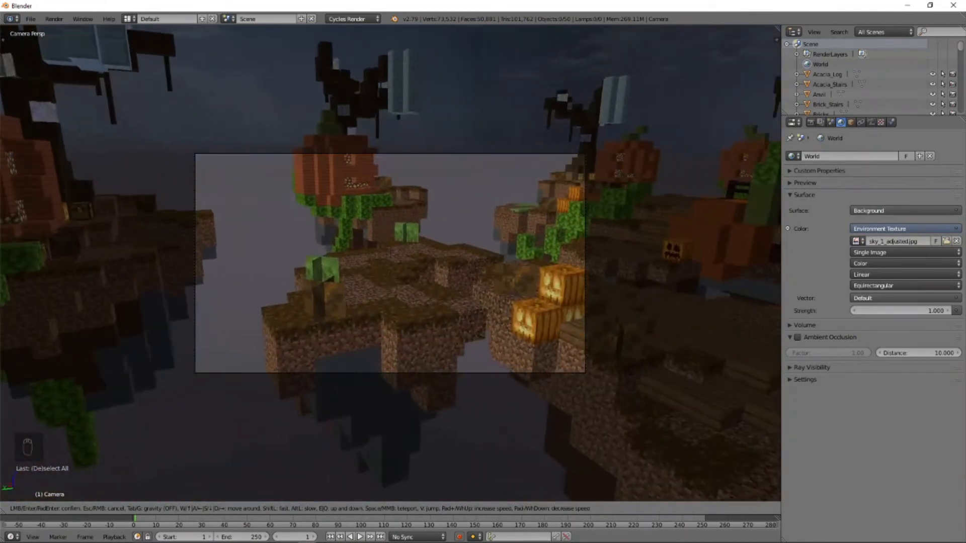
key(q)
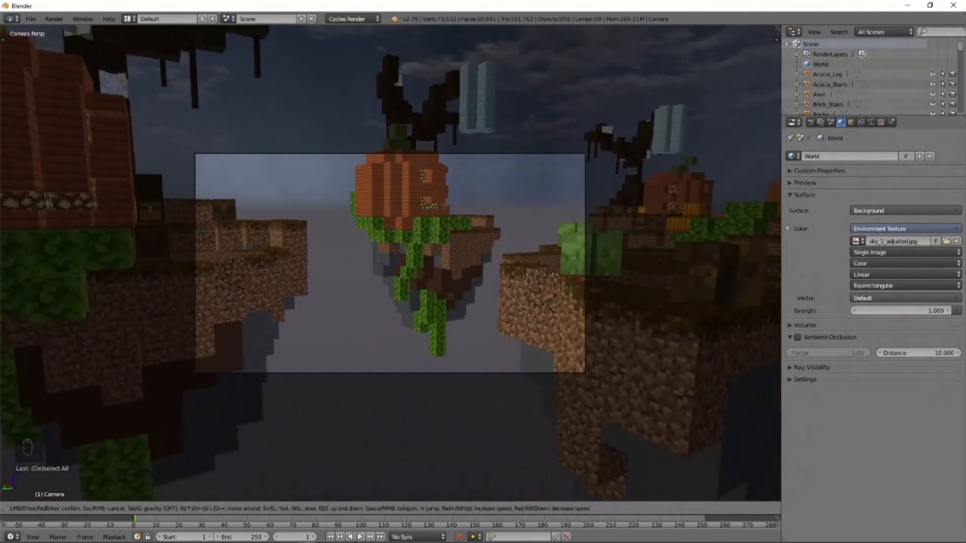
click(391, 266)
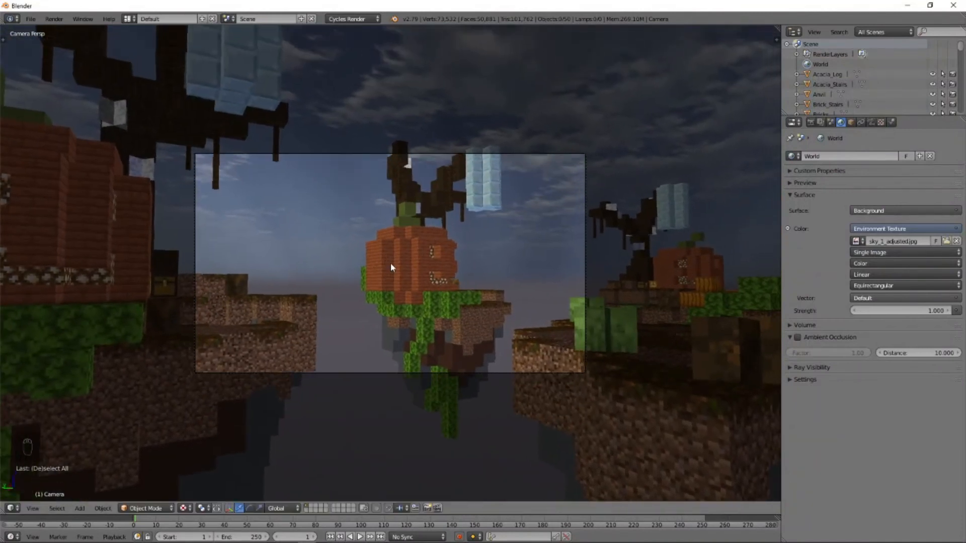
Leave the camera view, frame the whole map, and examine the ring of islands from above with nothing selected
key(KP_0)
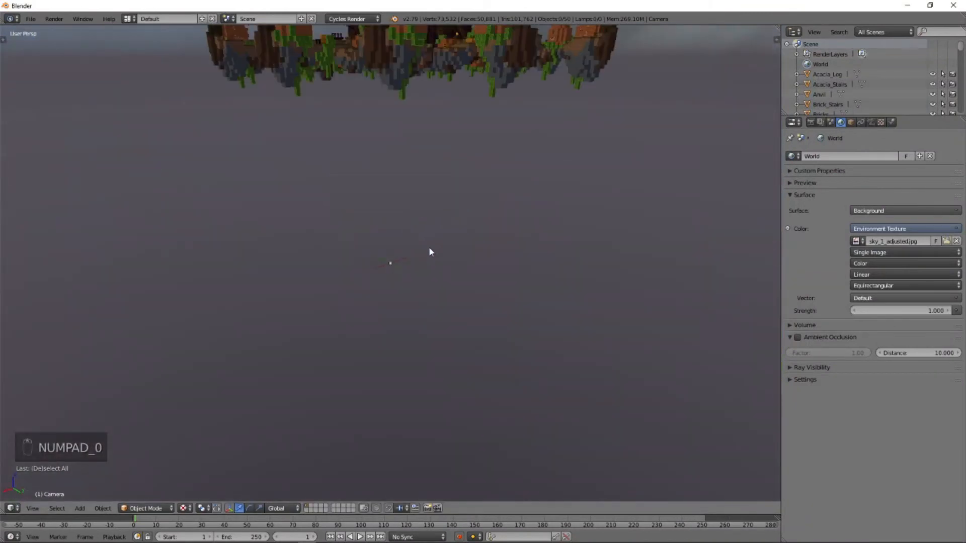
key(a)
key(a)
key(f)
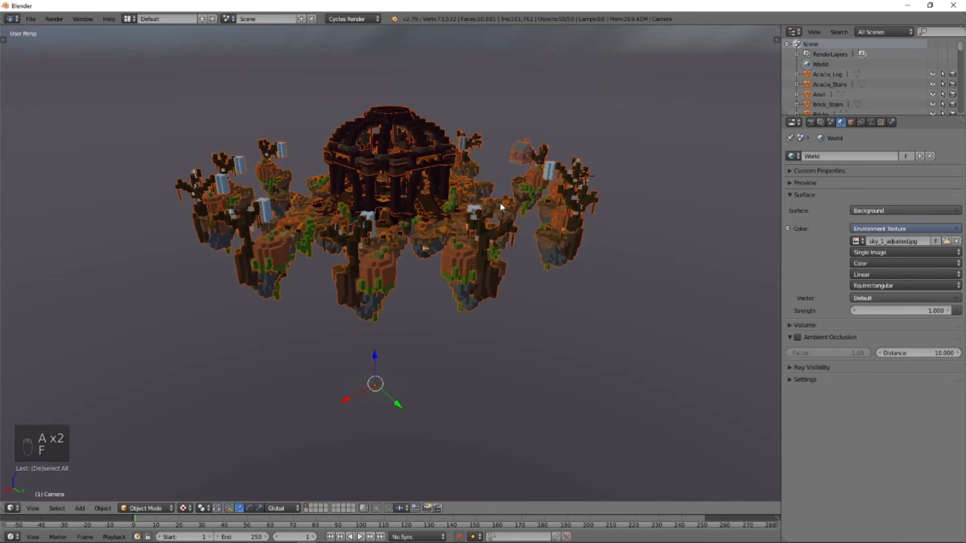
key(a)
middle_drag(516, 217, 350, 286)
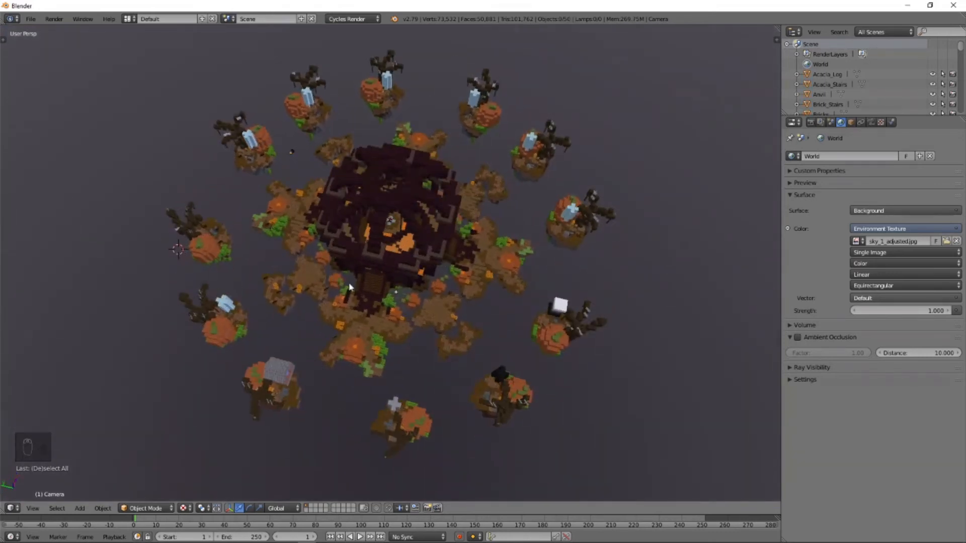
Select the camera by its frame and focus the outside view on it to examine its placement among the islands
key(KP_0)
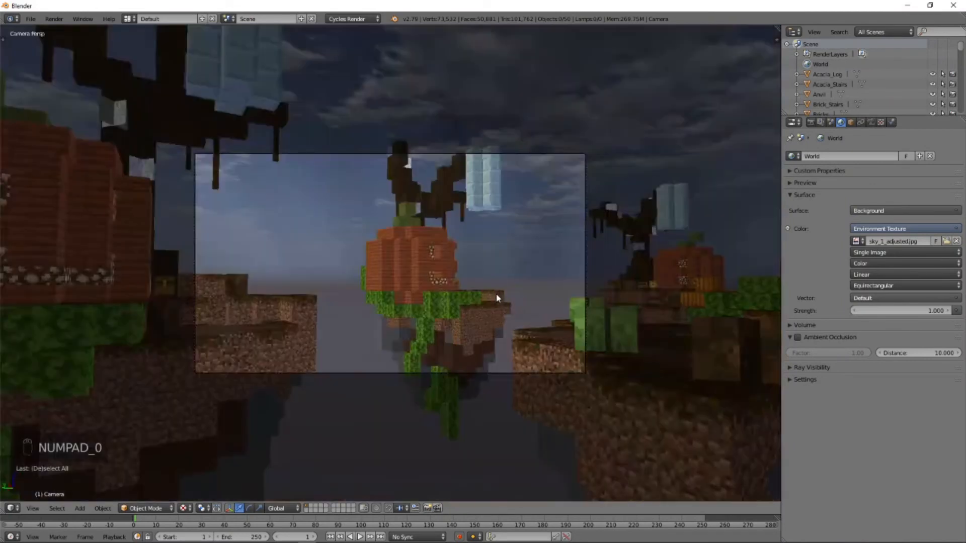
right_click(587, 176)
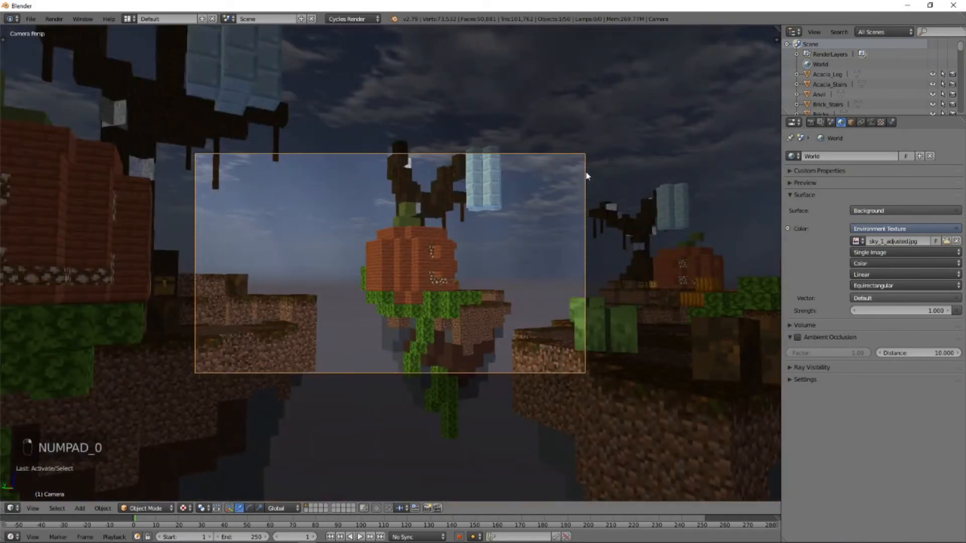
scroll(535, 216, up, 1)
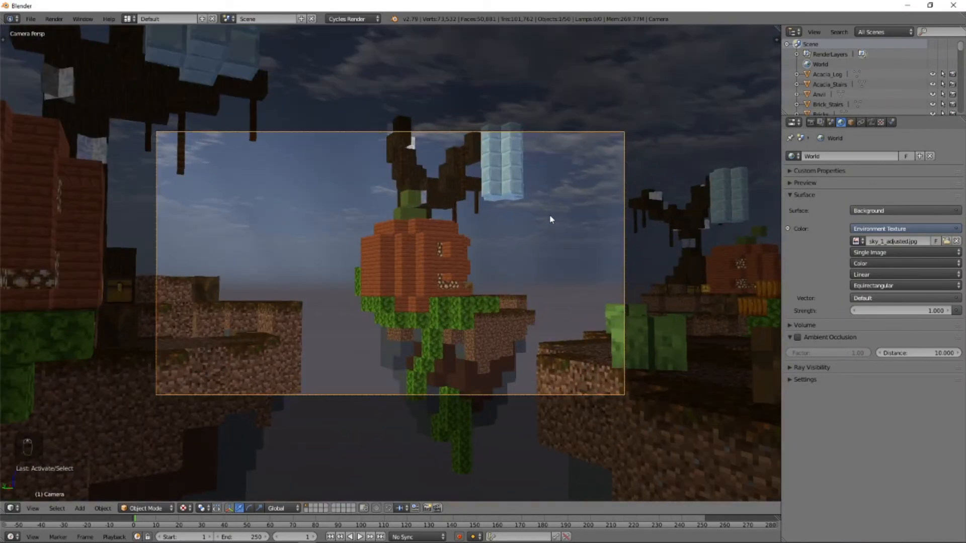
key(KP_0)
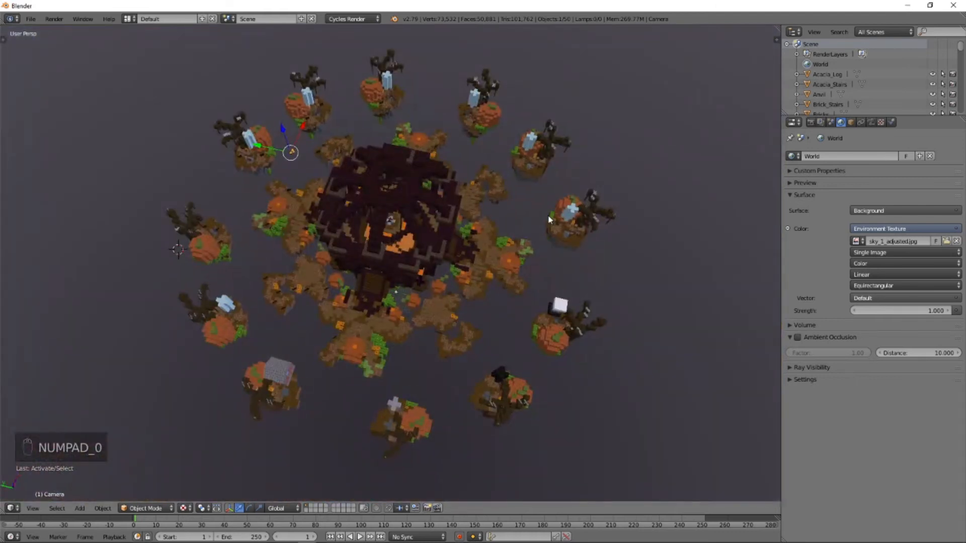
key(f)
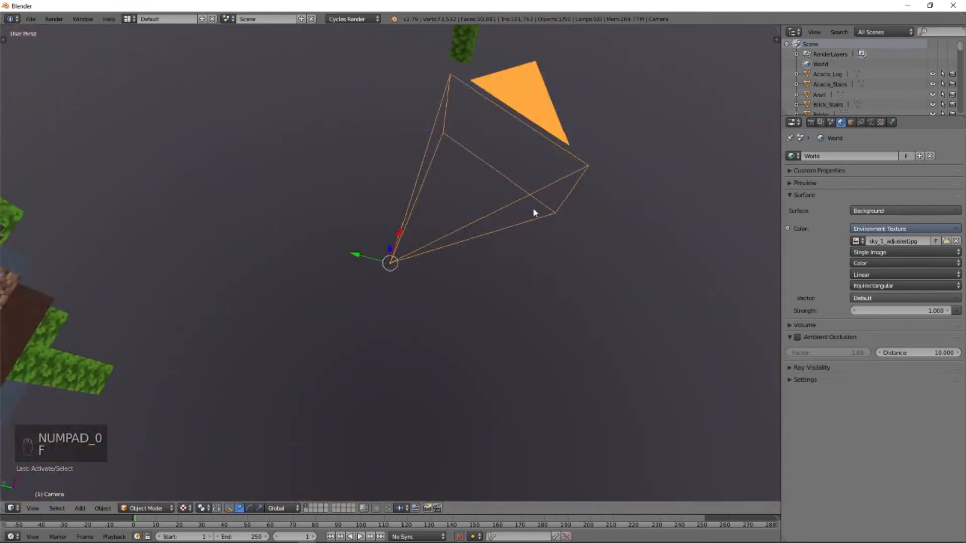
scroll(487, 309, down, 2)
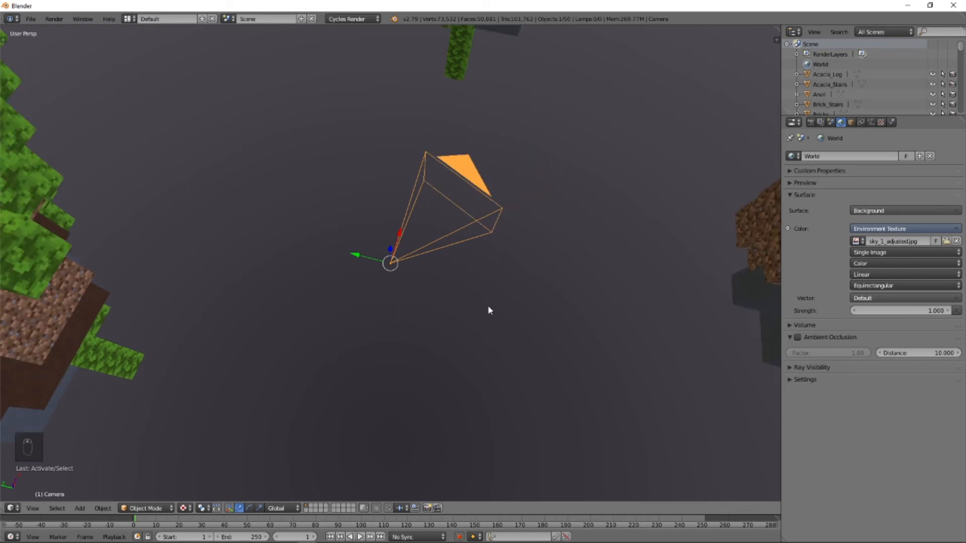
scroll(547, 287, down, 4)
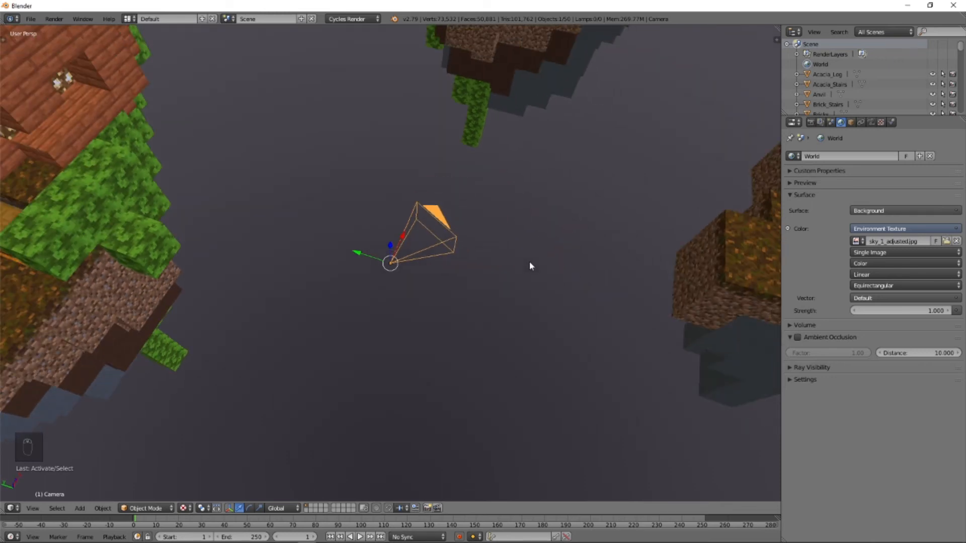
middle_drag(493, 268, 550, 203)
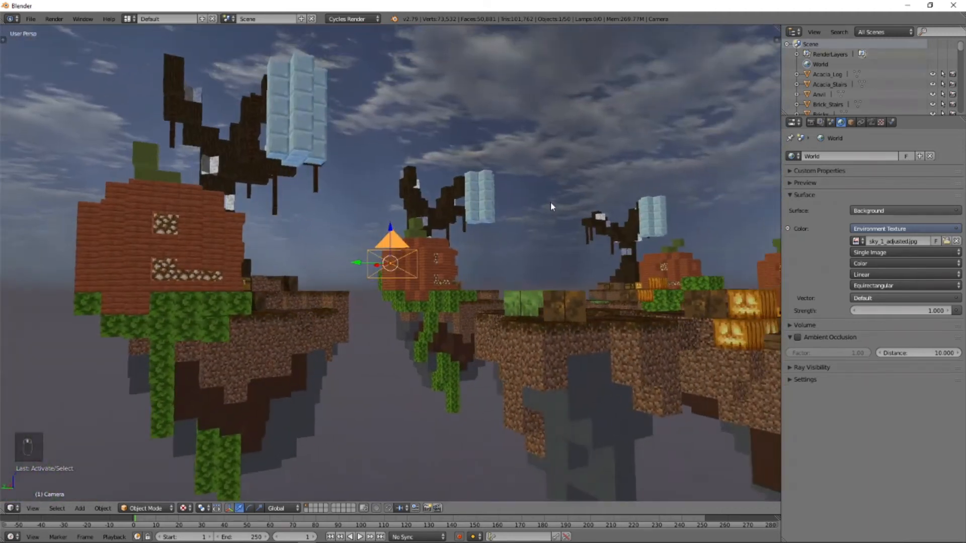
scroll(494, 278, up, 5)
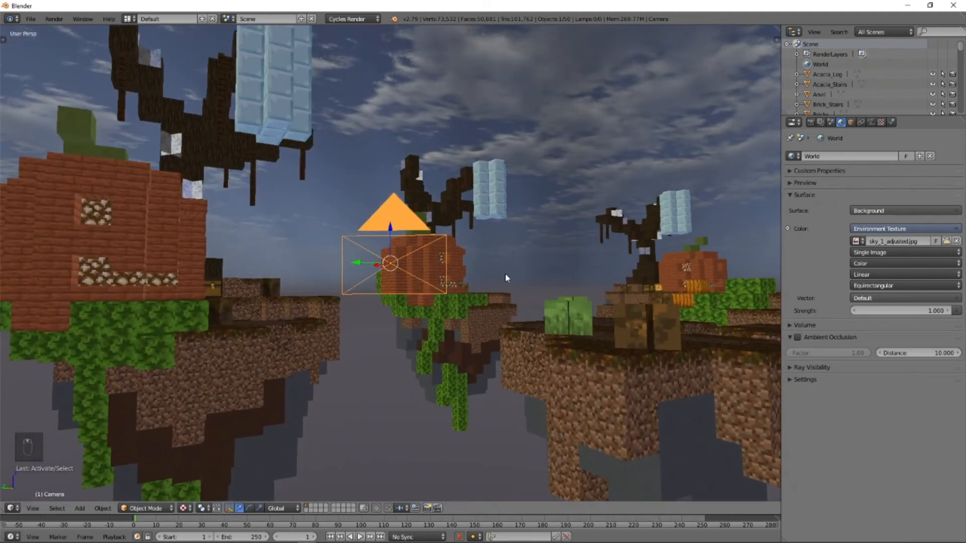
Check the view navigation options in the user preferences' input settings and close the preferences
scroll(509, 273, down, 5)
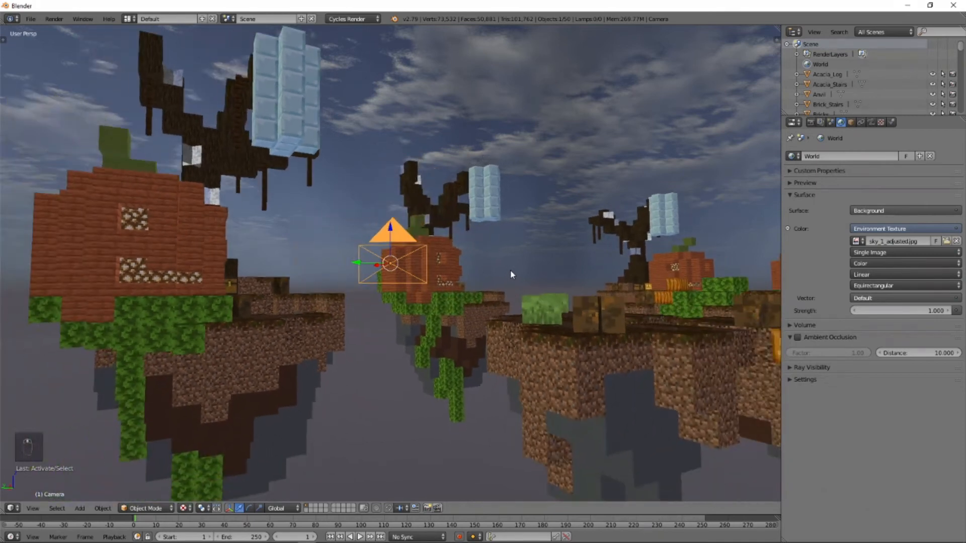
click(31, 19)
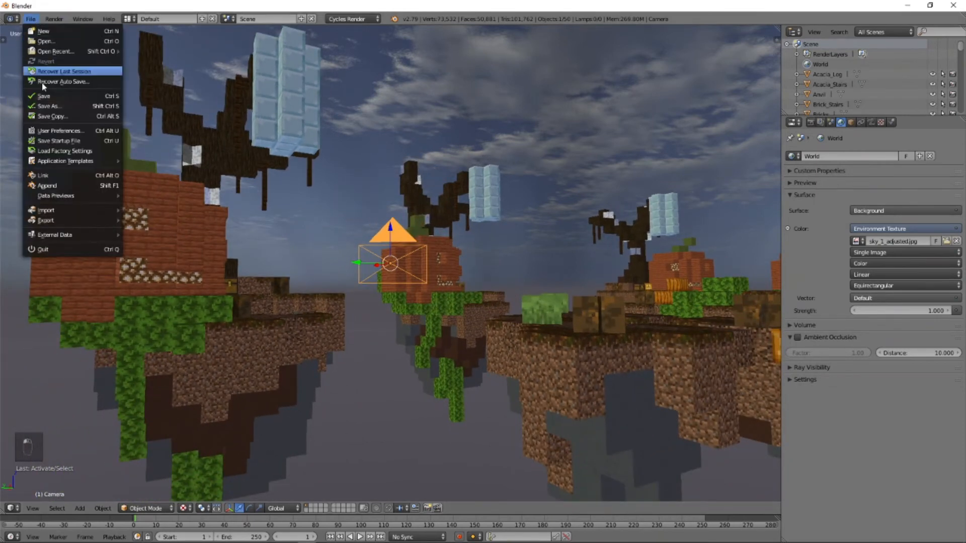
click(59, 131)
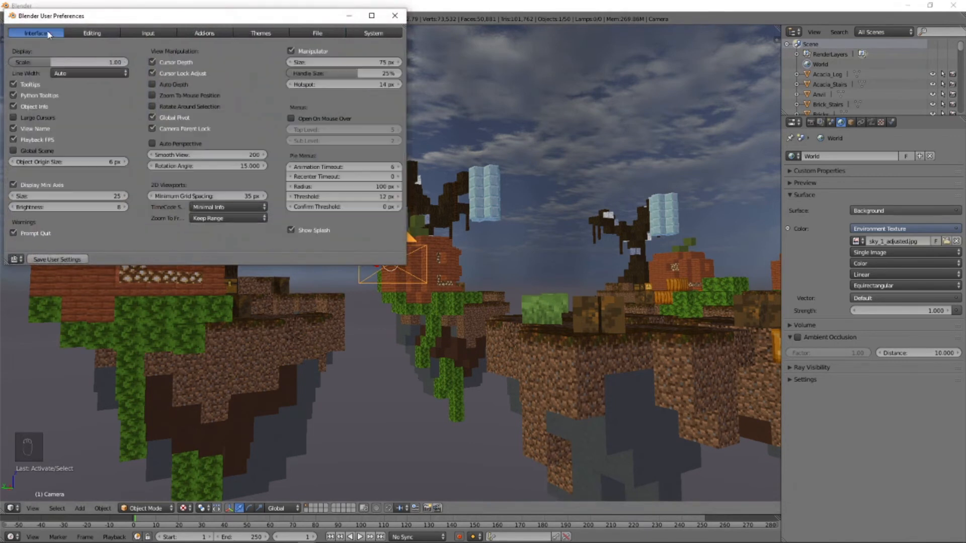
click(75, 34)
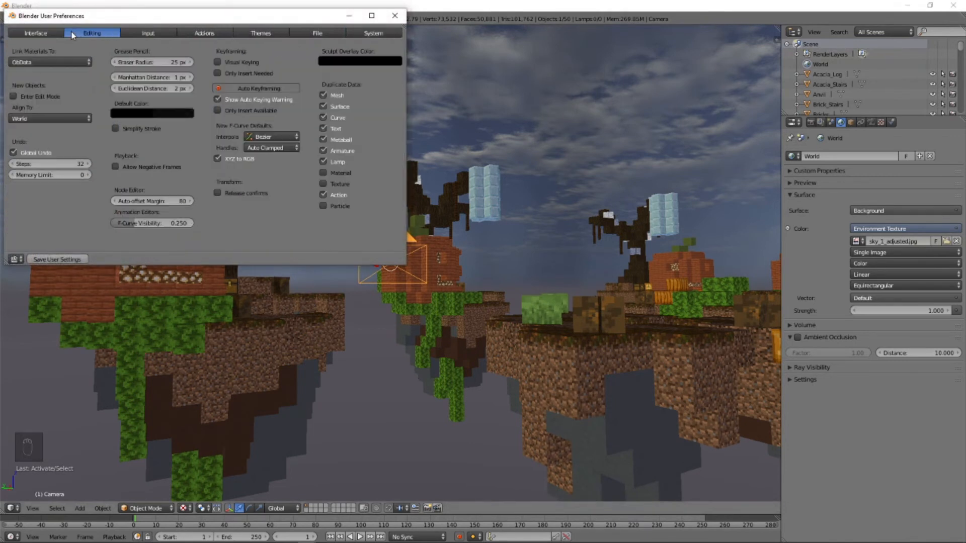
click(134, 32)
click(294, 51)
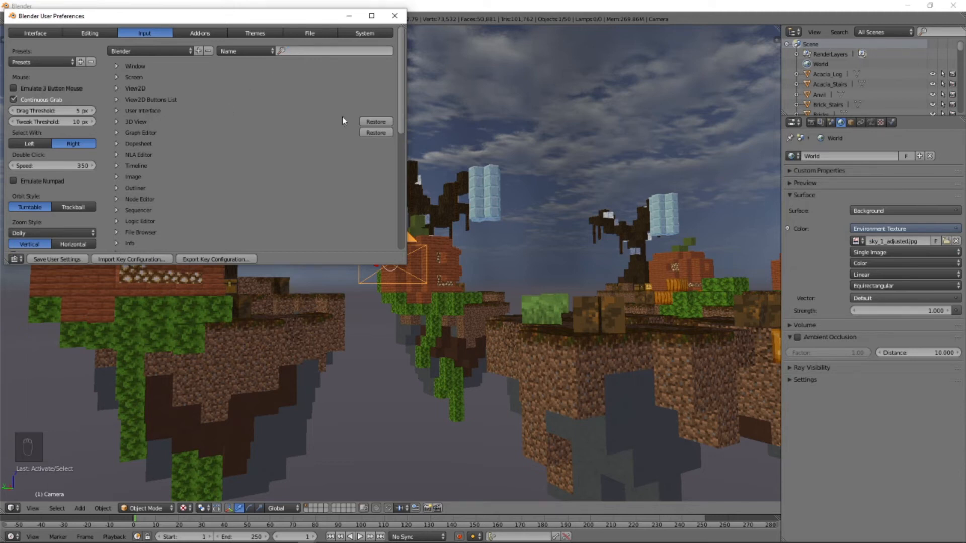
scroll(197, 194, down, 5)
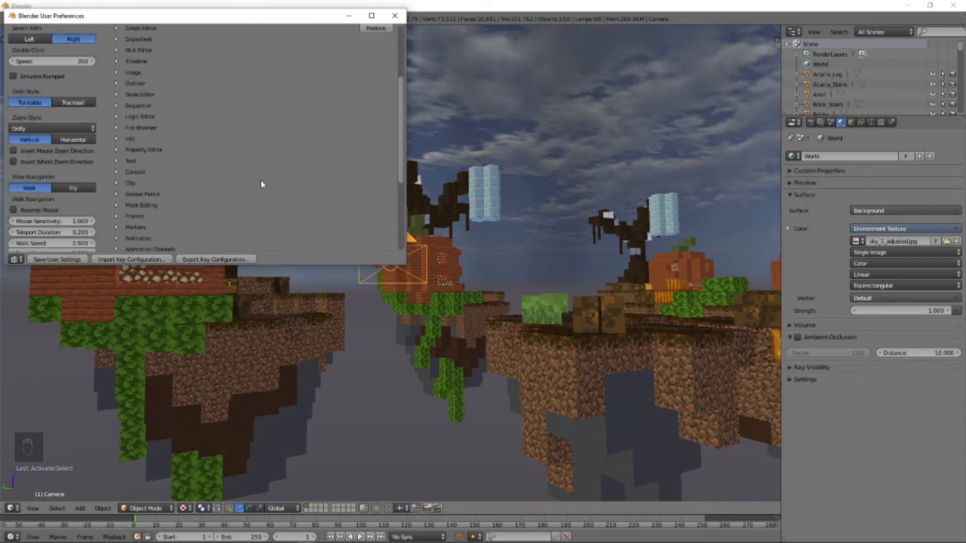
click(395, 16)
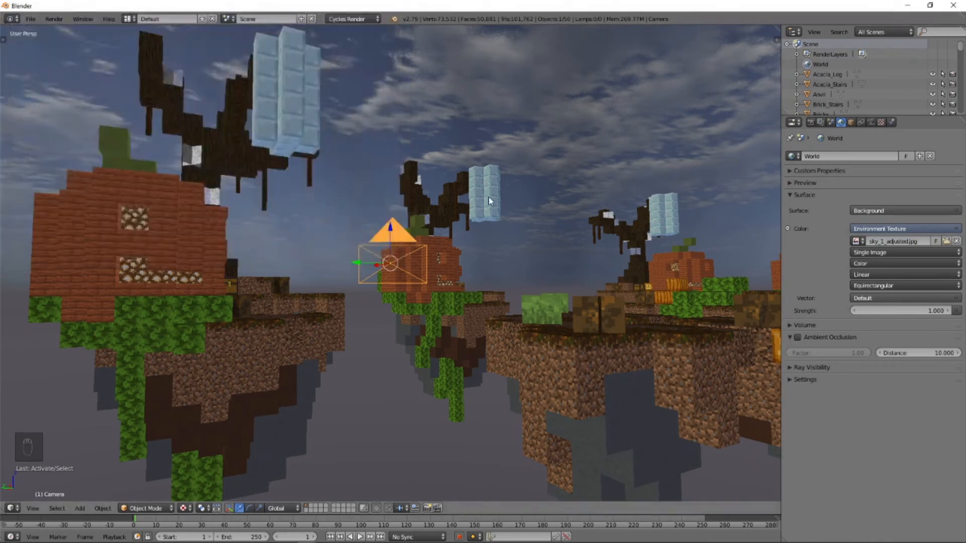
Deselect the camera while keeping the islands around it in view
mouse_move(487, 197)
middle_down()
mouse_move(473, 207)
mouse_move(528, 201)
mouse_move(447, 218)
mouse_move(526, 217)
mouse_move(491, 215)
middle_up()
key(a)
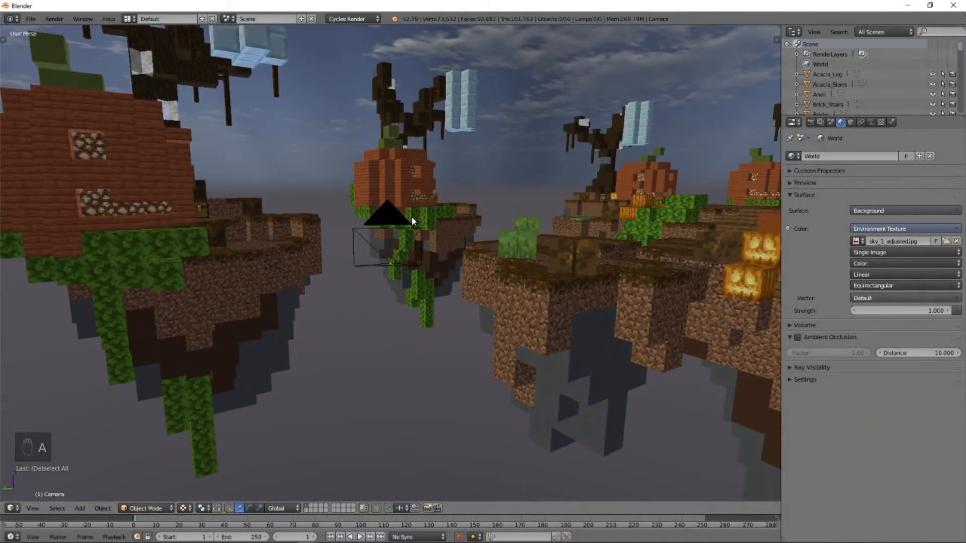
mouse_move(451, 225)
middle_down()
mouse_move(443, 207)
mouse_move(520, 220)
mouse_move(454, 227)
middle_up()
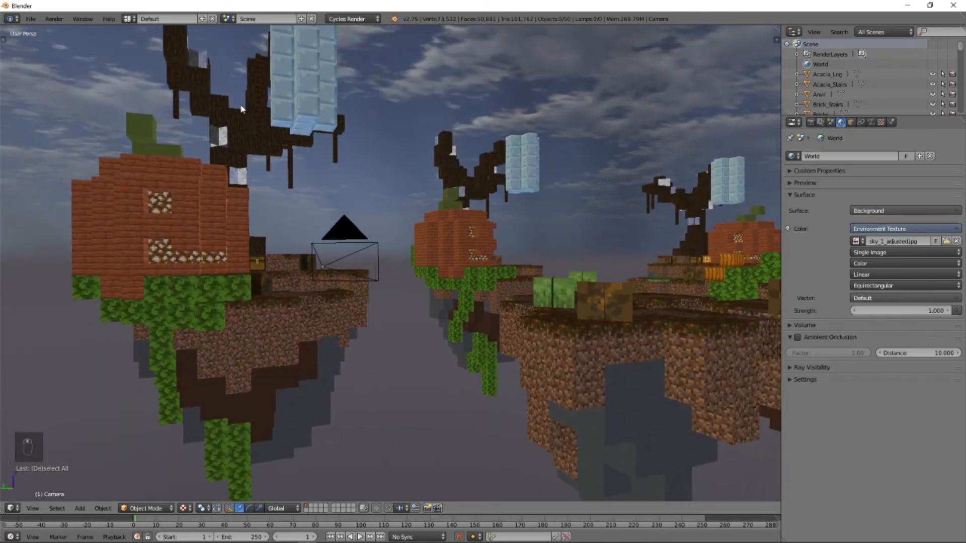
Append all objects from Black Plasma Rig v2 Armored.blend in the RIGS/Plasma Minecraft folder
click(31, 19)
click(54, 186)
click(59, 163)
double_click(151, 99)
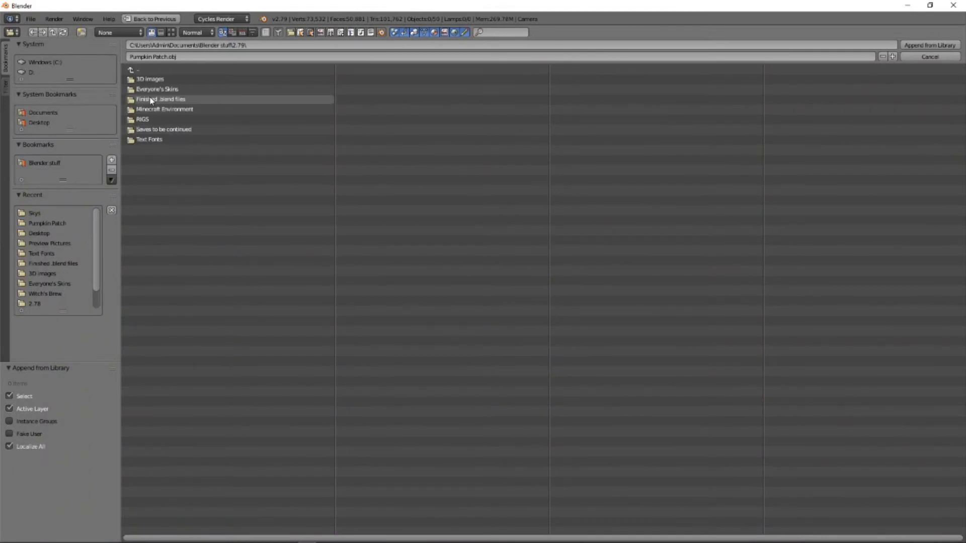
double_click(159, 119)
double_click(181, 140)
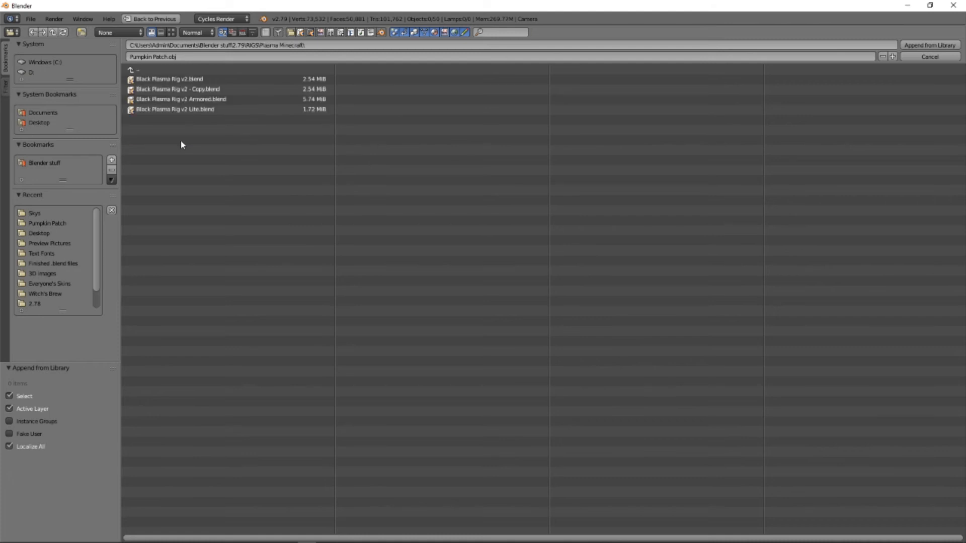
double_click(227, 103)
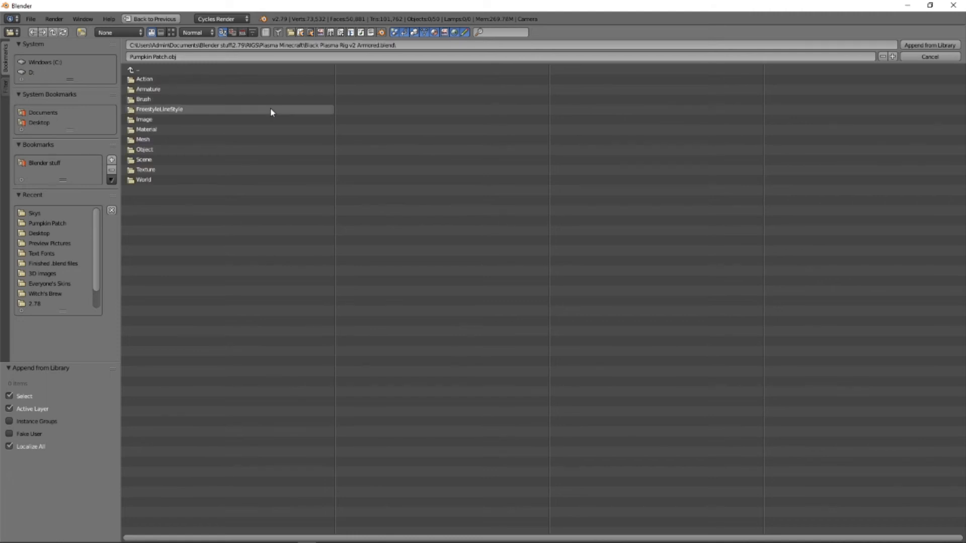
double_click(155, 151)
key(a)
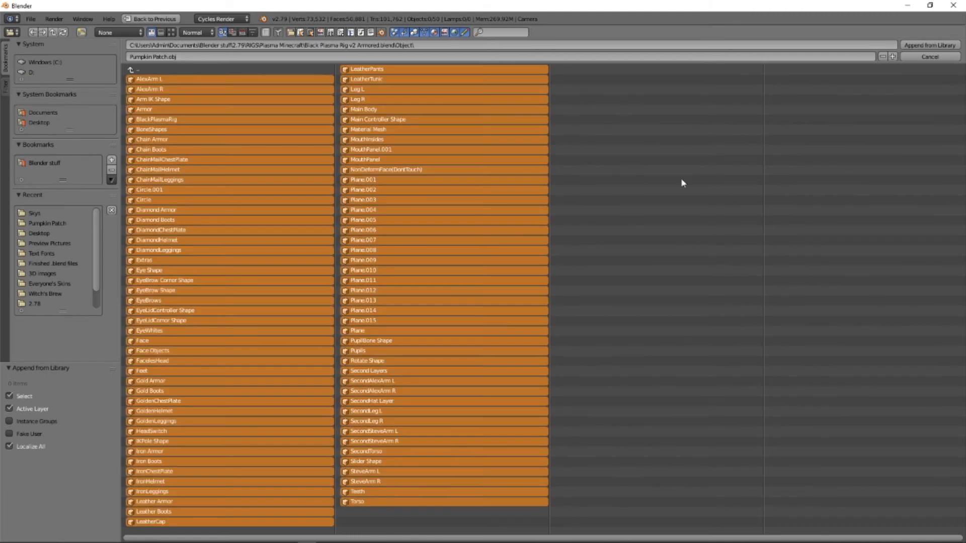
click(930, 45)
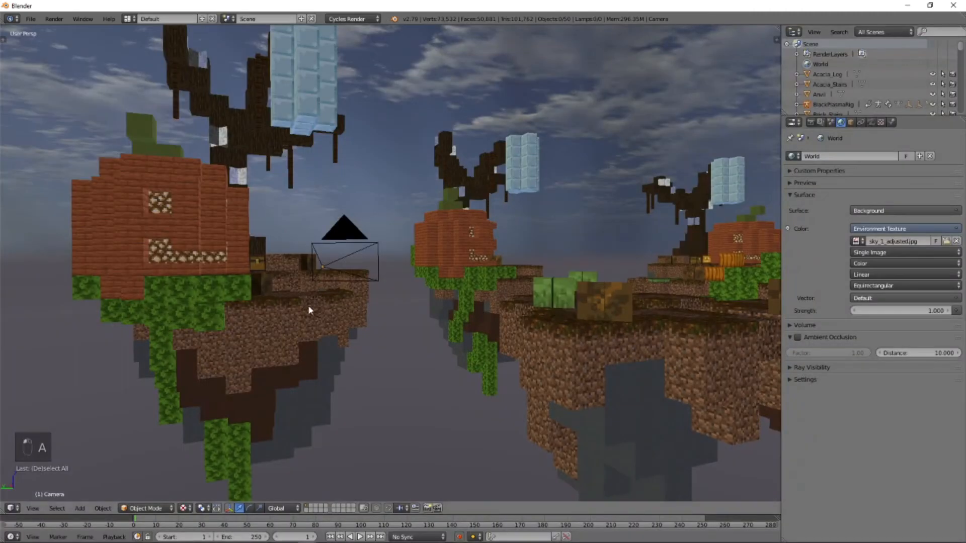
Deselect the appended objects, enlarge the scene's object list, and select only BlackPlasmaRig
middle_drag(468, 294, 482, 304)
scroll(481, 356, down, 5)
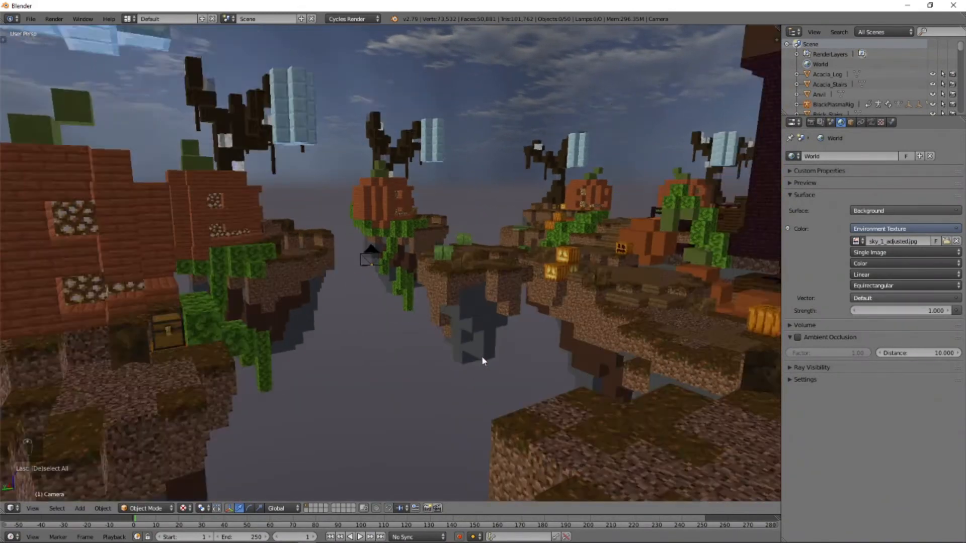
scroll(482, 358, down, 8)
key(a)
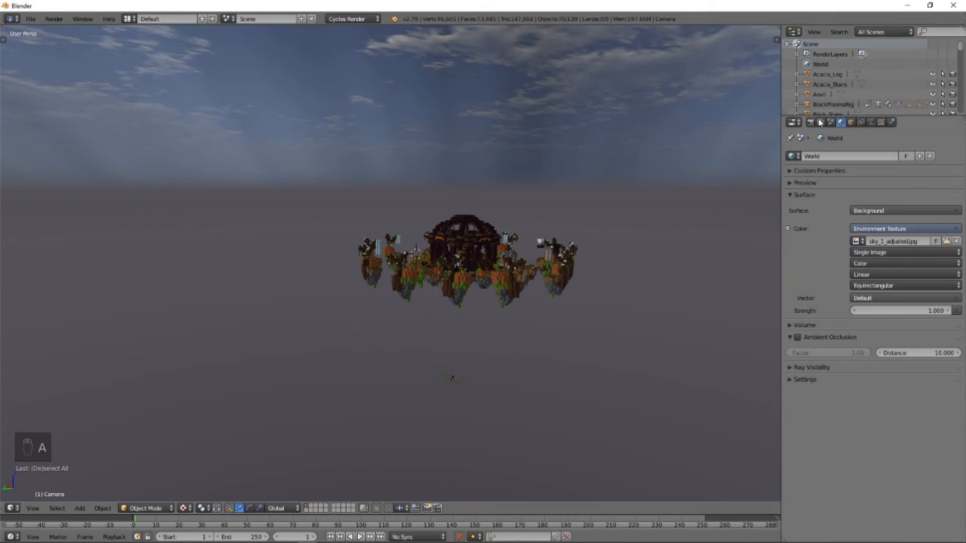
drag(820, 115, 819, 166)
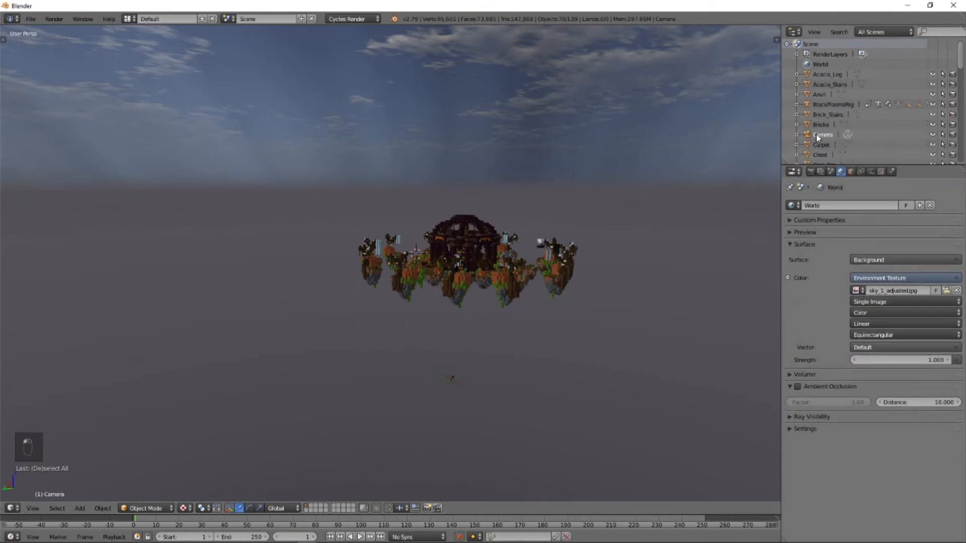
click(809, 108)
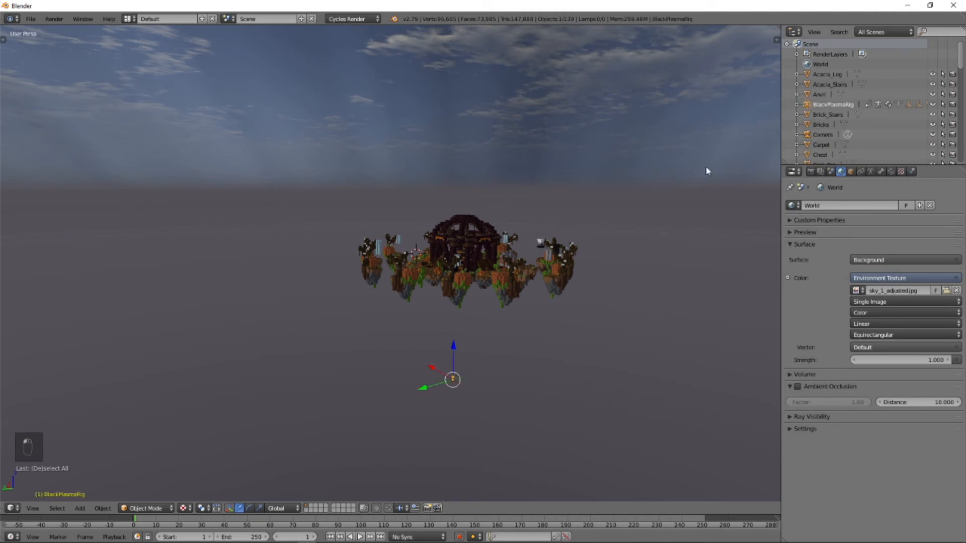
Place the 3D cursor on the island beside the camera and snap the rig to the cursor
key(KP_Decimal)
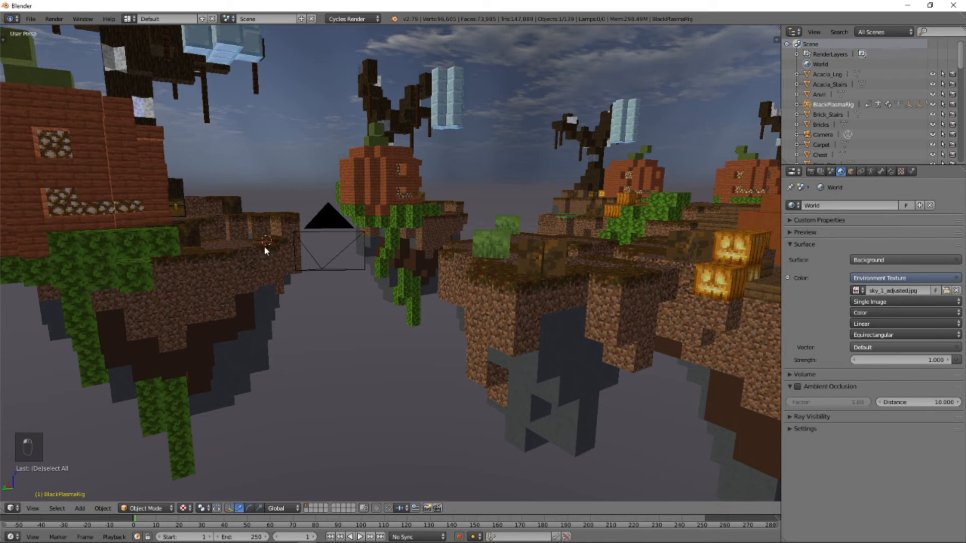
key(shift+s)
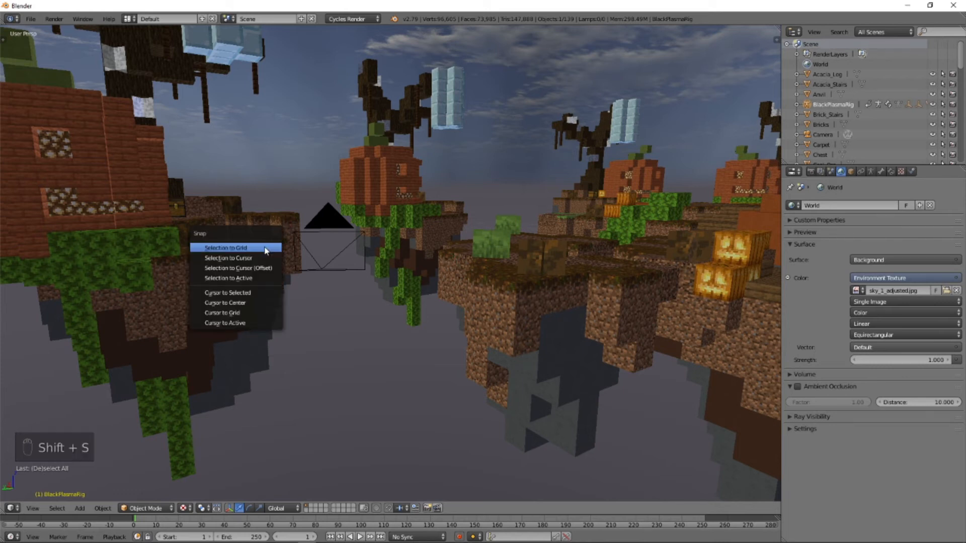
click(266, 260)
key(f)
scroll(381, 273, down, 1)
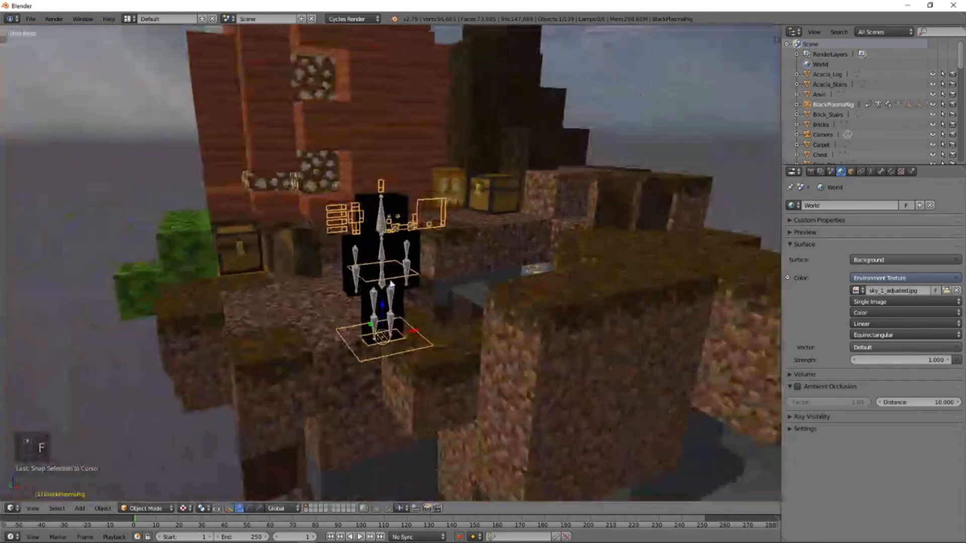
Preview the character in Material viewport shading and return the viewport to Texture shading
click(188, 507)
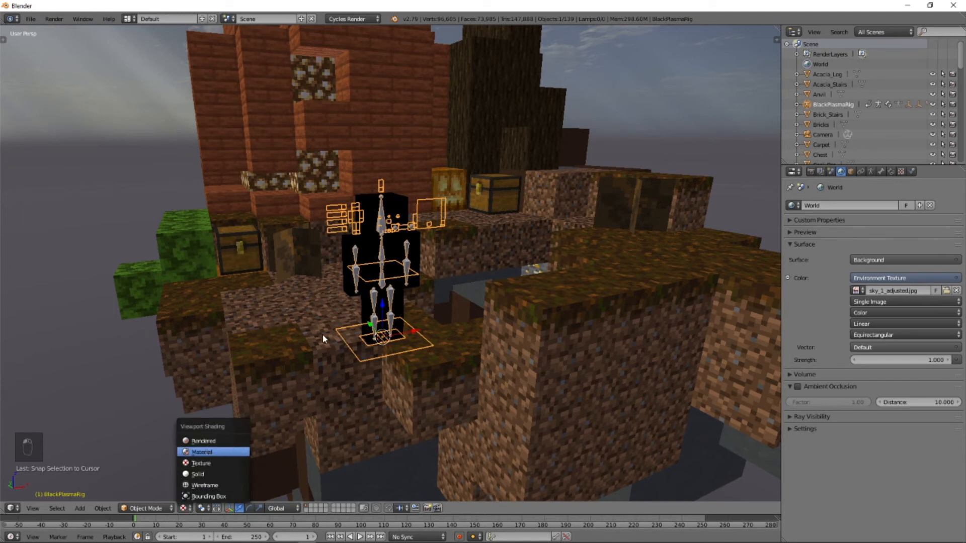
key(r)
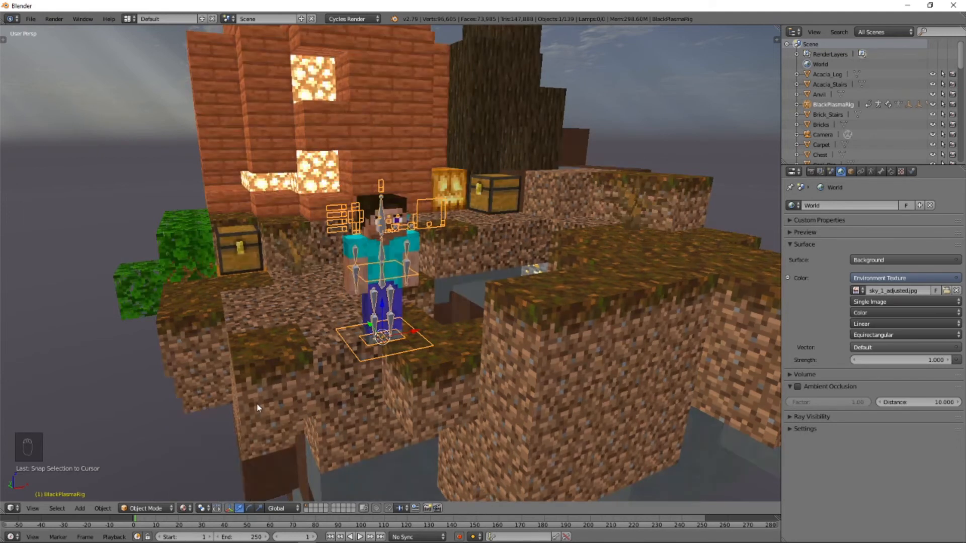
click(188, 508)
click(200, 463)
Check the rig's placement from several sides and move it away from the 3D cursor across the island
mouse_move(378, 412)
middle_down()
mouse_move(478, 415)
mouse_move(553, 469)
mouse_move(457, 408)
mouse_move(451, 415)
middle_up()
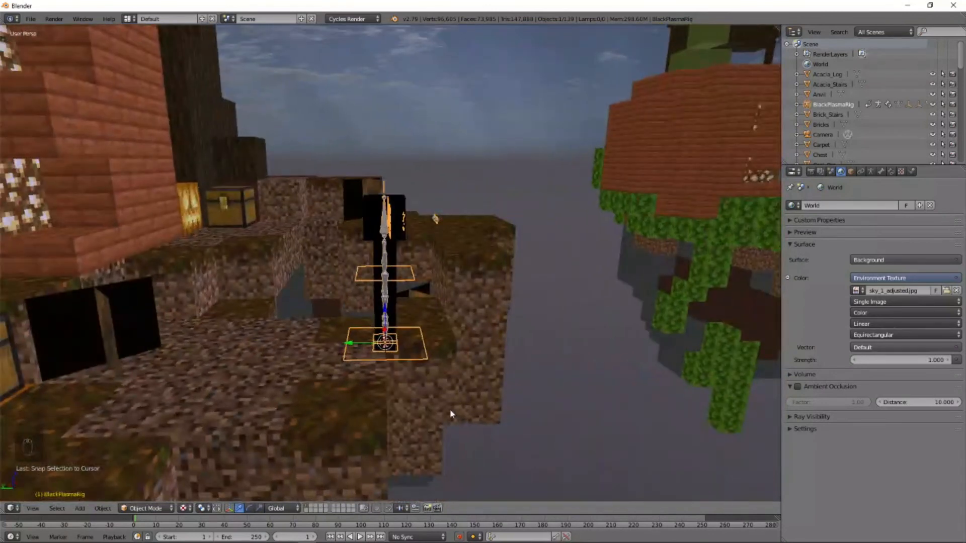
middle_drag(509, 356, 491, 361)
middle_drag(569, 319, 413, 314)
middle_drag(490, 314, 517, 303)
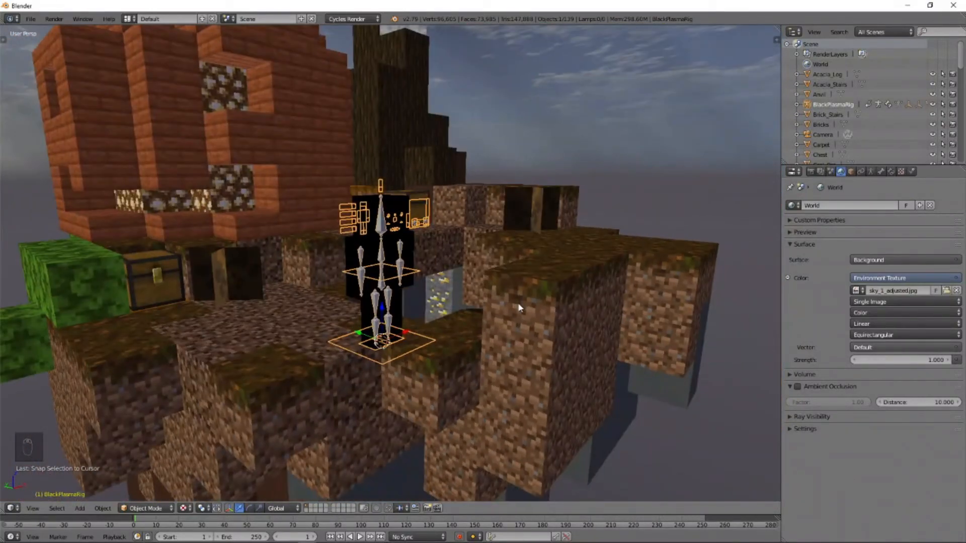
key(g)
click(407, 317)
middle_drag(408, 317, 470, 297)
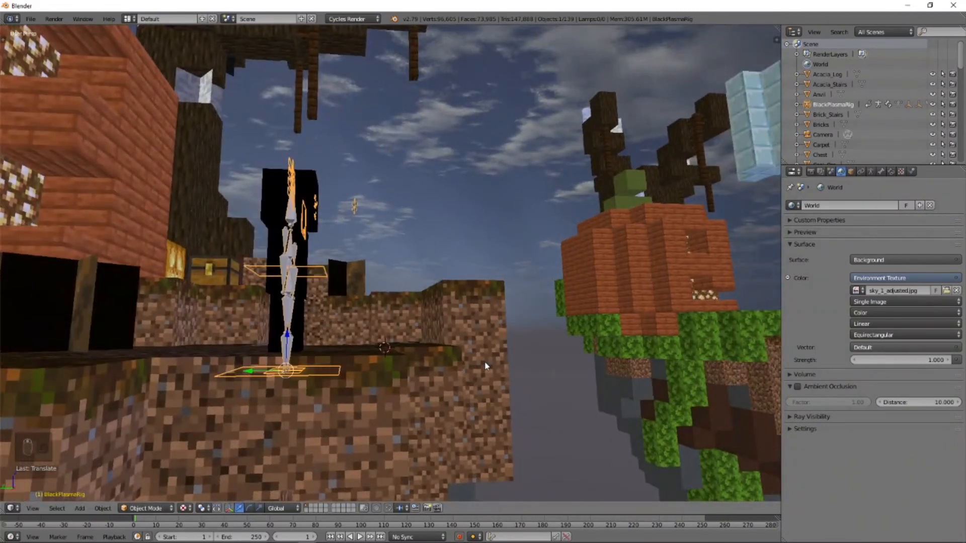
Refine the rig's height and position so the character stands on the mossy block at the island's edge
key(g)
click(538, 346)
middle_drag(539, 346, 129, 408)
middle_drag(452, 295, 470, 325)
scroll(405, 323, up, 2)
key(g)
click(412, 319)
Rotate the rig about the global Z axis in successive turns, including 45° and 90°, until its face points outward from the island
text(rz)
text(45)
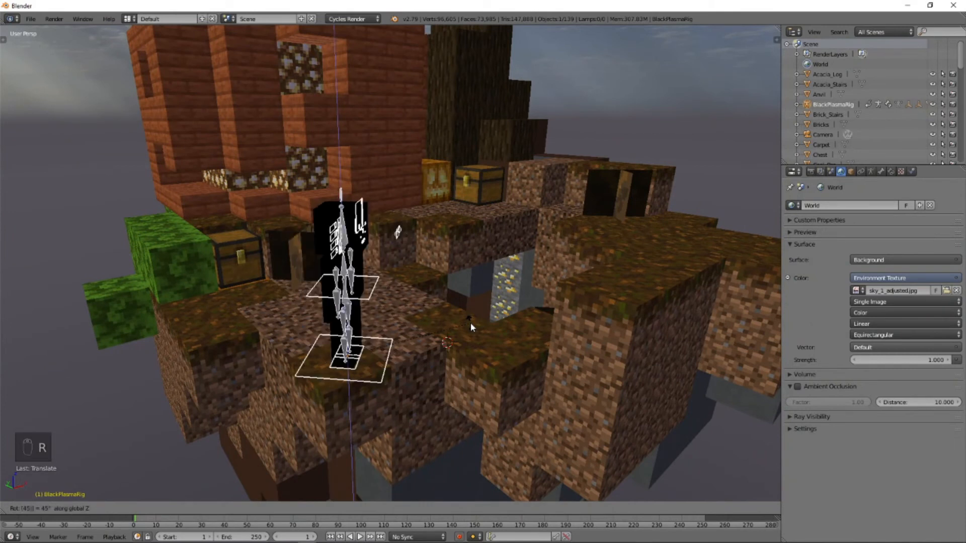
key(Return)
text(rz45)
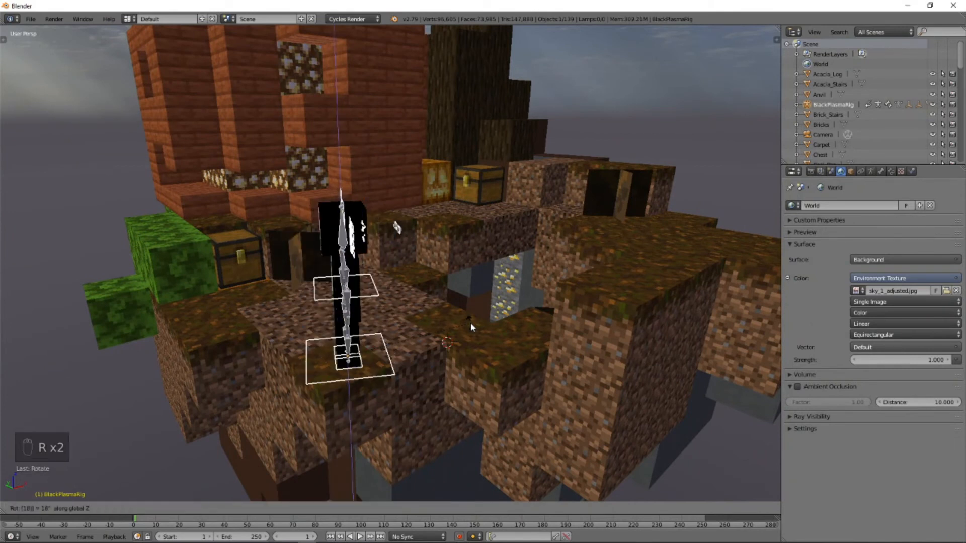
key(Return)
text(rz)
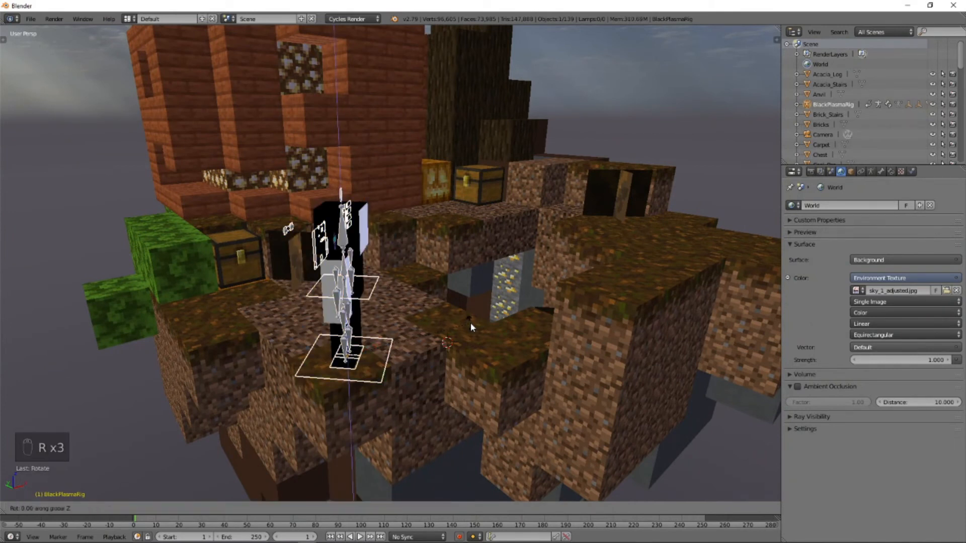
text(45)
key(Return)
text(rz)
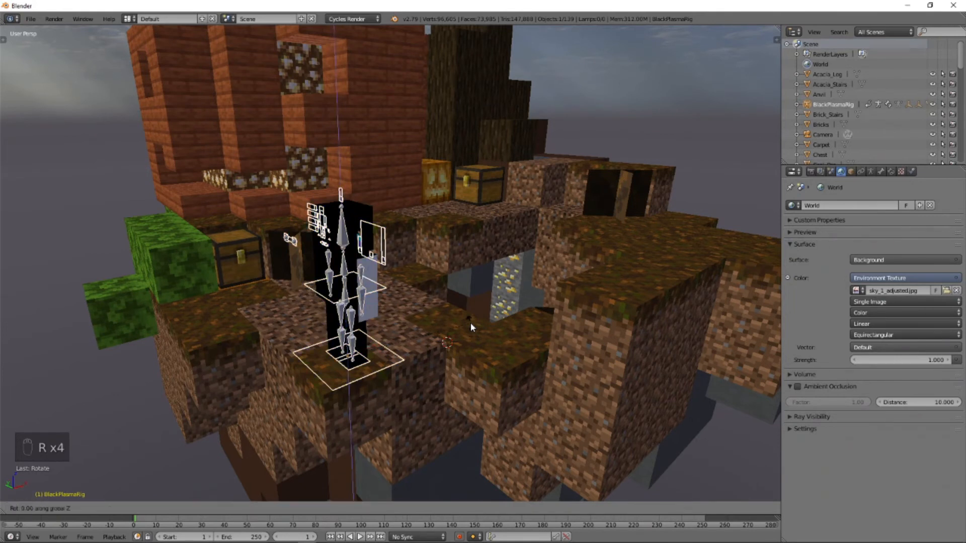
text(90)
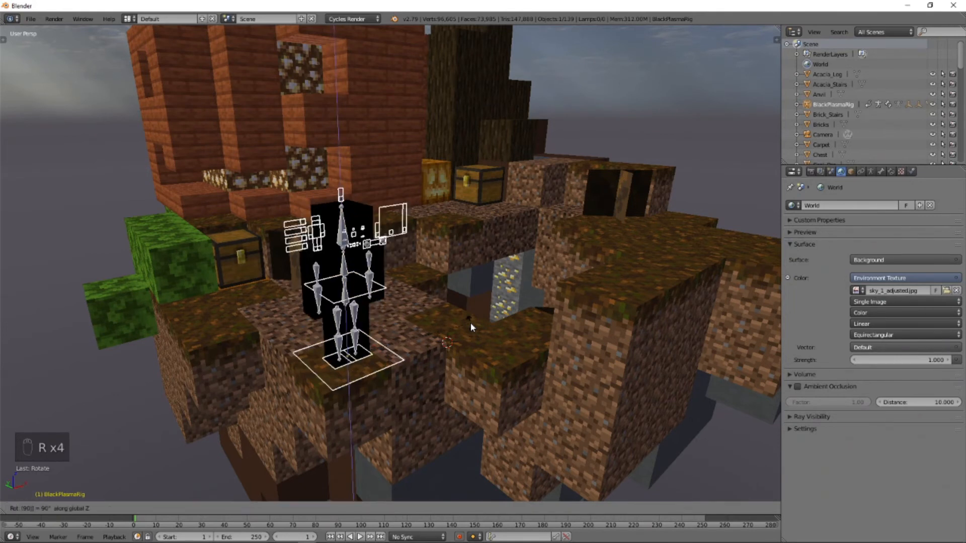
key(Return)
text(rz45)
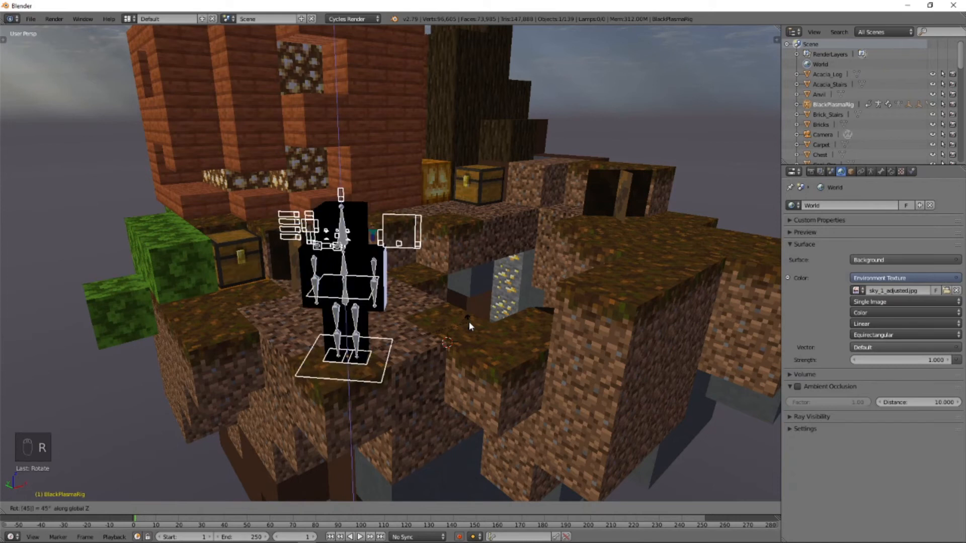
click(469, 321)
Put the character rig in Pose Mode and select its Bottom Arm R bone
middle_drag(583, 322, 530, 330)
key(a)
key(a)
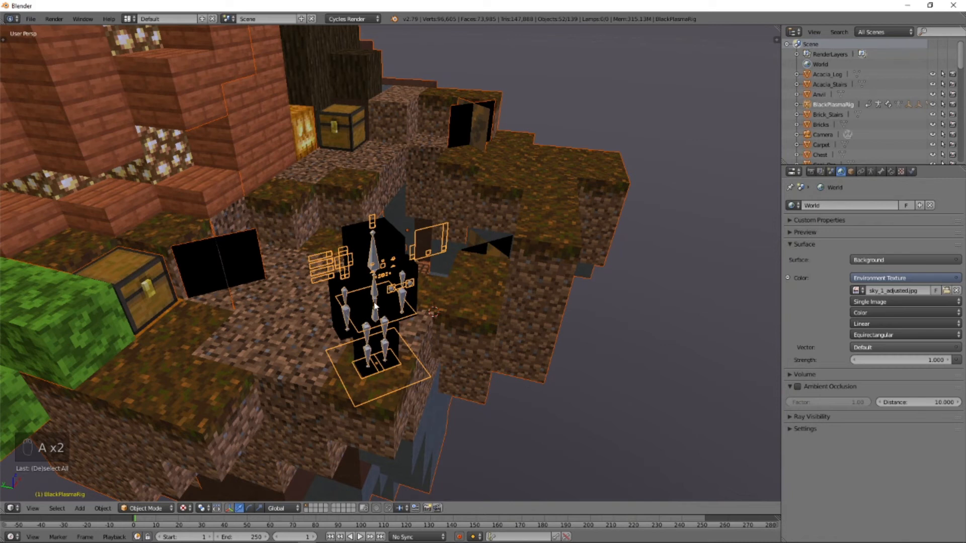
key(ctrl+Tab)
right_click(345, 326)
Try posing the Bottom Arm R bone by moving it, then undo both moves
middle_drag(467, 346, 344, 336)
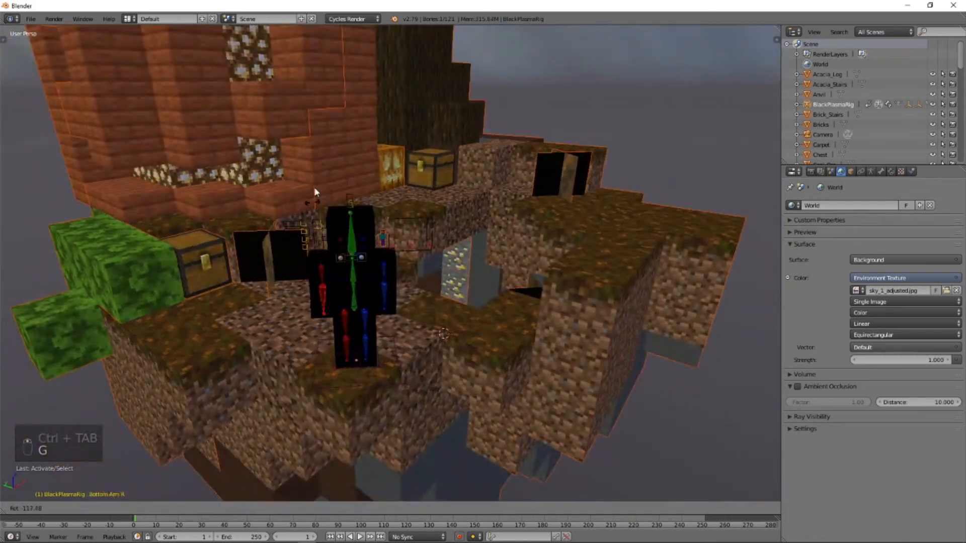
key(g)
click(366, 221)
middle_drag(372, 226, 598, 186)
key(g)
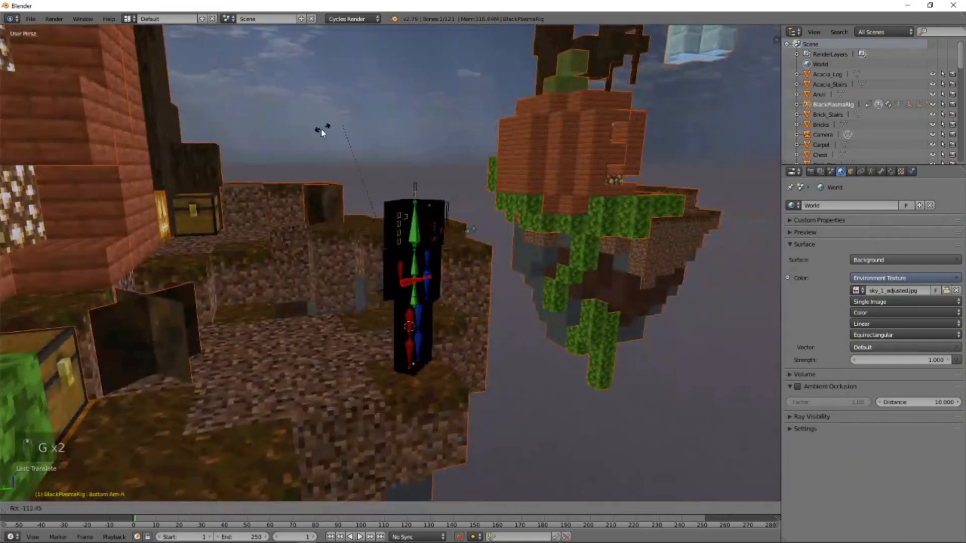
click(323, 131)
key(ctrl+z)
key(ctrl+z)
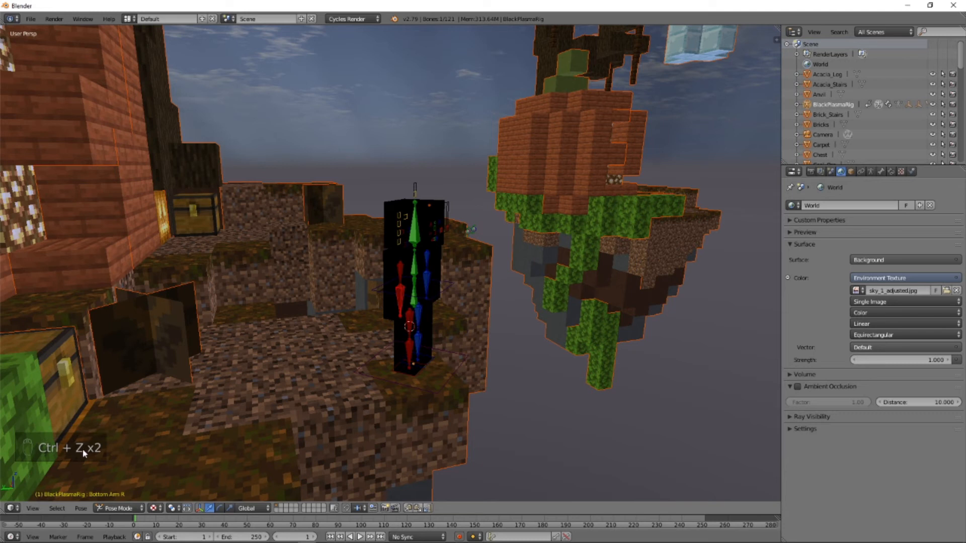
Try rotating the Top Arm R bone about the global X axis, then undo the arm changes
middle_drag(424, 398, 620, 267)
right_click(437, 257)
key(g)
key(r)
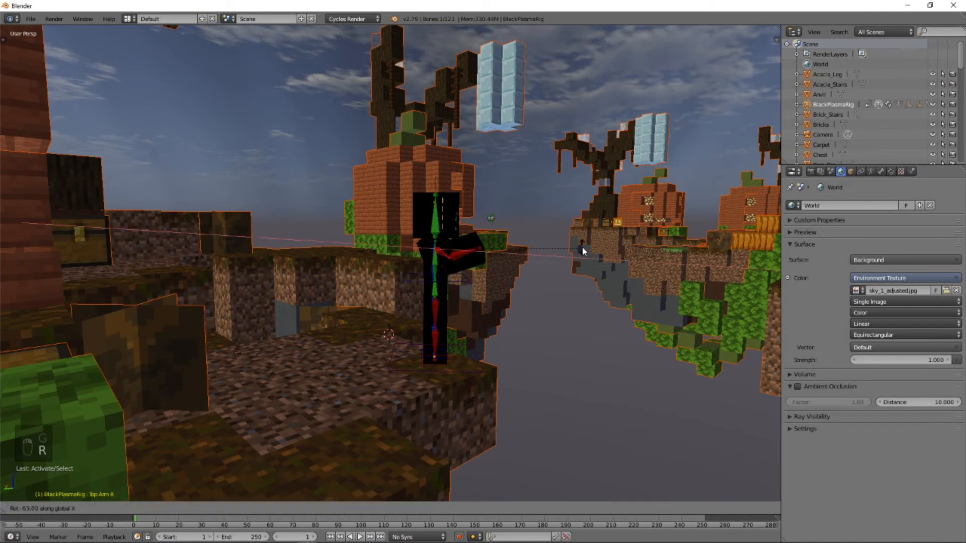
click(580, 261)
middle_drag(581, 261, 407, 290)
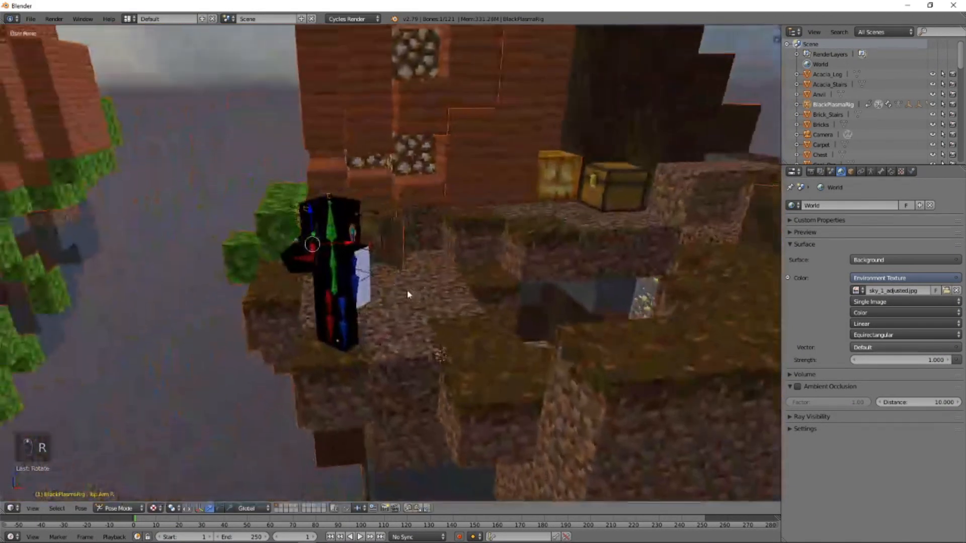
key(ctrl+z)
key(ctrl+z)
key(ctrl+z)
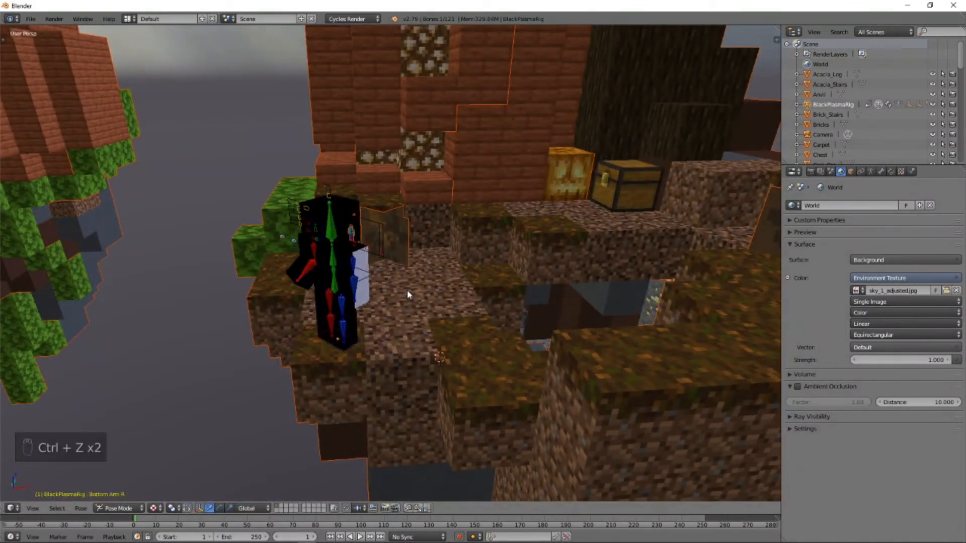
key(ctrl+z)
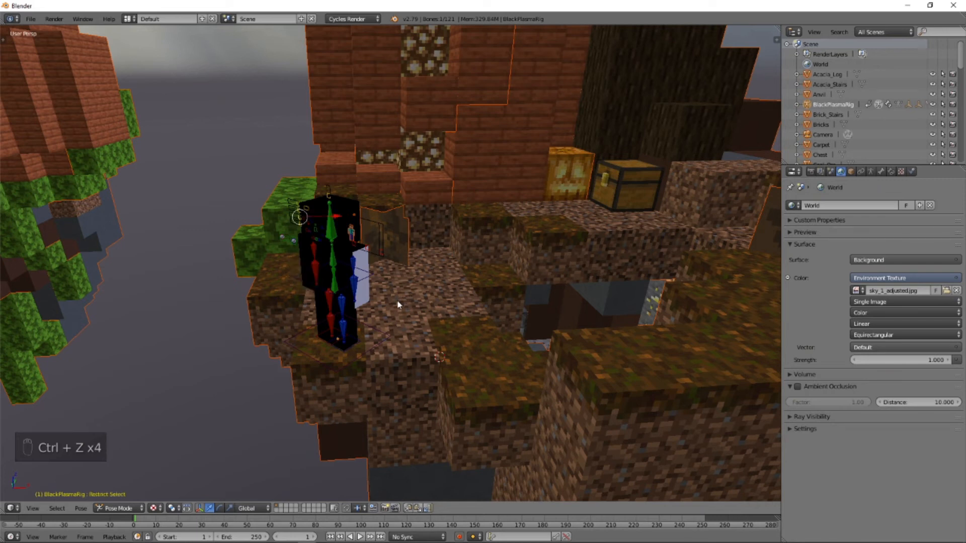
Return the rig to Object Mode, deselect everything and check the scene against the camera view
key(ctrl+Tab)
key(a)
key(a)
key(a)
key(a)
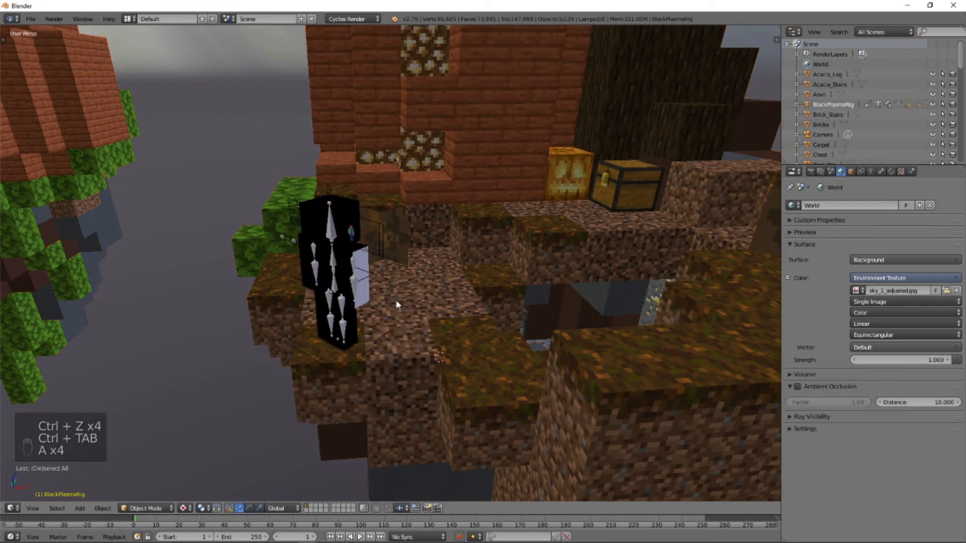
middle_drag(353, 347, 508, 354)
scroll(514, 370, down, 10)
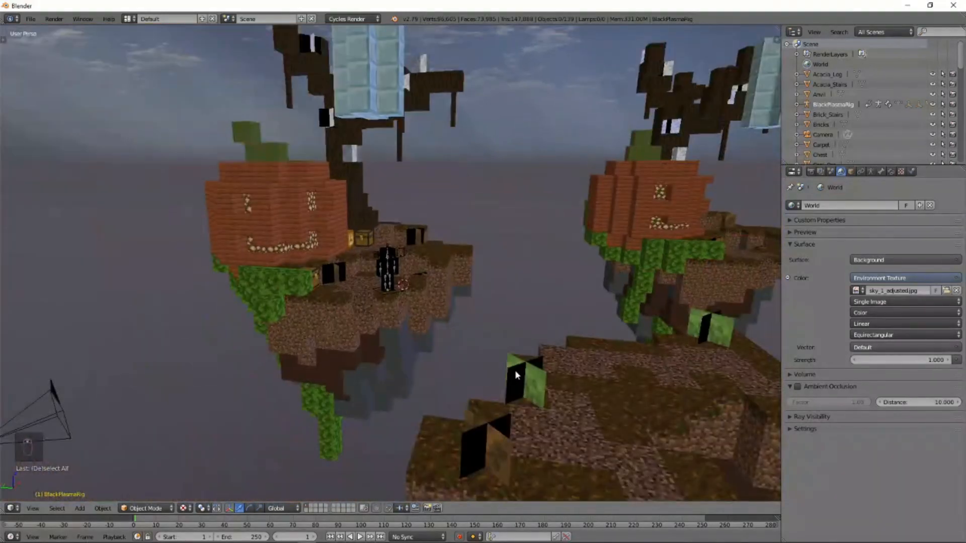
key(KP_0)
key(KP_0)
key(KP_0)
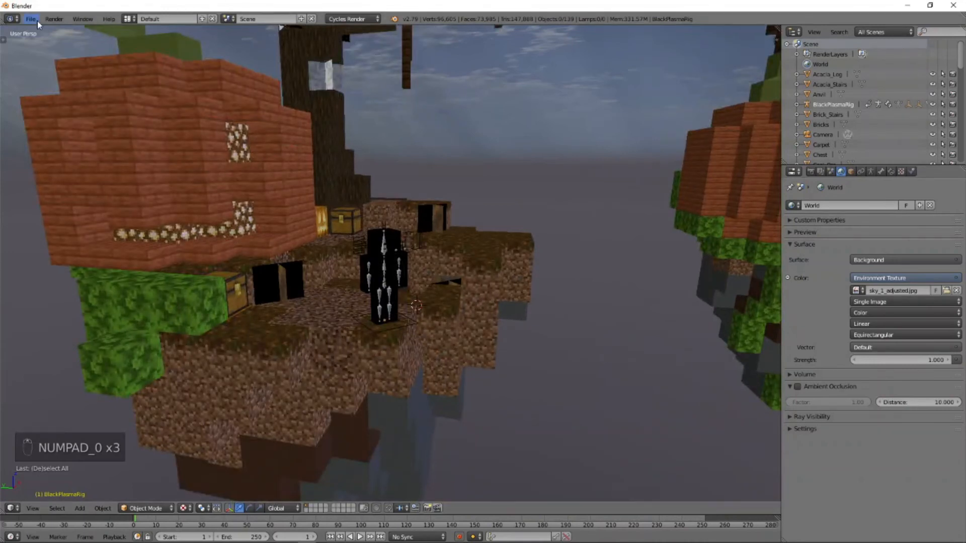
Start appending from Minecraft_Blocks_Rig.blend in the Cycles Minecraft Rig folder and open its Object list
click(36, 20)
click(48, 185)
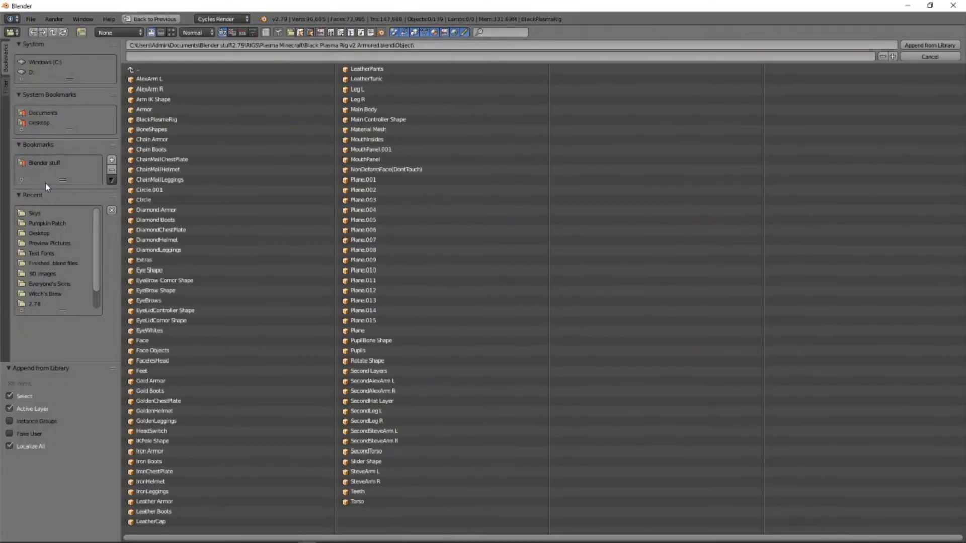
click(60, 164)
double_click(147, 101)
click(151, 119)
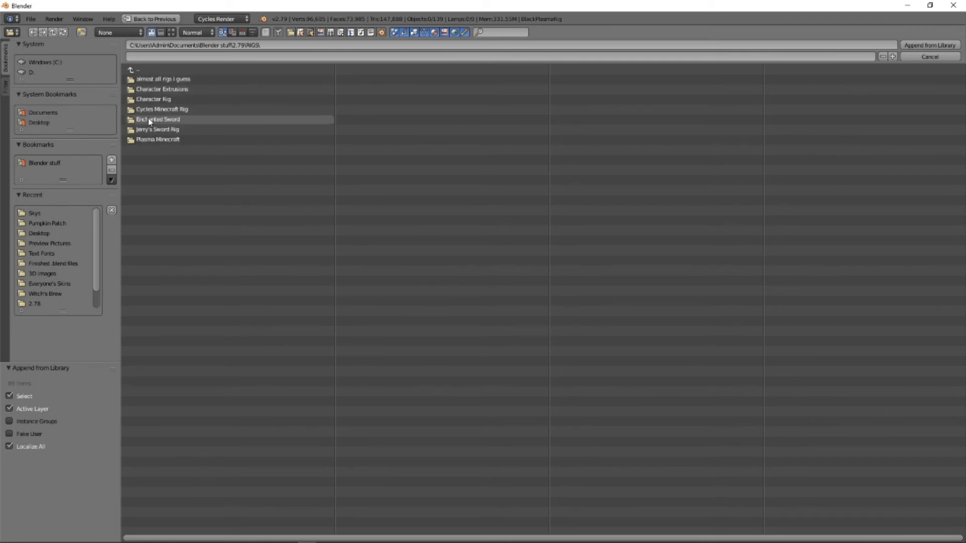
click(173, 111)
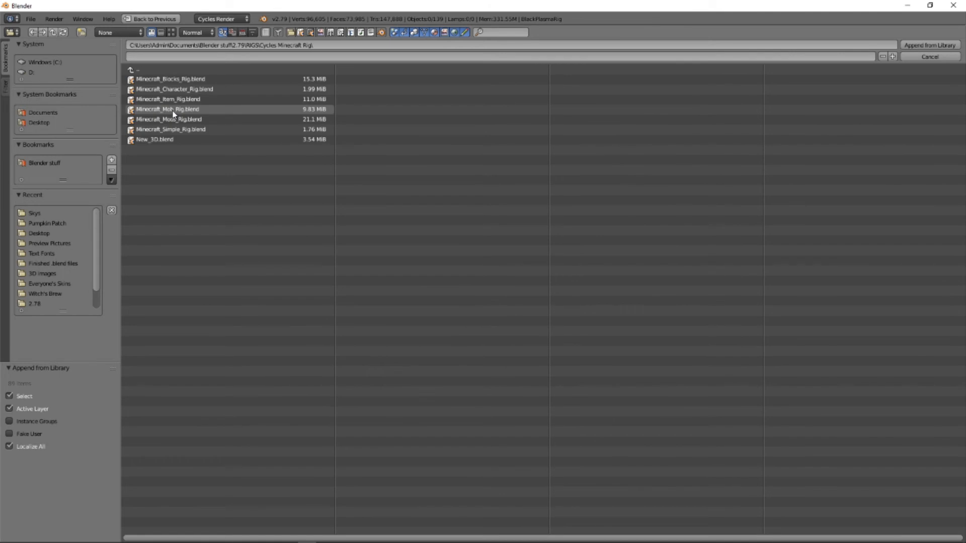
click(194, 81)
click(146, 180)
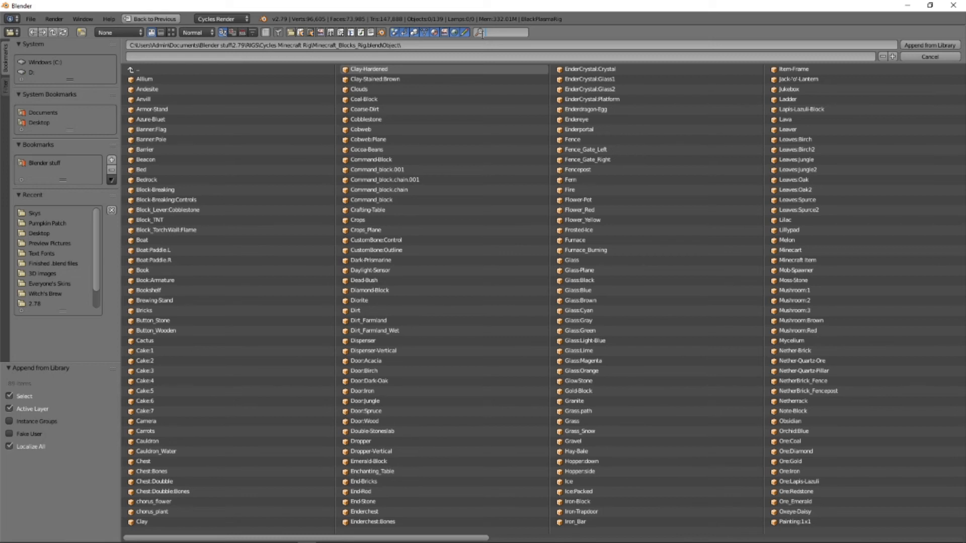
Filter the objects by "stone" and append the Stone block
click(482, 32)
text(stone)
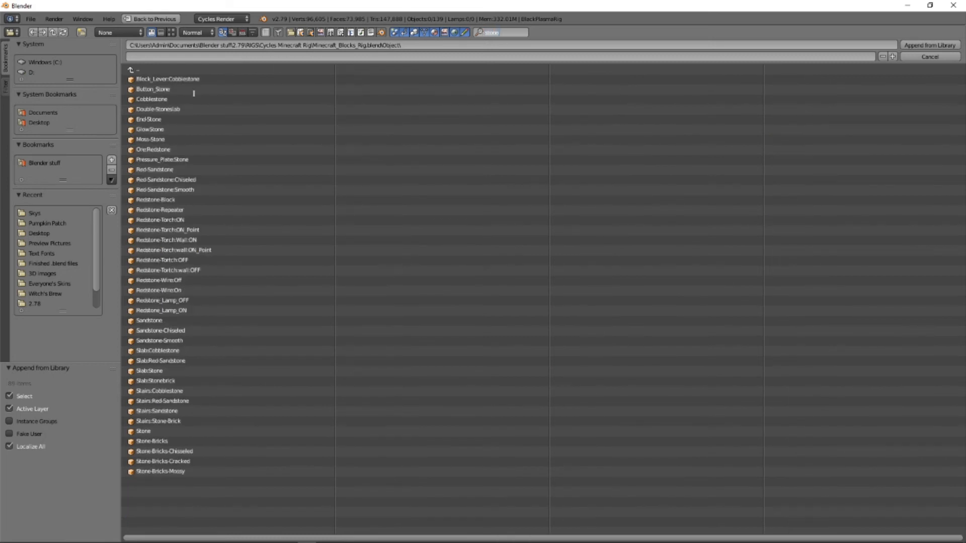
key(Return)
click(198, 432)
click(929, 45)
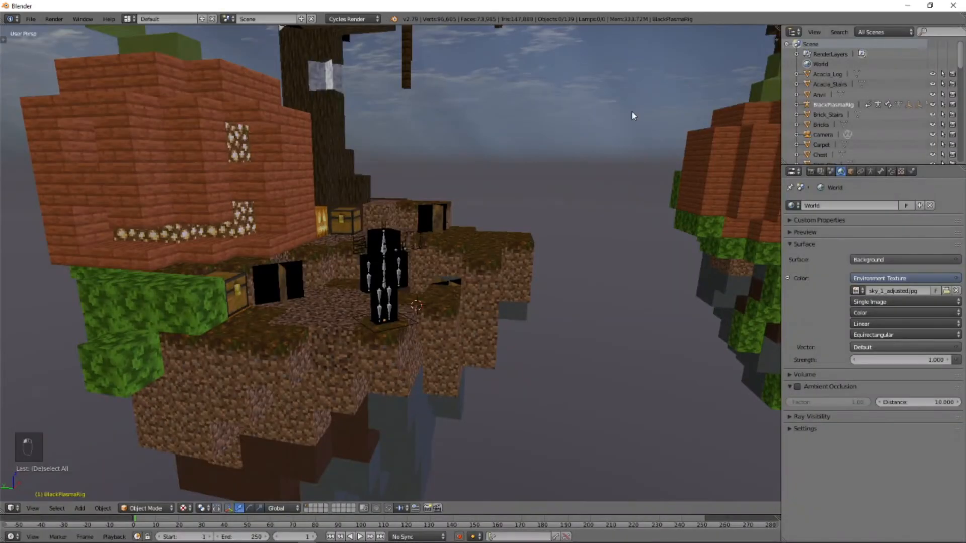
Select the appended stone block far below the floating islands
scroll(455, 324, down, 10)
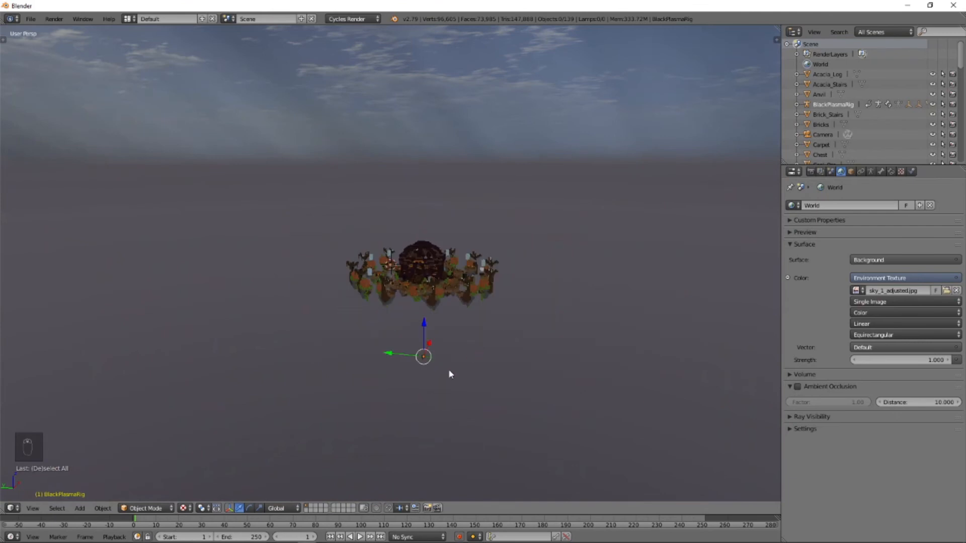
right_click(423, 357)
scroll(474, 377, up, 3)
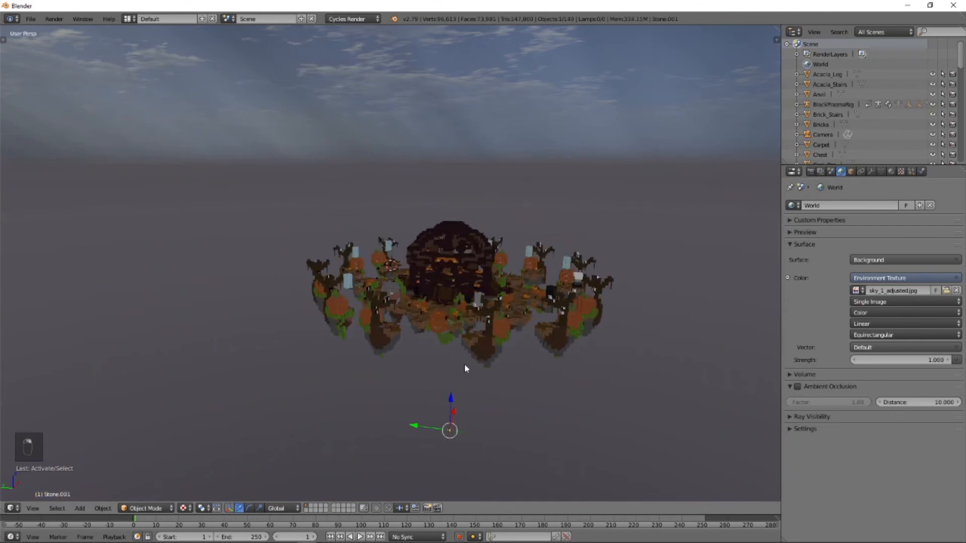
shift+middle_drag(452, 421, 413, 377)
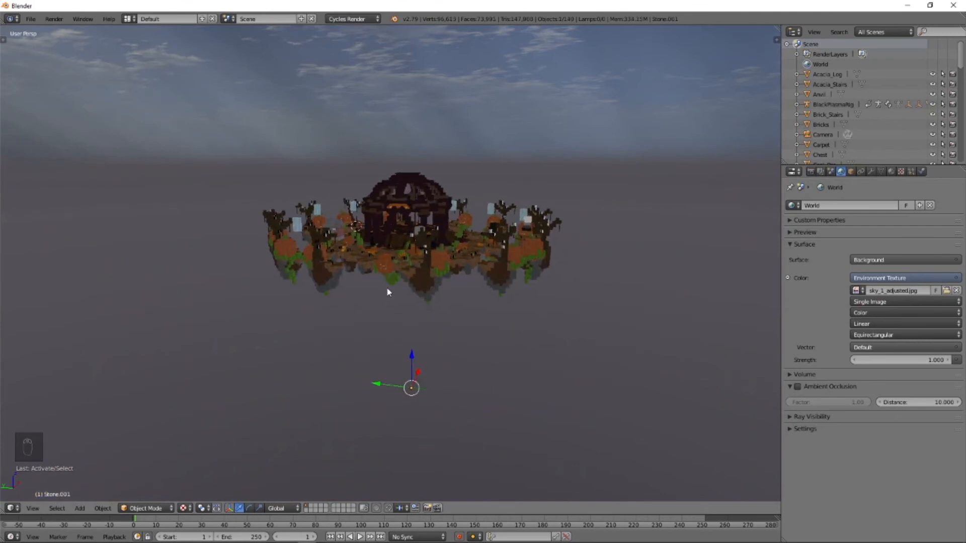
middle_drag(459, 316, 482, 323)
middle_drag(497, 379, 494, 387)
key(g)
right_click(500, 267)
key(g)
middle_drag(523, 322, 531, 260)
right_click(538, 288)
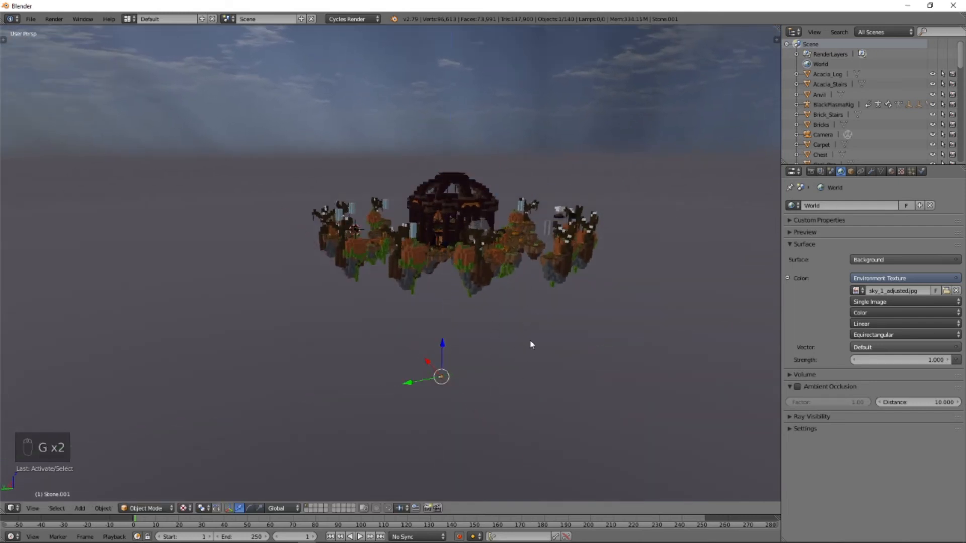
Set the snap element to Vertex
middle_drag(522, 347, 495, 351)
scroll(490, 400, up, 3)
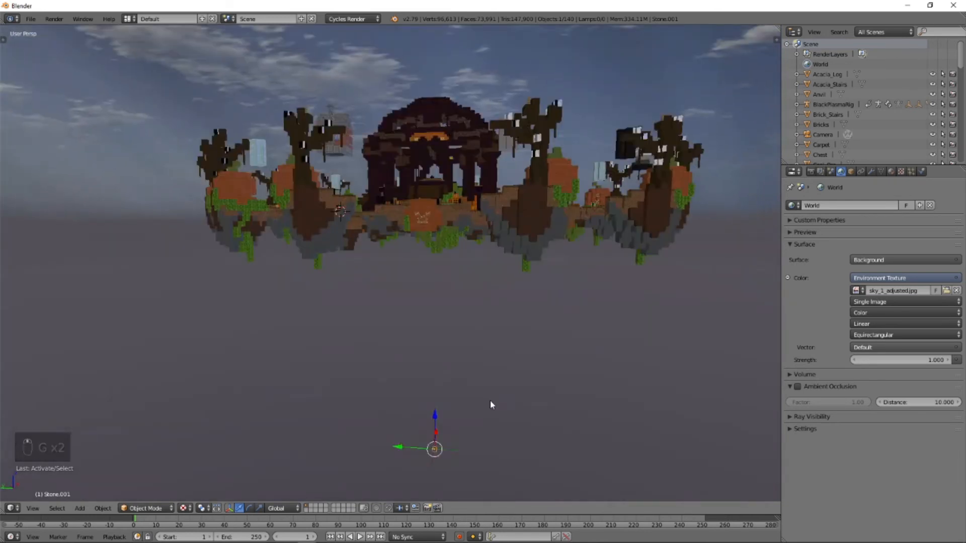
middle_drag(478, 416, 475, 396)
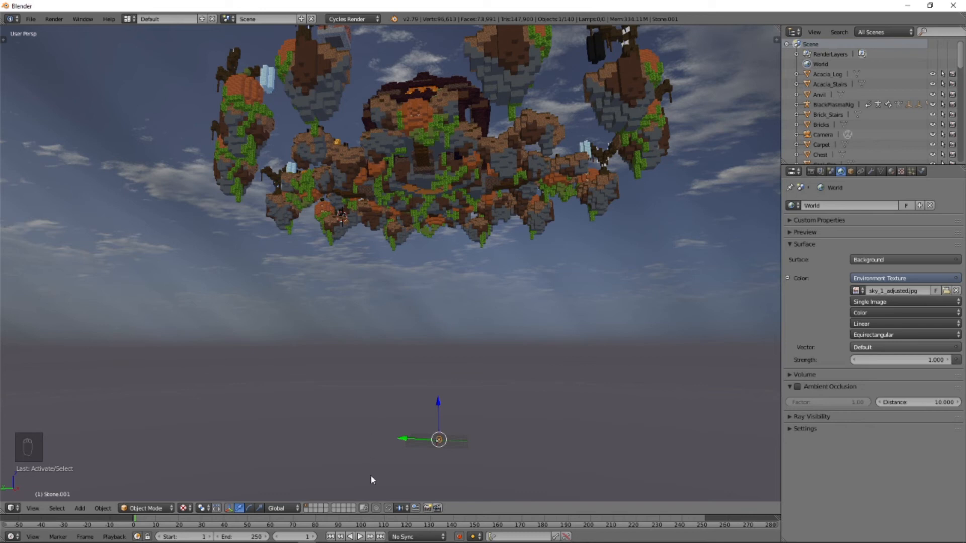
click(400, 508)
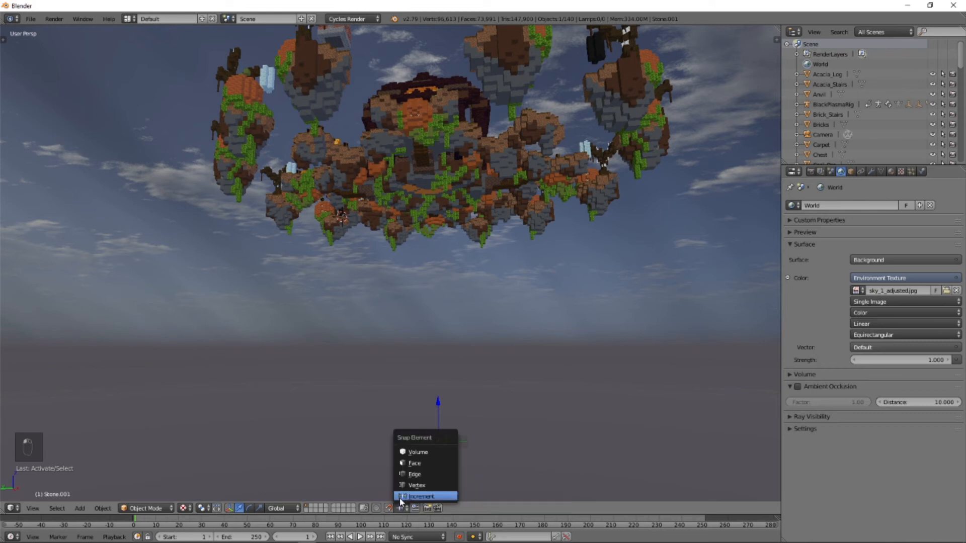
click(402, 484)
Raise the stone block along the global Z axis toward the underside of the floating islands and adjust its position
middle_drag(443, 442, 471, 463)
key(g)
key(z)
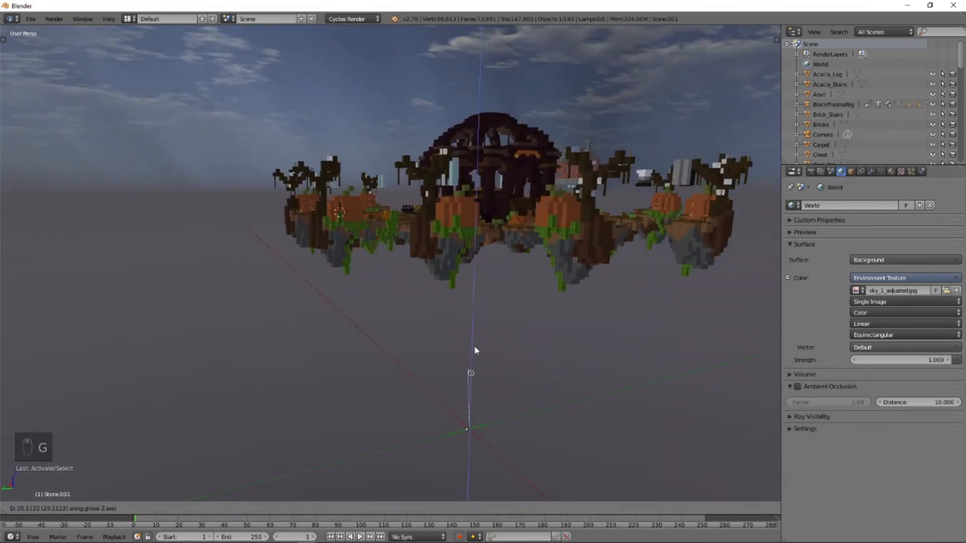
click(479, 270)
middle_drag(478, 269, 284, 345)
key(g)
click(358, 341)
key(g)
key(z)
click(401, 338)
key(f)
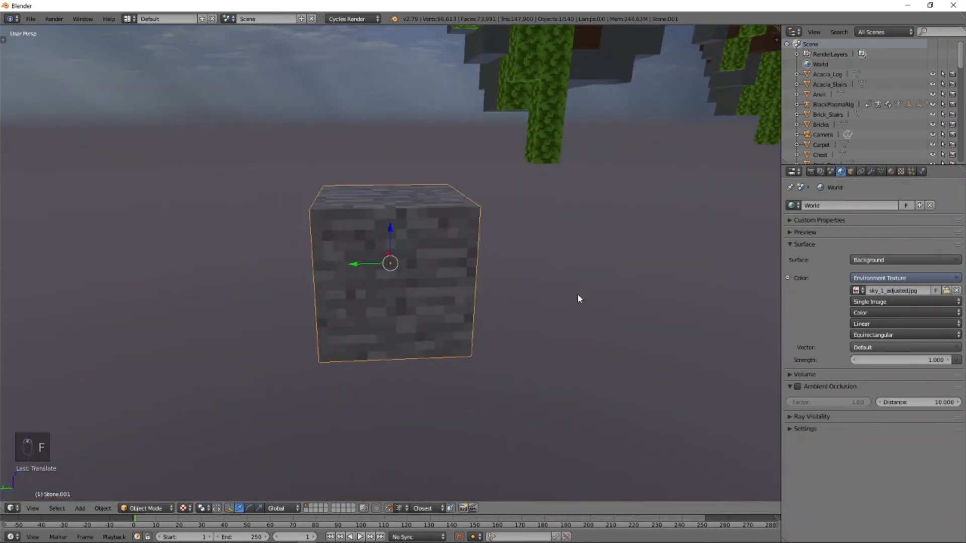
Raise the stone block further along global Z and shift it along global Y and across to the character's island
scroll(577, 295, down, 7)
middle_drag(441, 240, 306, 254)
key(g)
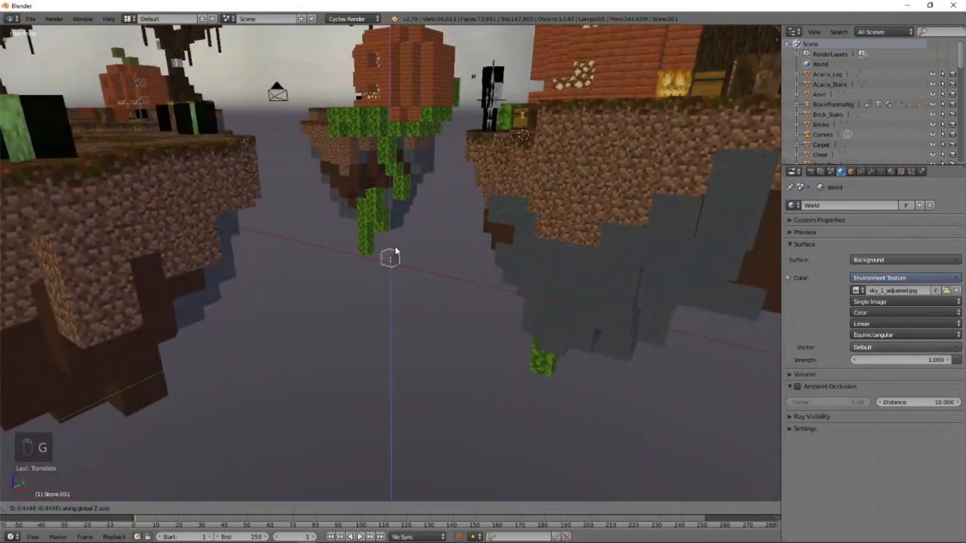
key(g)
click(456, 216)
middle_drag(436, 208, 548, 238)
key(g)
middle_drag(556, 238, 628, 272)
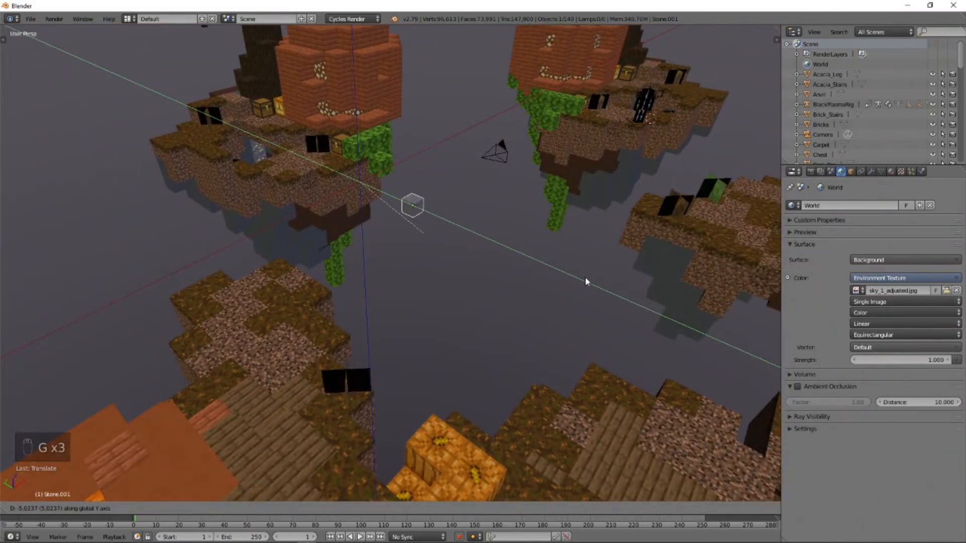
click(631, 321)
middle_drag(631, 321, 575, 372)
key(g)
click(642, 400)
Snap the stone block onto a block corner at the island's front edge near the character
middle_drag(641, 400, 475, 330)
key(f)
scroll(551, 341, down, 6)
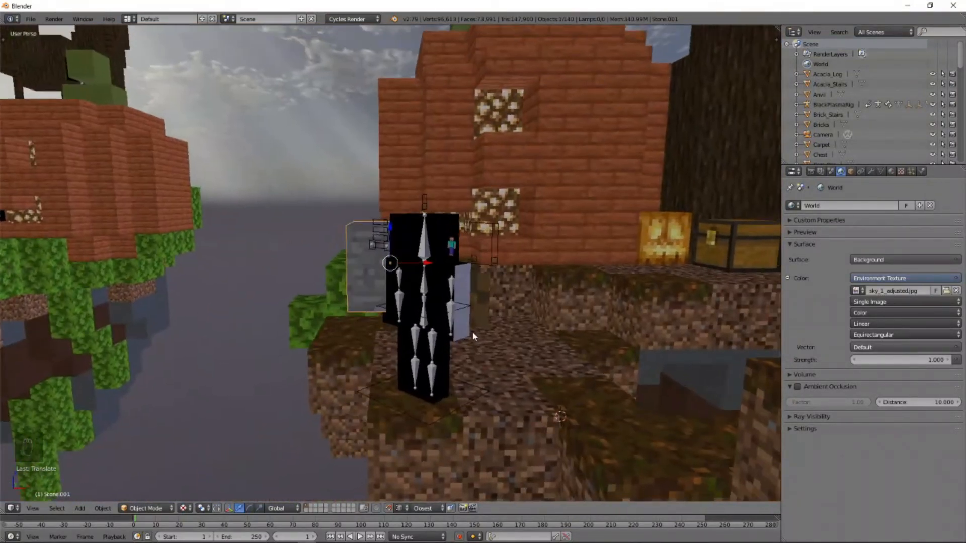
key(g)
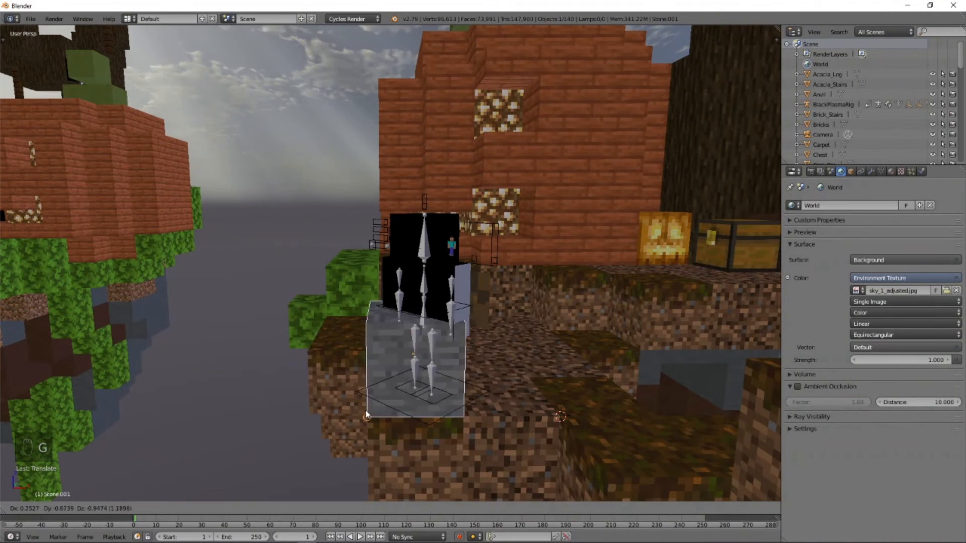
click(317, 393)
middle_drag(317, 392, 399, 403)
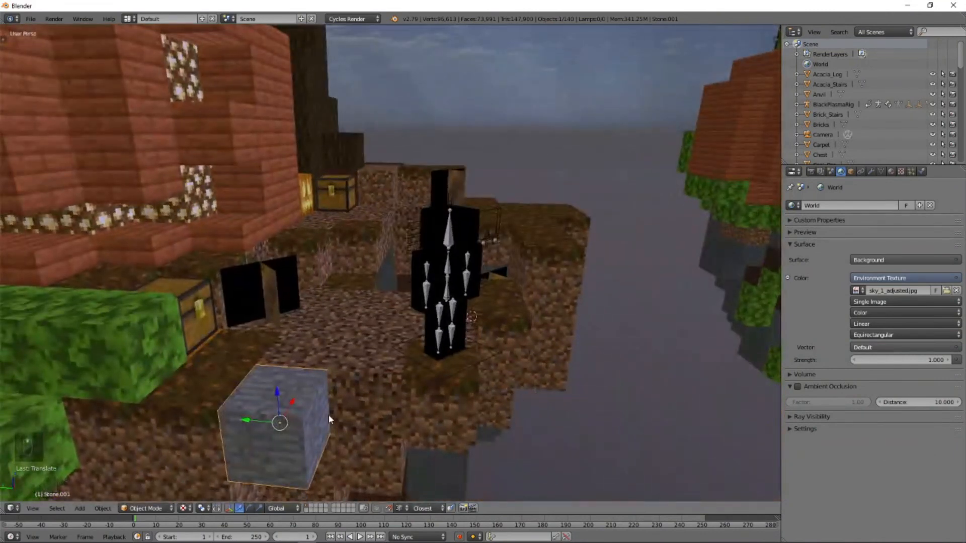
Set the snap element to Increment and shift the stone block along the grid to the island's edge in front of the character
click(400, 508)
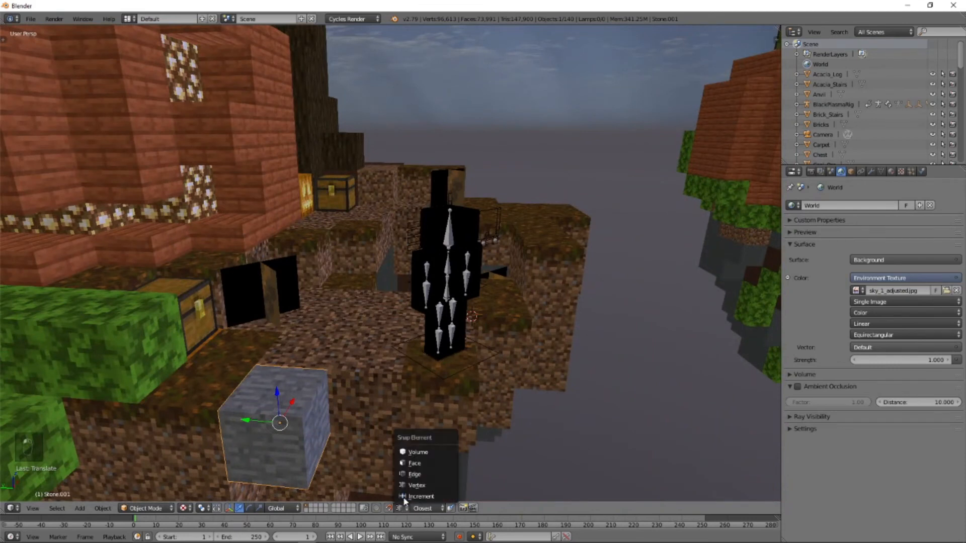
click(404, 496)
scroll(443, 448, down, 6)
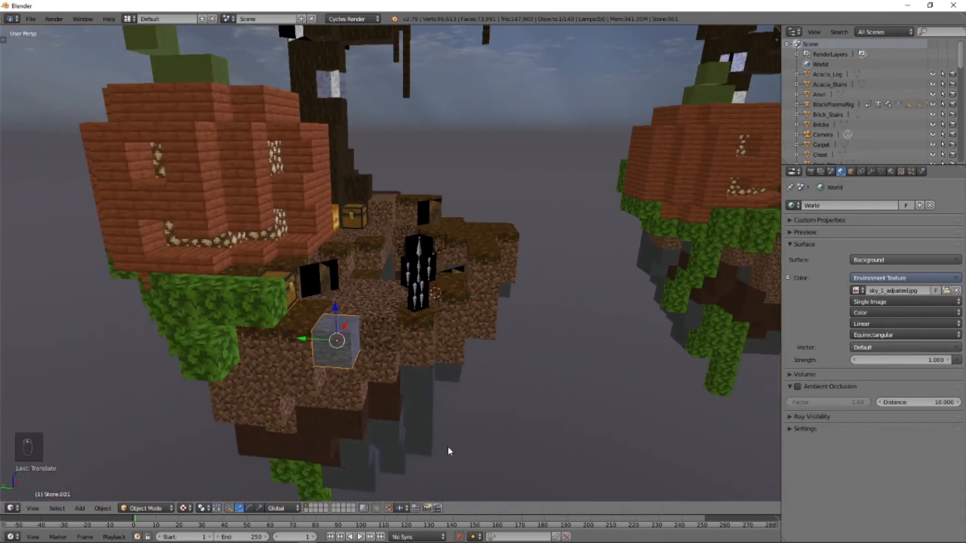
key(g)
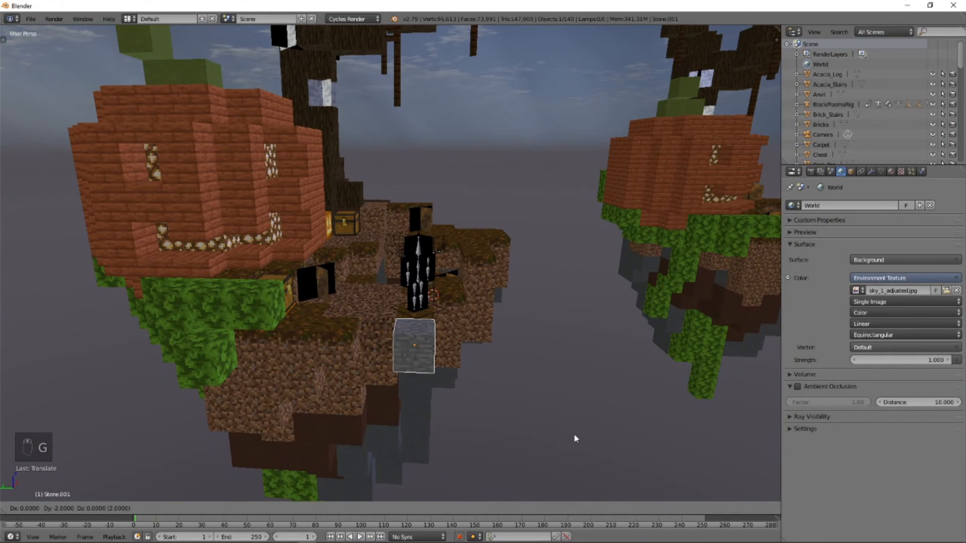
click(603, 437)
middle_drag(602, 438, 475, 442)
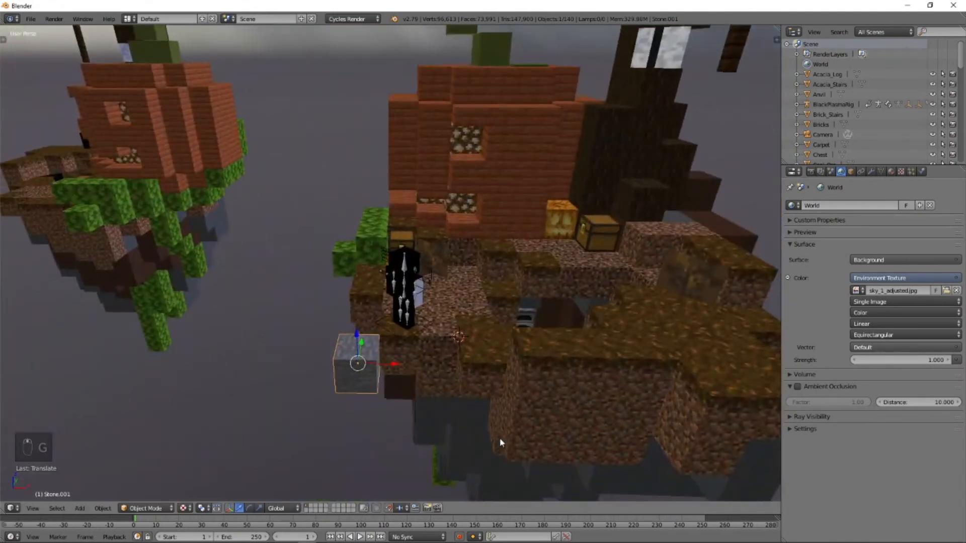
key(g)
click(511, 422)
middle_drag(511, 423, 581, 409)
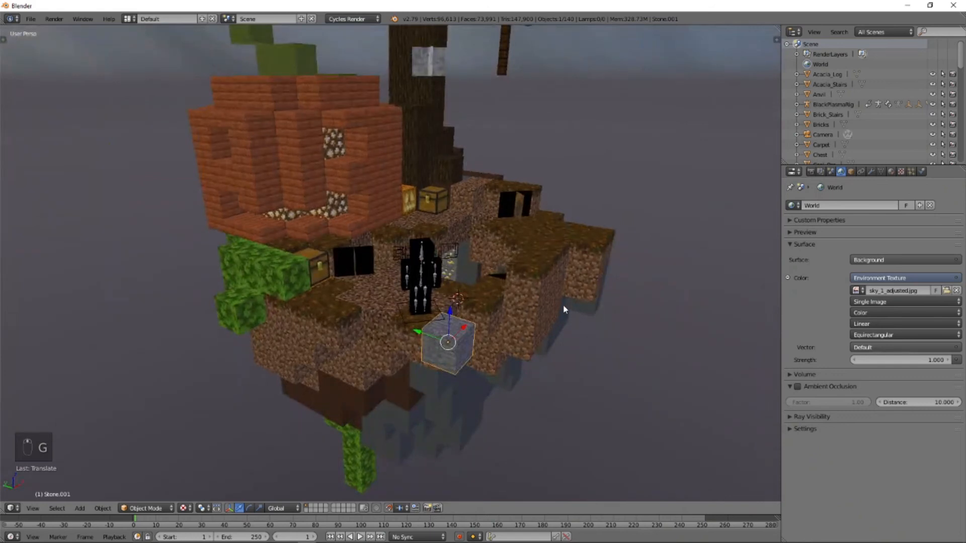
Duplicate the stone block and place the copy directly beside it in front of the character's island
middle_drag(470, 304, 449, 317)
key(shift+d)
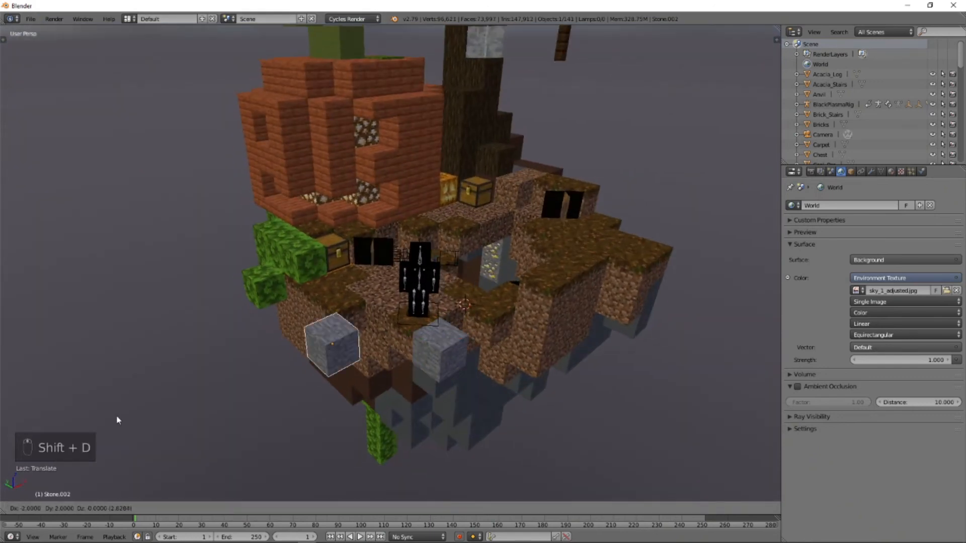
click(418, 348)
middle_drag(442, 362, 477, 428)
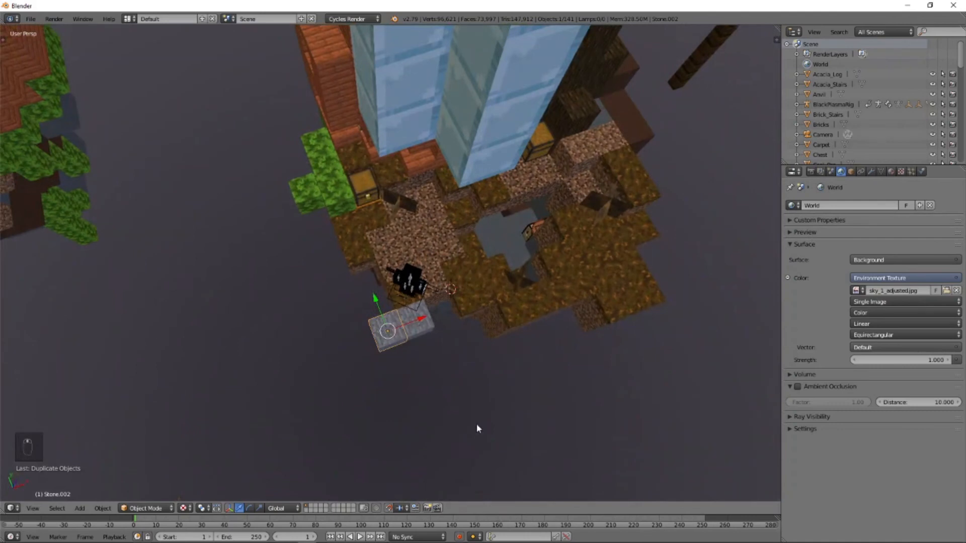
Duplicate the stone block three more times along the grid to extend the stone path outward from the island
key(shift+d)
click(467, 448)
key(shift+d)
click(449, 461)
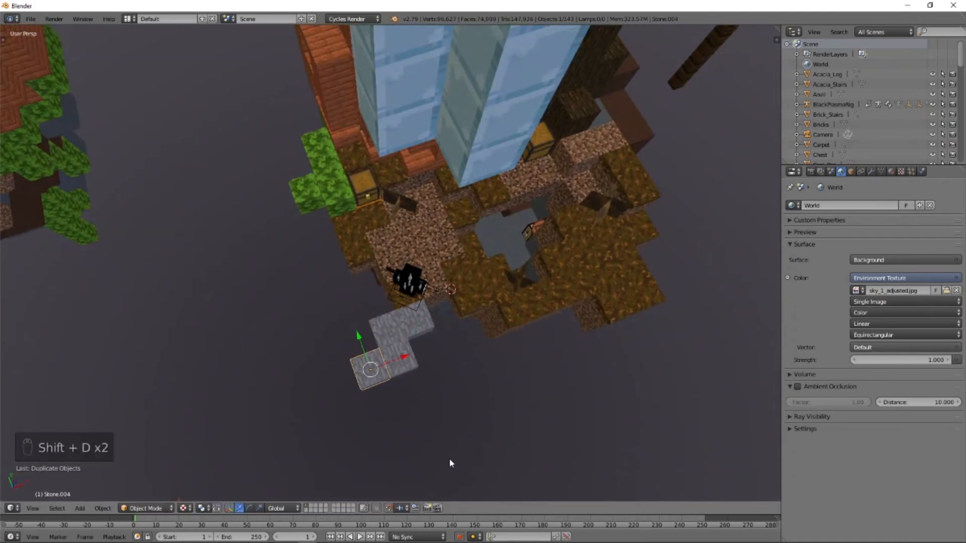
key(shift+d)
click(460, 436)
middle_drag(460, 436, 421, 327)
key(shift+d)
click(341, 348)
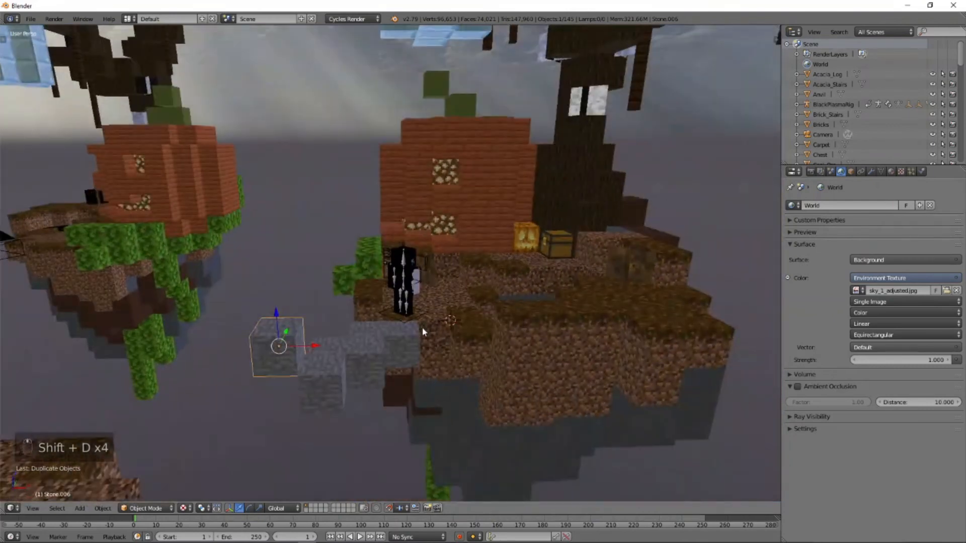
key(ctrl+z)
Raise the outermost stone block by 1 unit and place a duplicate of it in the space below
key(g)
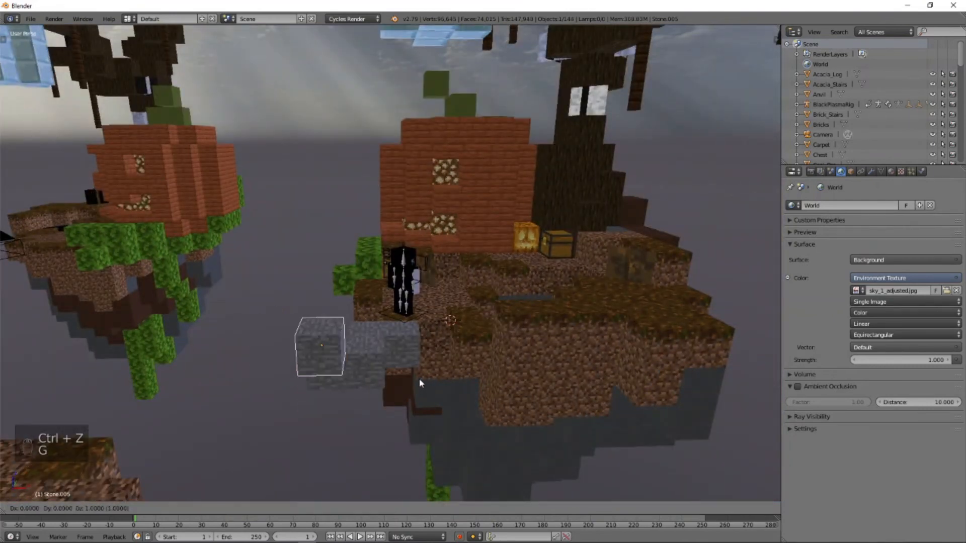
click(418, 377)
key(shift+d)
click(421, 412)
middle_drag(420, 411, 470, 408)
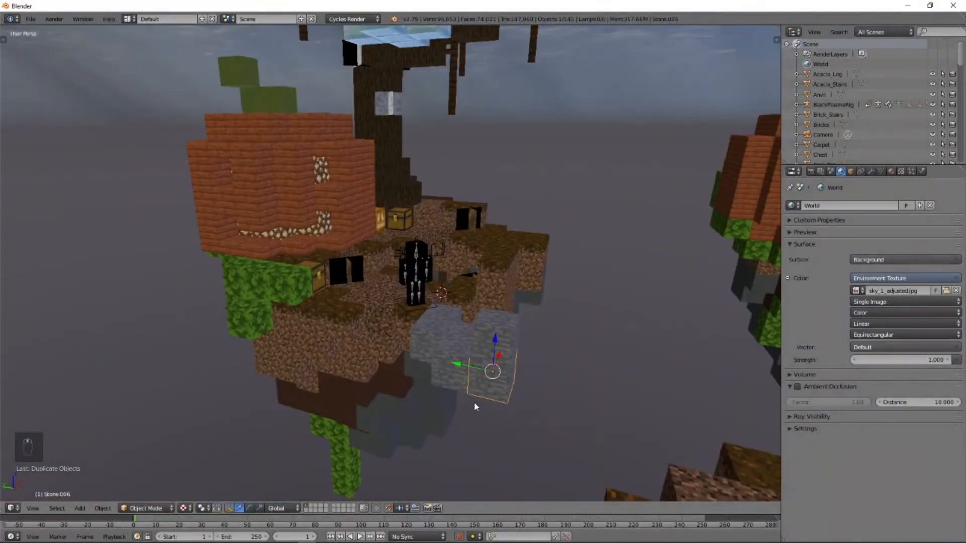
Preview the scene through the camera in rendered shading, then return to the regular shading
key(KP_0)
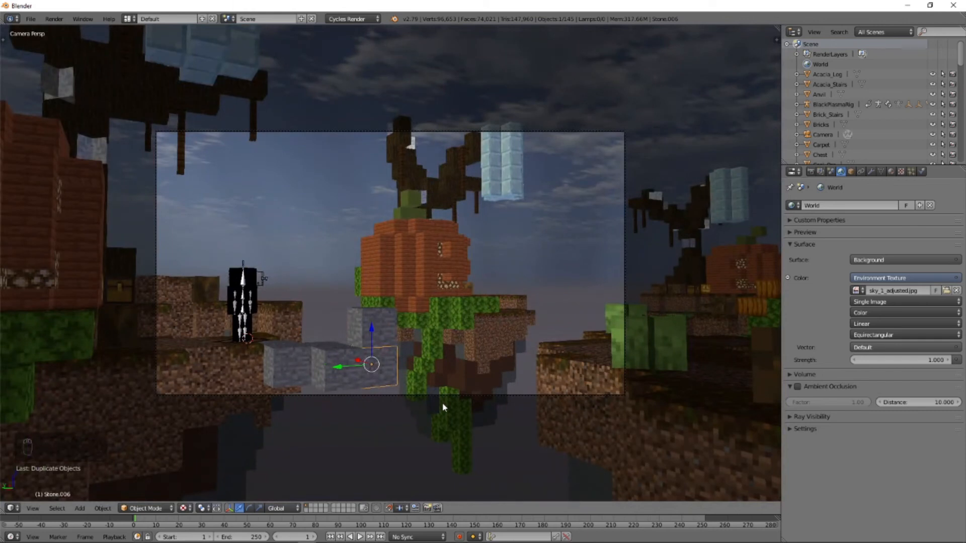
key(shift+z)
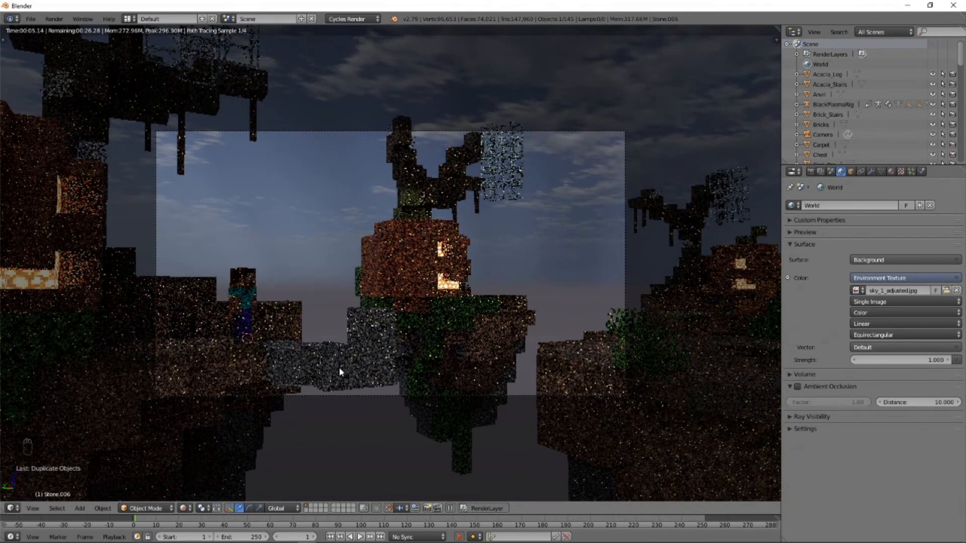
scroll(408, 322, up, 1)
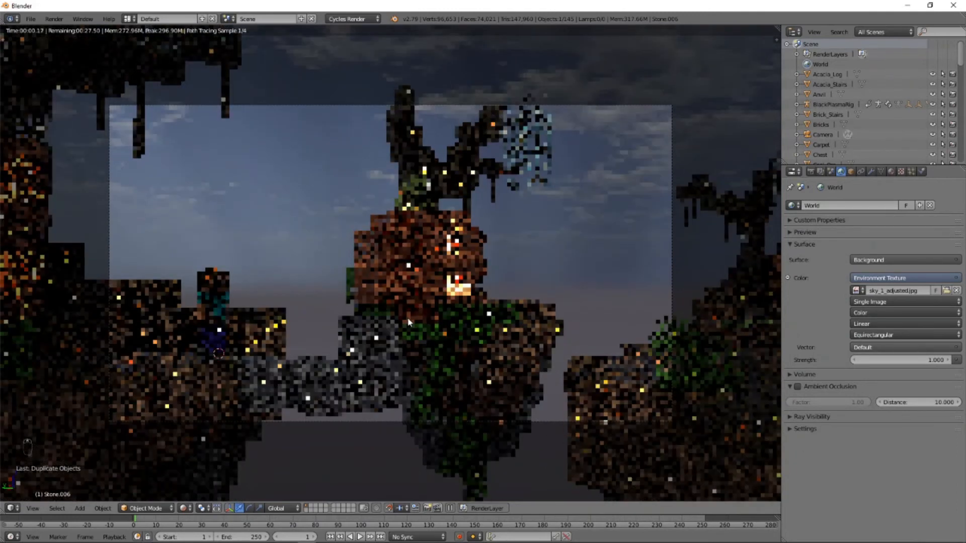
key(shift+z)
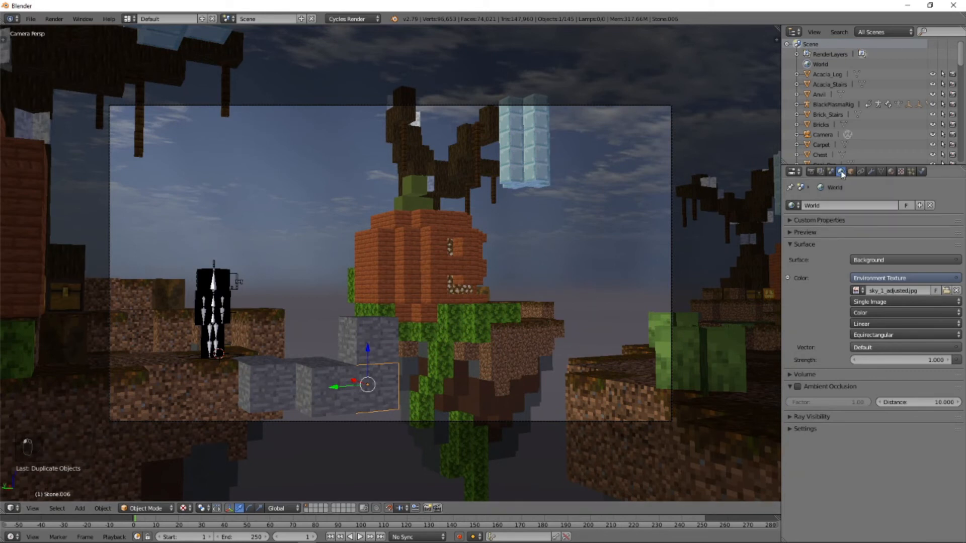
Enable Ambient Occlusion for the world and check the lighting in a rendered preview
click(798, 386)
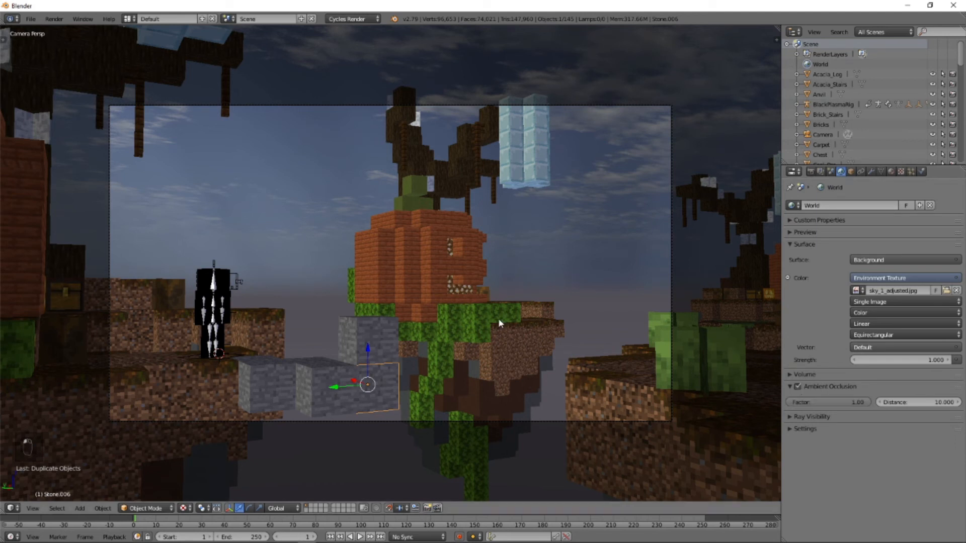
key(shift+z)
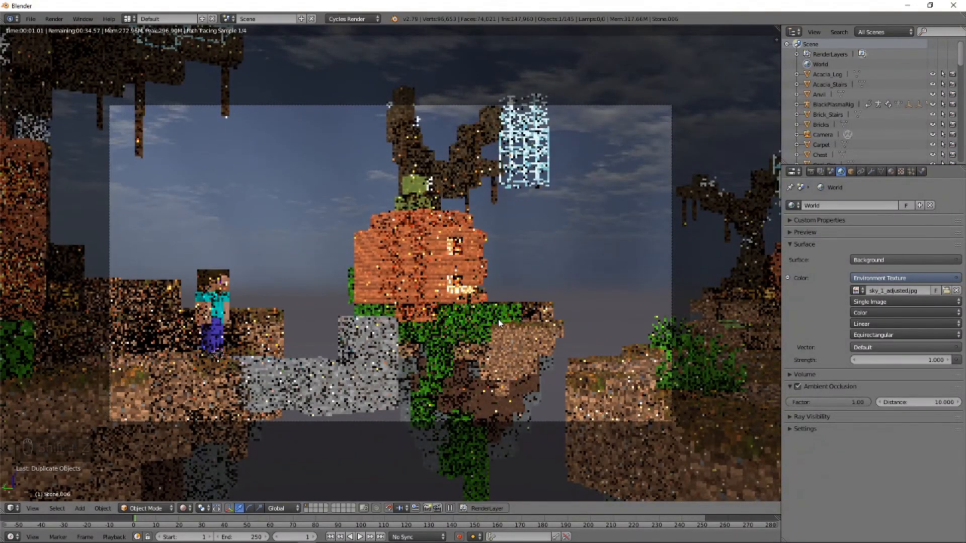
key(shift+z)
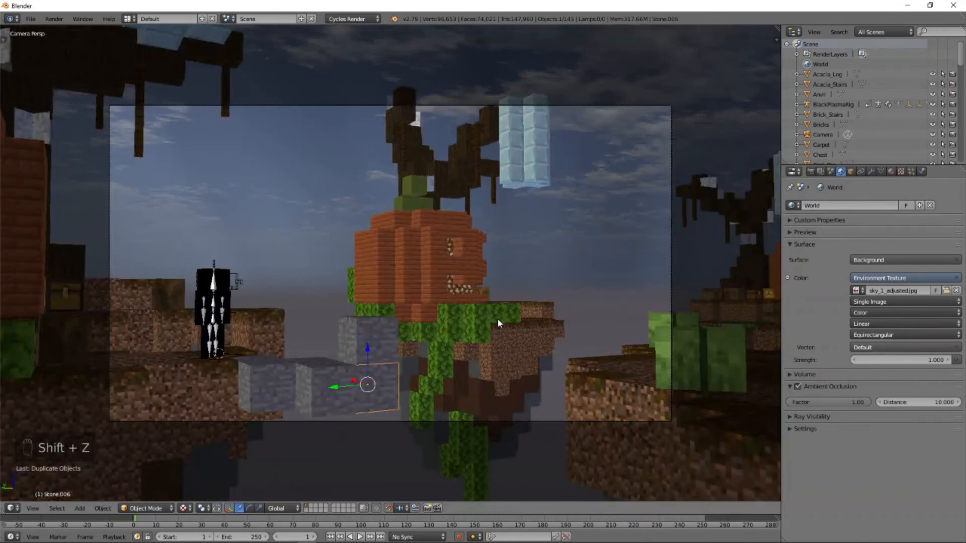
Leave the camera view, deselect everything and bring the character rig on the island into close view
key(KP_0)
key(a)
key(a)
scroll(436, 310, up, 6)
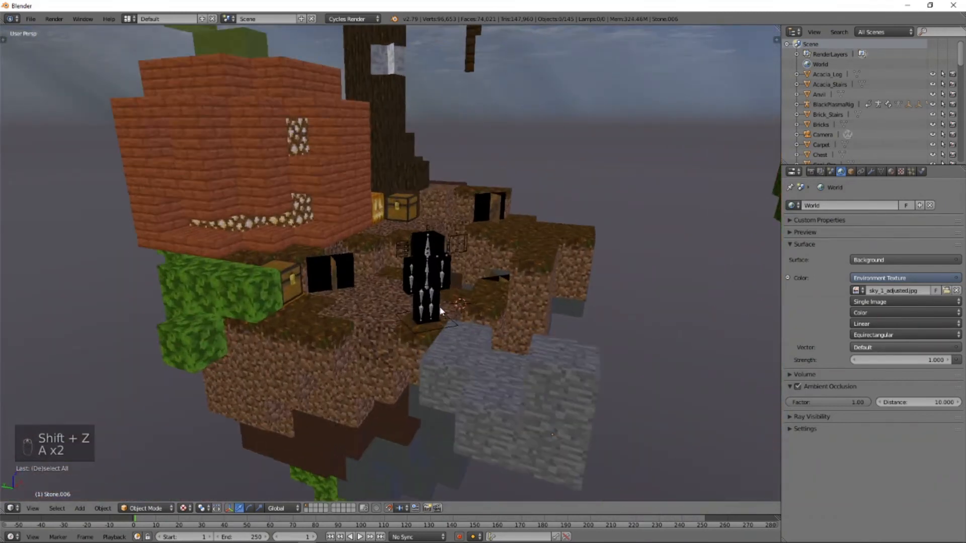
middle_drag(430, 274, 540, 303)
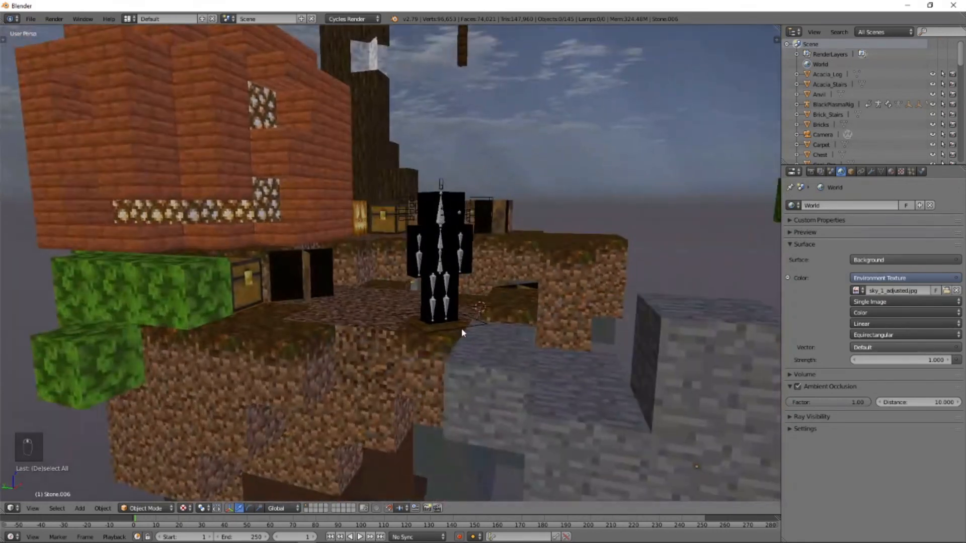
shift+middle_drag(471, 311, 454, 350)
scroll(455, 350, up, 2)
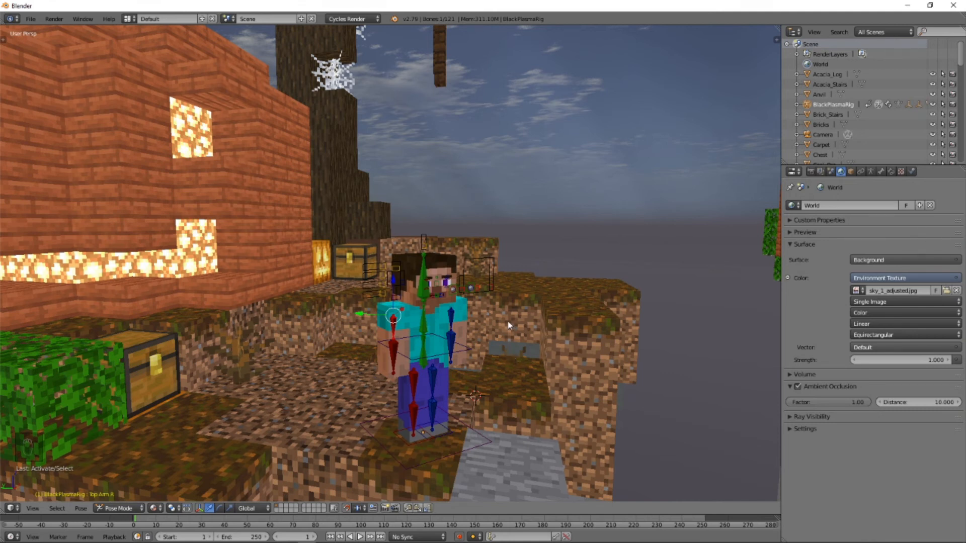
Expand the BlackPlasmaRig hierarchy through Armor to the individual Diamond Armor pieces
middle_drag(508, 324, 498, 324)
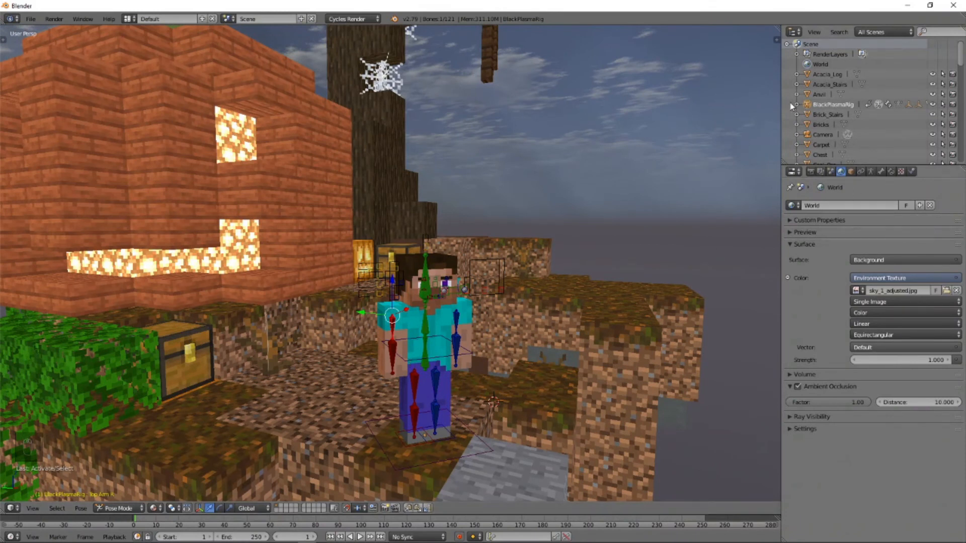
drag(782, 103, 771, 103)
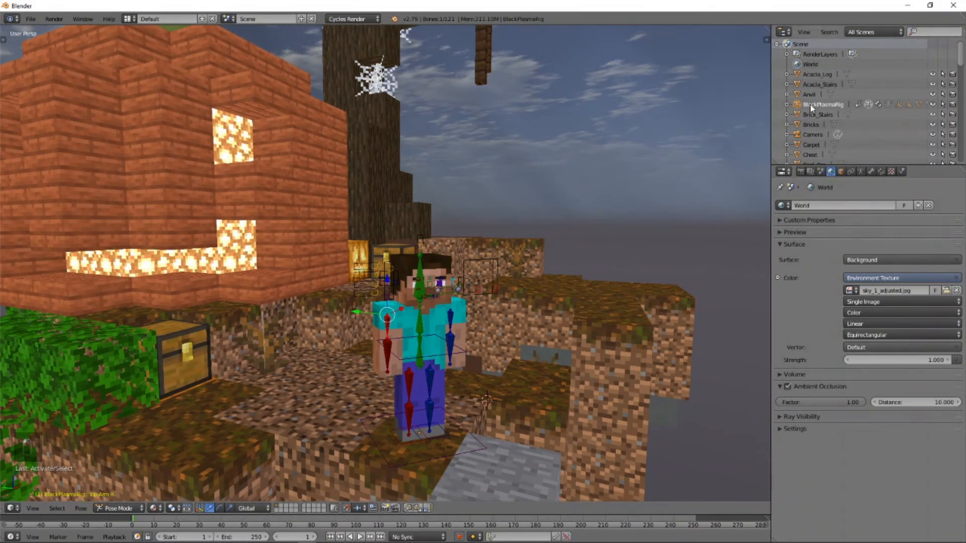
click(786, 105)
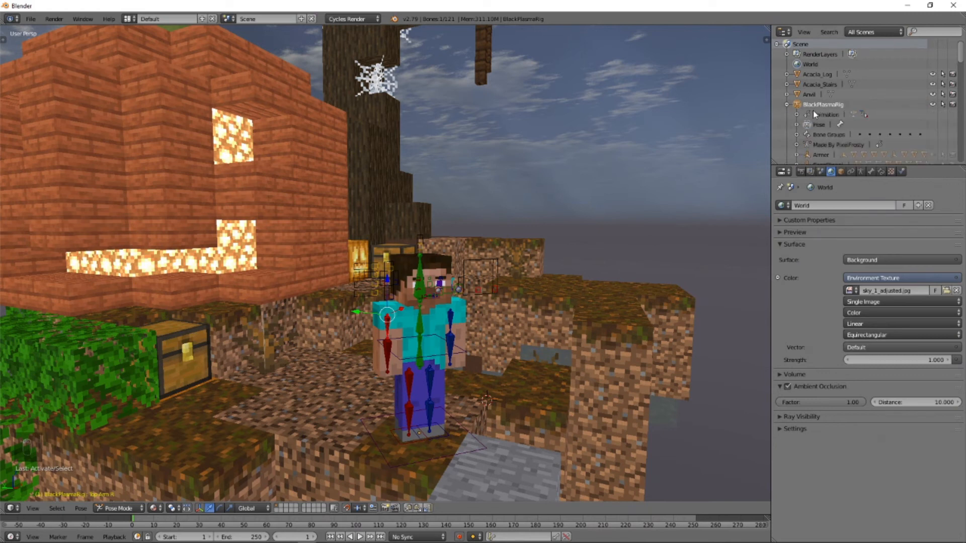
scroll(814, 113, down, 3)
click(797, 96)
scroll(795, 100, down, 1)
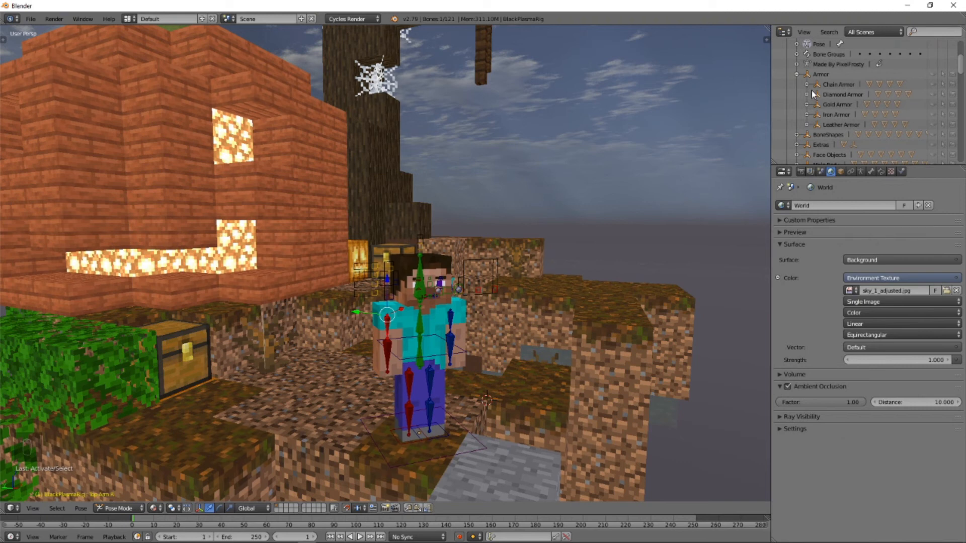
click(807, 95)
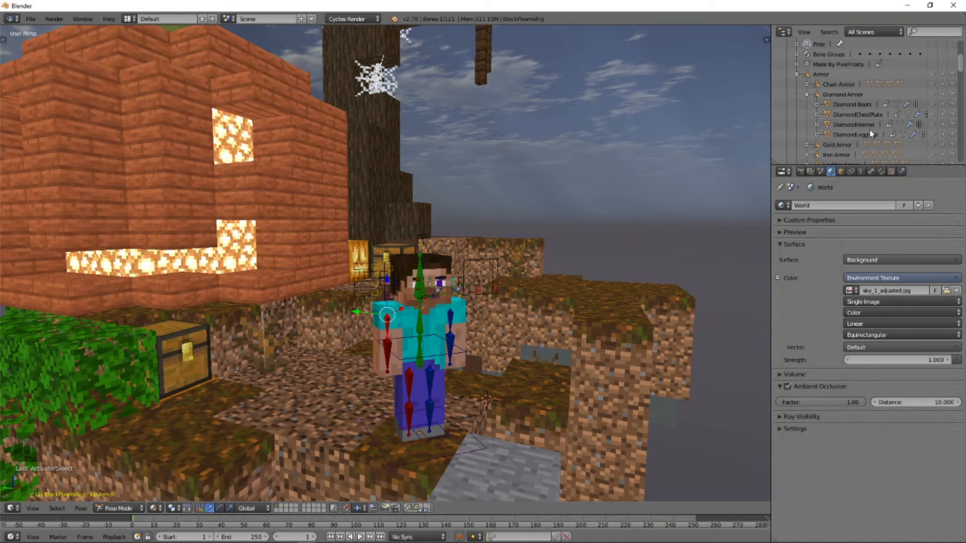
Make the diamond boots, chestplate, helmet and leggings visible in the viewport and in renders
click(954, 107)
click(932, 105)
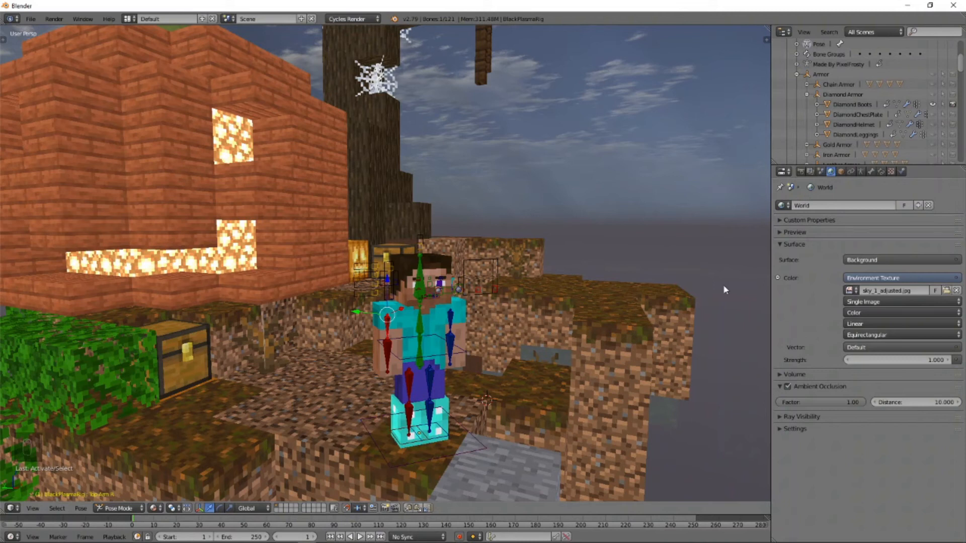
click(932, 114)
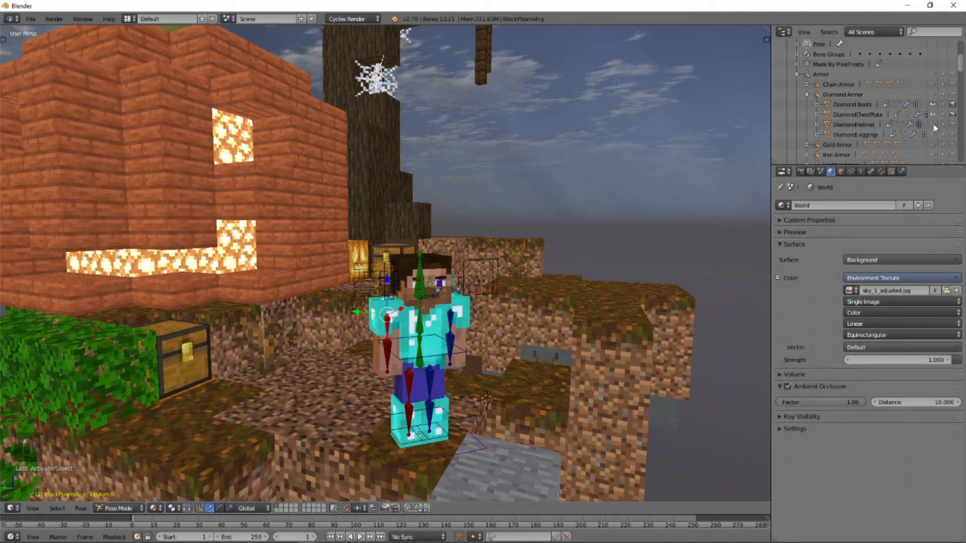
click(933, 123)
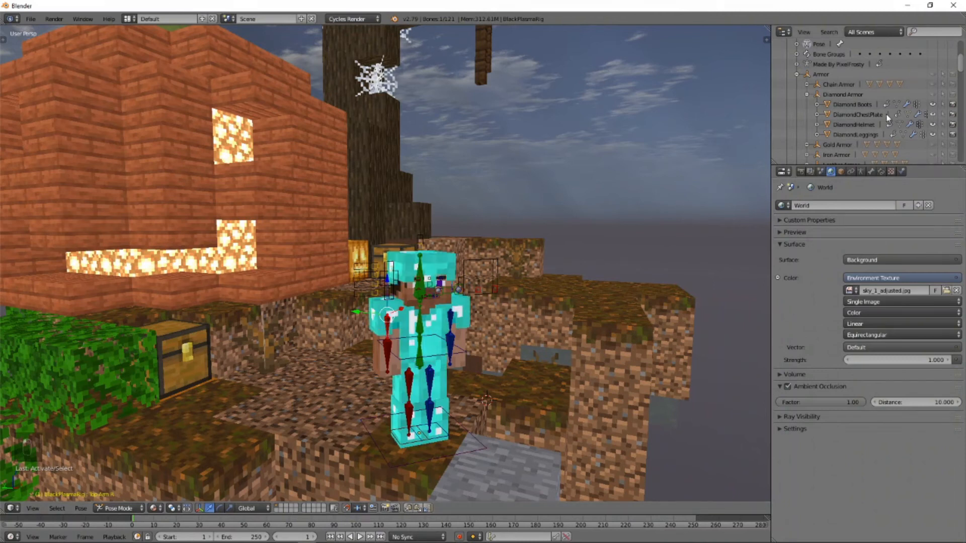
Collapse the Diamond Armor, Armor and BlackPlasmaRig entries in the scene hierarchy
click(807, 94)
click(797, 75)
scroll(791, 88, up, 5)
click(787, 85)
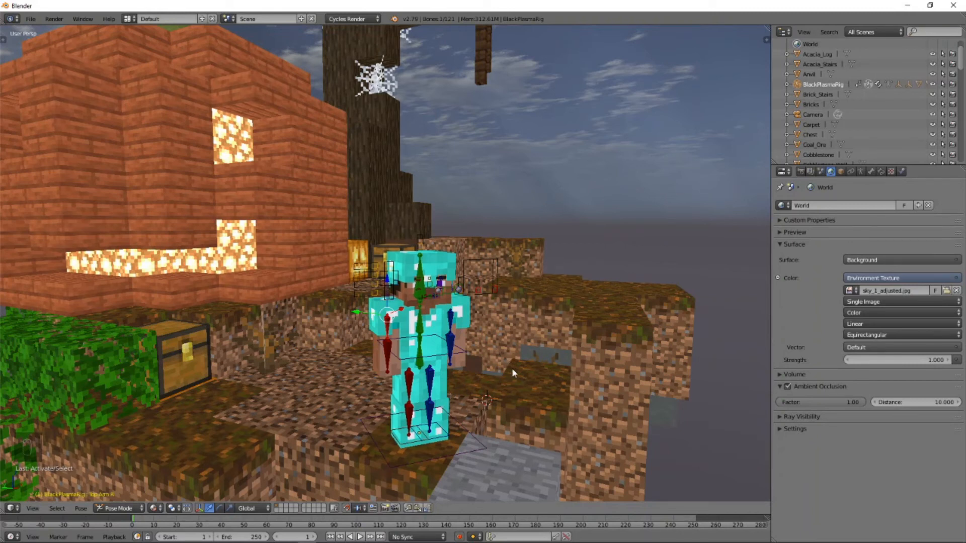
key(Left)
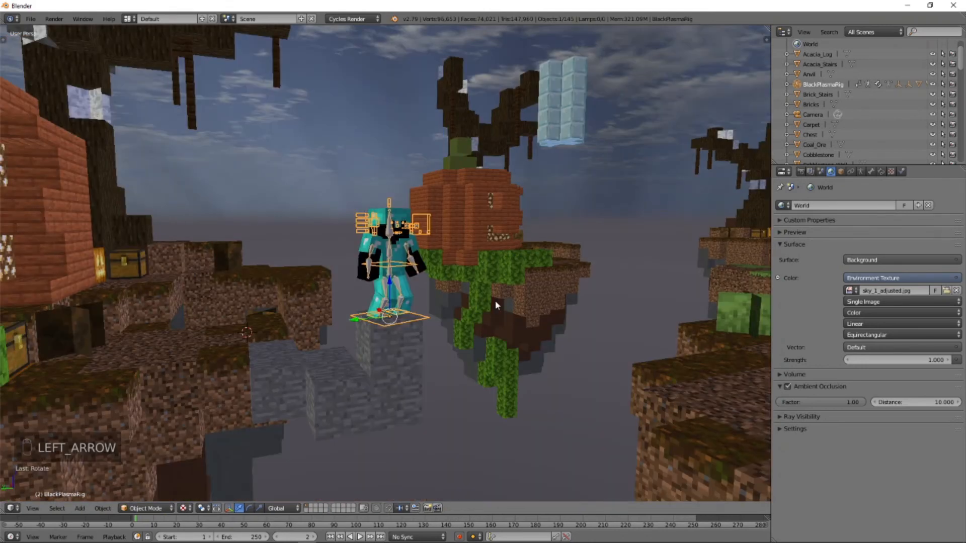
middle_drag(503, 319, 483, 321)
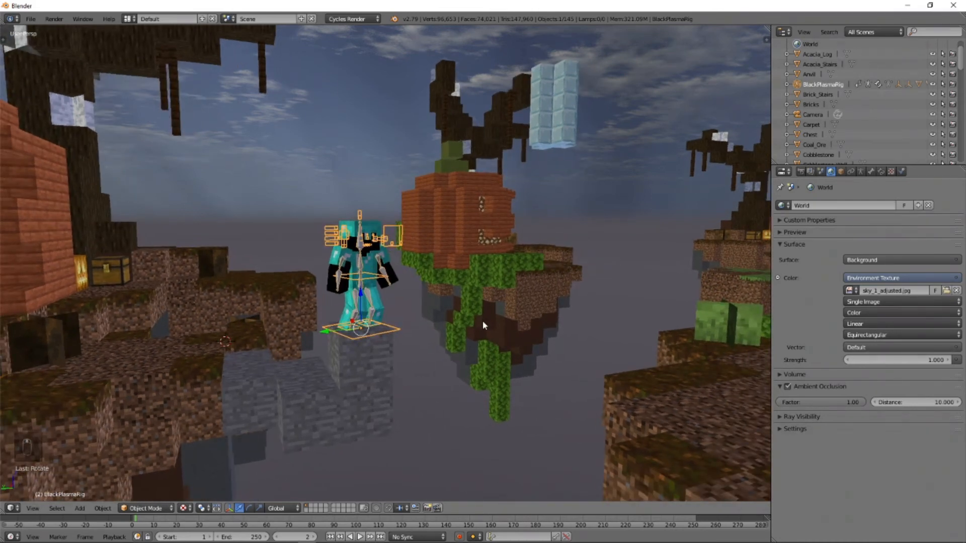
Start an Append and browse from the Blender stuff bookmark to the 2.79\RIGS\Enchanted Sword folder
click(31, 19)
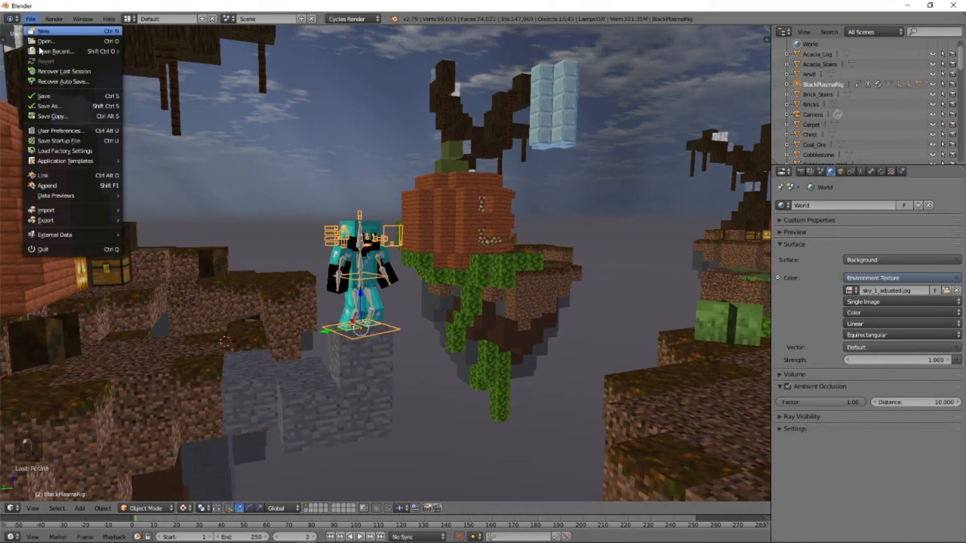
click(50, 180)
click(64, 165)
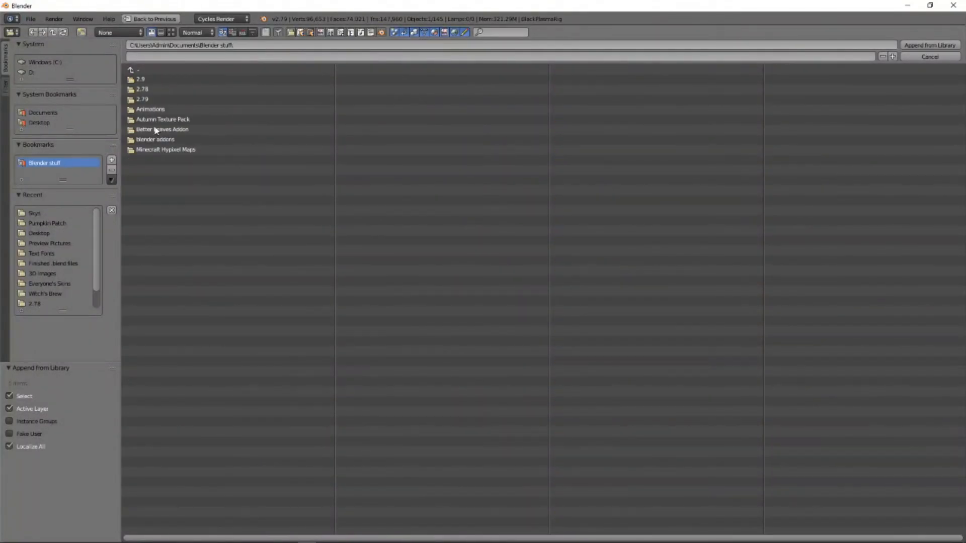
click(146, 101)
click(154, 121)
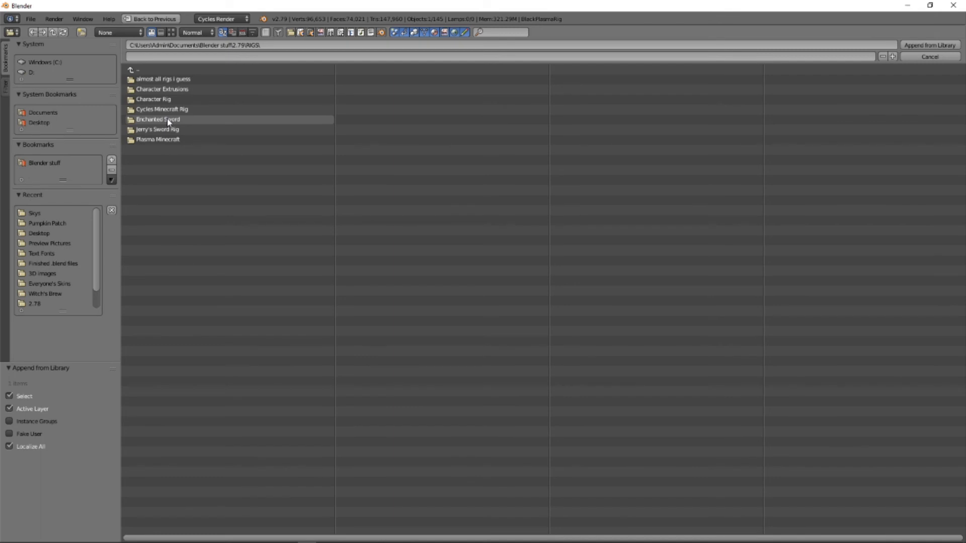
click(168, 121)
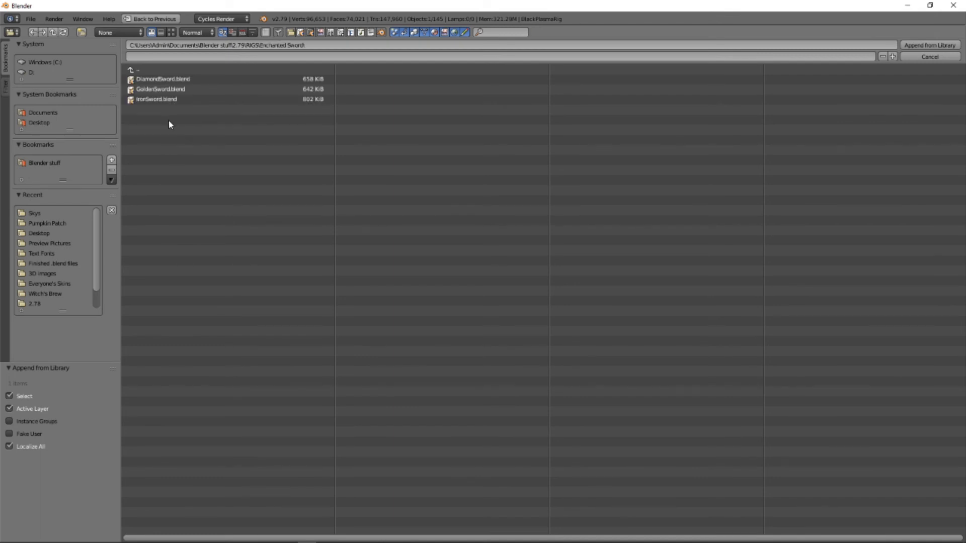
Append the diamond sword object from the Object category of DiamondSword.blend
click(166, 89)
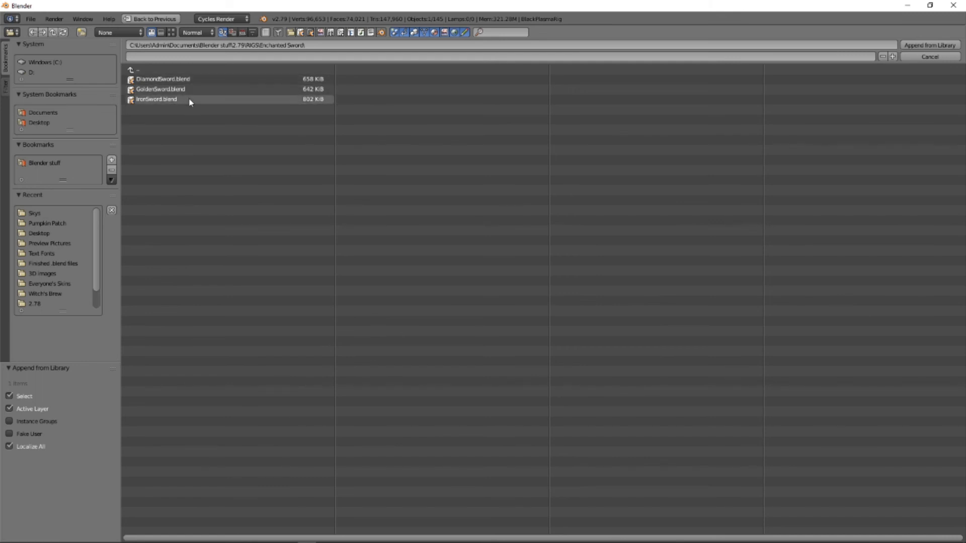
click(193, 79)
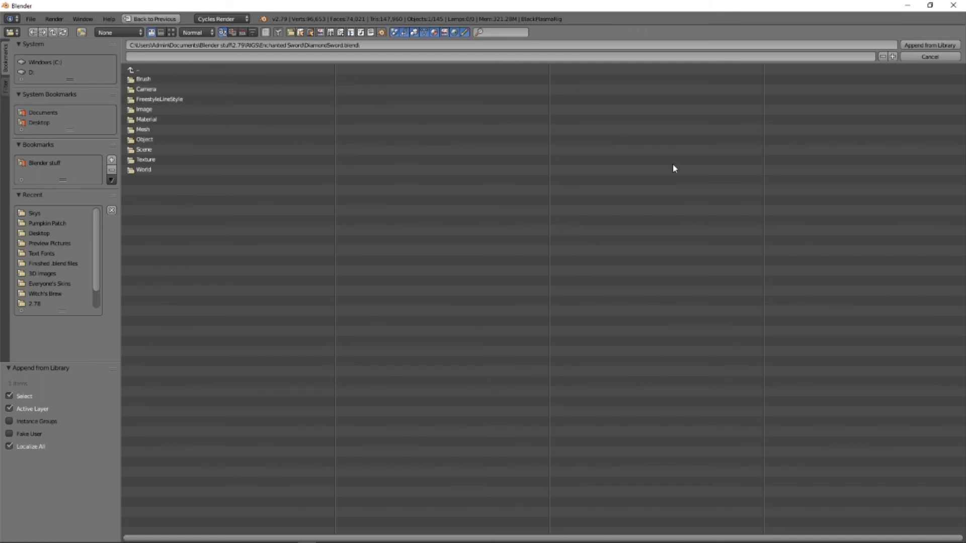
click(170, 139)
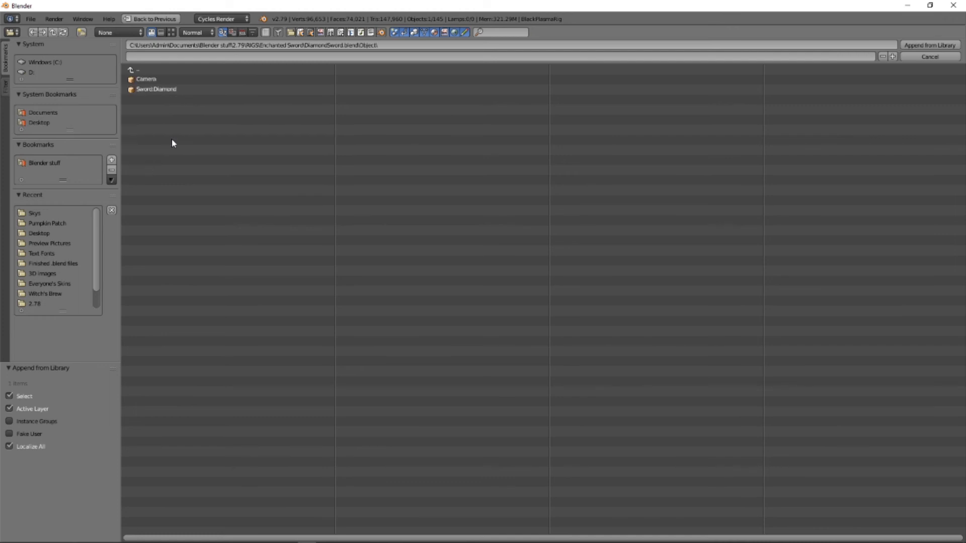
click(168, 90)
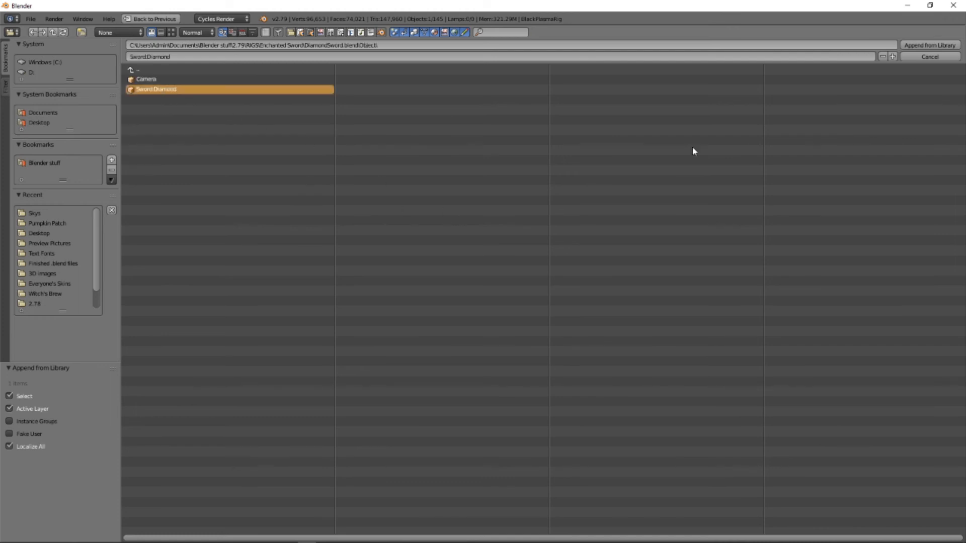
click(942, 46)
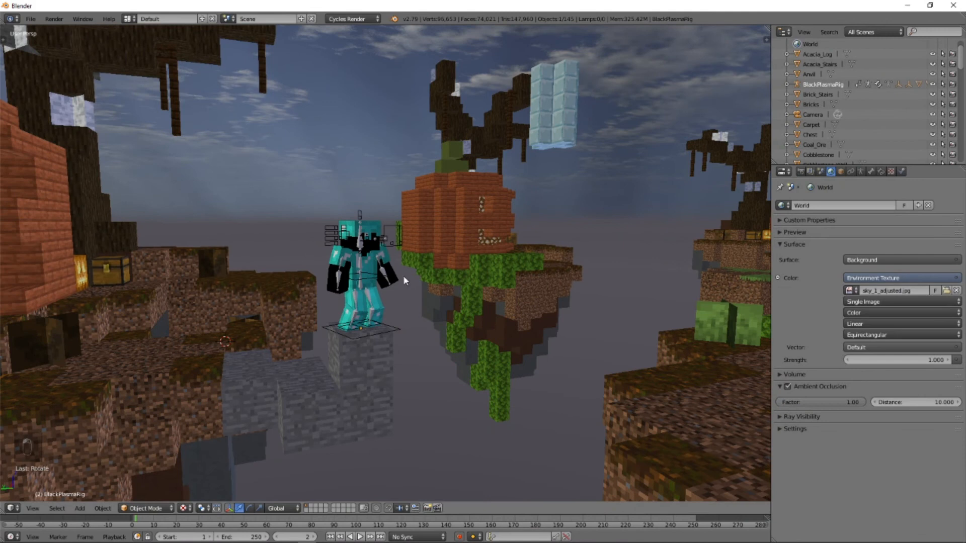
Select the appended diamond sword and snap it to the 3D cursor
scroll(521, 433, down, 15)
right_click(465, 418)
scroll(481, 401, up, 15)
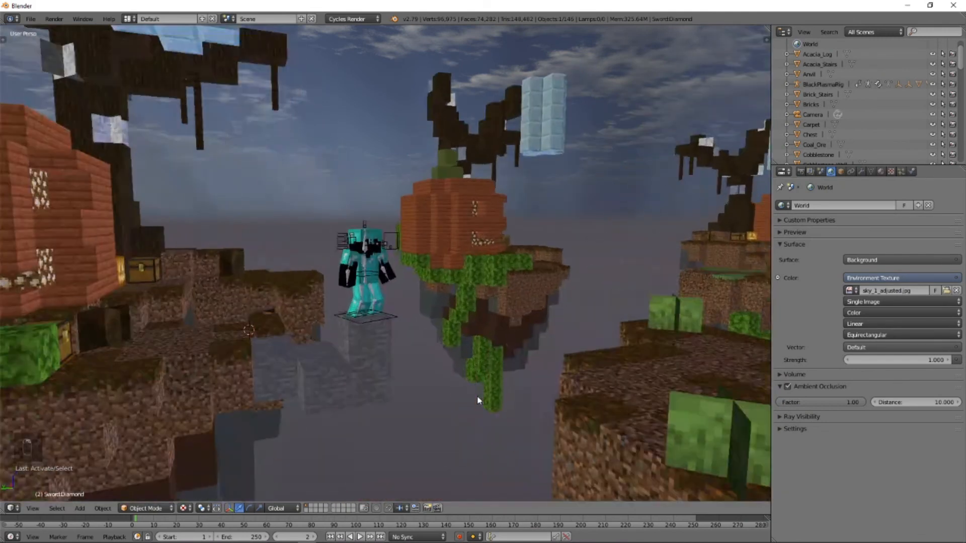
key(shift+s)
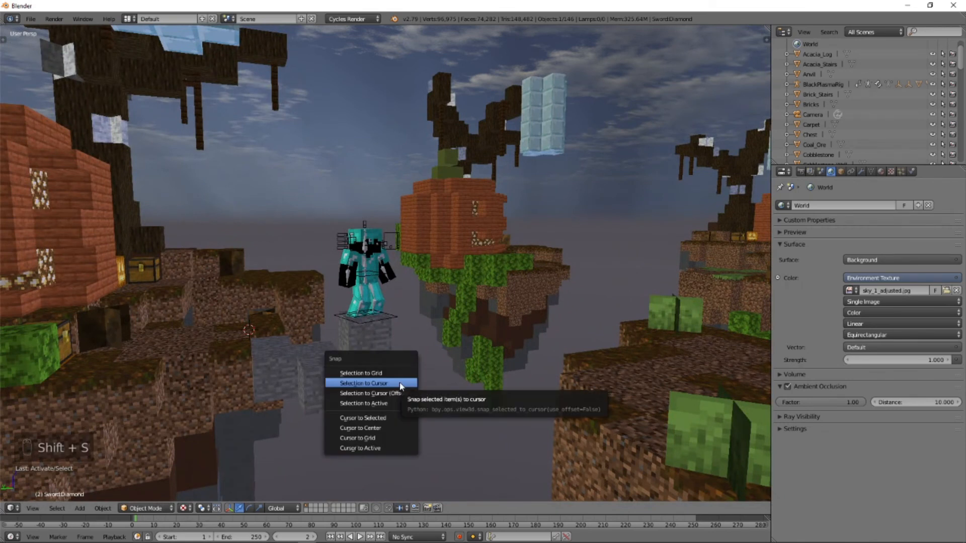
click(401, 384)
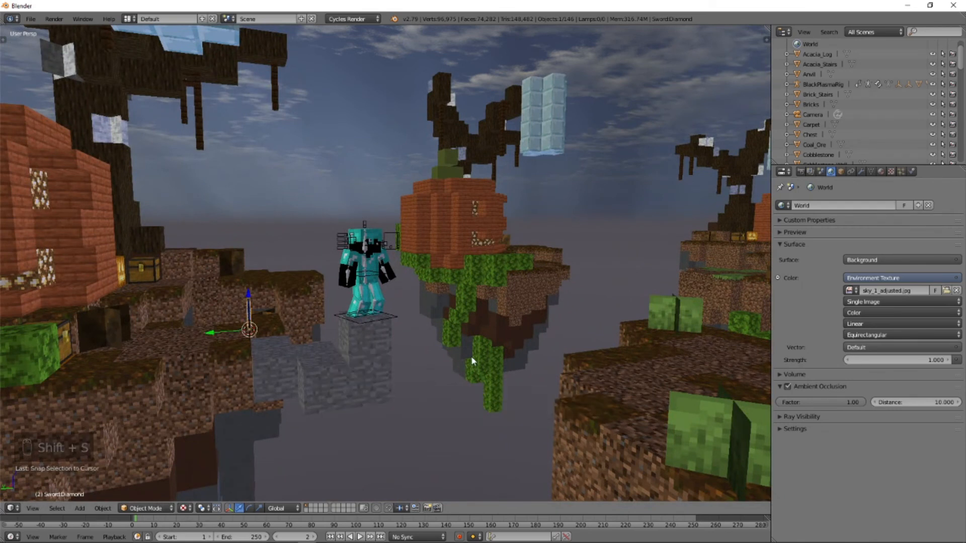
Move the diamond sword from the 3D cursor to right beside the armored character on the stone blocks
middle_drag(473, 363, 485, 362)
key(g)
click(451, 308)
middle_drag(451, 308, 539, 319)
key(g)
click(634, 310)
middle_drag(635, 309, 505, 295)
key(g)
click(418, 282)
middle_drag(418, 283, 475, 307)
middle_drag(450, 348, 500, 340)
key(g)
click(549, 310)
middle_drag(549, 310, 388, 420)
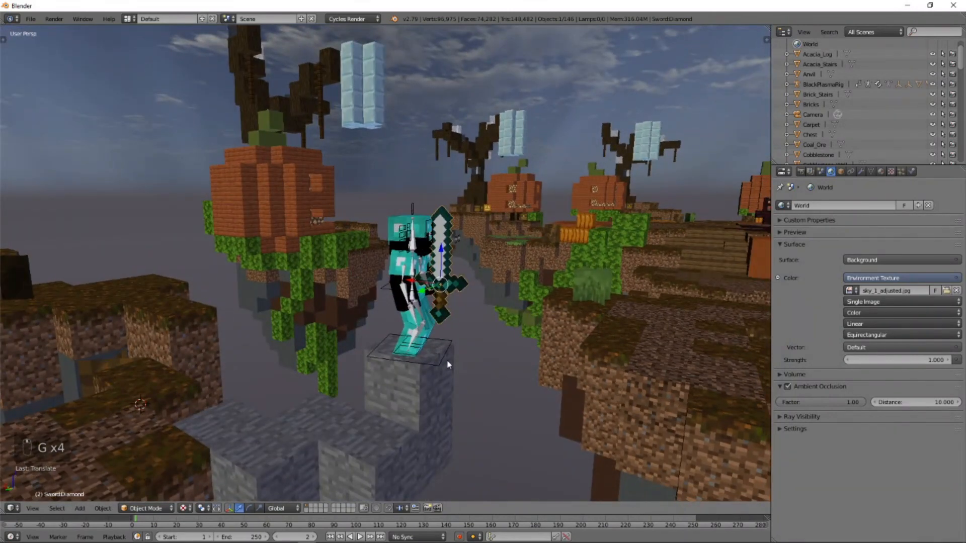
Preview the scene in rendered shading, then isolate the diamond sword in local view and preview it rendered
middle_drag(514, 324, 458, 329)
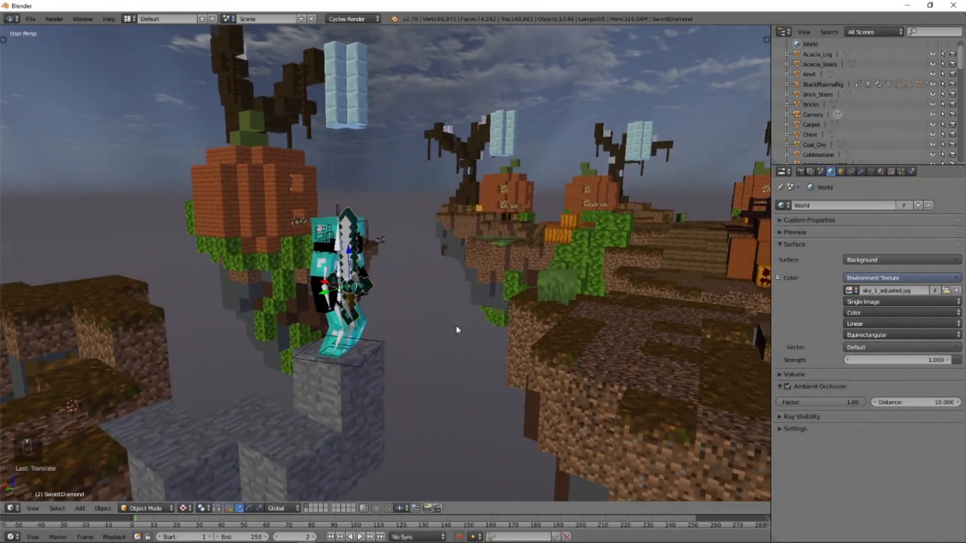
key(shift+z)
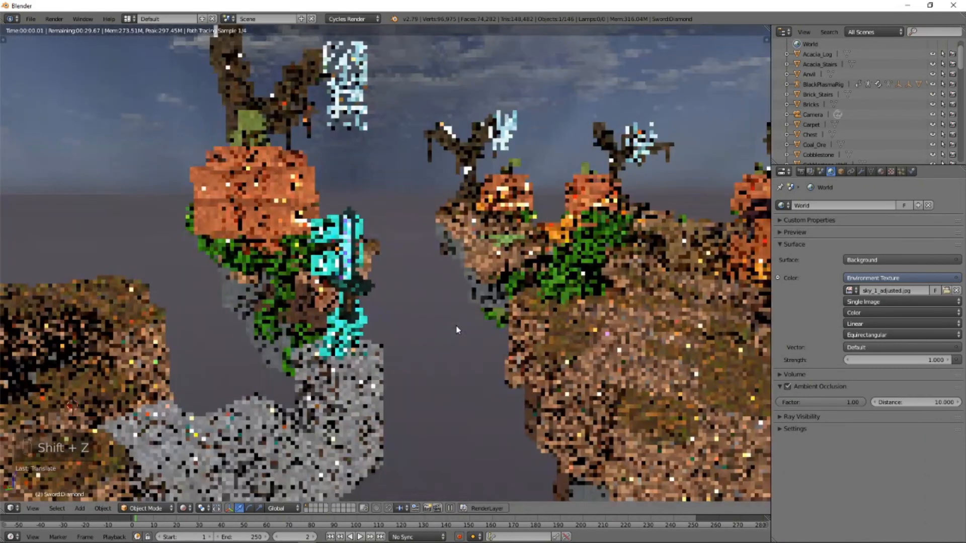
key(shift+z)
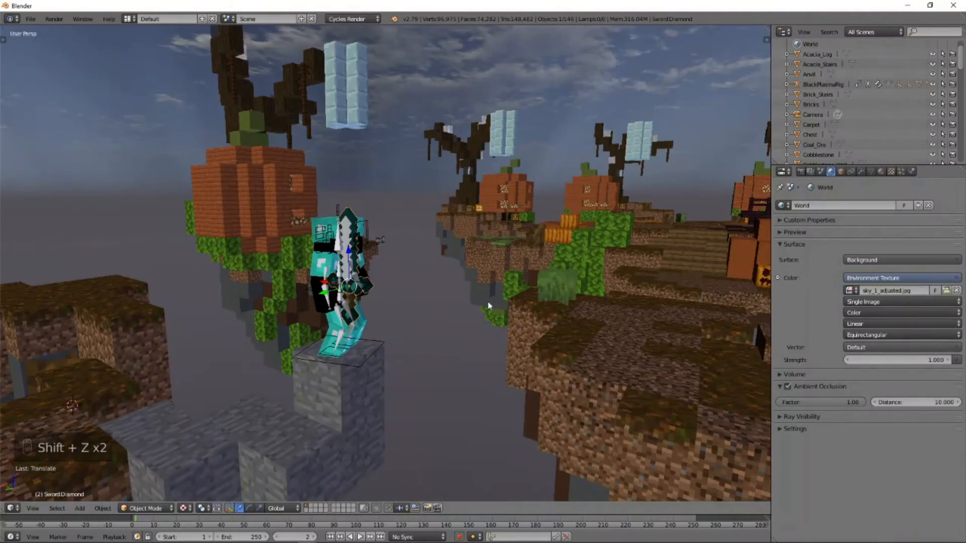
scroll(459, 304, up, 4)
middle_drag(446, 309, 469, 307)
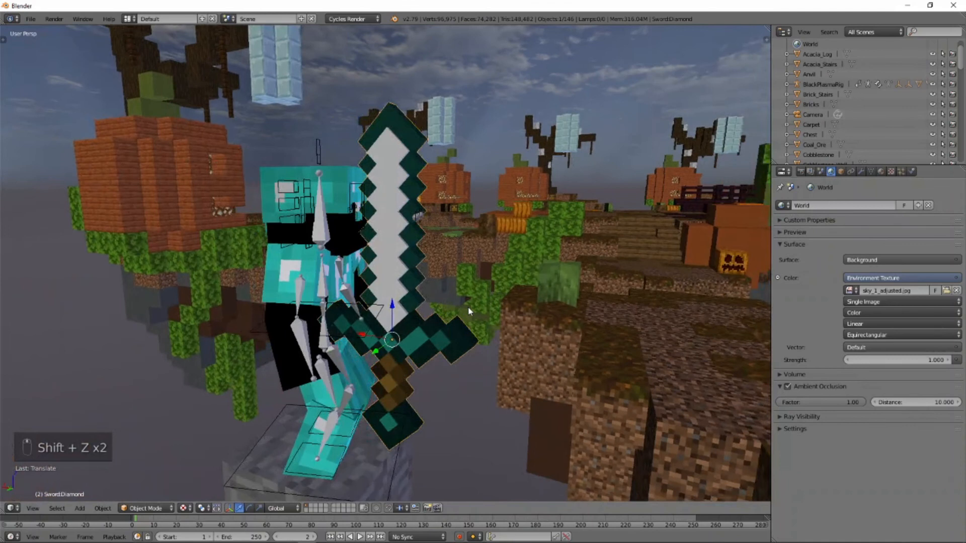
key(KP_Divide)
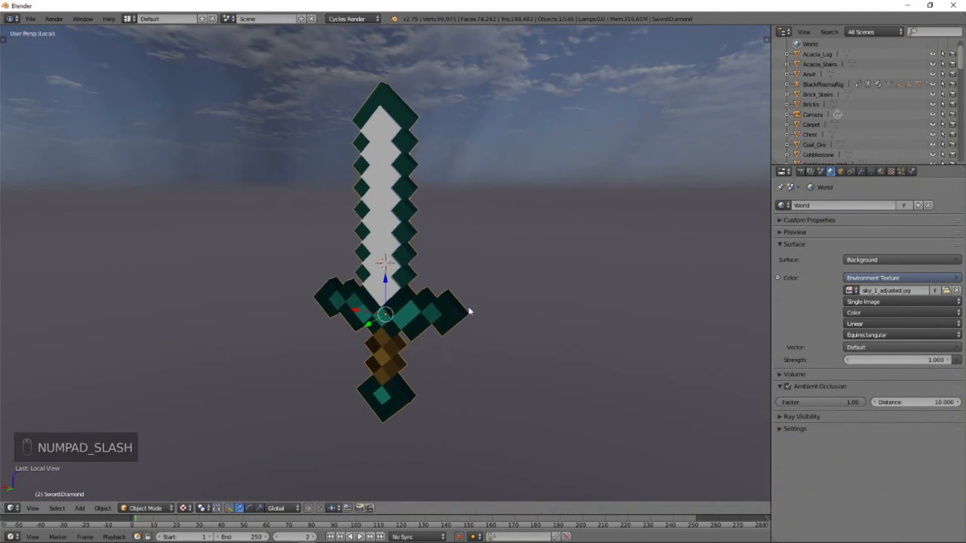
key(shift+z)
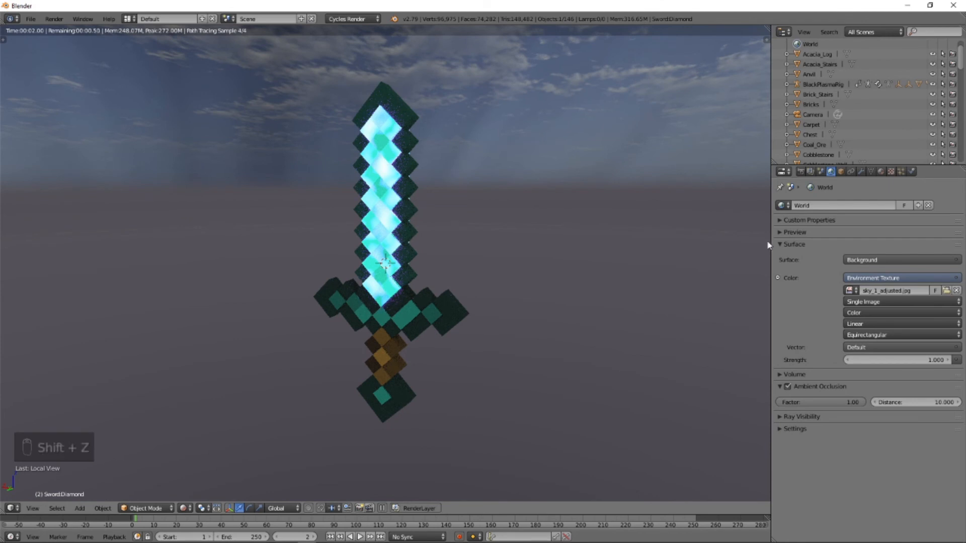
Disable the world's Ambient Occlusion, check the isolated sword's rendered look from another angle, and return to the full scene
click(787, 386)
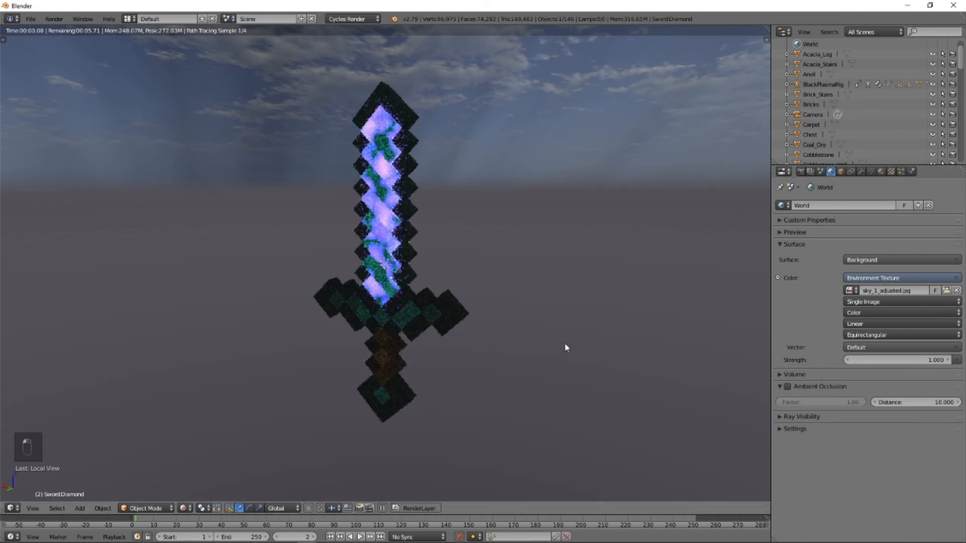
key(shift+z)
middle_drag(545, 308, 406, 295)
key(shift+z)
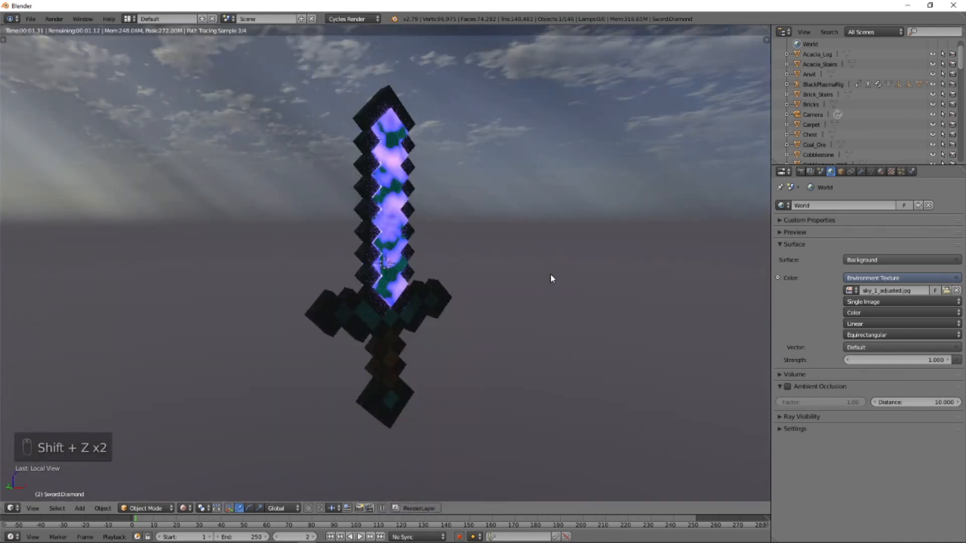
key(shift+z)
key(KP_Divide)
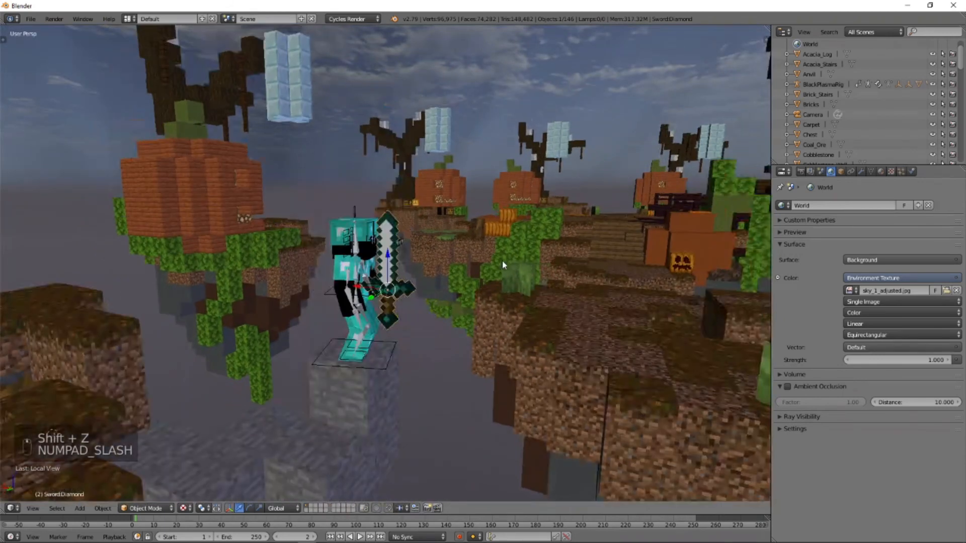
Shift the diamond sword away from the character's body and rotate it so the blade points forward
middle_drag(502, 261, 578, 305)
scroll(518, 257, up, 3)
key(g)
click(522, 278)
key(r)
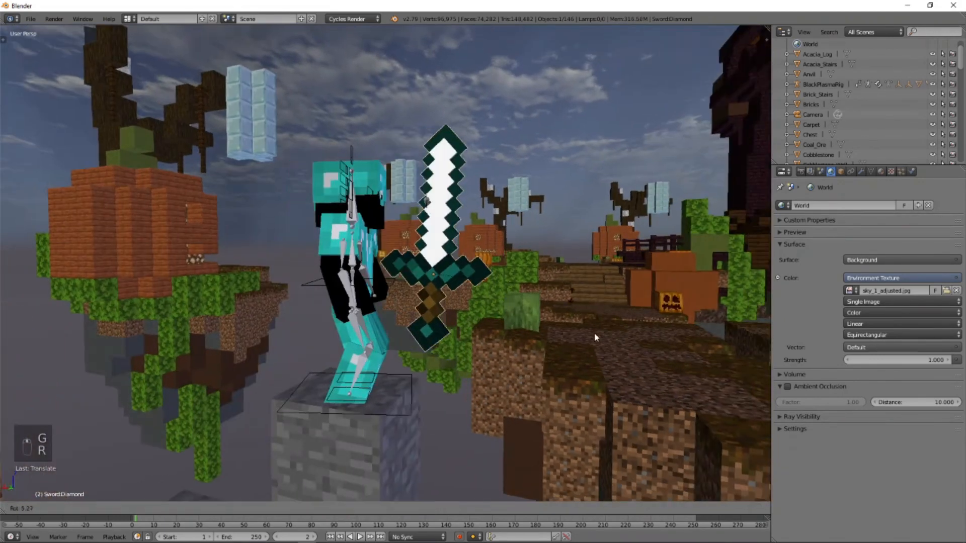
click(584, 372)
Position the rotated diamond sword in the character's right hand, adjusting it from the side and front
middle_drag(584, 372, 505, 339)
key(g)
click(573, 329)
middle_drag(573, 329, 431, 294)
key(g)
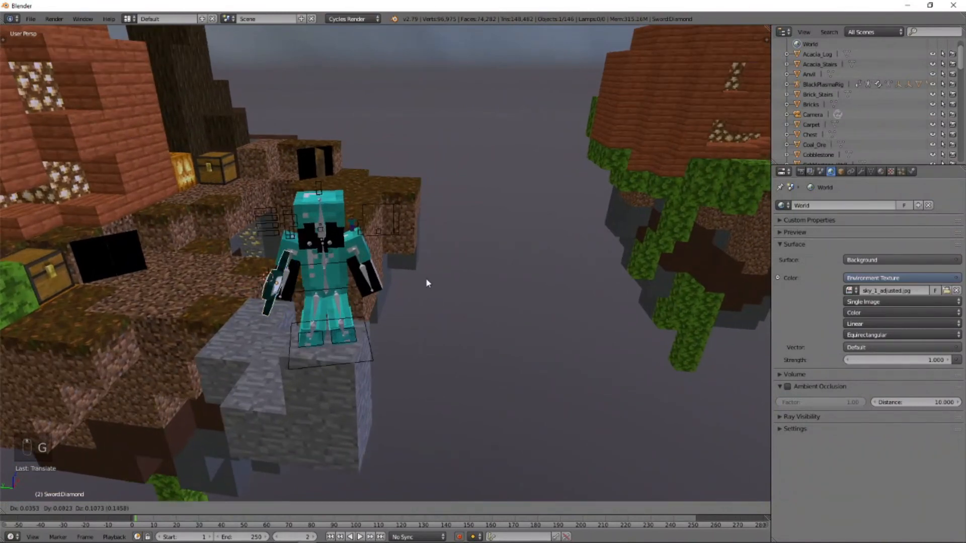
click(431, 286)
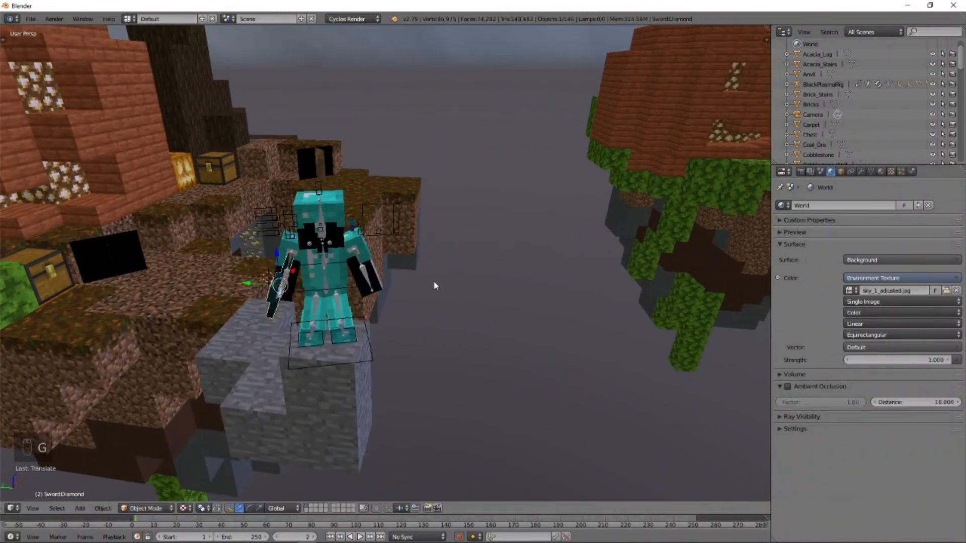
Check the composition through the camera in rendered shading and toggle Ambient Occlusion on and back off
key(KP_0)
key(shift+z)
key(shift+z)
key(Left)
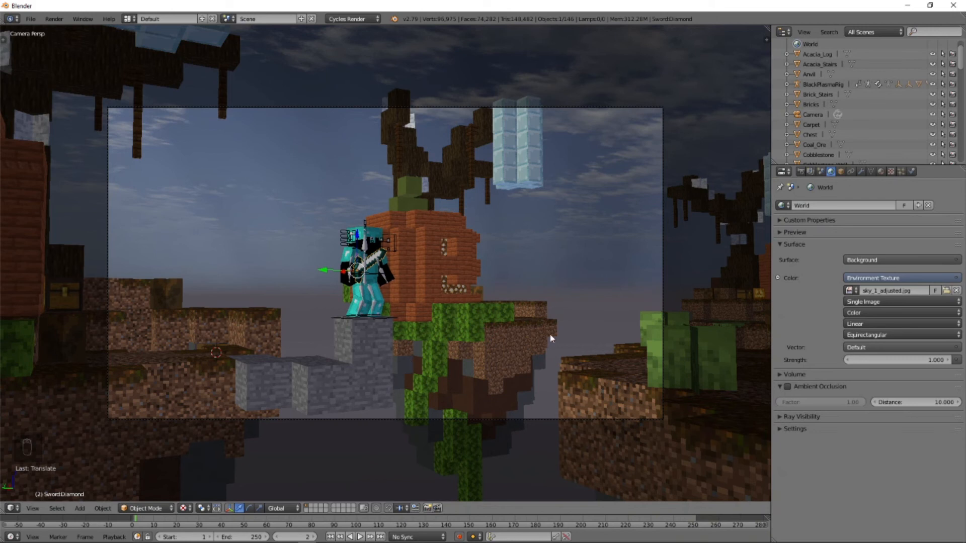
click(788, 387)
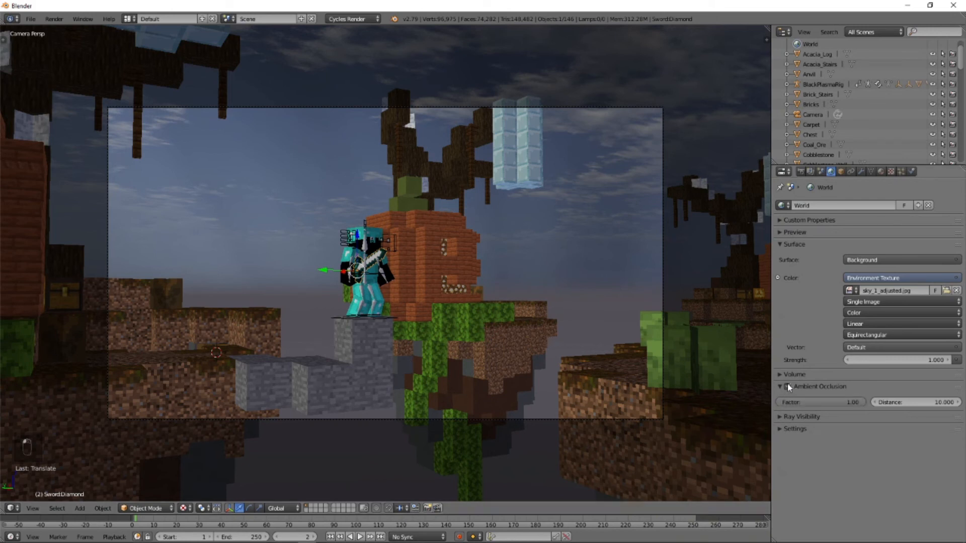
click(788, 386)
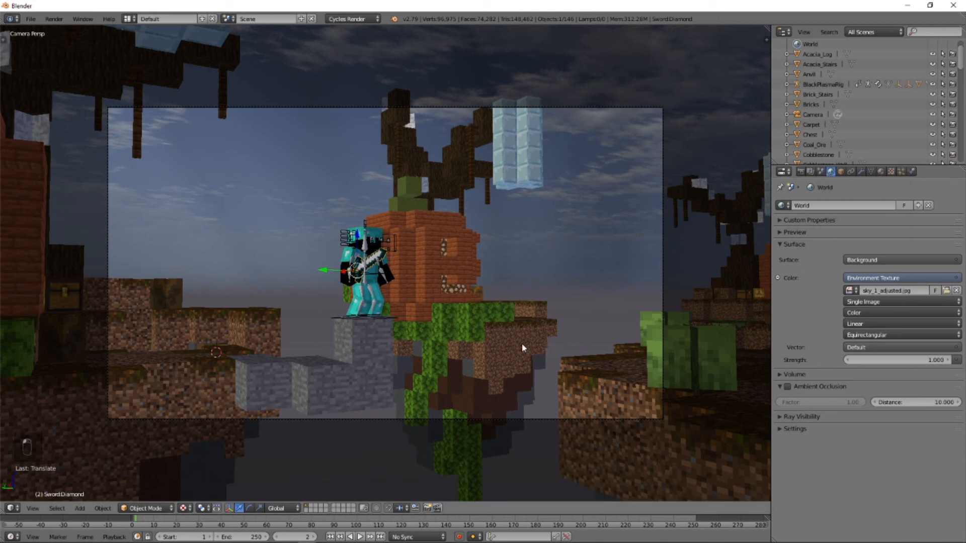
key(KP_0)
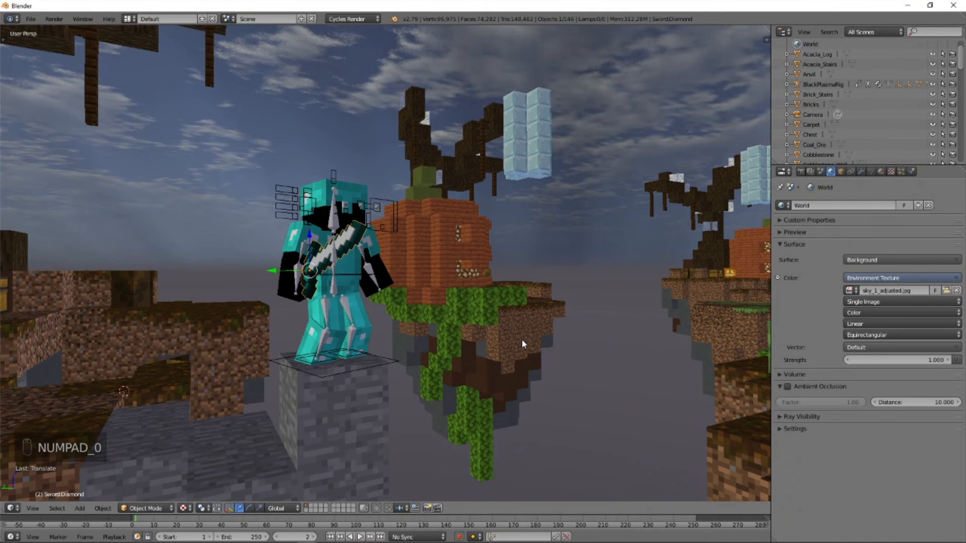
Deselect everything and add a Sun lamp to the scene
key(a)
key(a)
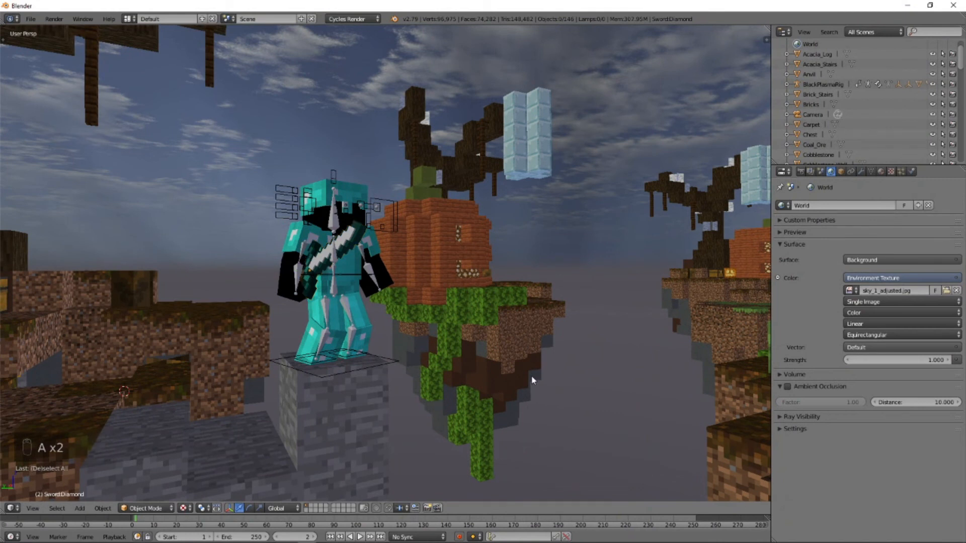
key(shift+a)
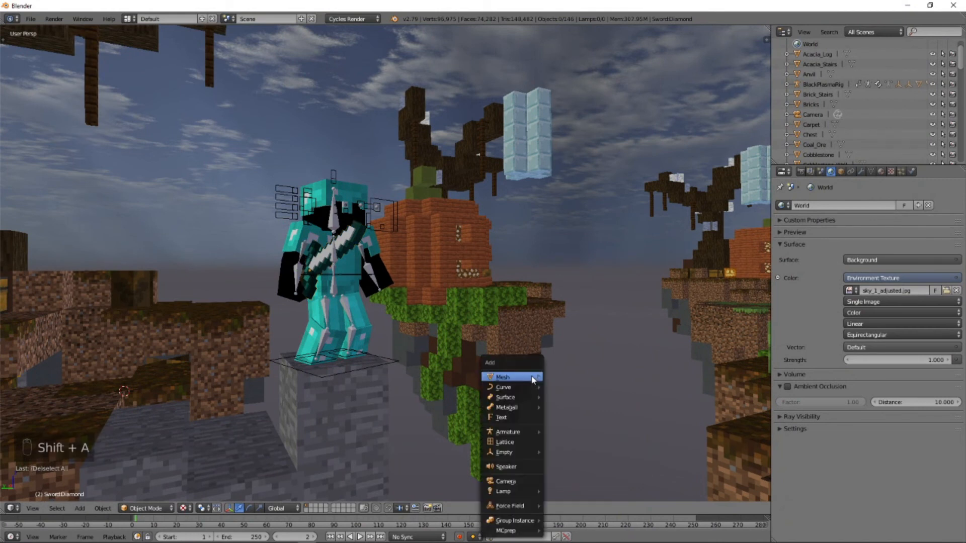
mouse_move(533, 377)
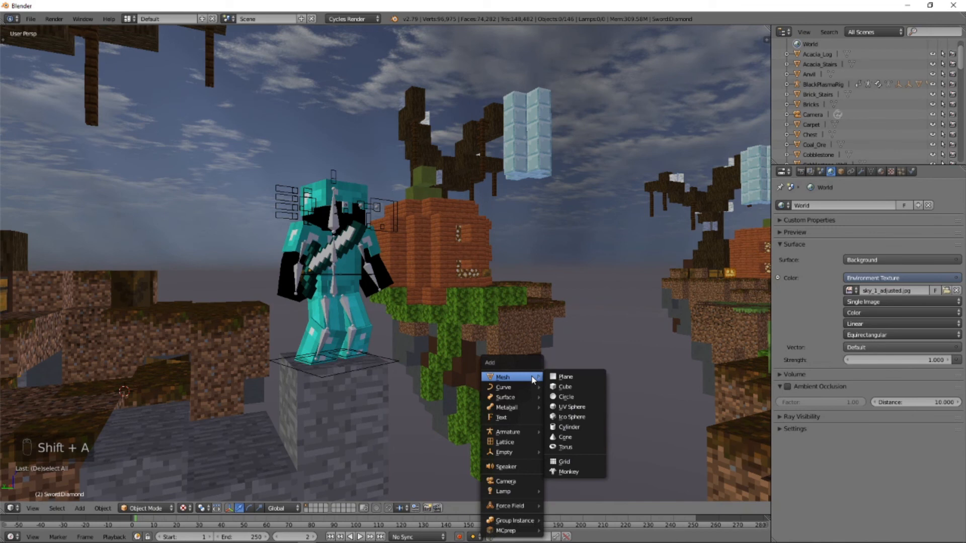
mouse_move(528, 492)
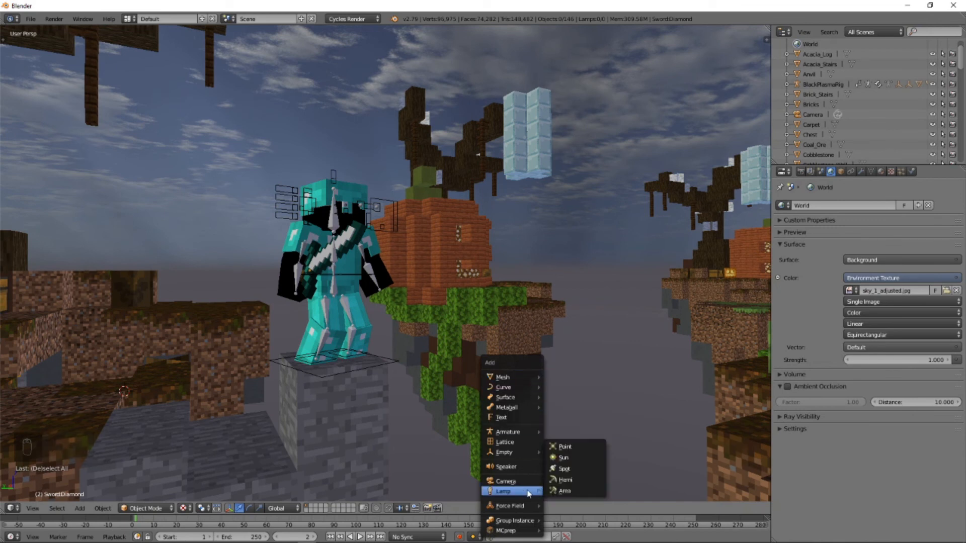
click(553, 458)
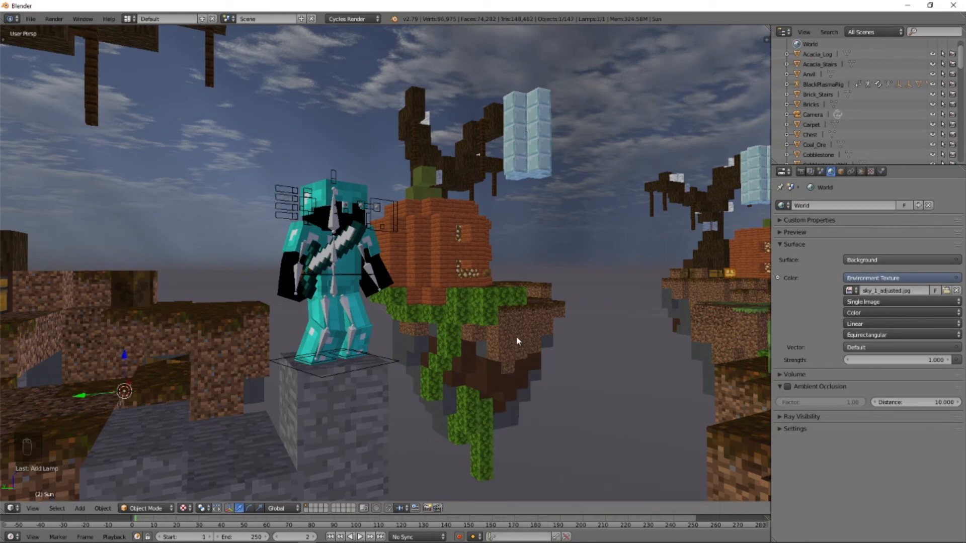
Move the sun lamp away from the 3D cursor into the open air above and in front of the character
middle_drag(154, 397, 87, 411)
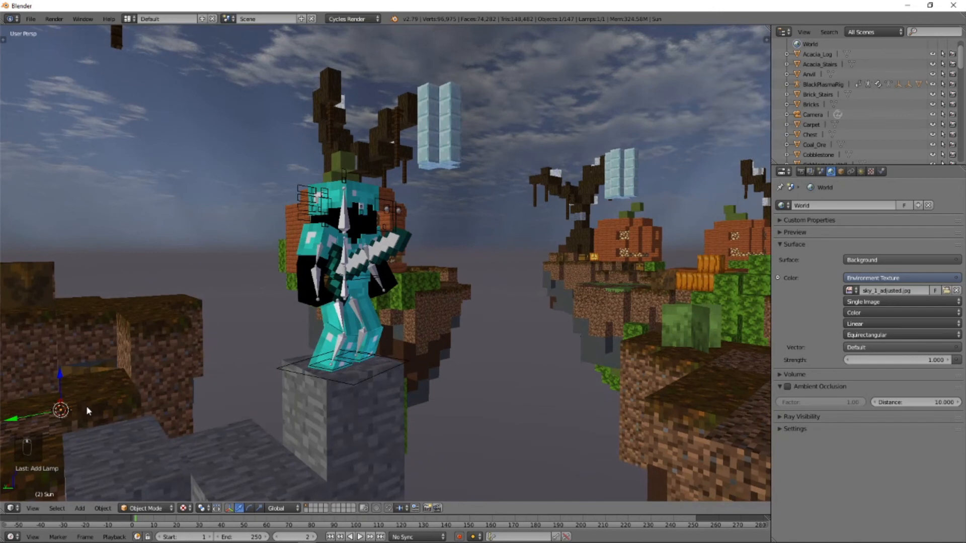
middle_drag(168, 391, 204, 388)
key(g)
click(546, 191)
middle_drag(545, 191, 553, 283)
key(g)
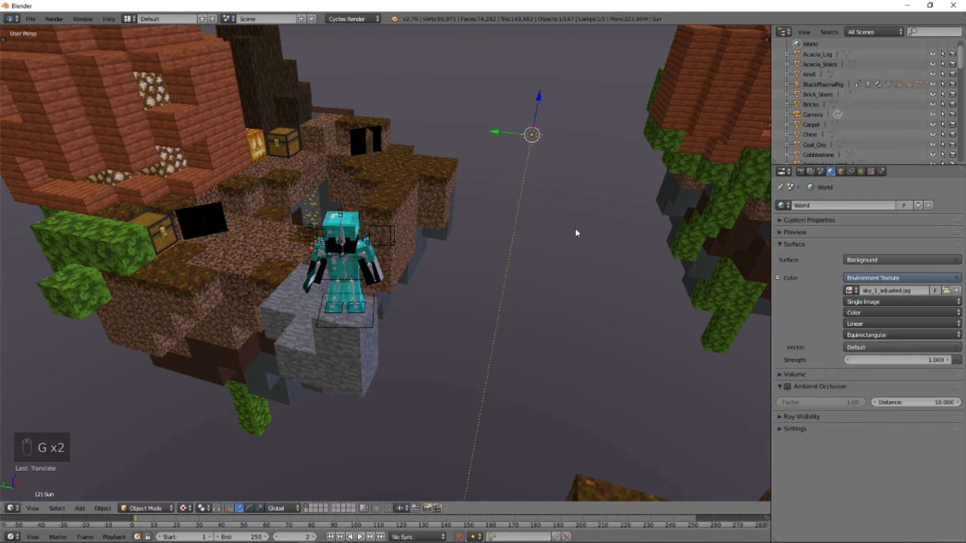
click(575, 228)
Inspect the sun lamp's placement relative to the character and the surrounding islands
key(KP_Divide)
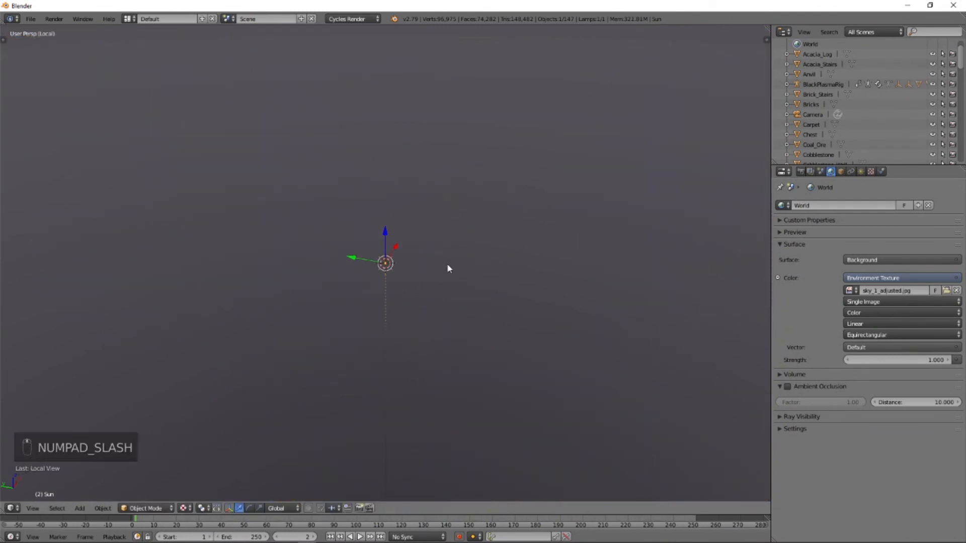
key(KP_Divide)
middle_drag(497, 255, 394, 326)
scroll(533, 279, up, 3)
scroll(511, 283, down, 3)
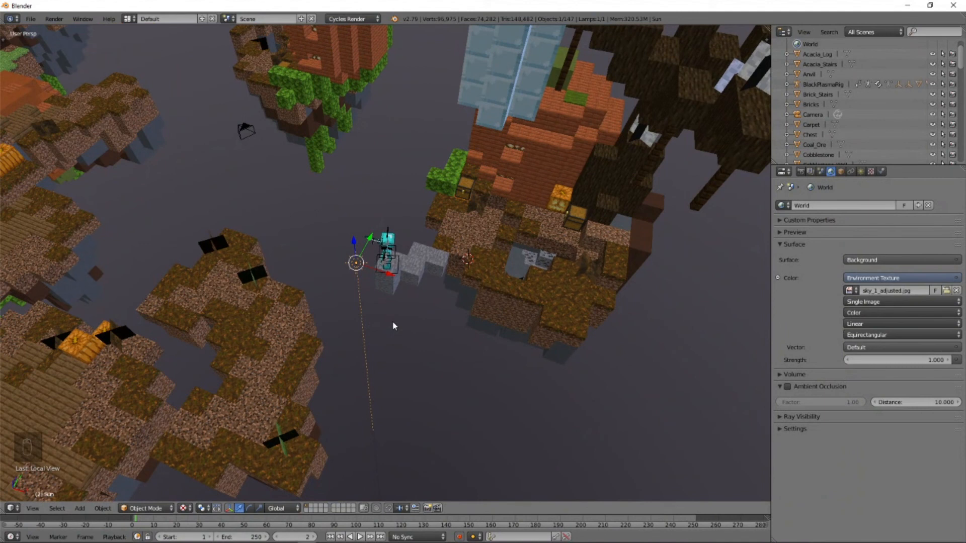
middle_drag(408, 354, 391, 323)
middle_drag(405, 402, 515, 366)
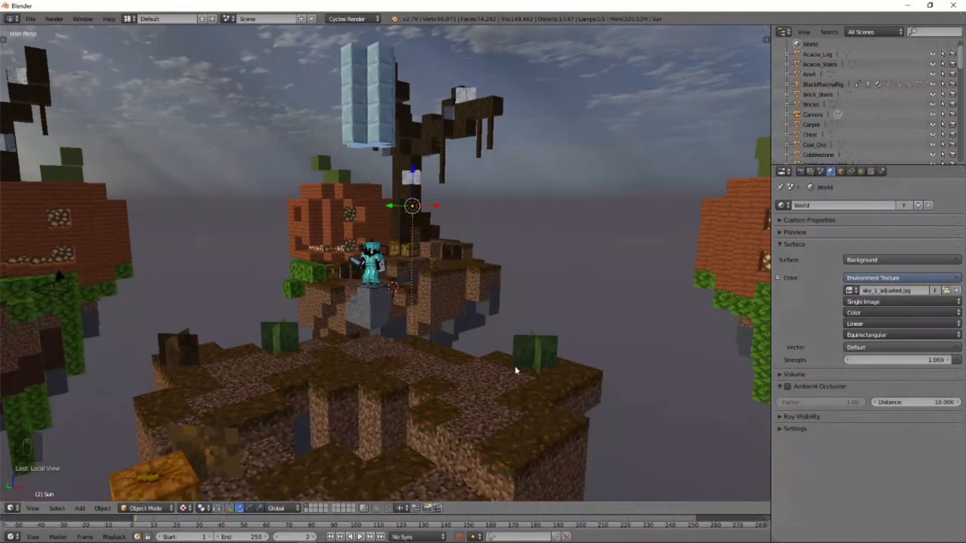
Rotate the sun lamp by about -61 degrees and give its light a pale yellow color
key(r)
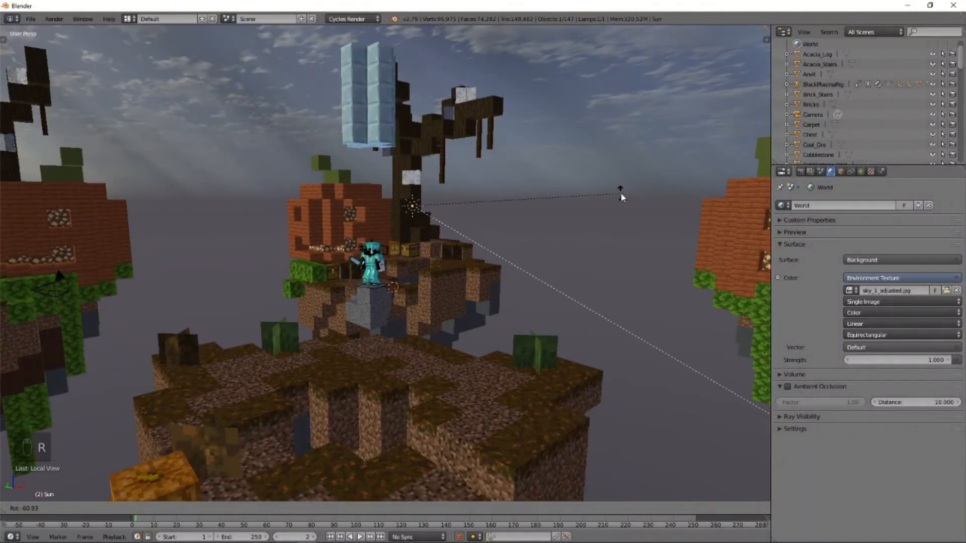
click(620, 193)
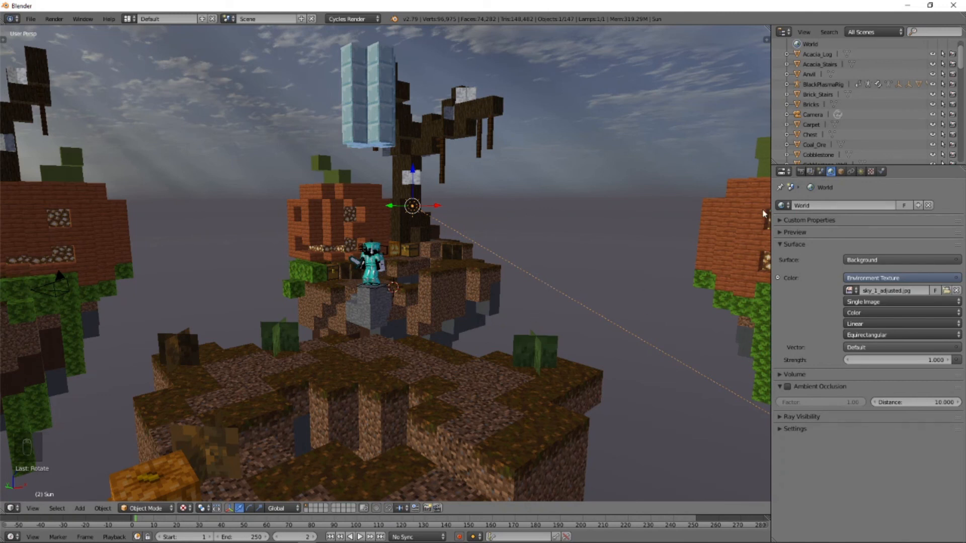
click(862, 172)
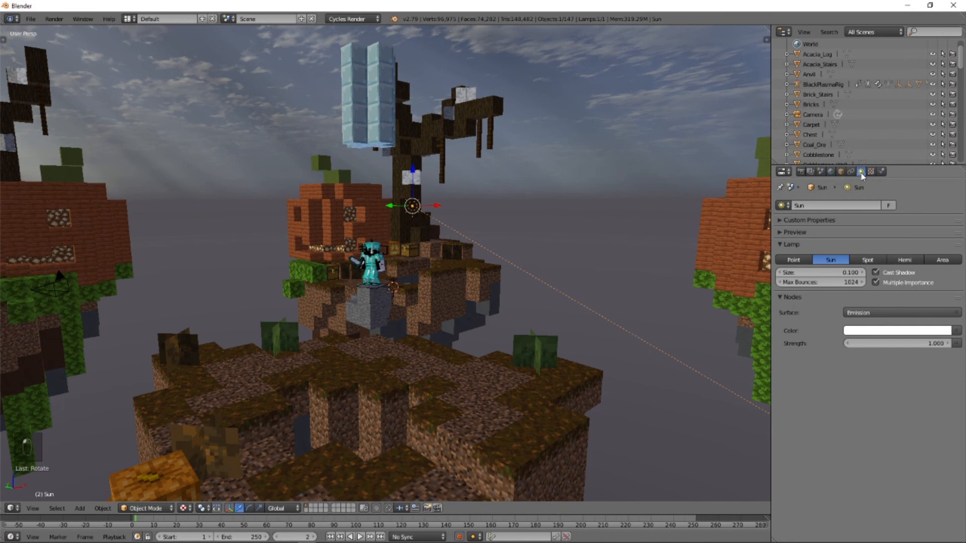
click(887, 330)
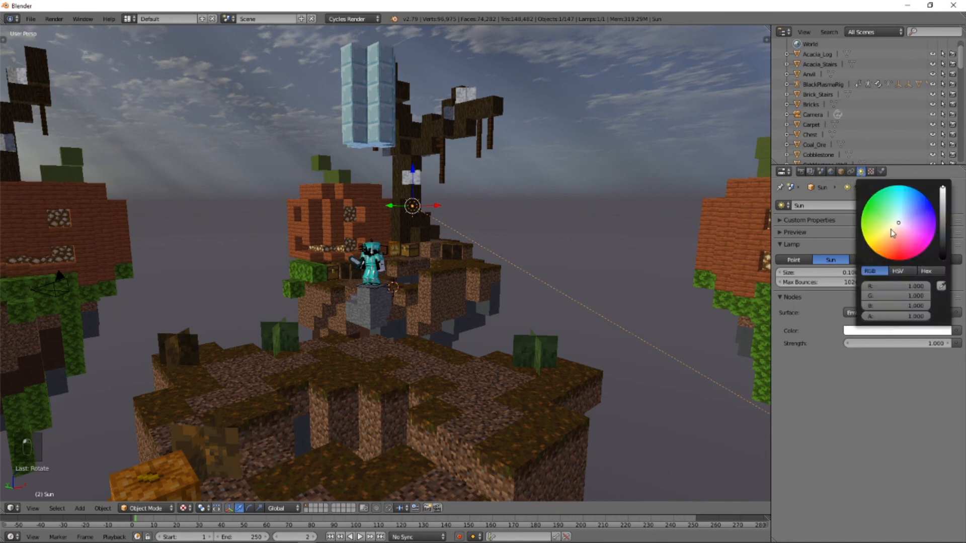
drag(898, 223, 893, 227)
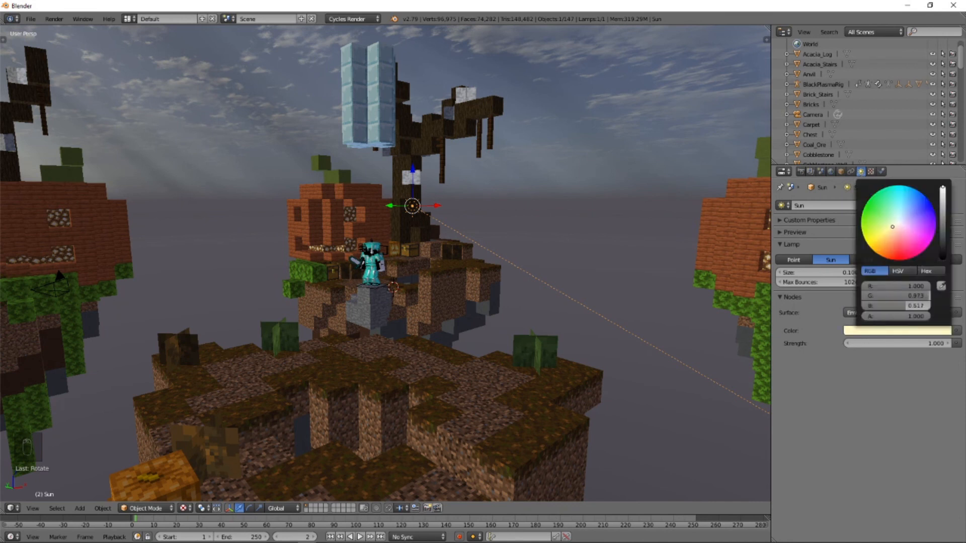
Set the sun lamp's emission strength to 5.5
click(928, 344)
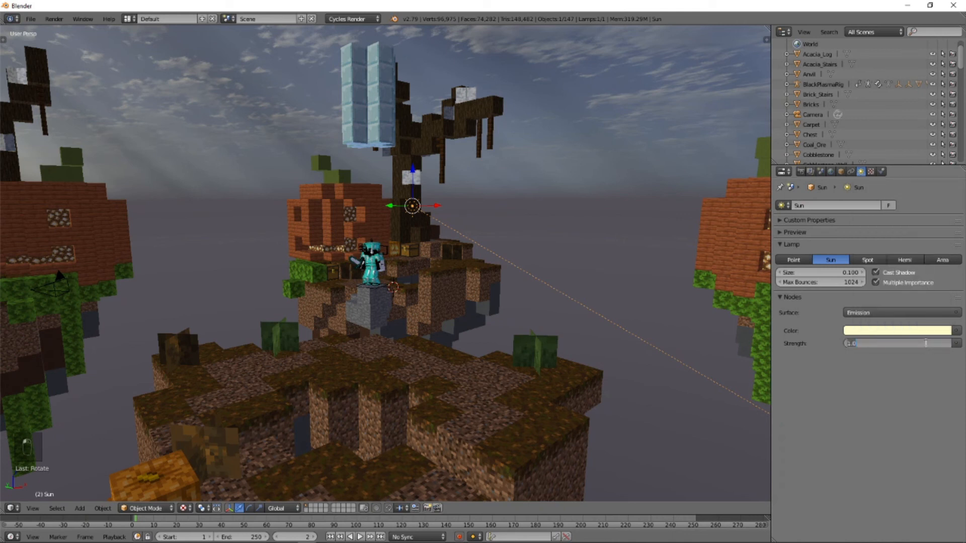
text(5.5)
key(Return)
Check the sun lighting through the camera in rendered shading and with a partial test render
key(KP_0)
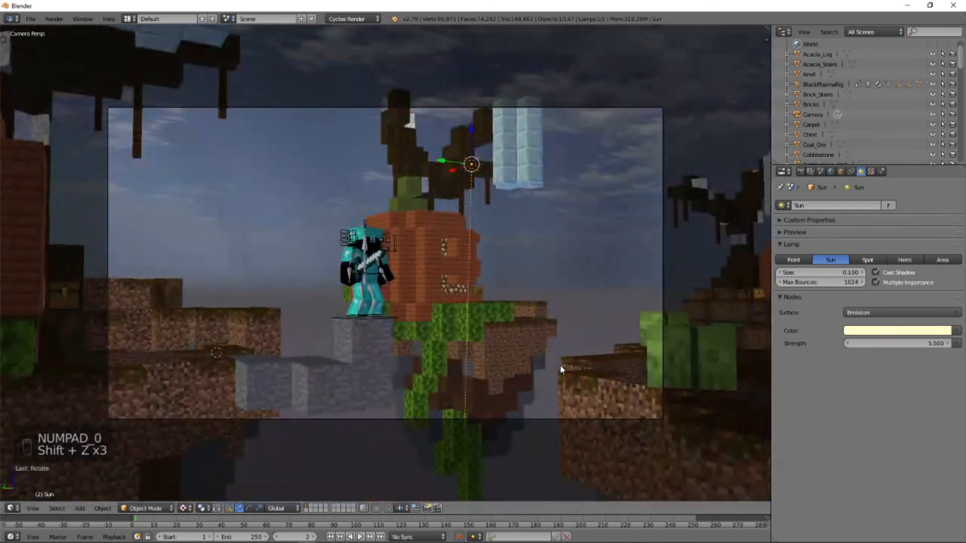
key(shift+z)
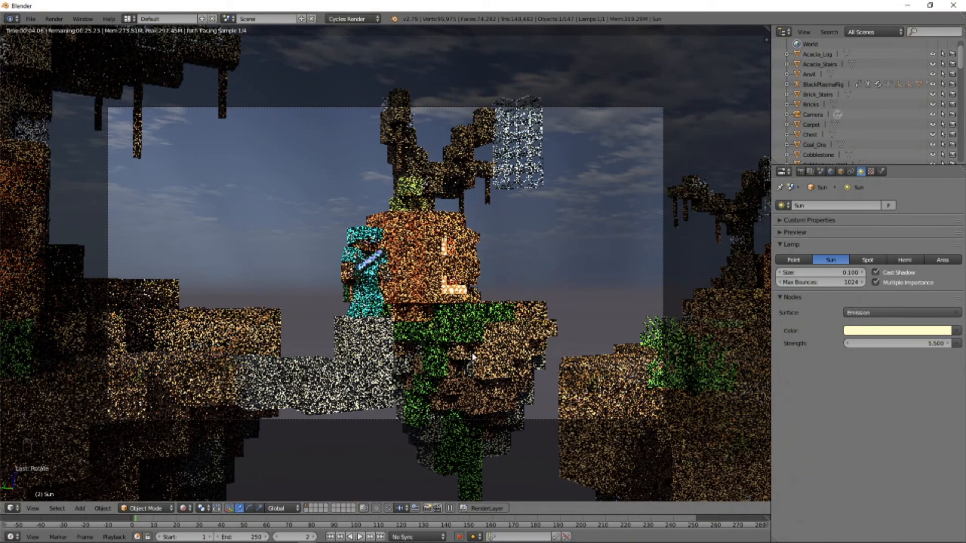
key(shift+z)
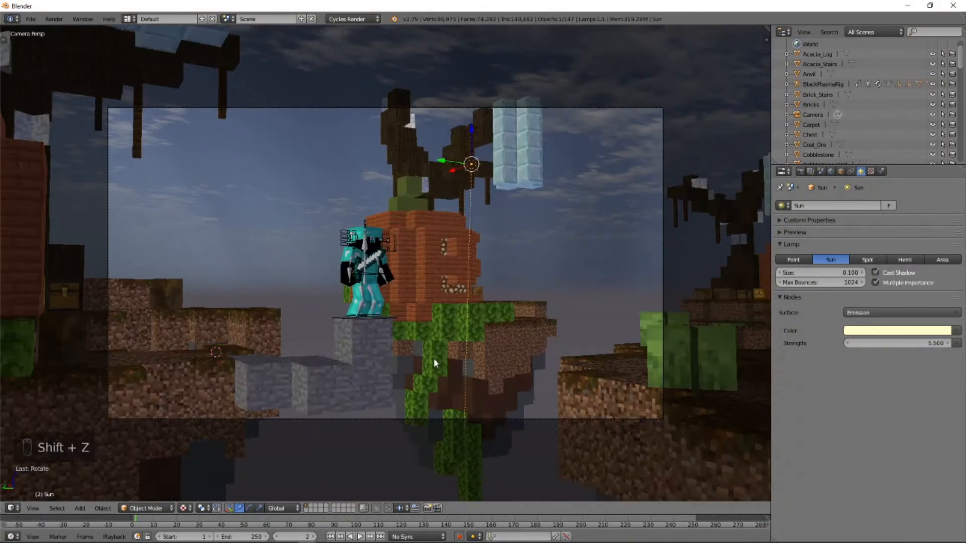
key(F12)
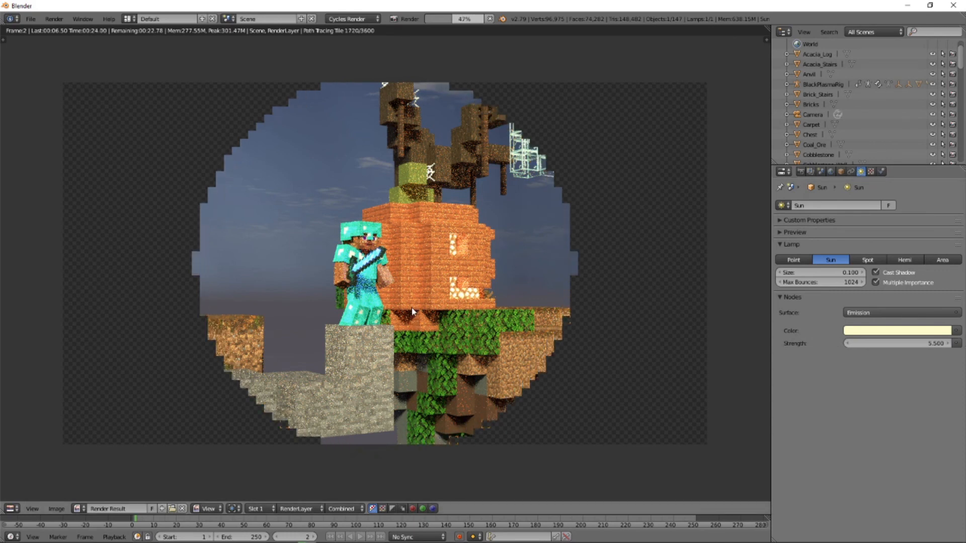
key(Escape)
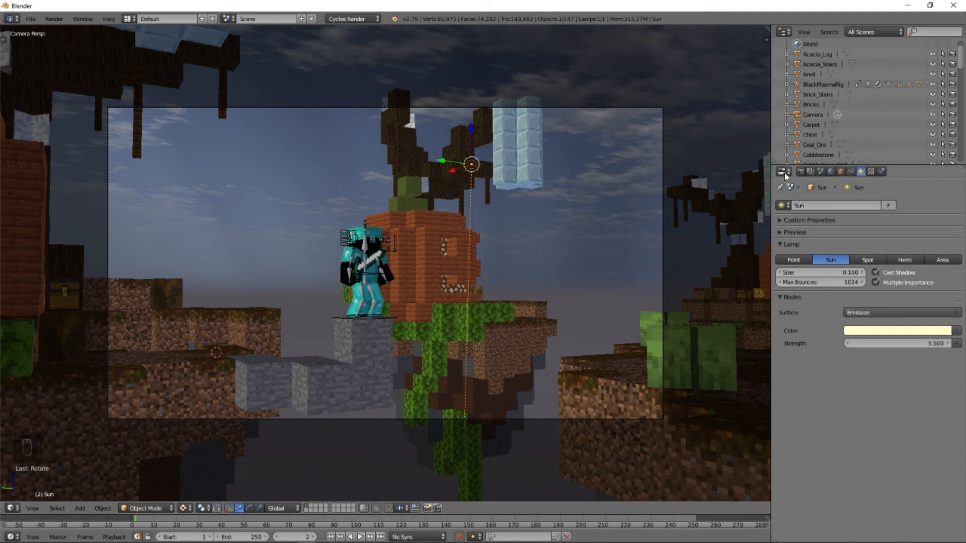
Set the render resolution to 1920 by 1080 pixels in the scene's render dimensions
click(800, 172)
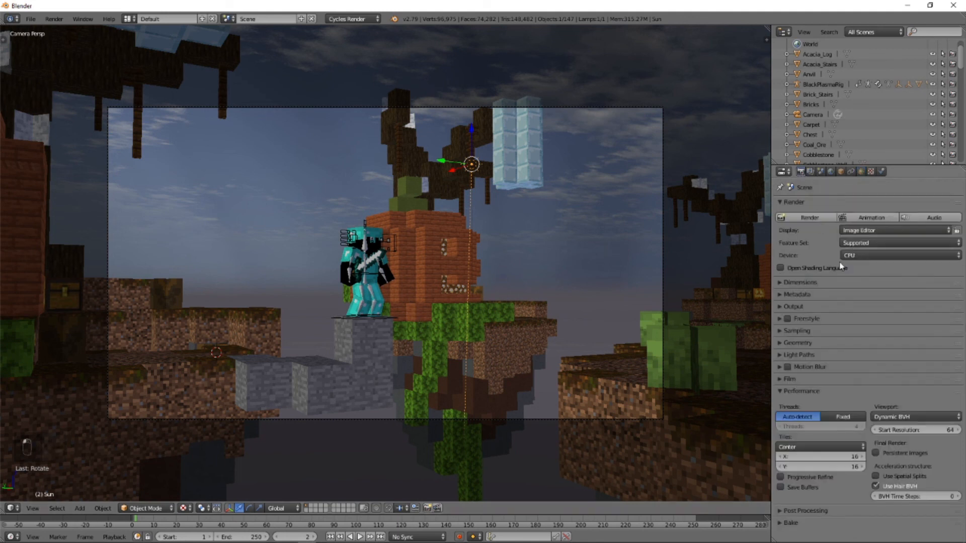
click(825, 284)
click(841, 320)
text(1920)
key(Return)
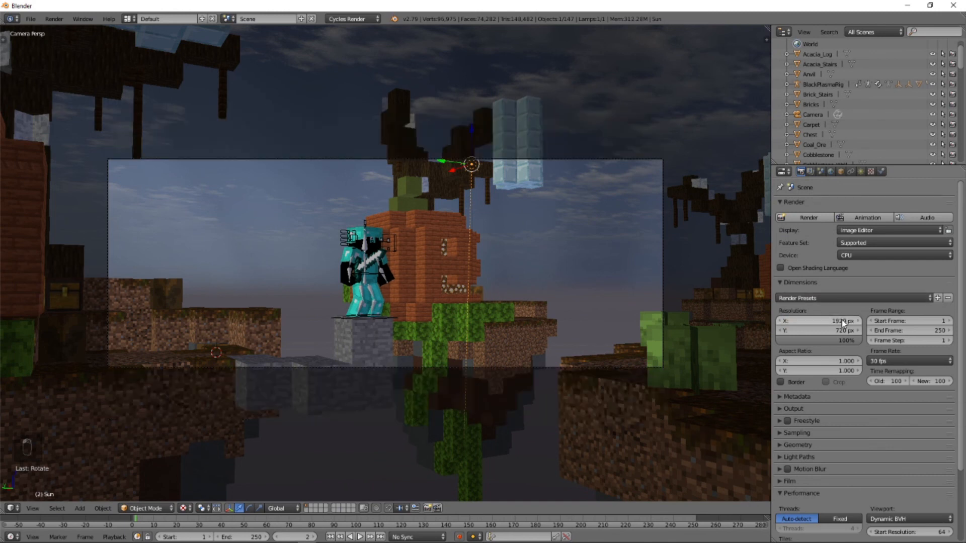
click(847, 330)
text(1080)
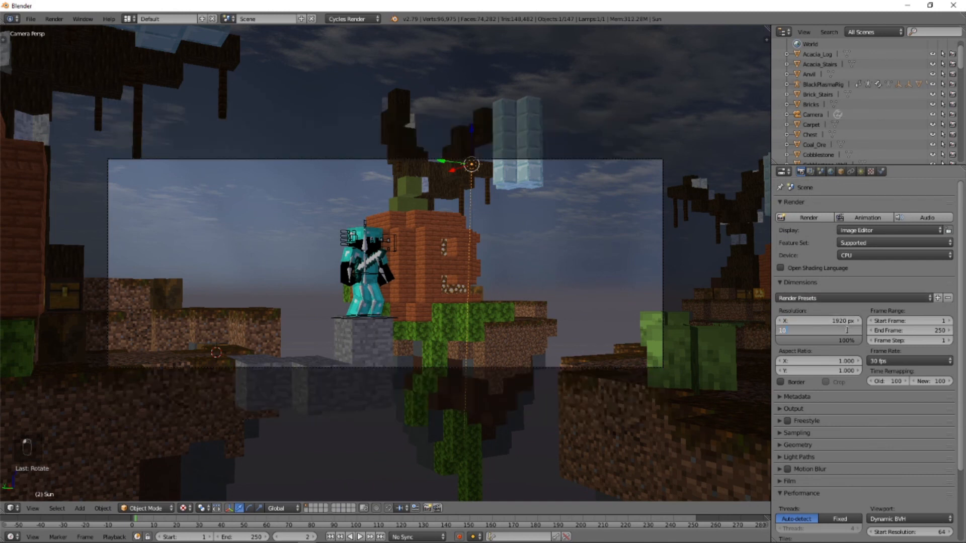
key(Return)
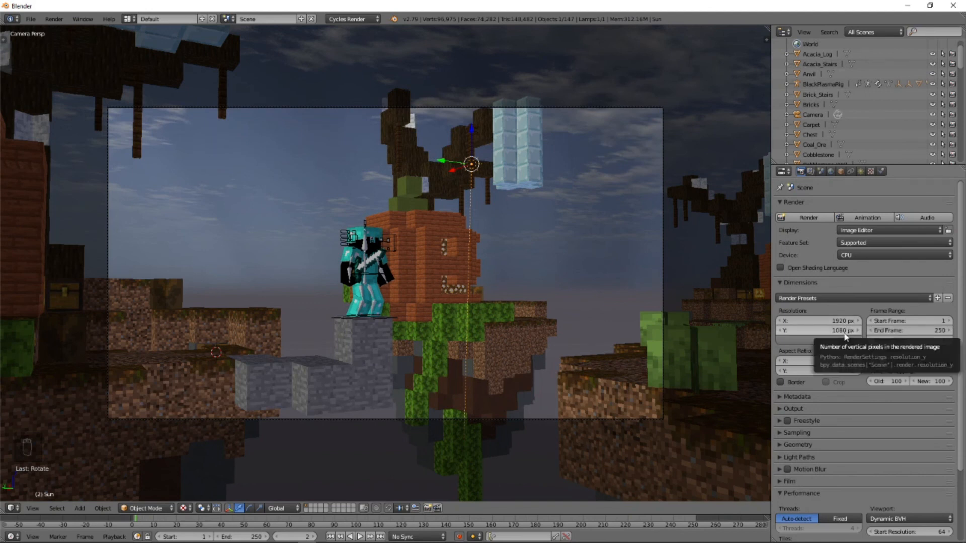
click(870, 284)
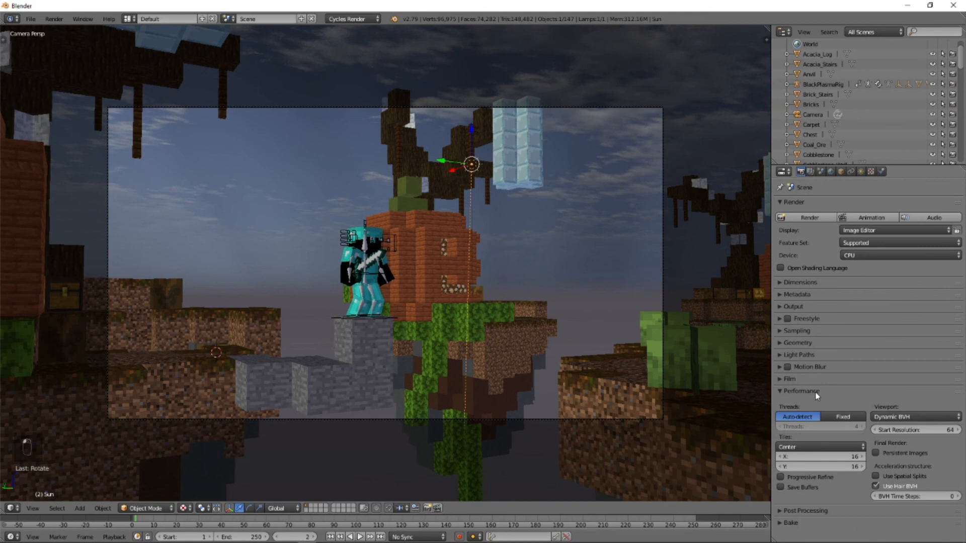
Set the Cycles render samples to 350 in the sampling settings
click(815, 392)
click(822, 332)
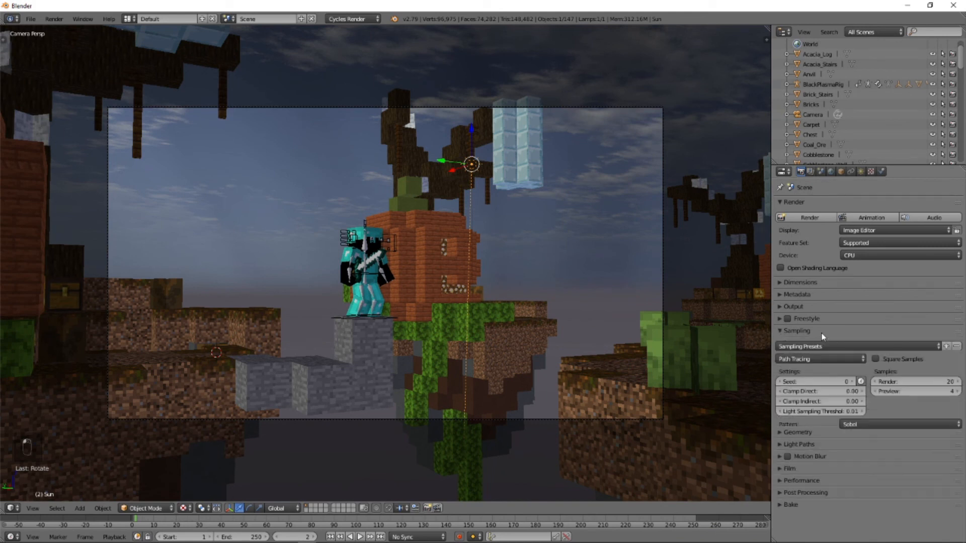
click(910, 382)
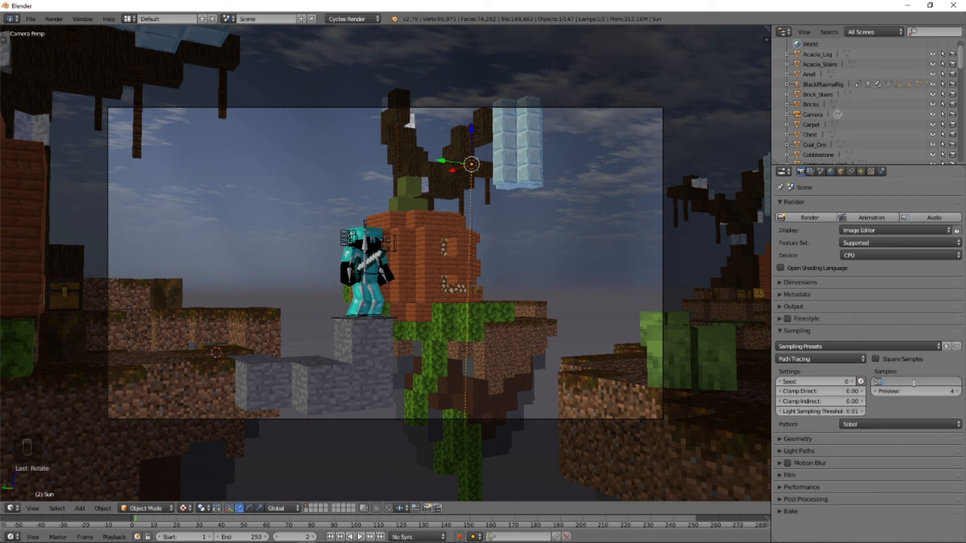
text(120)
key(Return)
click(914, 384)
text(250)
key(Return)
click(913, 383)
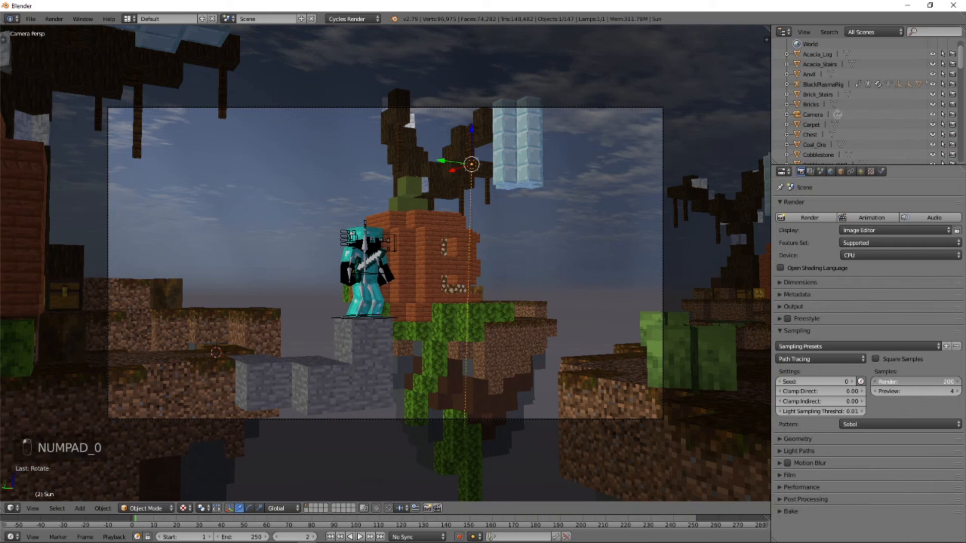
text(350)
key(Return)
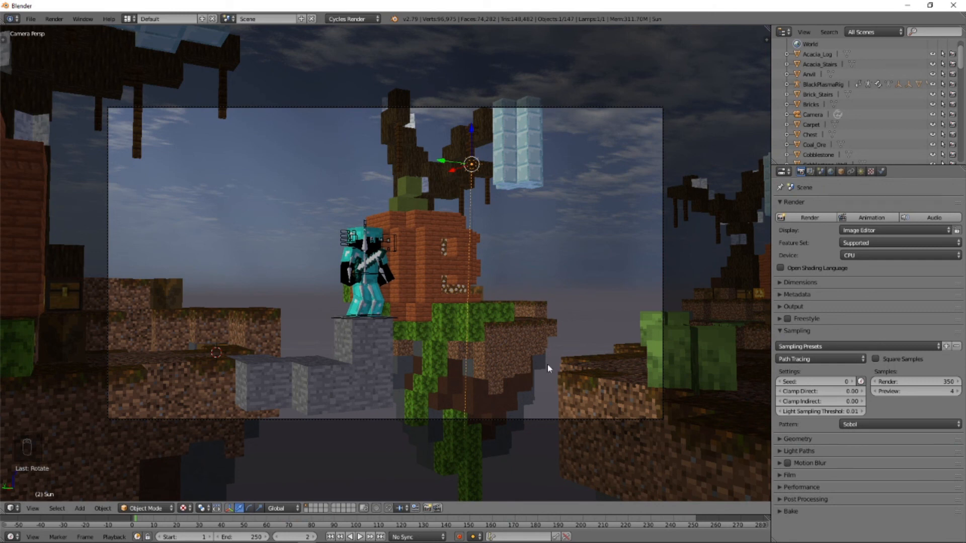
Start a trial render, cancel it, and reopen the partial render result to look it over
key(F12)
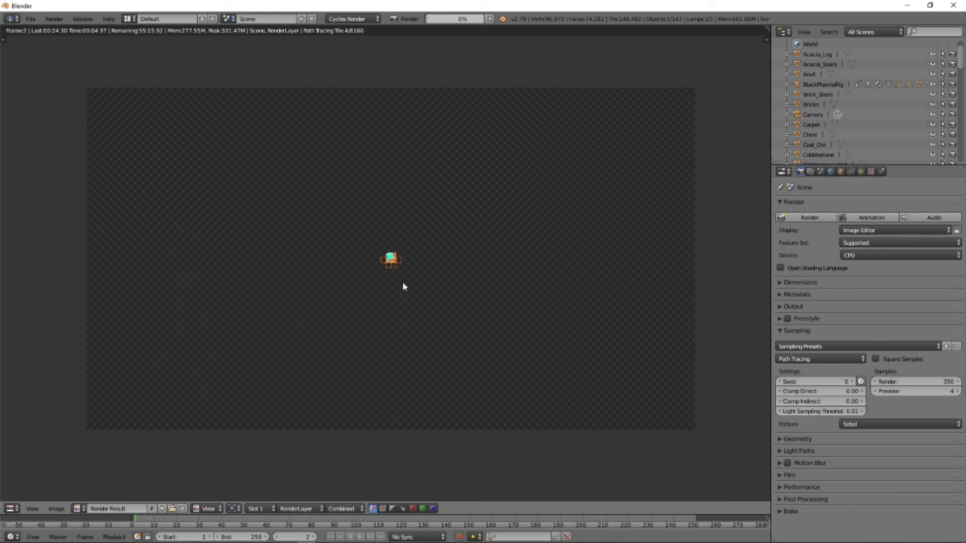
key(Escape)
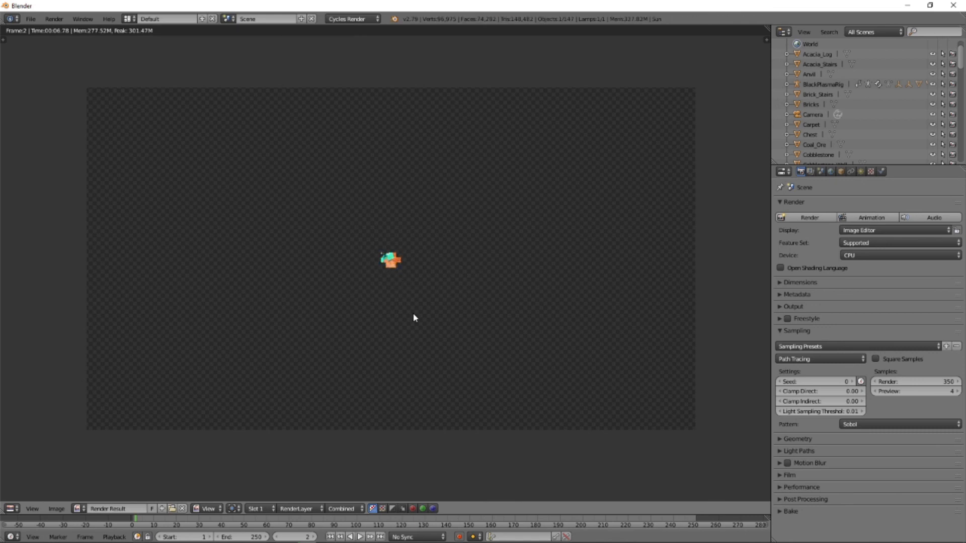
key(Escape)
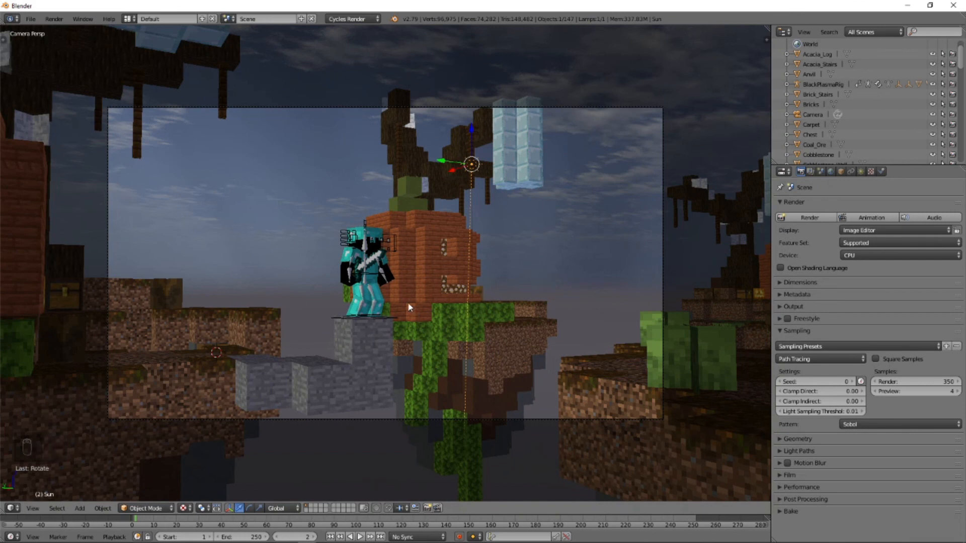
key(F11)
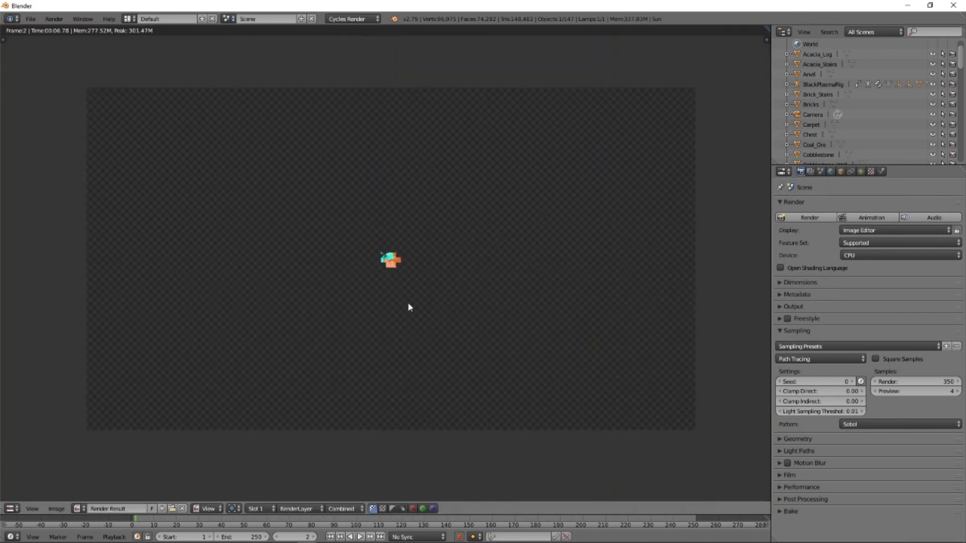
scroll(418, 287, up, 6)
scroll(419, 287, down, 4)
mouse_move(435, 276)
middle_down()
mouse_move(426, 306)
mouse_move(438, 279)
middle_up()
scroll(427, 306, down, 3)
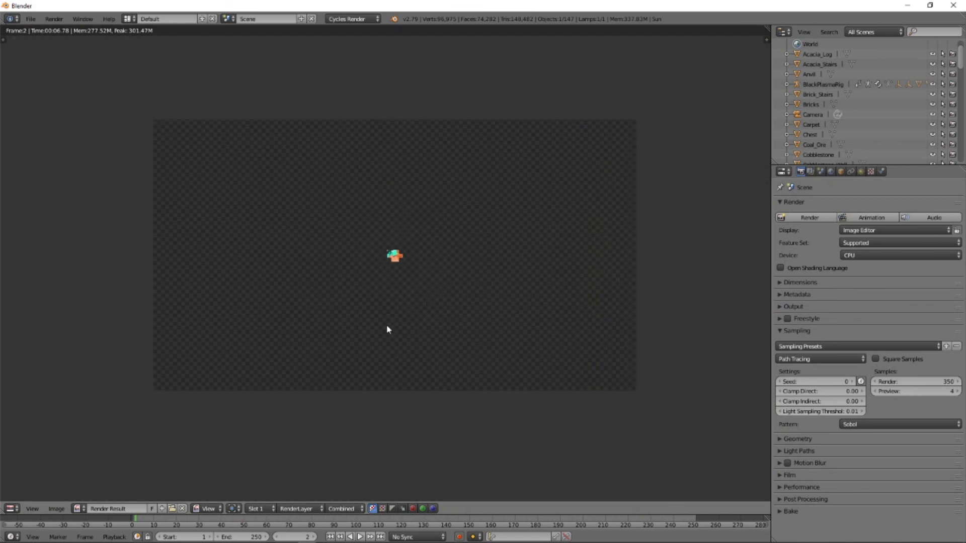
Try a render in Slot 2, cancel it, switch back to Slot 1 and return to the camera view
click(266, 508)
click(272, 486)
click(262, 509)
click(271, 478)
click(262, 509)
click(267, 497)
click(269, 508)
click(268, 487)
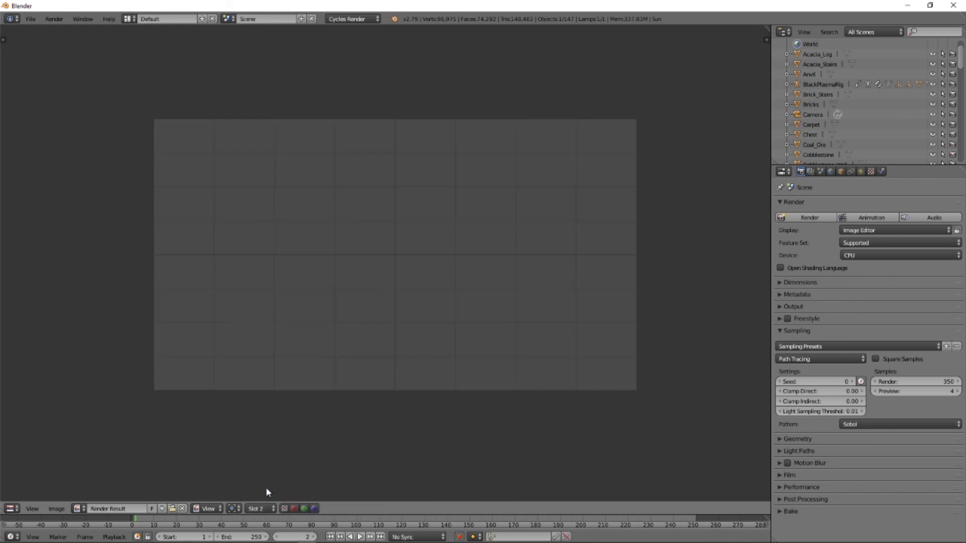
key(F12)
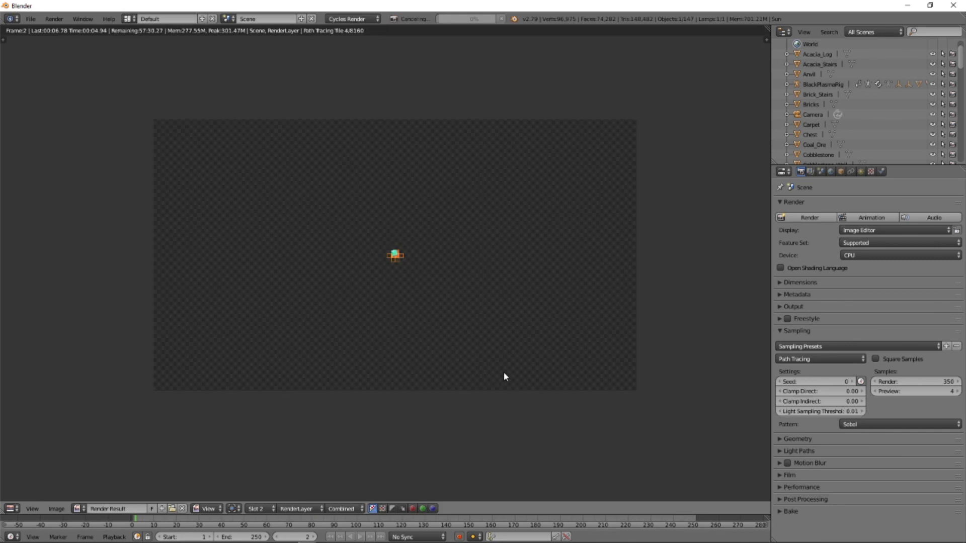
click(270, 511)
click(265, 494)
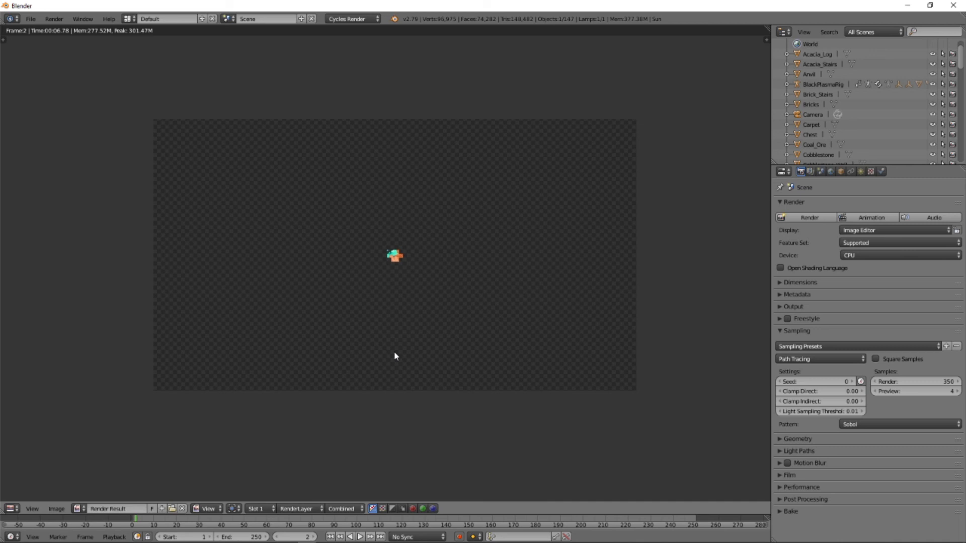
key(Escape)
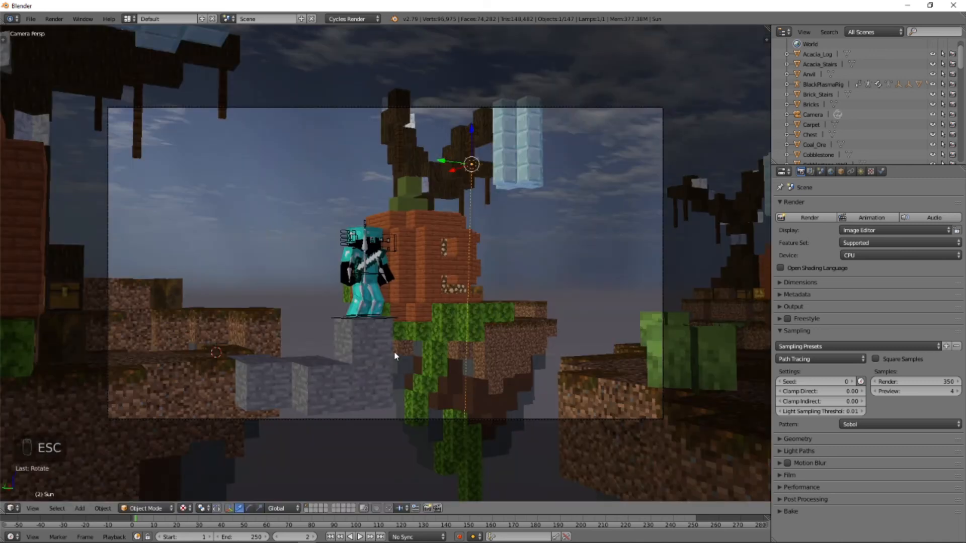
Render the scene at the full sample setting and examine the finished image of the character and island
key(ctrl+F12)
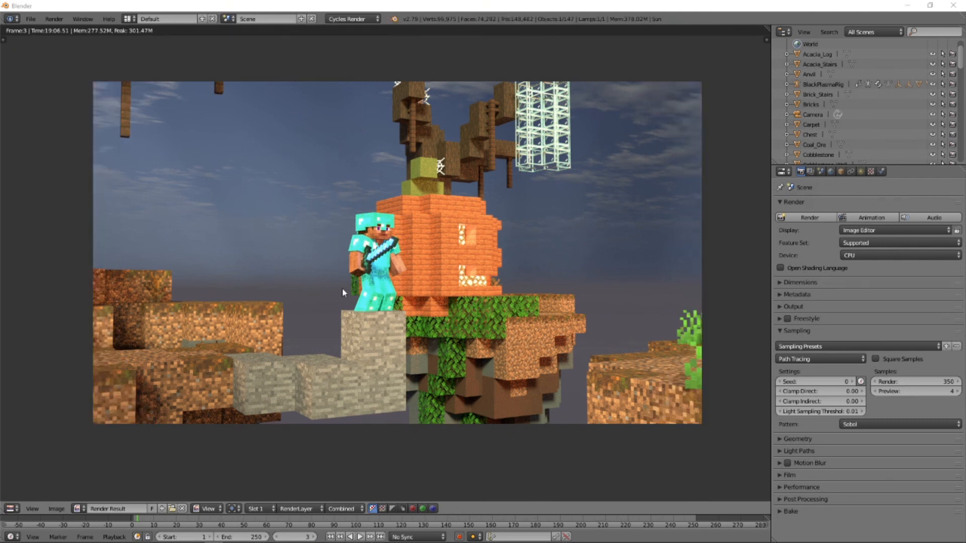
mouse_move(380, 272)
middle_down()
mouse_move(400, 291)
mouse_move(388, 280)
middle_up()
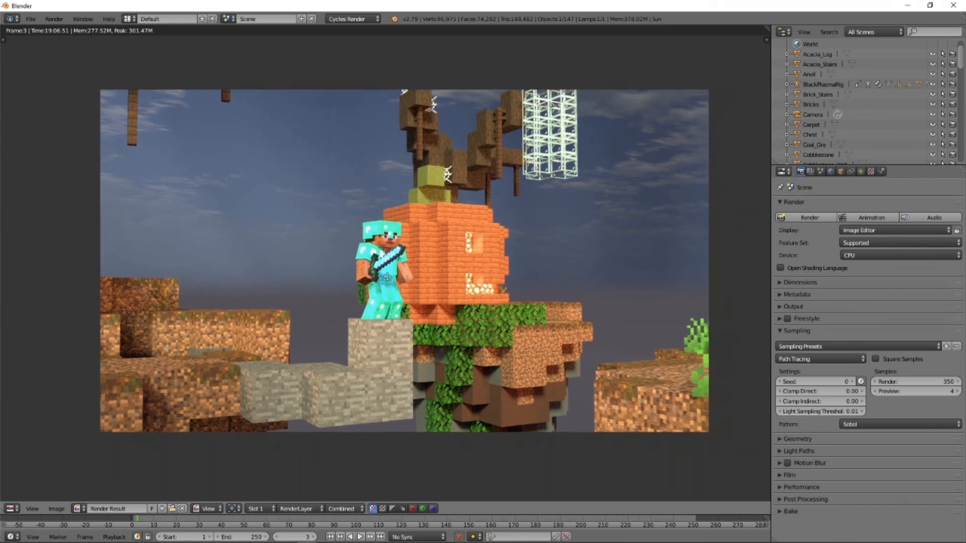
scroll(404, 344, up, 1)
scroll(404, 347, down, 1)
middle_drag(403, 347, 393, 336)
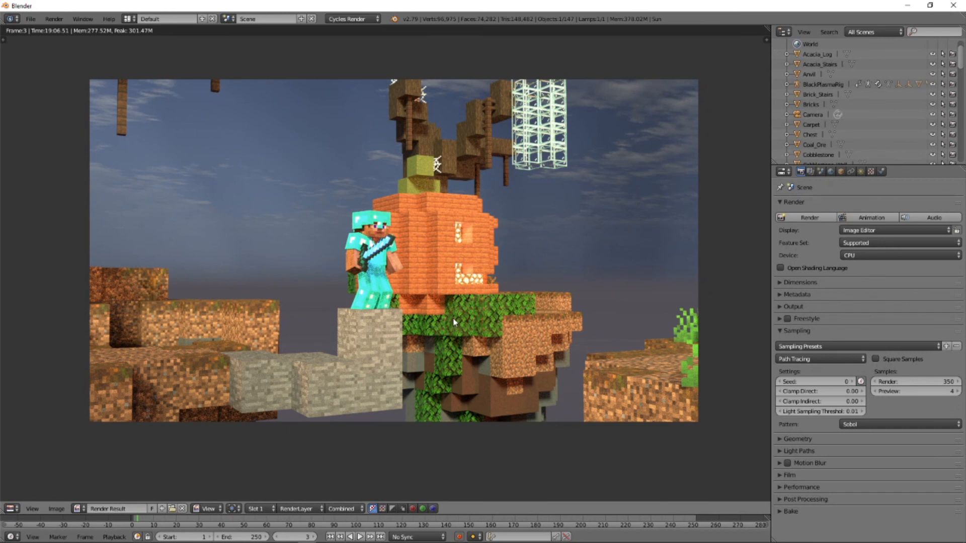
key(Escape)
key(F12)
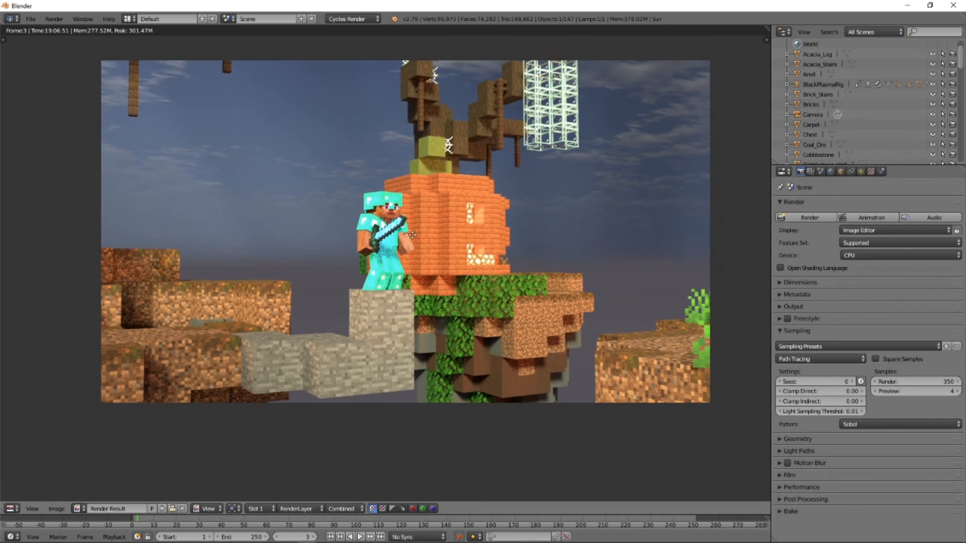
middle_drag(411, 235, 387, 244)
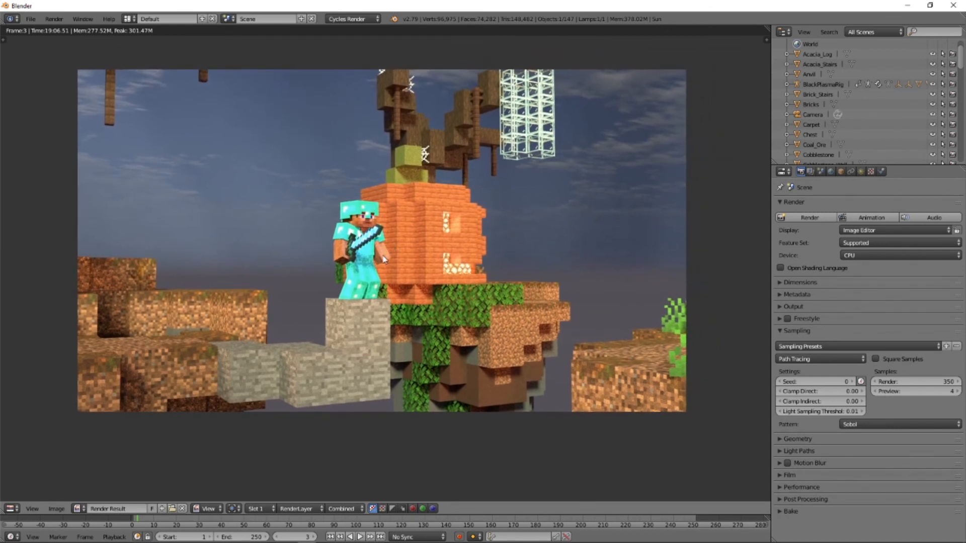
Start saving the render as an image and choose the Blender stuff\2.79\3D images\Preview Pictures folder as the destination
key(F3)
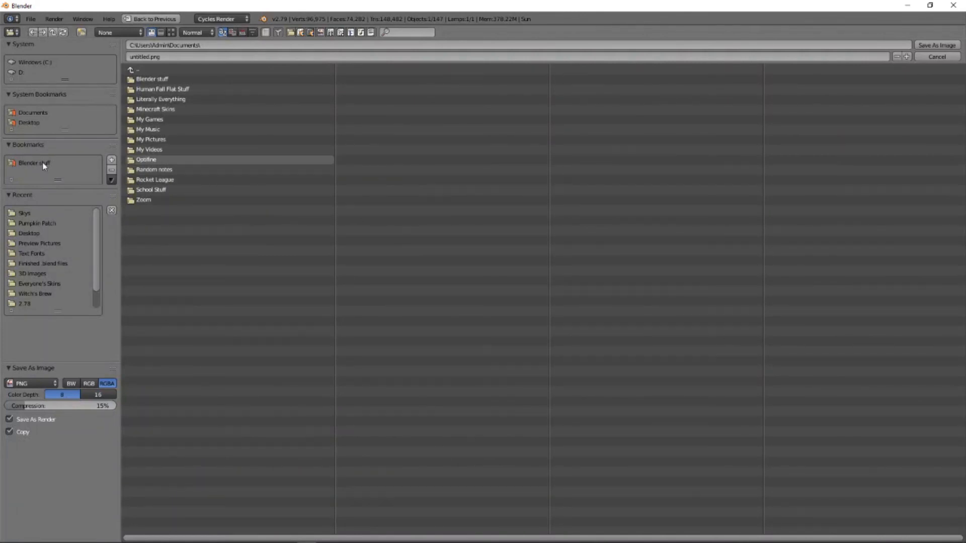
click(144, 89)
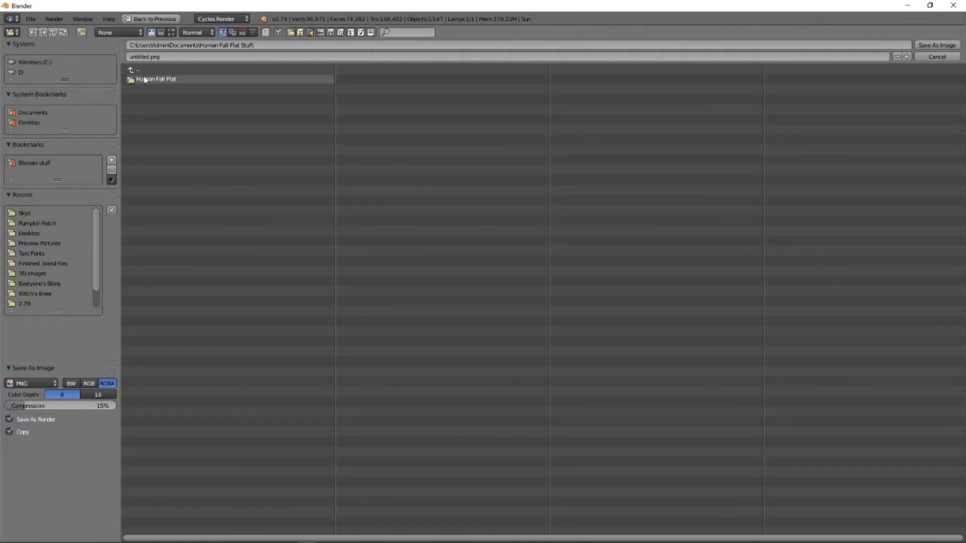
click(137, 74)
click(35, 163)
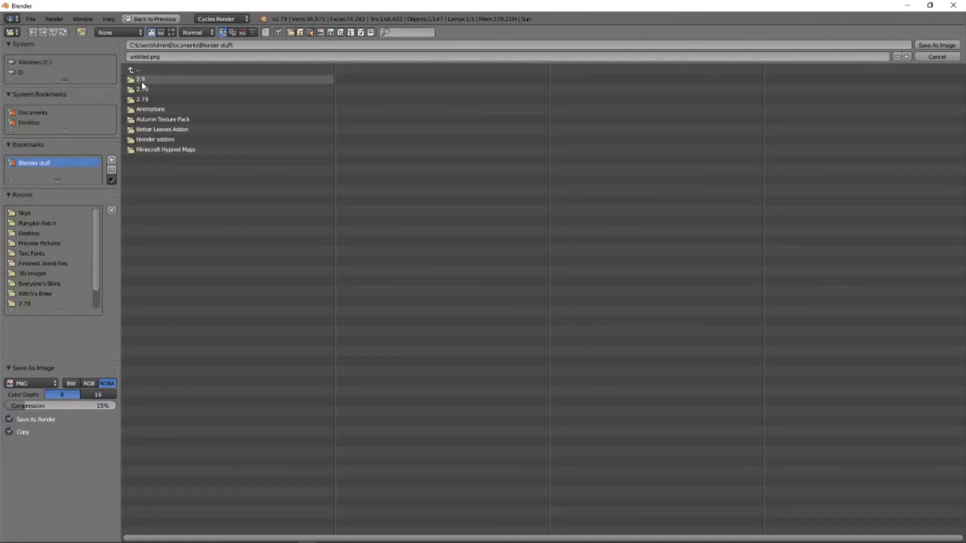
click(158, 99)
click(160, 79)
click(161, 81)
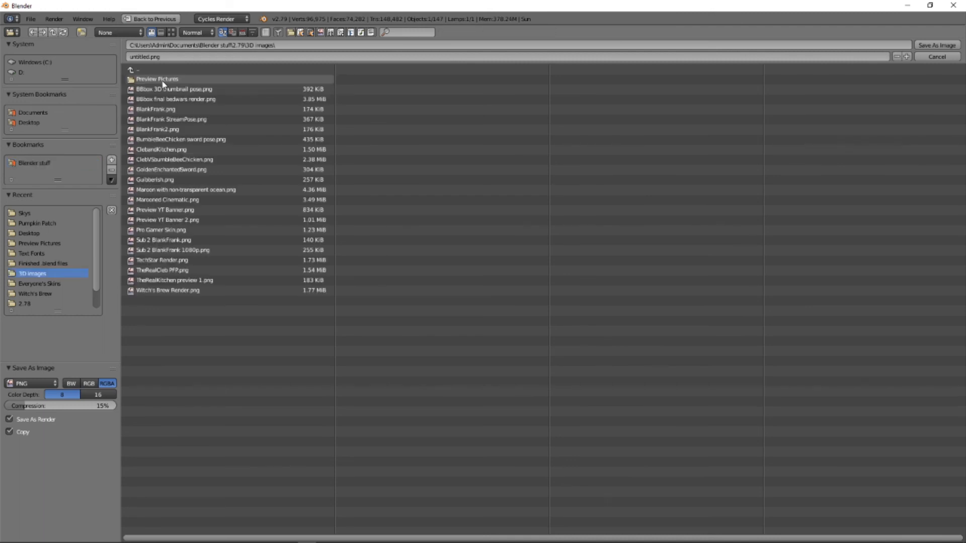
Name the image file "Blender Tutorial Image" and save the render as a PNG
click(183, 56)
key(BackSpace)
text(Blender Tutori)
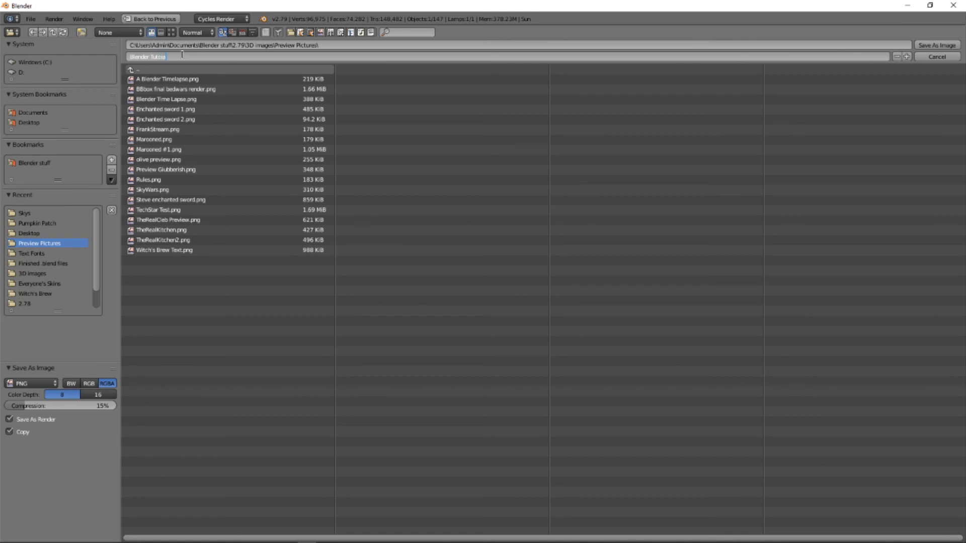
text(al Image)
key(Return)
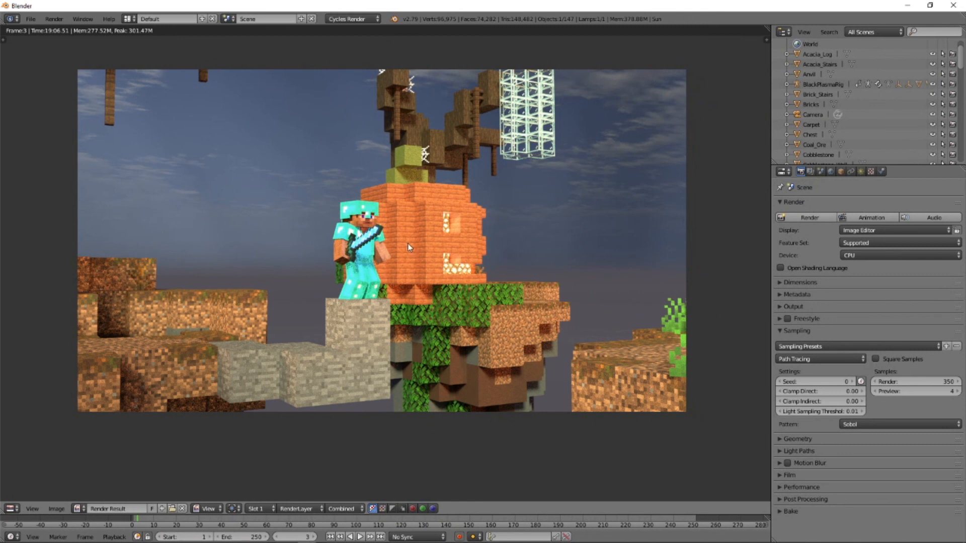
middle_drag(408, 247, 407, 277)
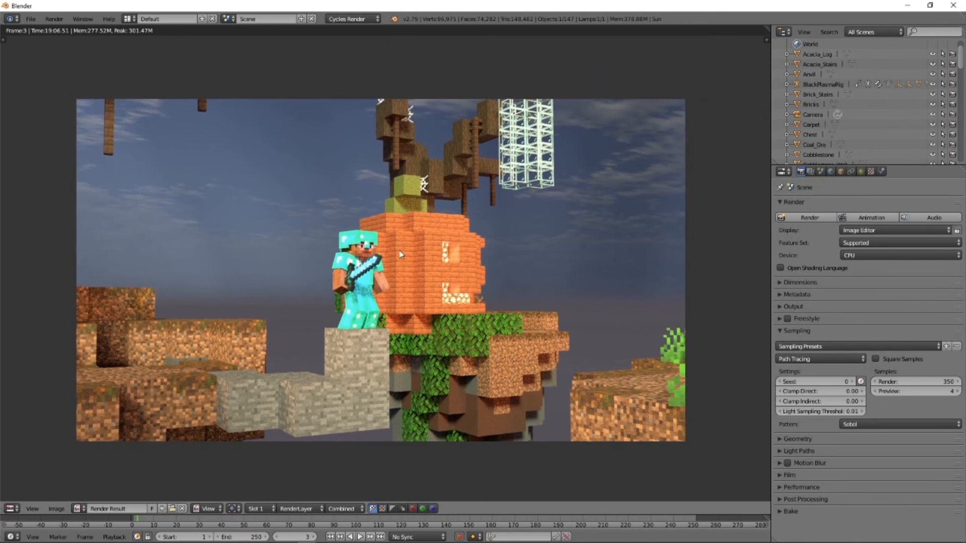